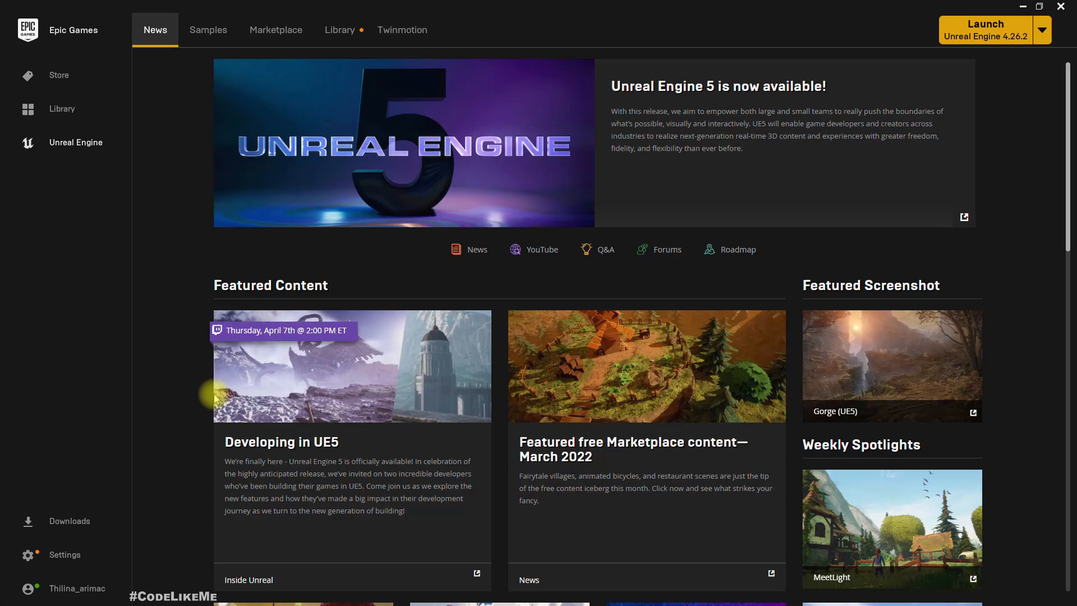
# Step: Launch Unreal Engine 5.0.0 from the installed engine versions in the launcher's library
pyautogui.click(339, 30)
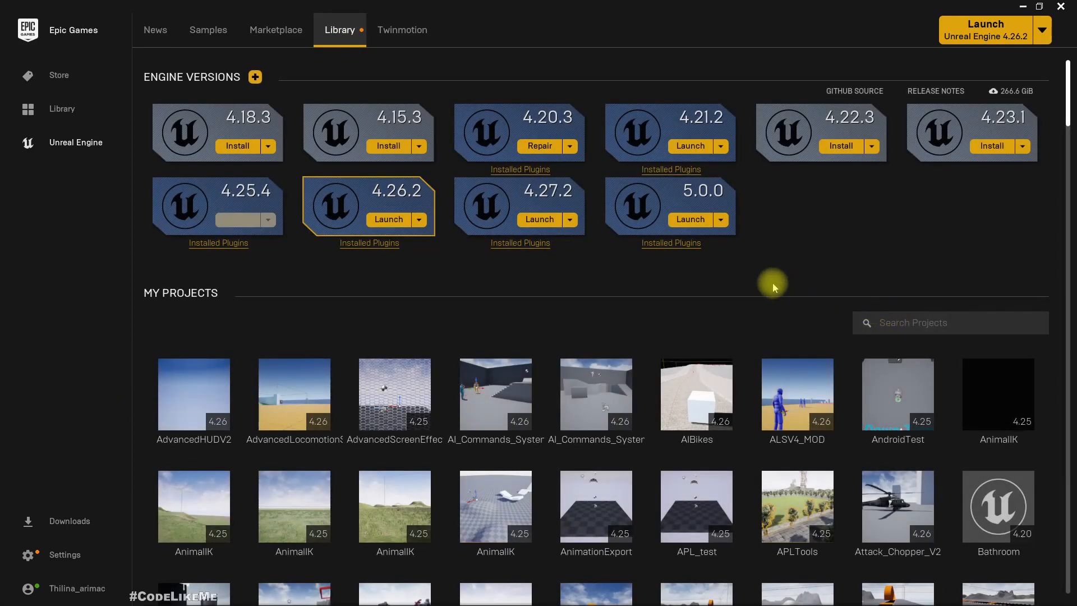
pyautogui.click(688, 220)
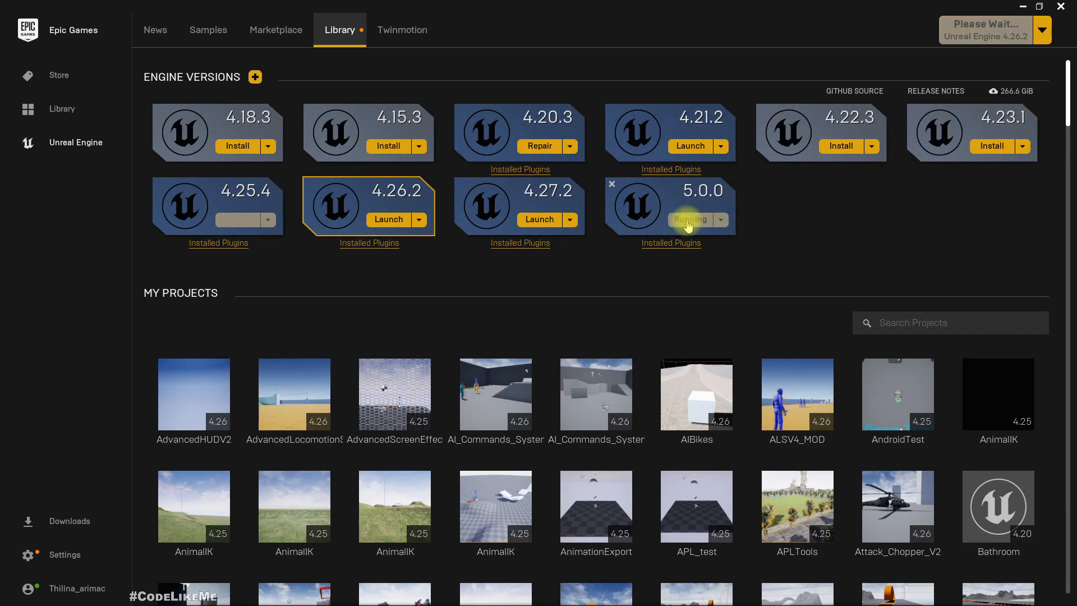
pyautogui.hotkey('alt', 'Tab')
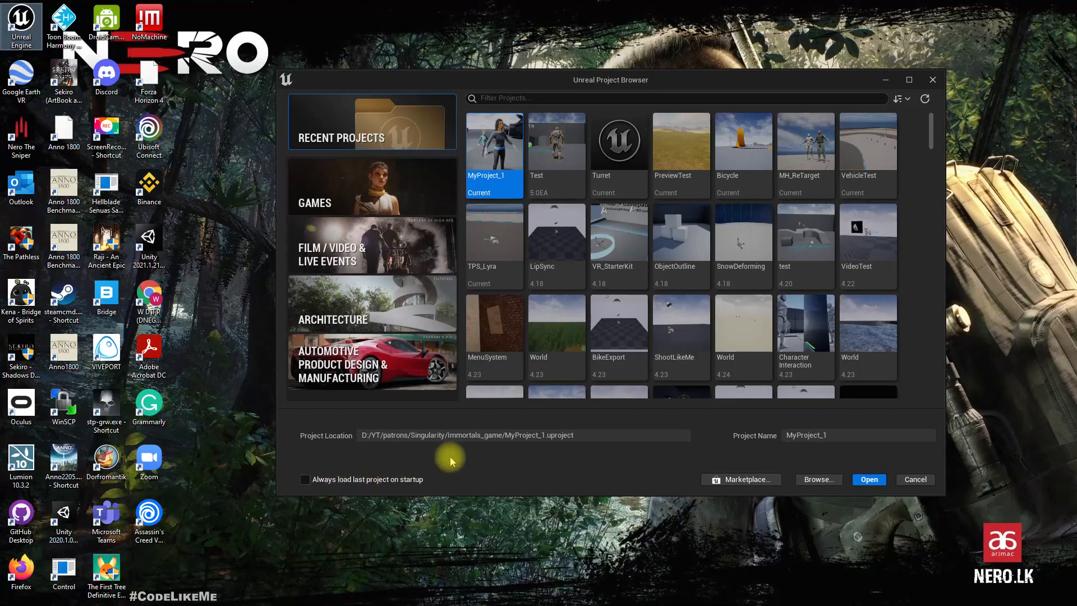
# Step: Browse the project templates for games, film and live events, architecture, and automotive and product design
pyautogui.click(306, 480)
pyautogui.click(310, 481)
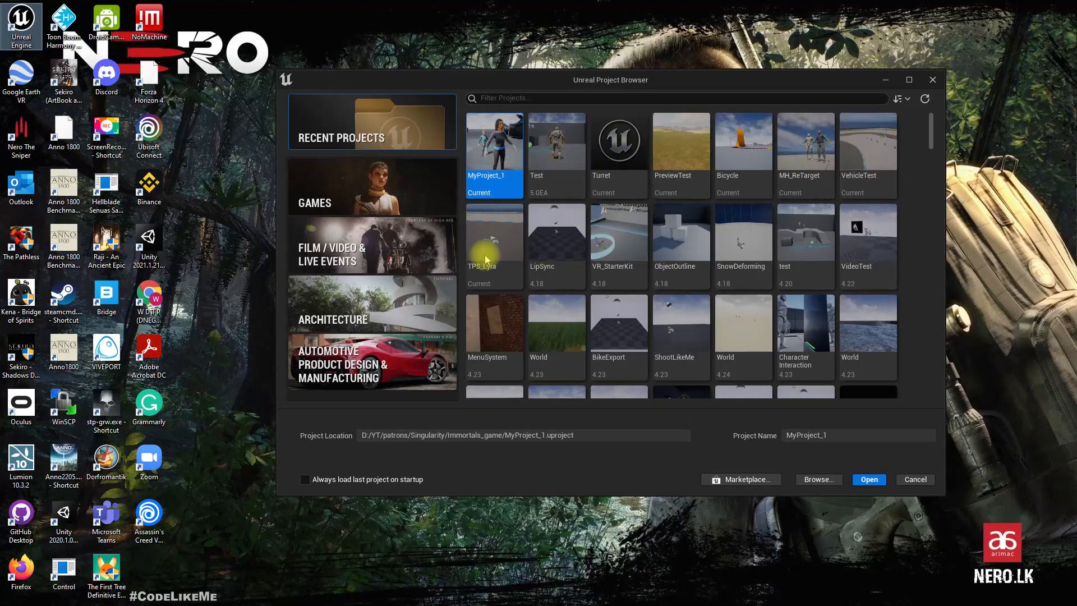
pyautogui.click(347, 196)
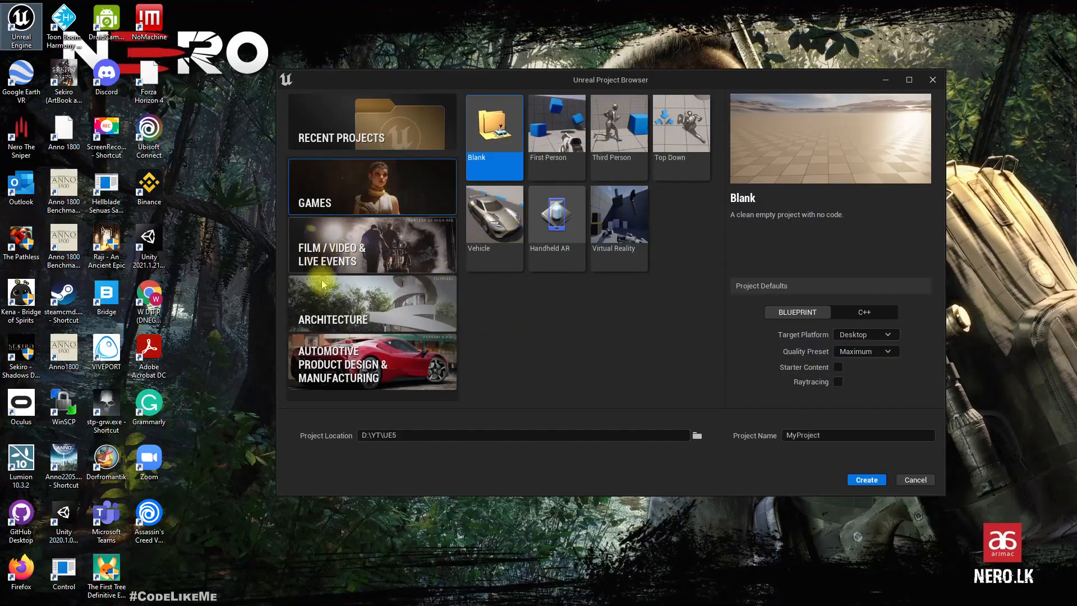
pyautogui.click(351, 245)
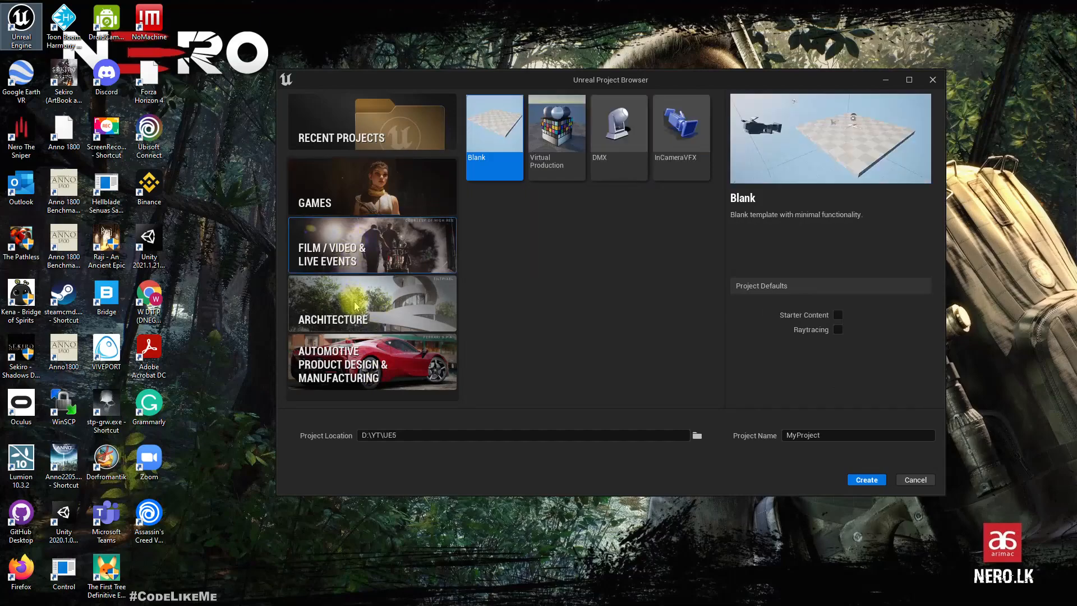
pyautogui.click(354, 305)
pyautogui.click(357, 362)
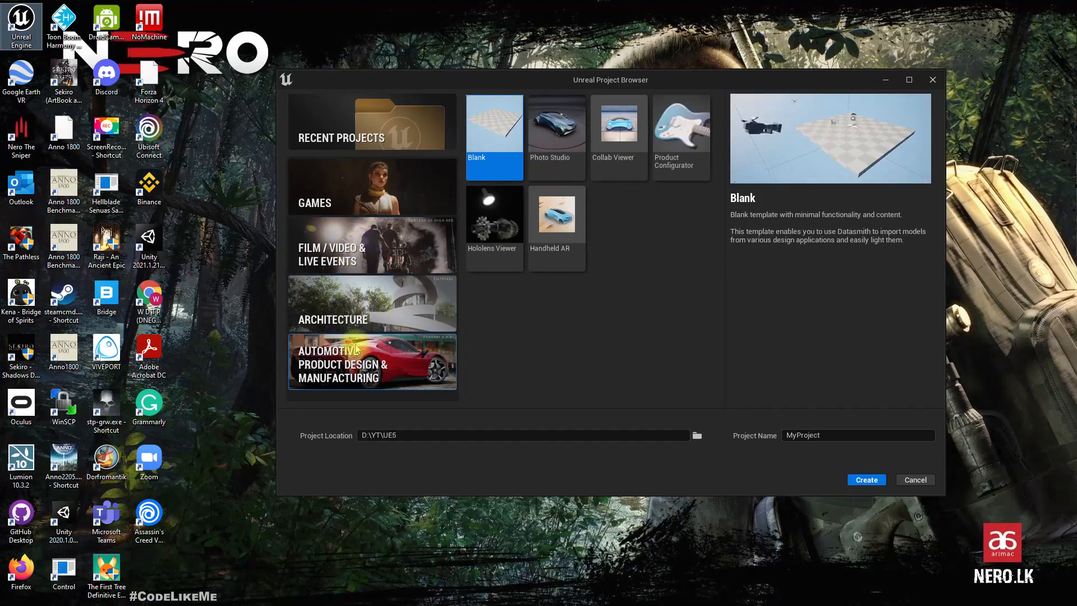
# Step: Create a games project named Lyra from the Third Person template
pyautogui.click(340, 196)
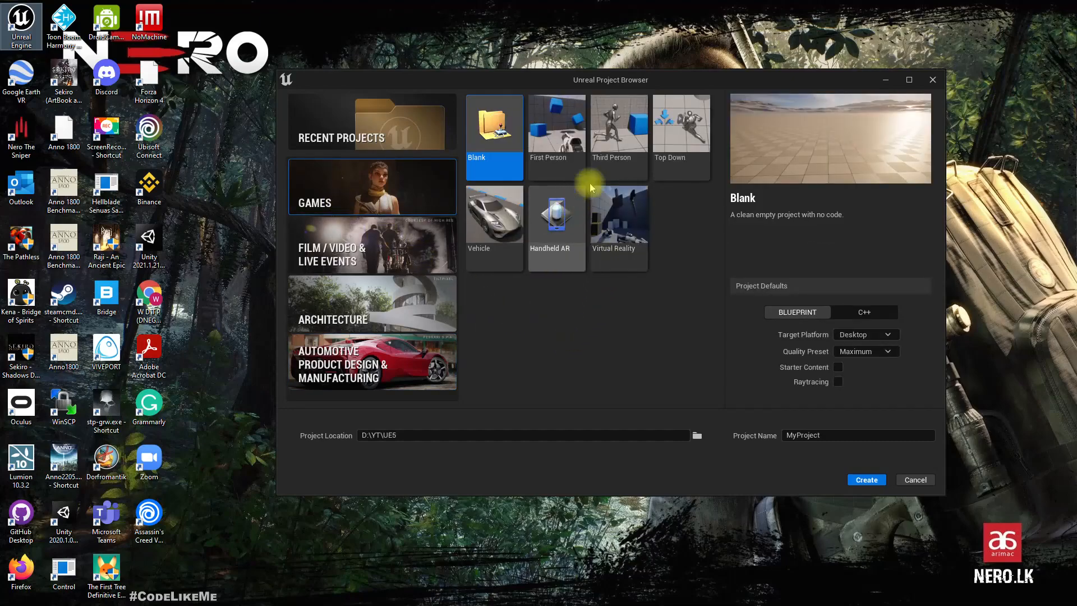
pyautogui.moveTo(753, 87); pyautogui.dragTo(725, 83)
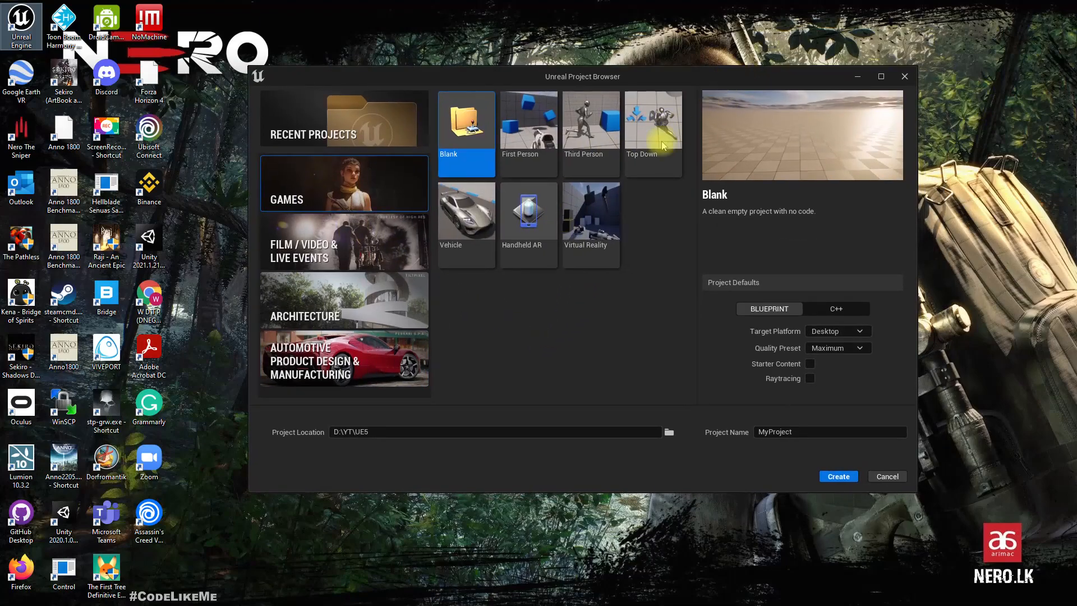
pyautogui.click(587, 148)
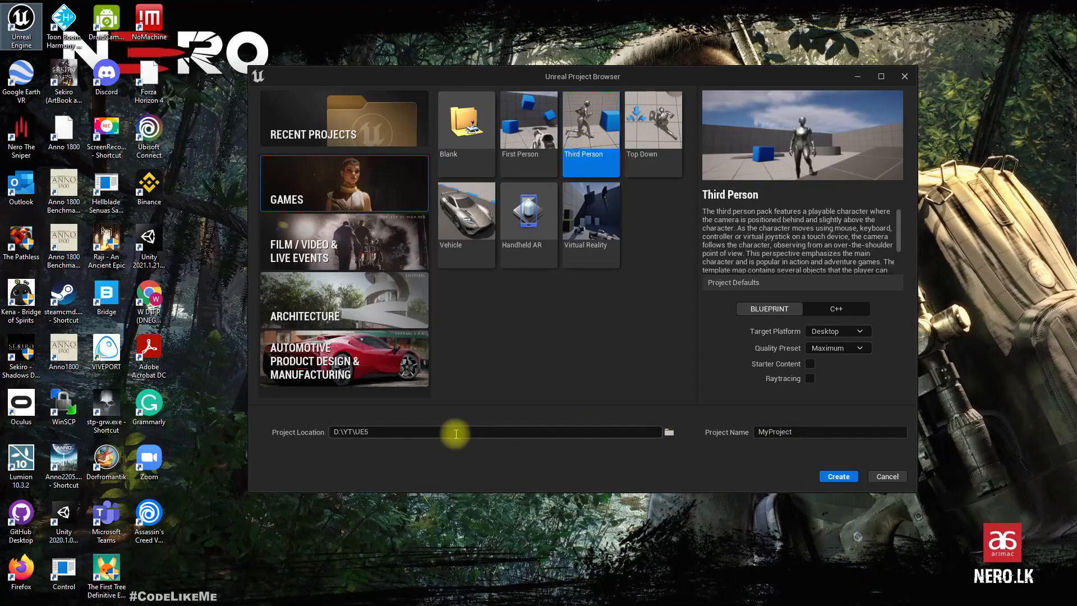
pyautogui.click(829, 430)
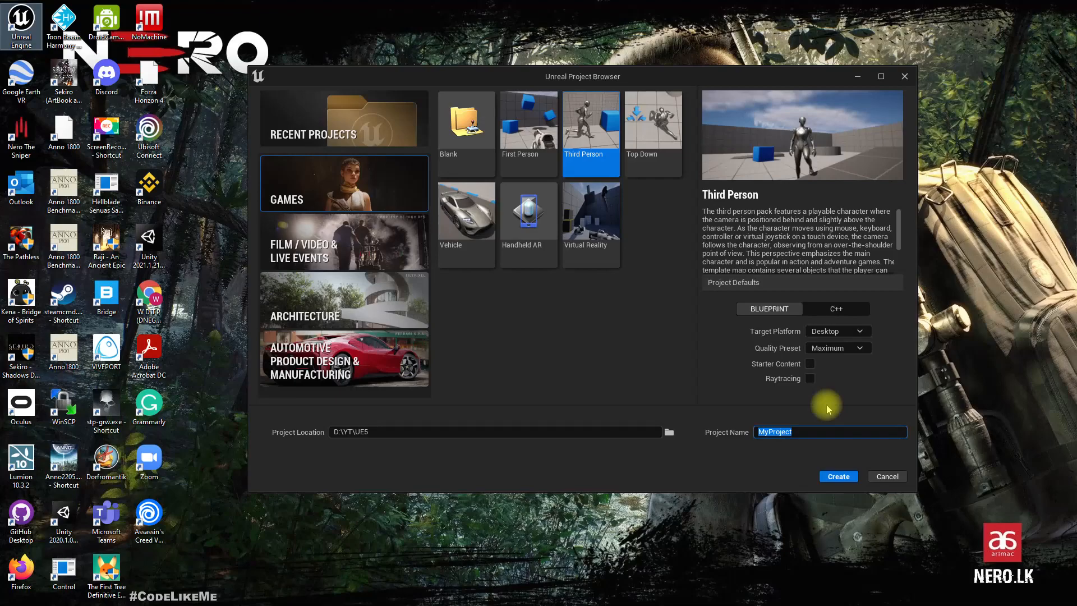
pyautogui.write('Lyra')
pyautogui.click(836, 476)
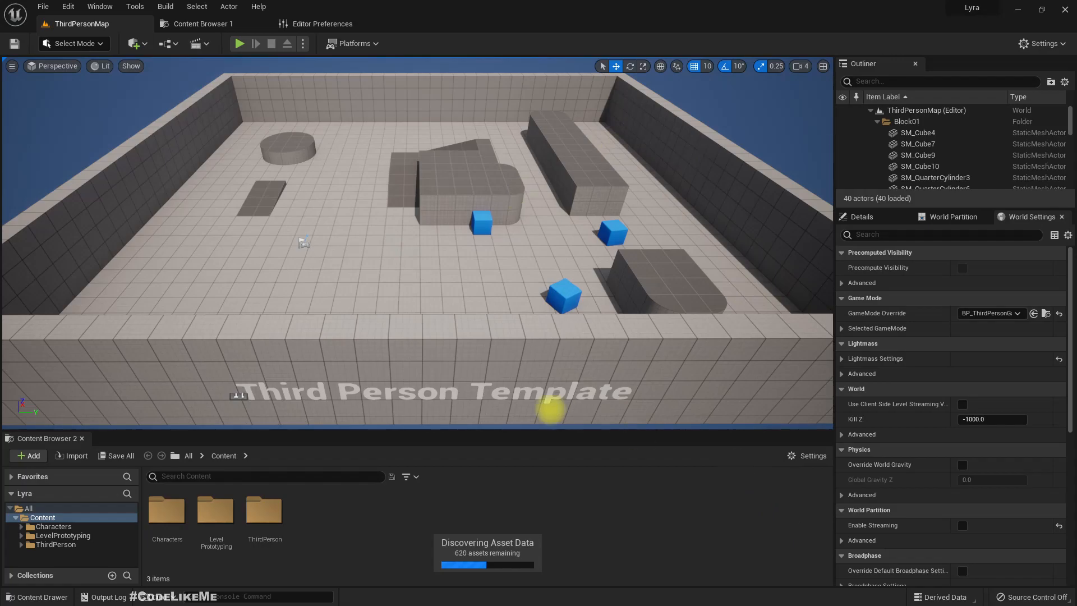
# Step: Start playing the third-person level in the viewport, show it full screen and take control of the character
pyautogui.moveTo(462, 282); pyautogui.dragTo(463, 280, button='right')
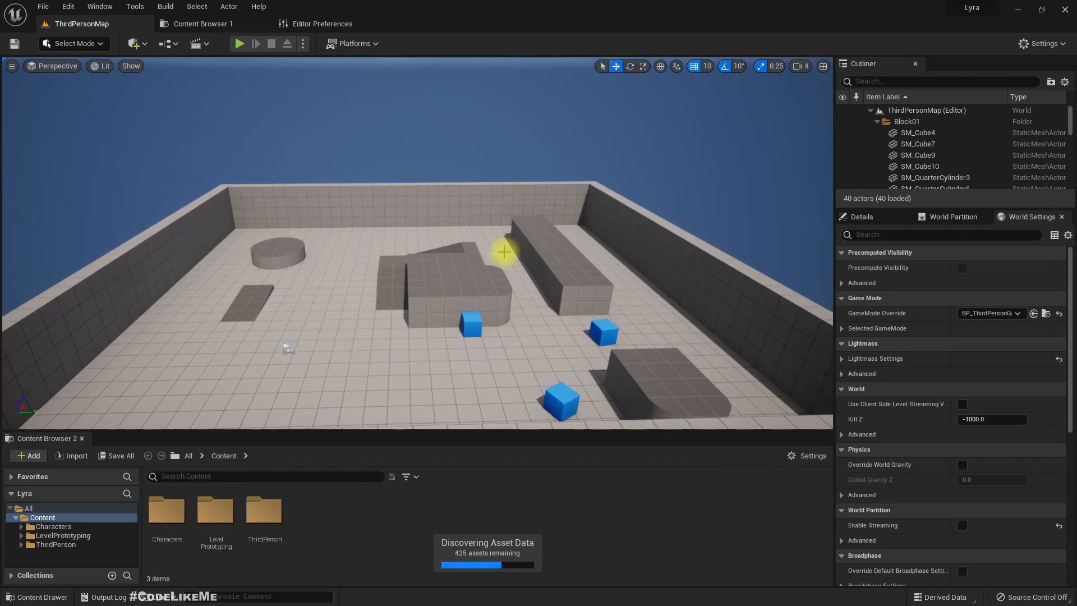
pyautogui.moveTo(324, 172); pyautogui.dragTo(324, 172, button='right')
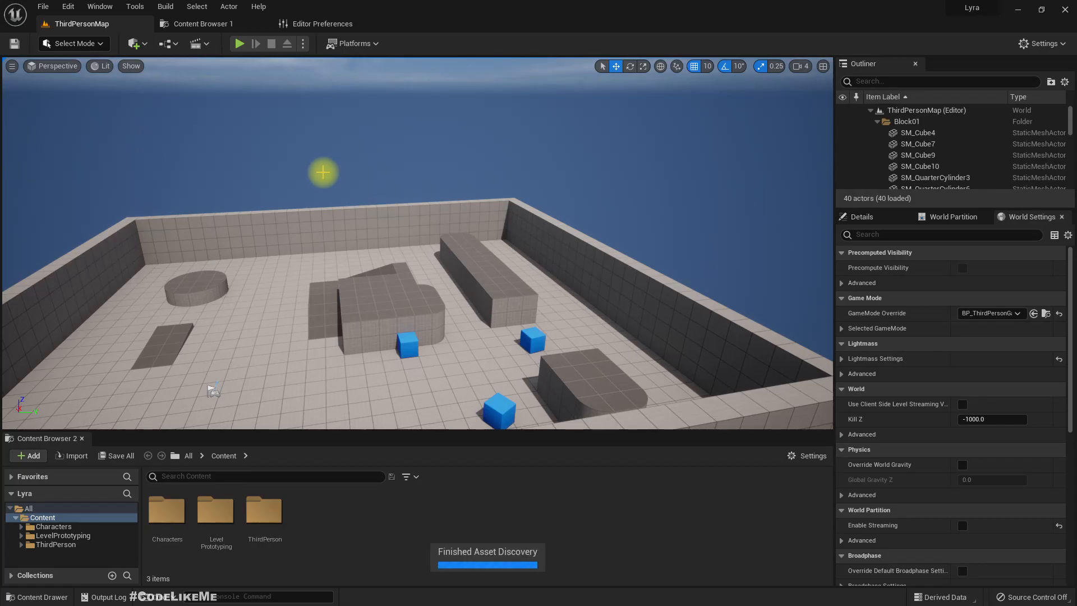
pyautogui.hotkey('alt', 'p')
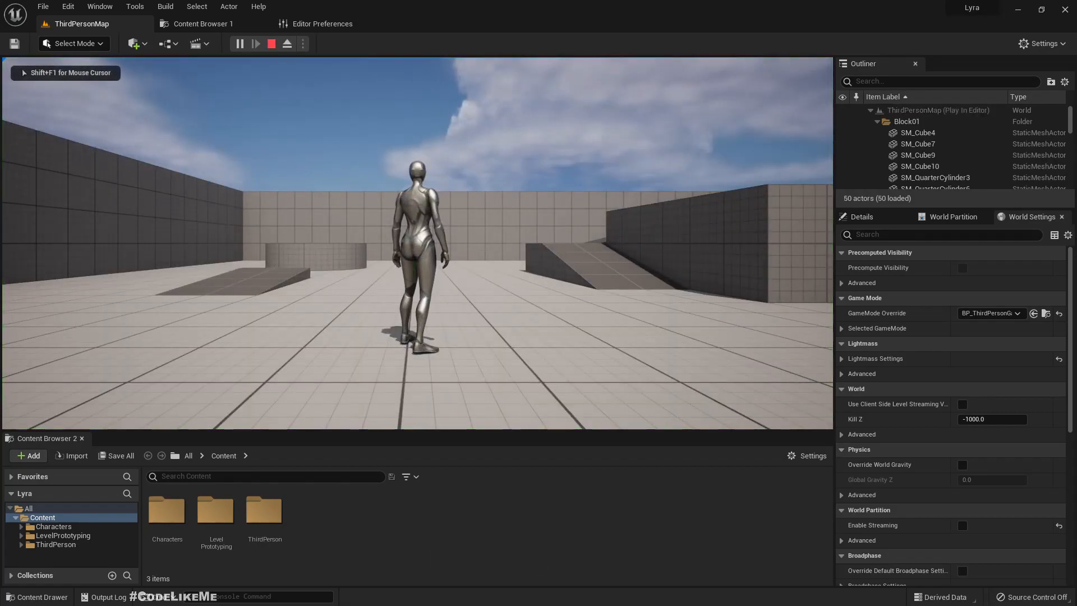
pyautogui.hotkey('shift', 'F1')
pyautogui.press('F11')
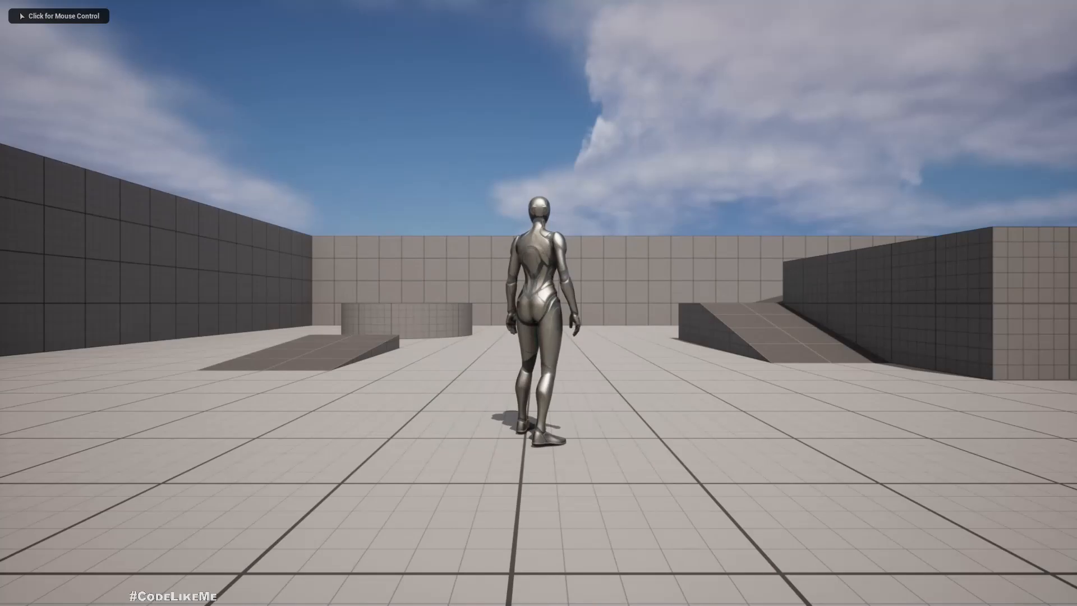
pyautogui.click(538, 303)
# Step: Test the character's movement by running around the level's ramps, blocks and cylindrical platform
pyautogui.press('w')
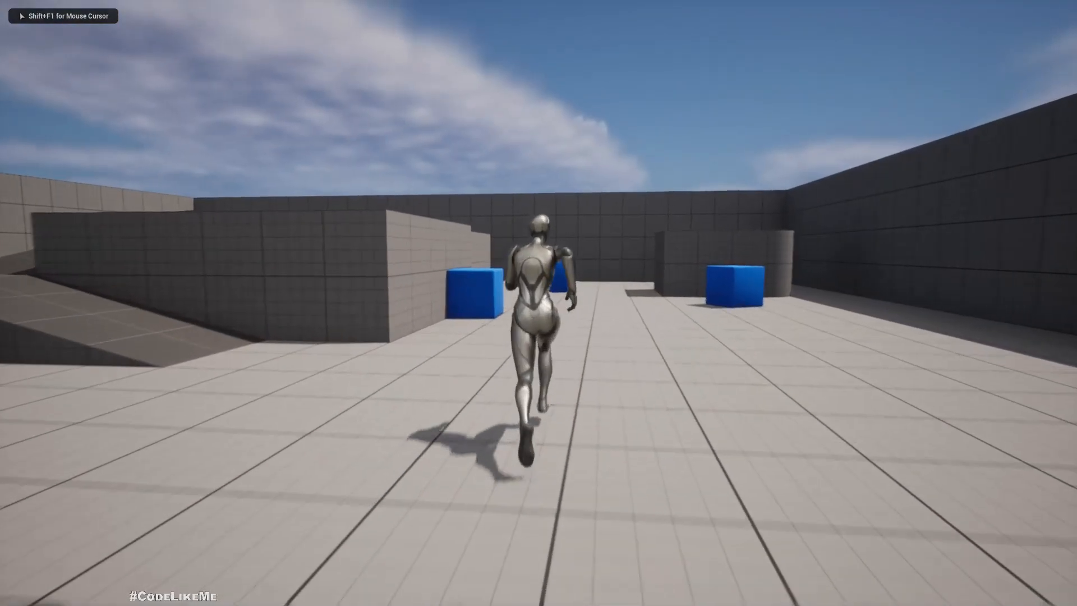
pyautogui.press('a')
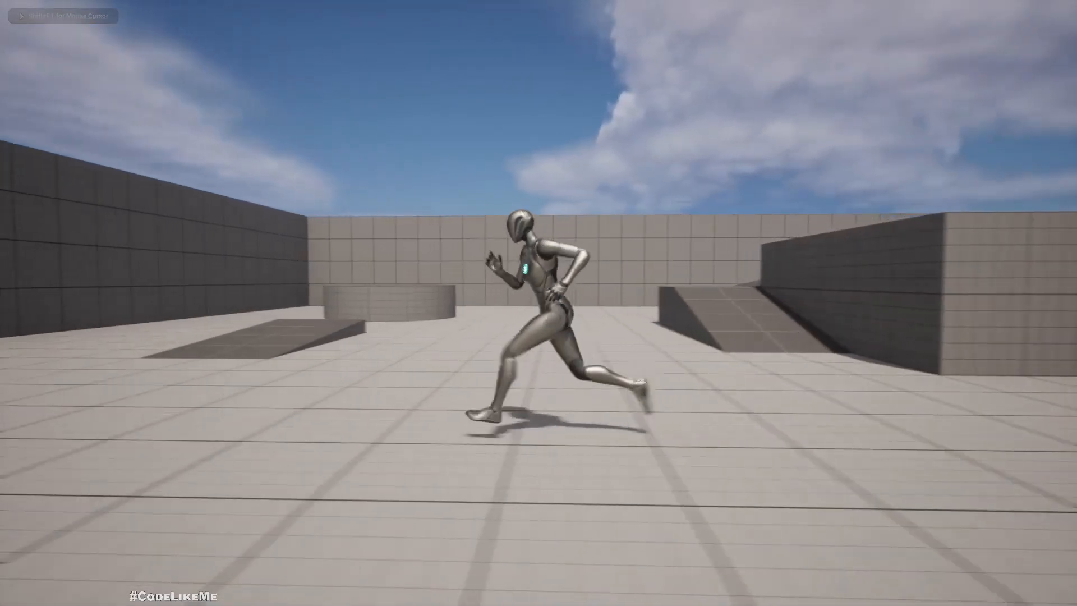
pyautogui.press('w')
pyautogui.press('w')
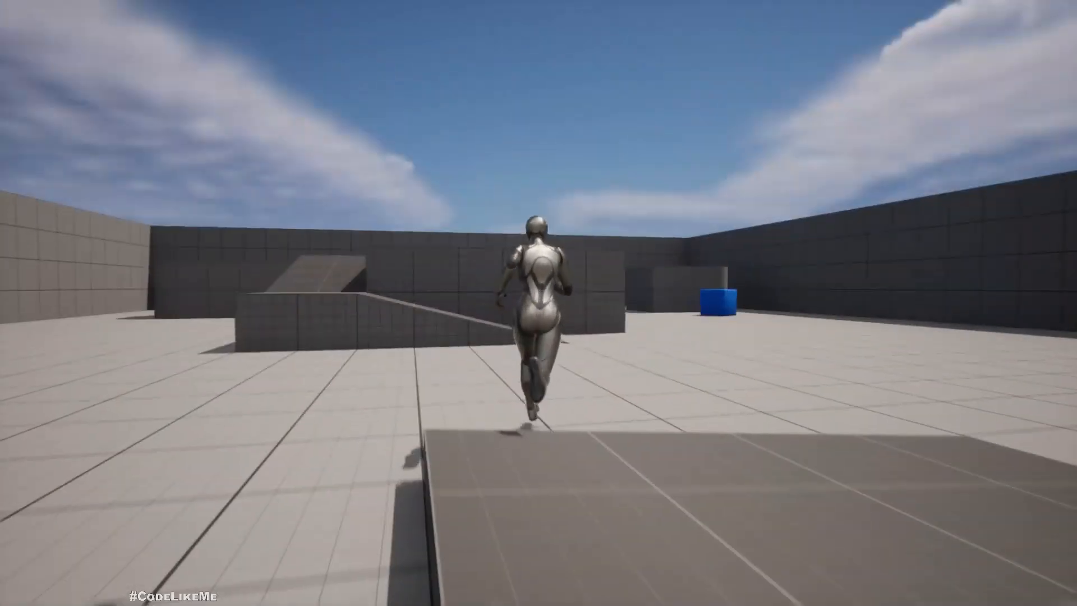
pyautogui.press('w')
pyautogui.press('a')
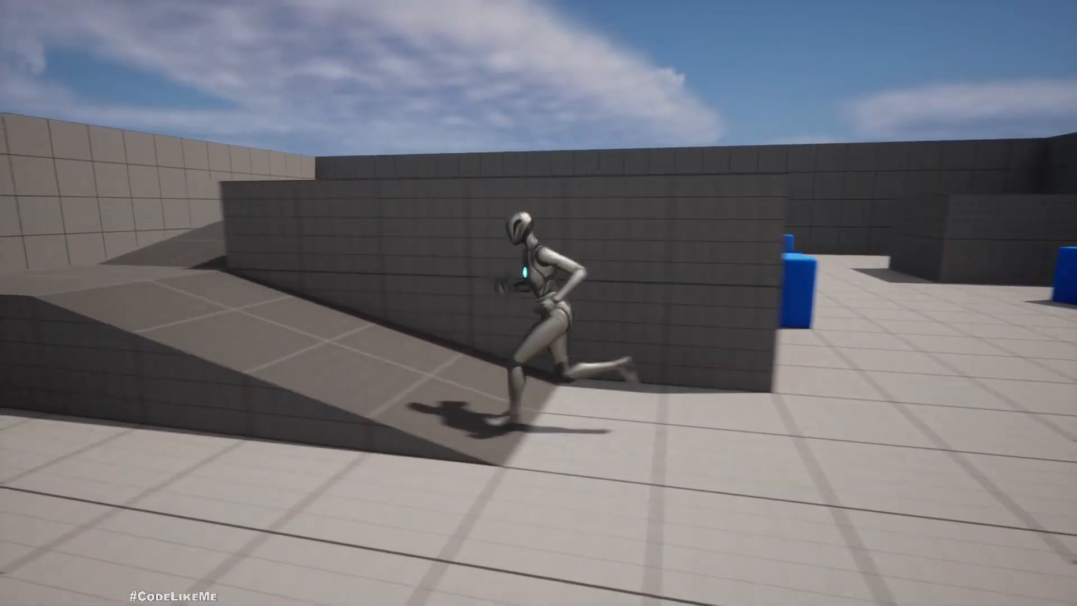
pyautogui.press('w')
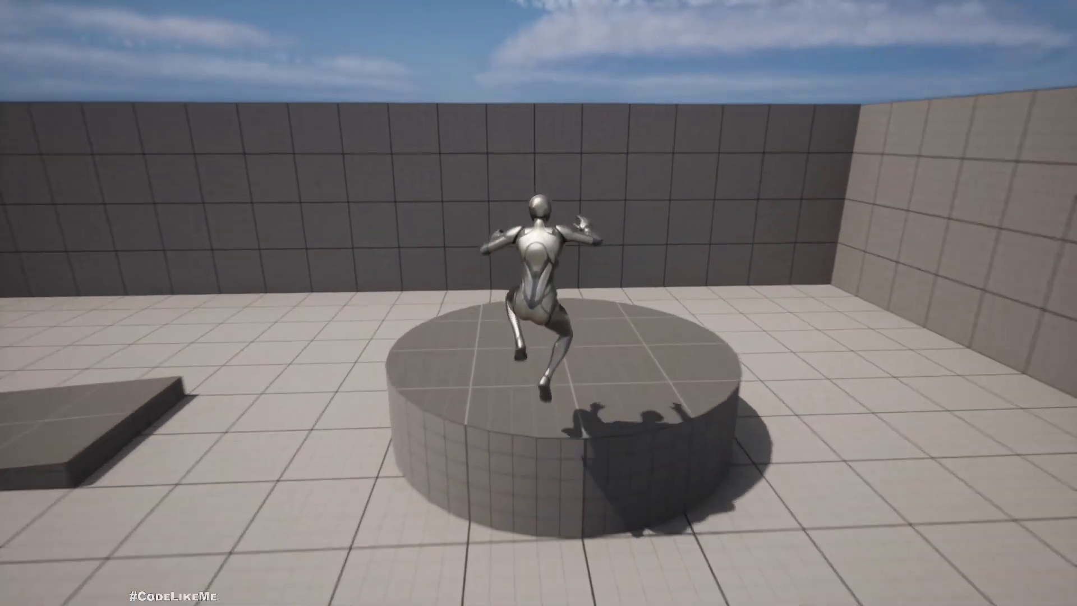
# Step: Test the character's jump around the cylindrical platform and end the full-screen play session
pyautogui.press('space')
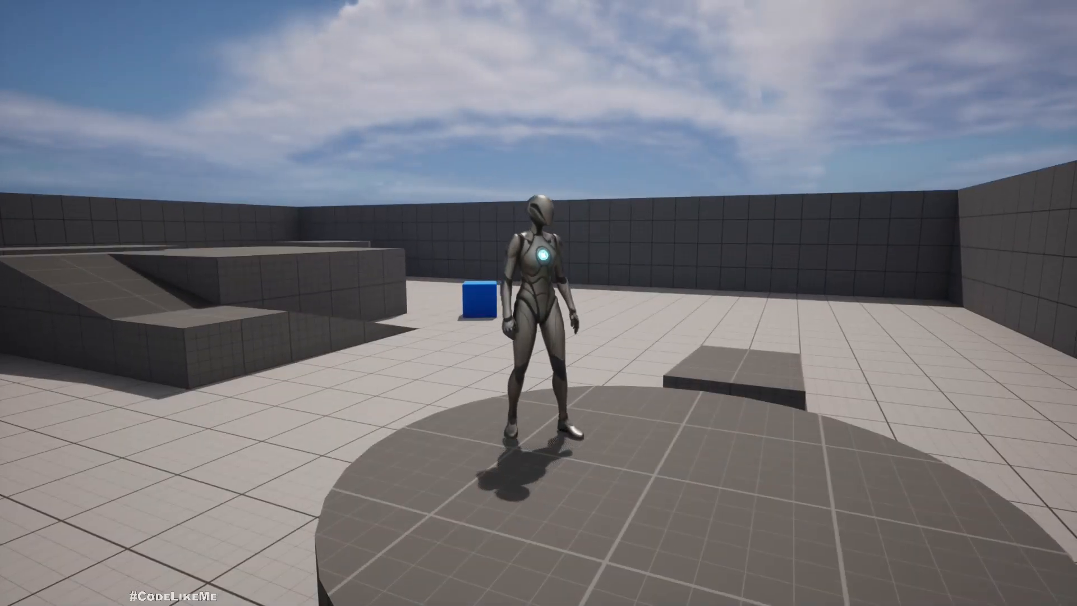
pyautogui.press('space')
pyautogui.press('w')
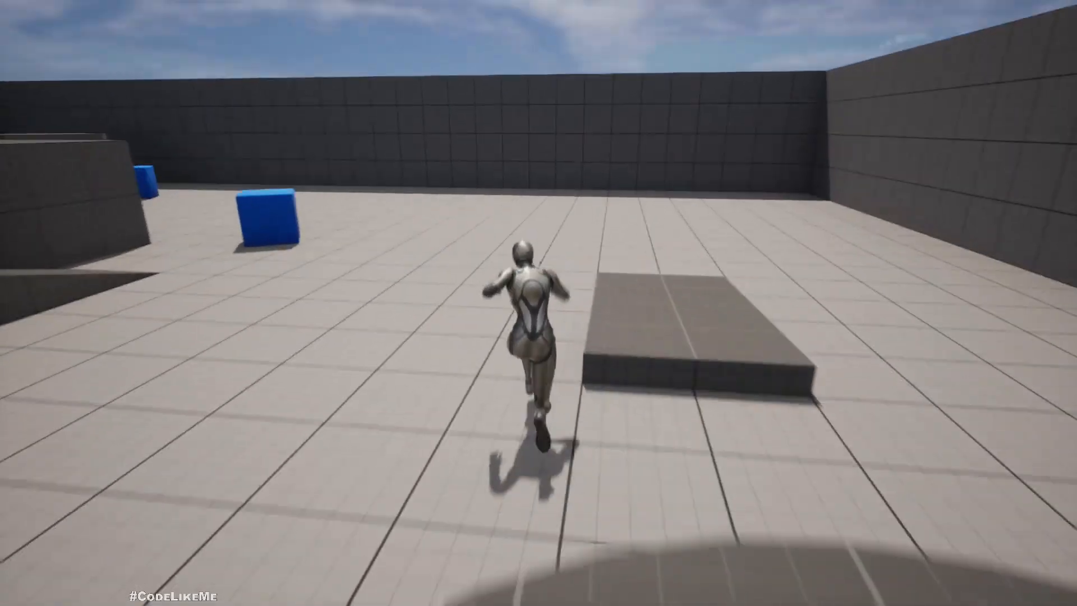
pyautogui.press('space')
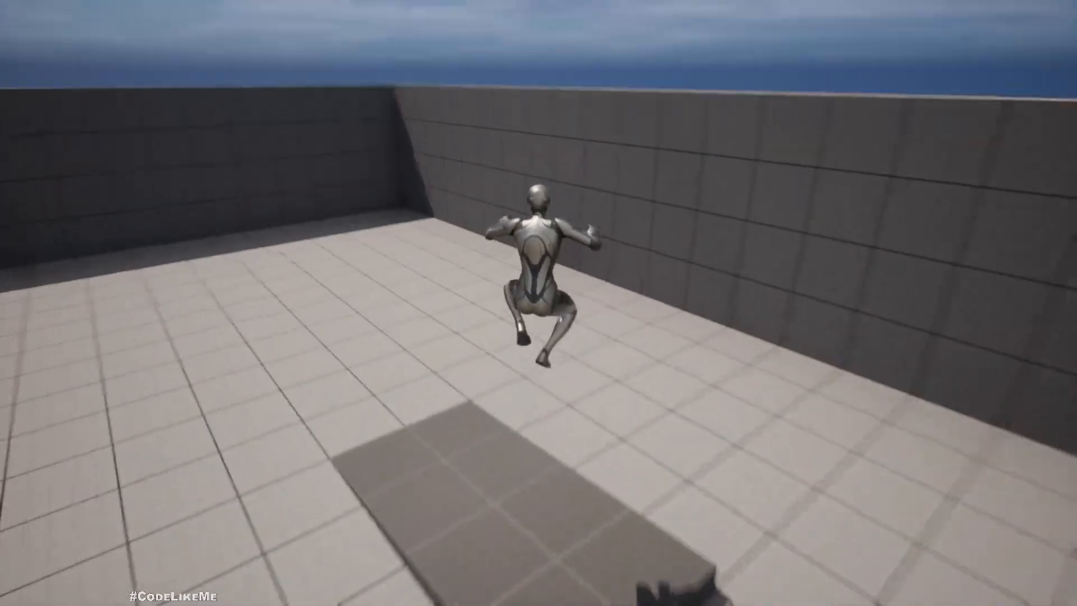
pyautogui.press('Escape')
pyautogui.press('F11')
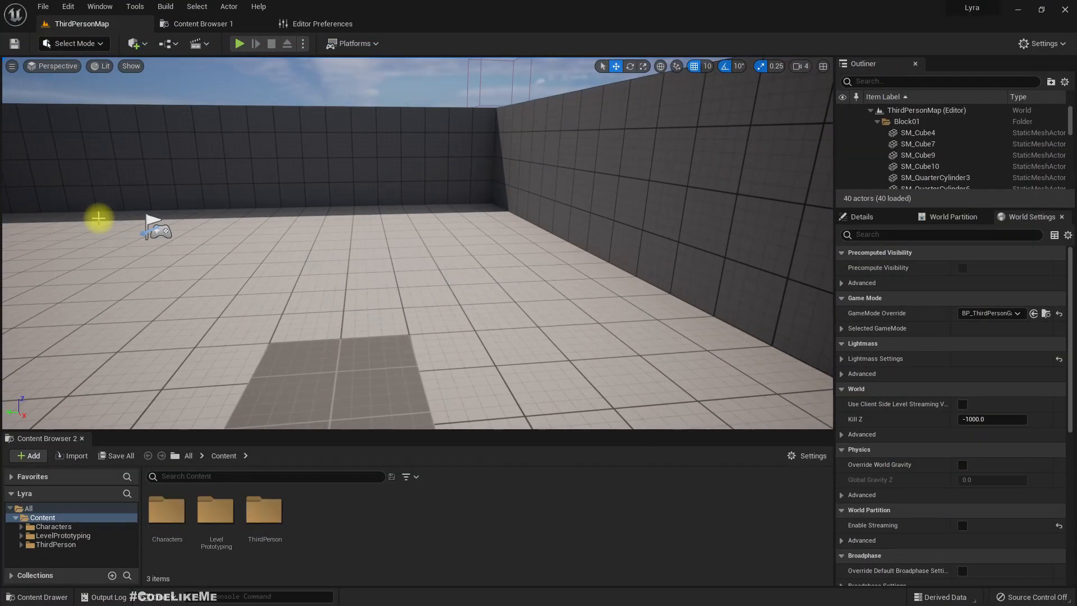
# Step: Close the Editor Preferences and locate the selected game mode's default pawn class among the project assets
pyautogui.click(382, 25)
pyautogui.moveTo(284, 252); pyautogui.dragTo(118, 255, button='right')
pyautogui.moveTo(427, 251); pyautogui.dragTo(499, 247, button='right')
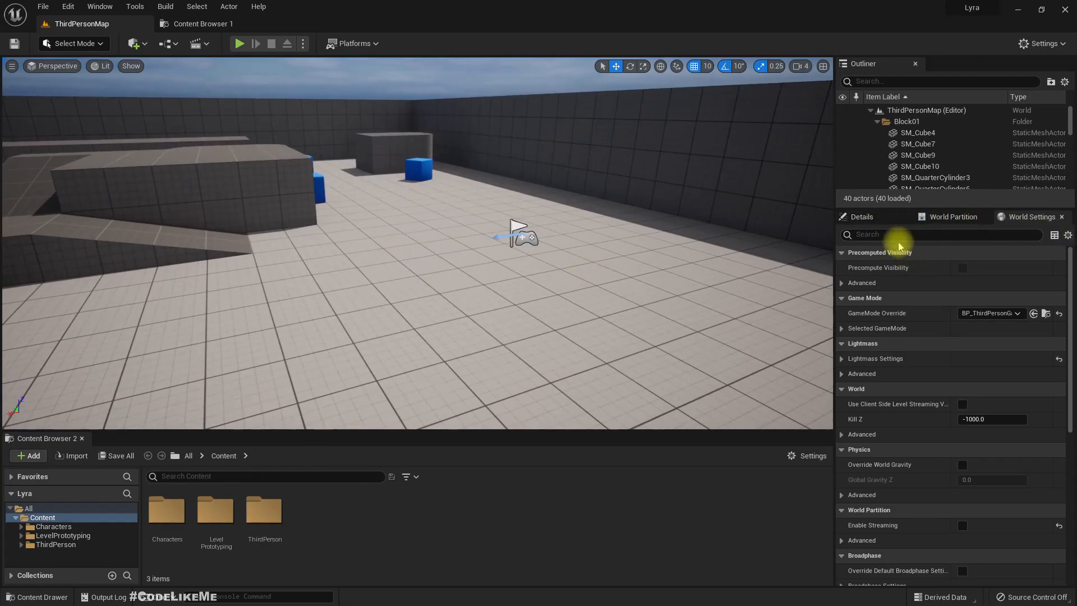
pyautogui.moveTo(539, 241); pyautogui.dragTo(606, 241, button='right')
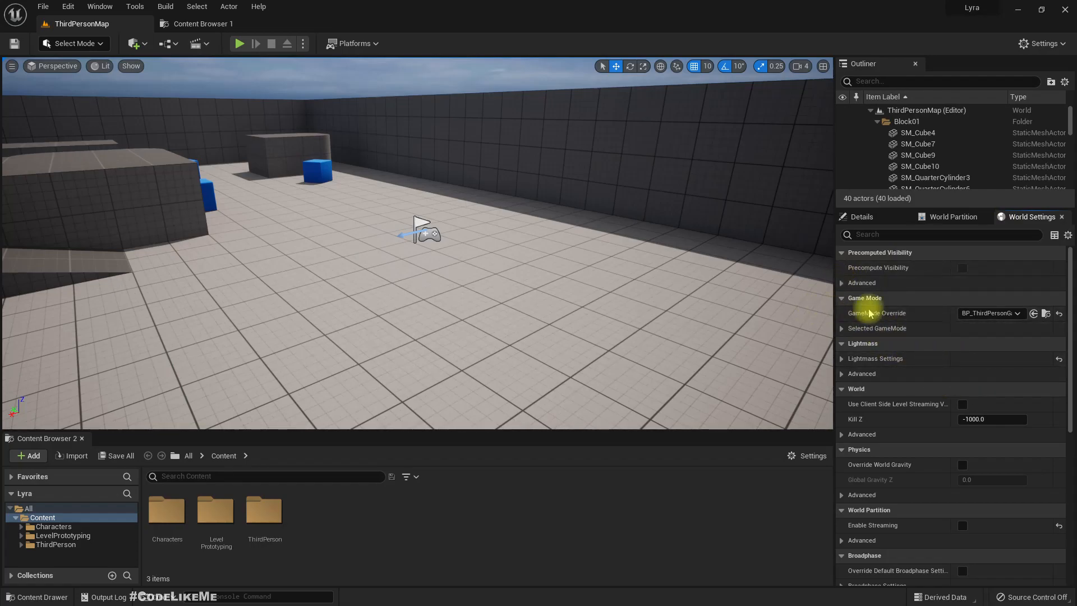
pyautogui.click(842, 329)
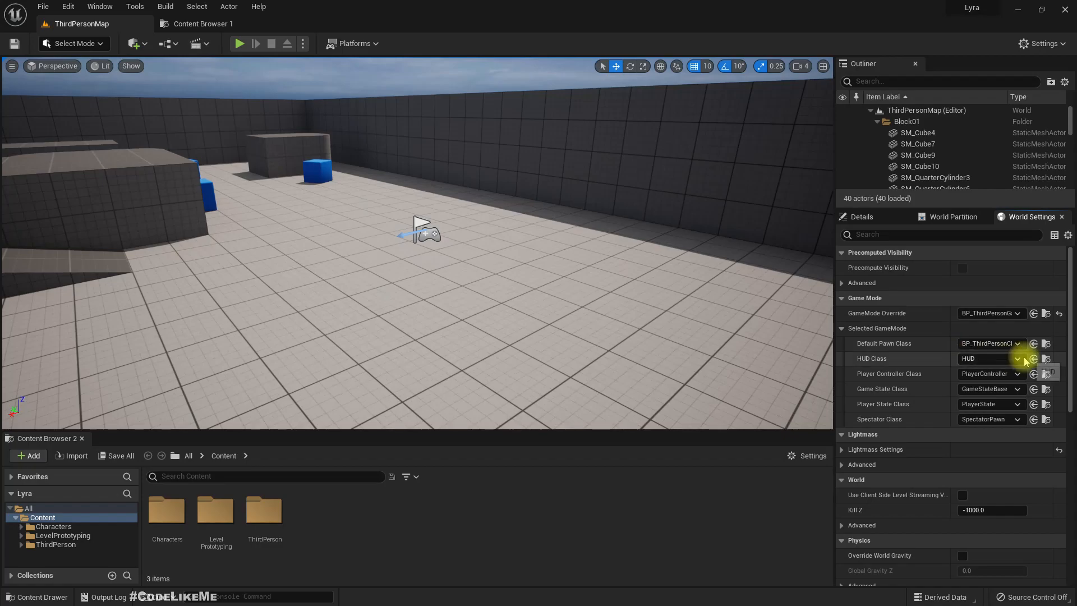
pyautogui.click(1045, 343)
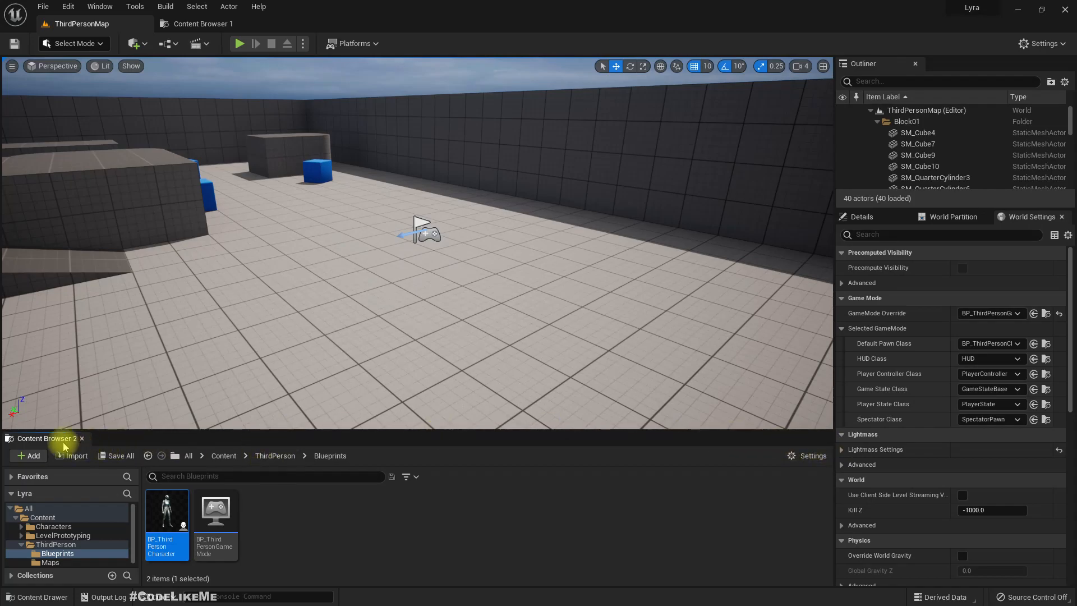
# Step: Look at the temporary Content Drawer and its docking option, and dismiss the drawer
pyautogui.click(29, 597)
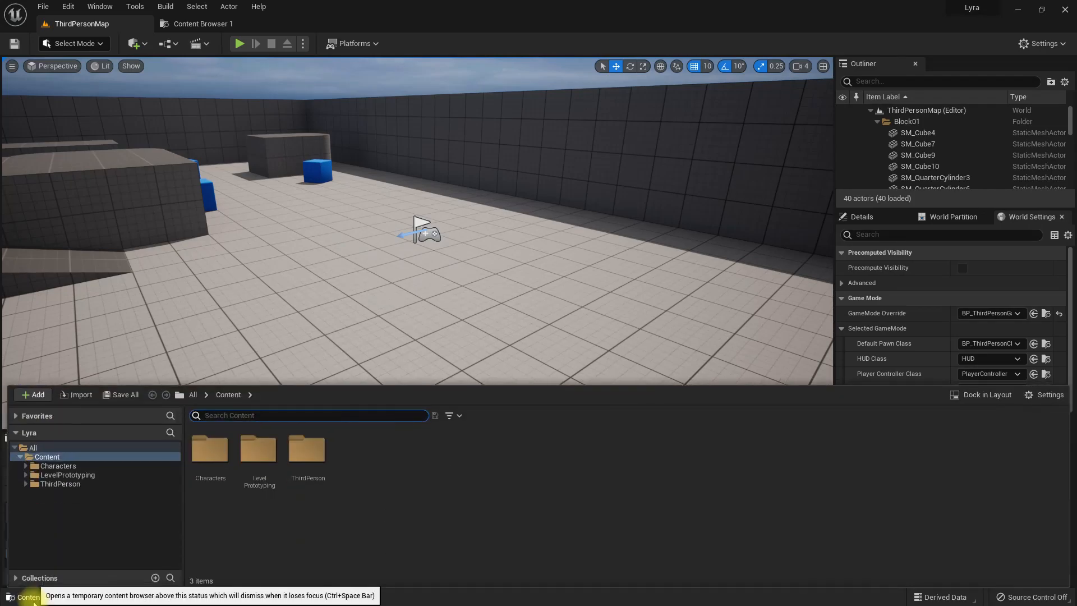
pyautogui.click(29, 597)
pyautogui.click(32, 598)
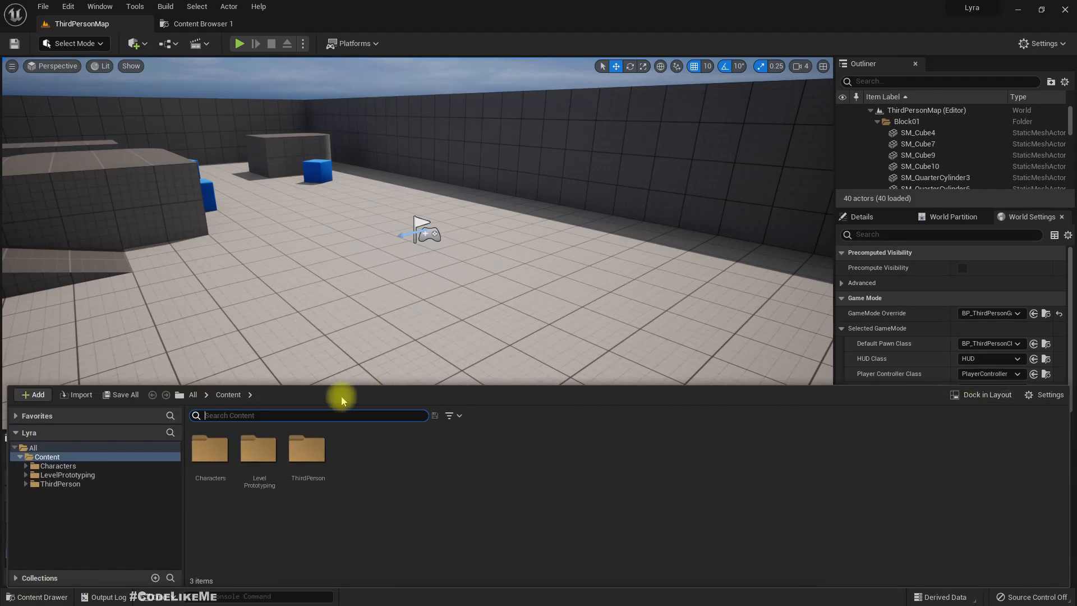
pyautogui.click(978, 394)
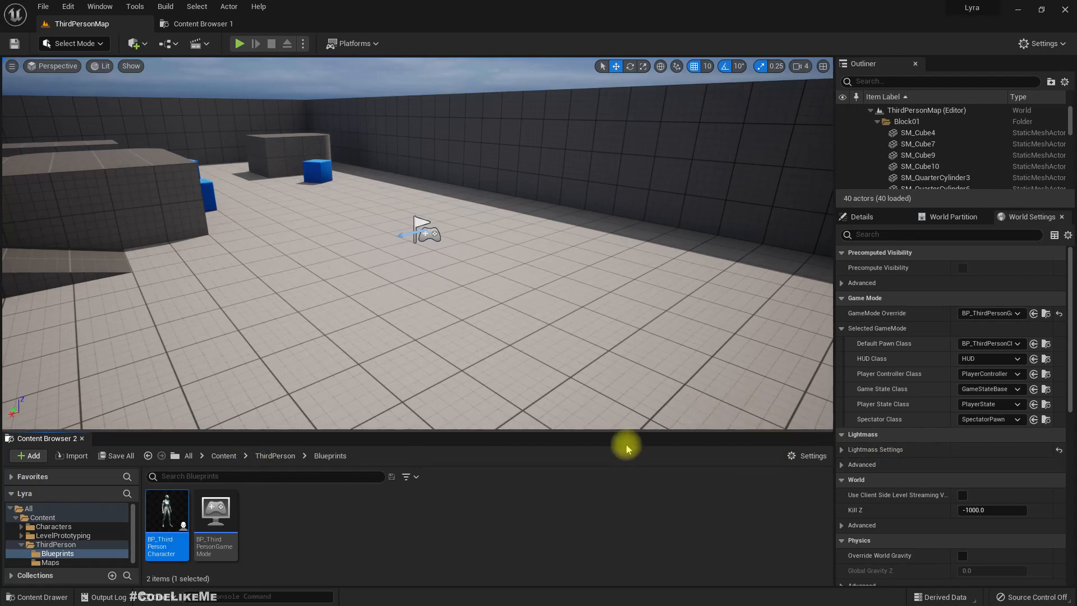
# Step: Inspect the summary of the BP_ThirdPersonCharacter asset in the Blueprints folder
pyautogui.moveTo(536, 346); pyautogui.dragTo(605, 365, button='right')
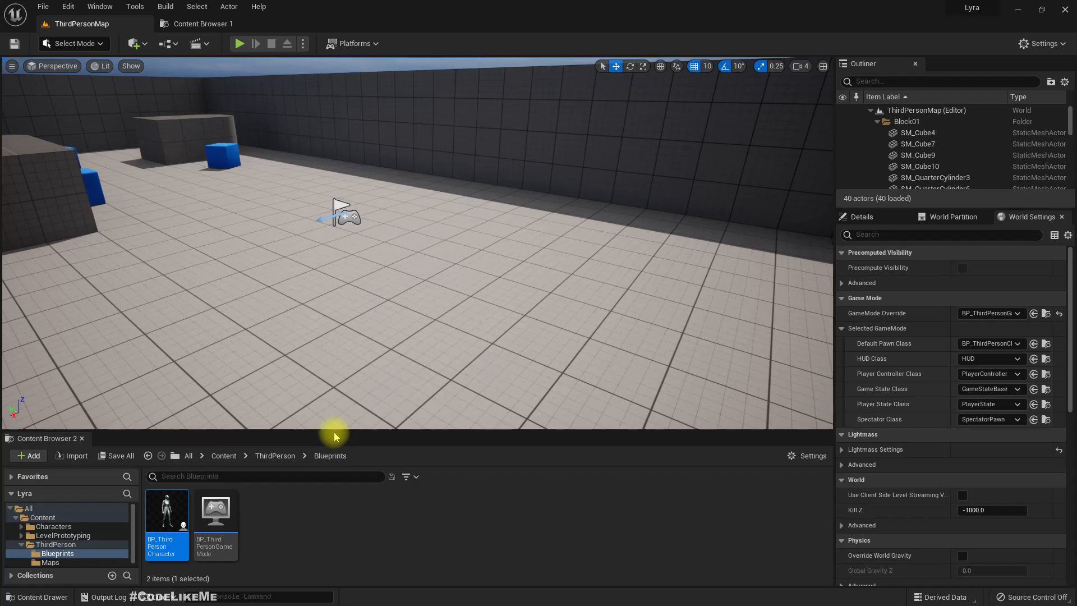
pyautogui.moveTo(444, 325); pyautogui.dragTo(309, 314, button='right')
pyautogui.moveTo(485, 348); pyautogui.dragTo(485, 348, button='right')
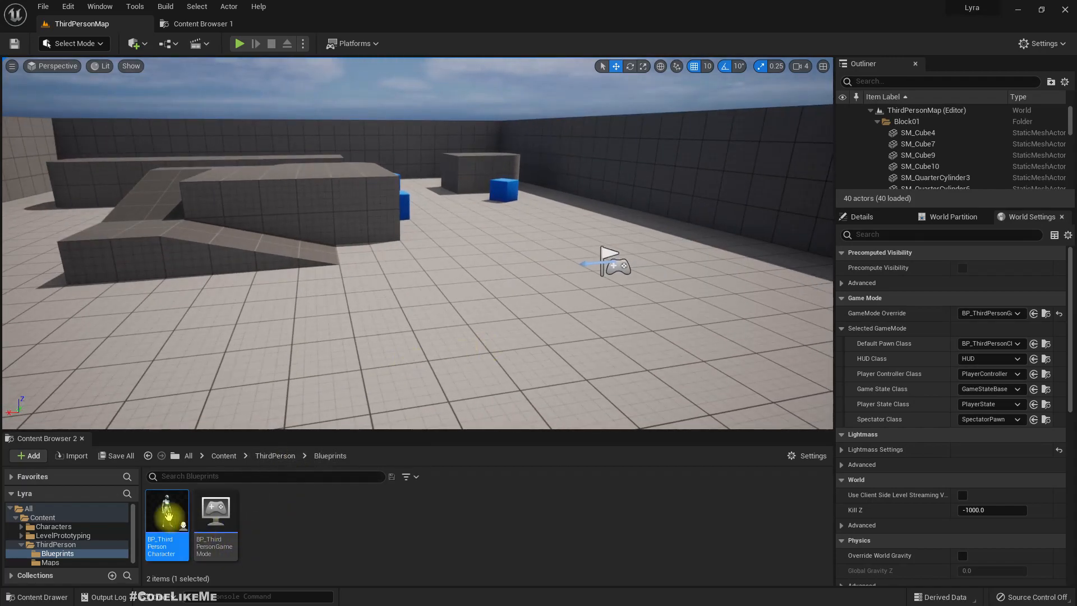
pyautogui.moveTo(167, 511)
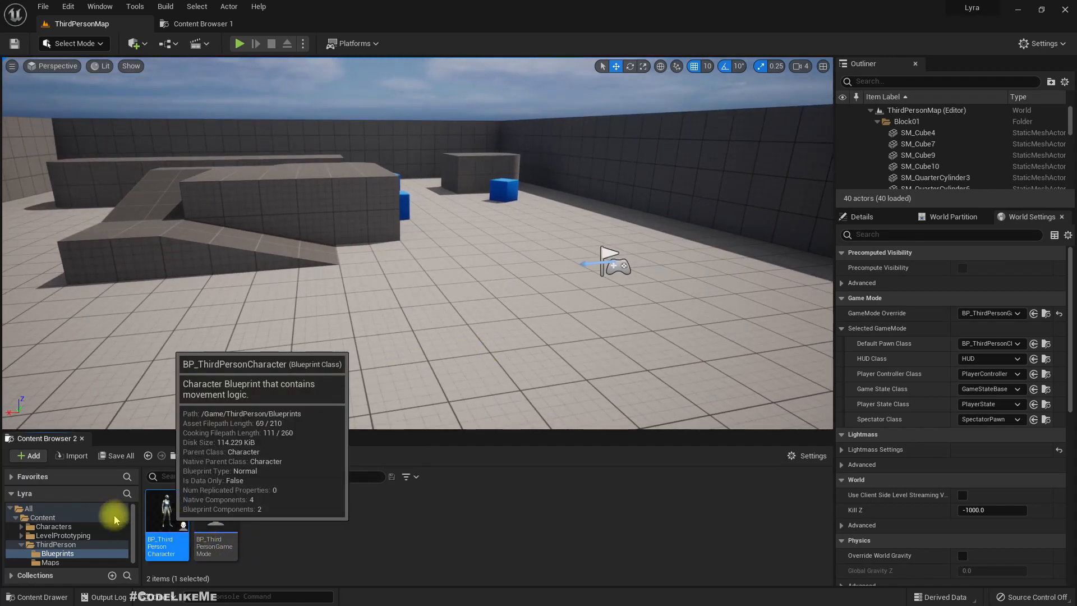
# Step: Dock the BP_ThirdPersonCharacter editor beside the level's tabs and look over its Event Graph
pyautogui.moveTo(1, 252); pyautogui.dragTo(534, 15)
pyautogui.moveTo(387, 198); pyautogui.dragTo(345, 25)
pyautogui.scroll(-4, 464, 263)
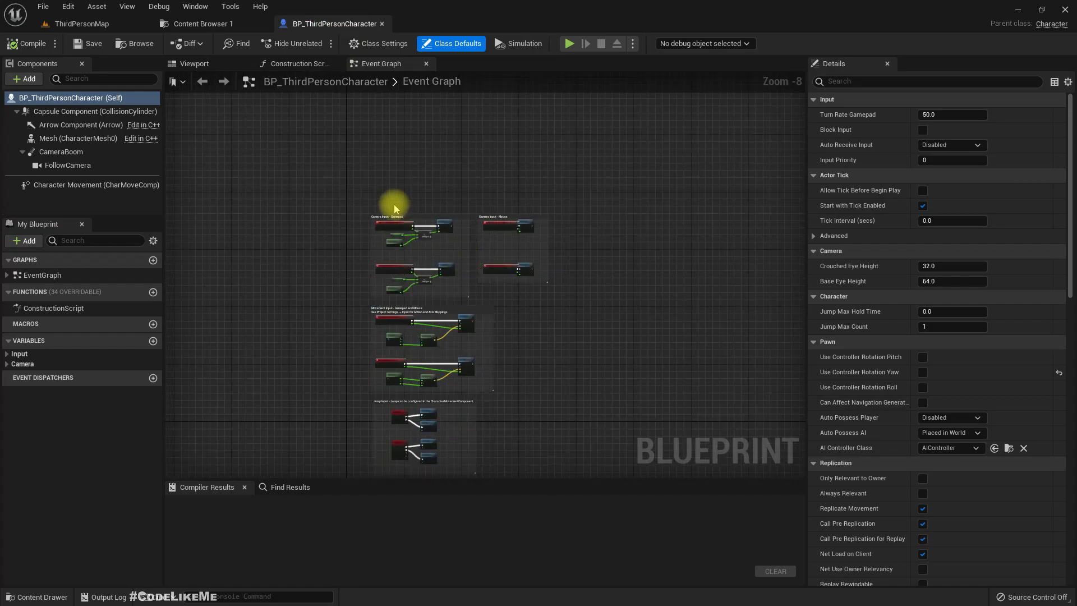
pyautogui.moveTo(307, 365); pyautogui.dragTo(303, 320, button='right')
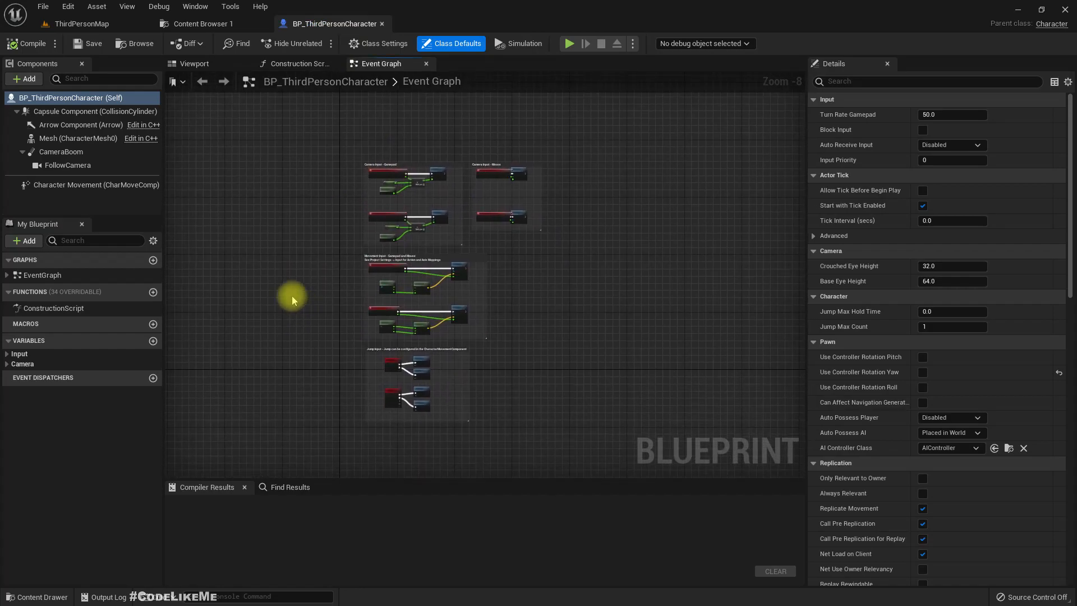
# Step: Examine the character in the blueprint's Viewport together with its CameraBoom and Mesh components
pyautogui.click(196, 63)
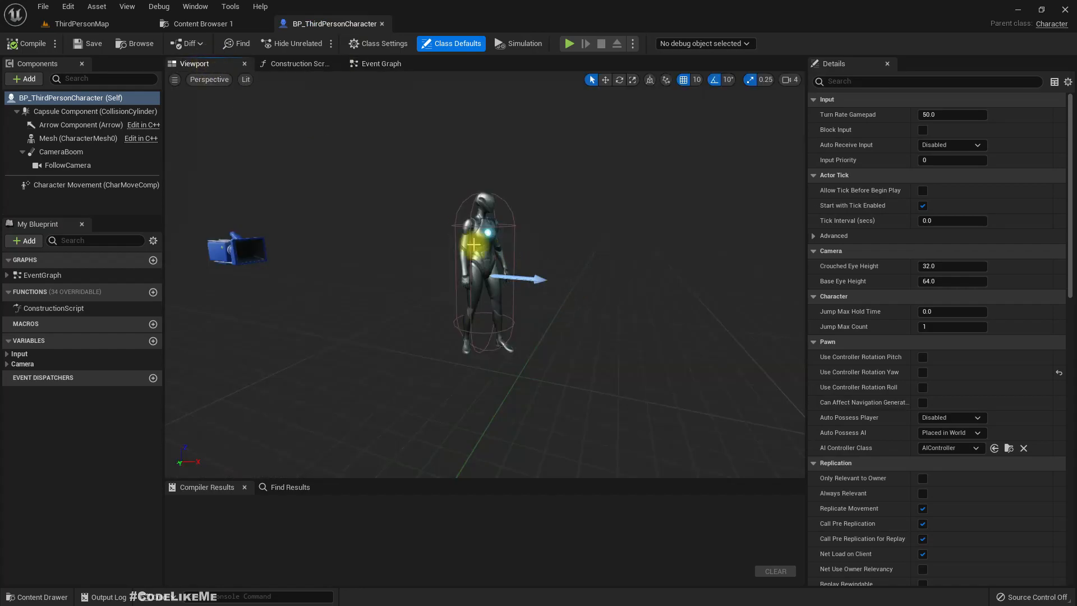
pyautogui.moveTo(425, 211); pyautogui.dragTo(449, 204, button='right')
pyautogui.click(364, 269)
pyautogui.scroll(-4, 398, 205)
pyautogui.click(80, 156)
pyautogui.press('f')
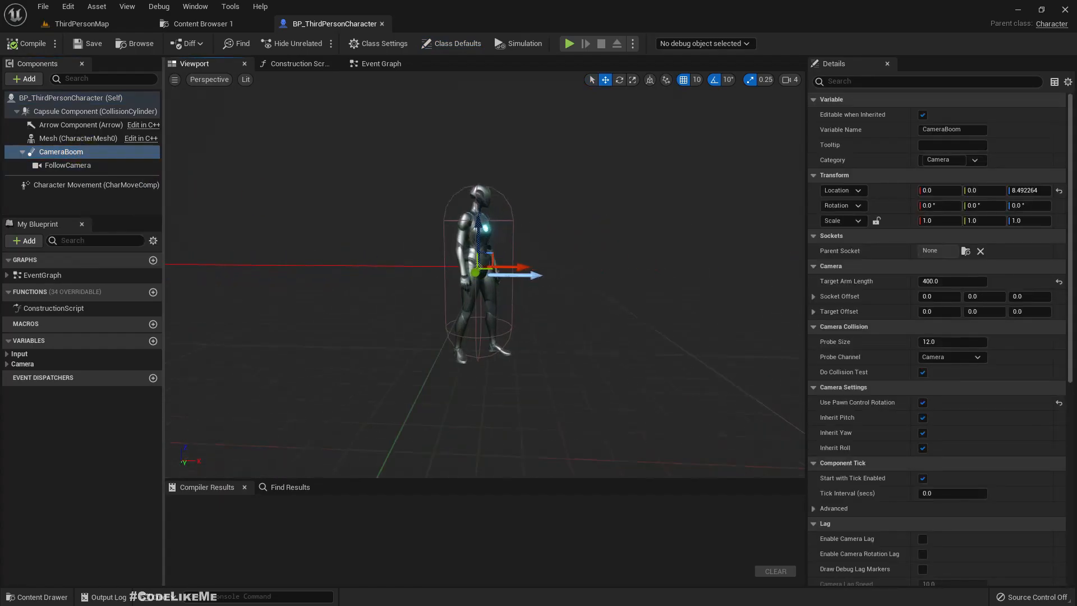
pyautogui.click(78, 138)
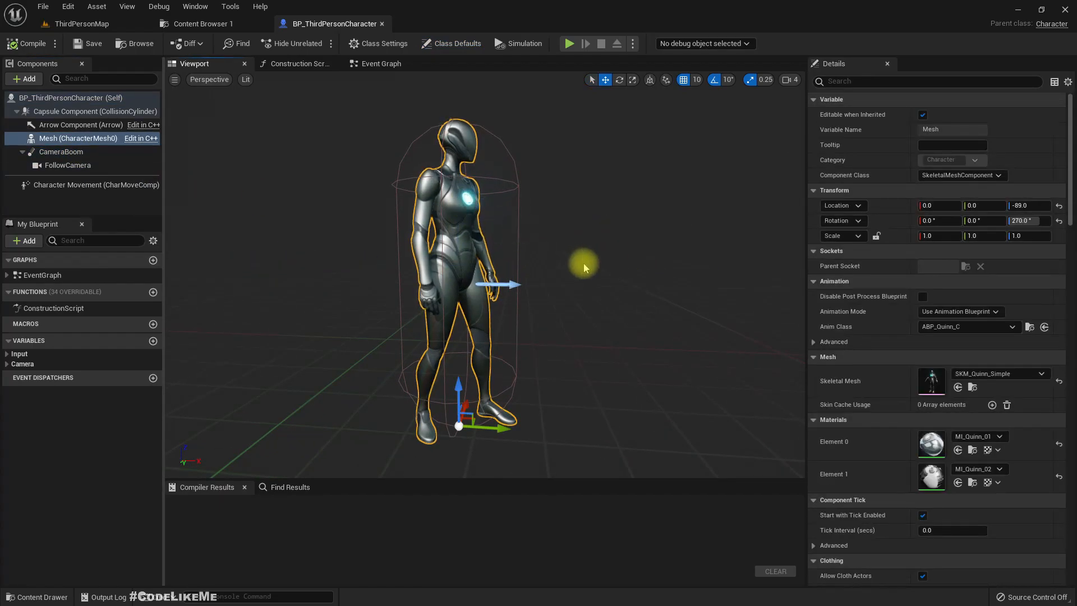
pyautogui.moveTo(488, 252); pyautogui.dragTo(431, 252, button='right')
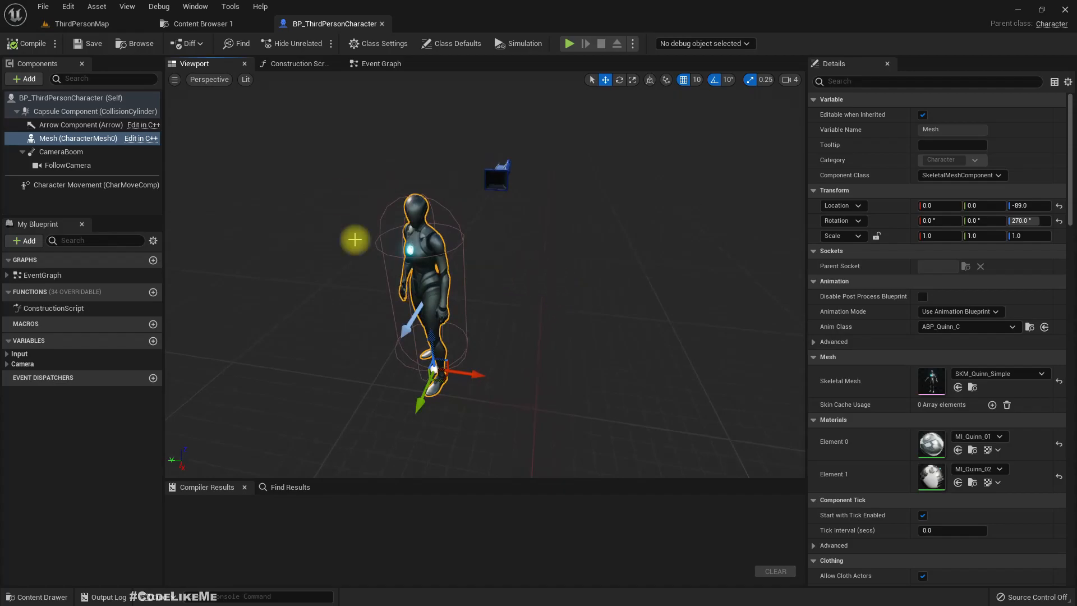
# Step: Check the character's Construction Script and examine the gamepad and mouse camera input nodes in its Event Graph
pyautogui.click(293, 63)
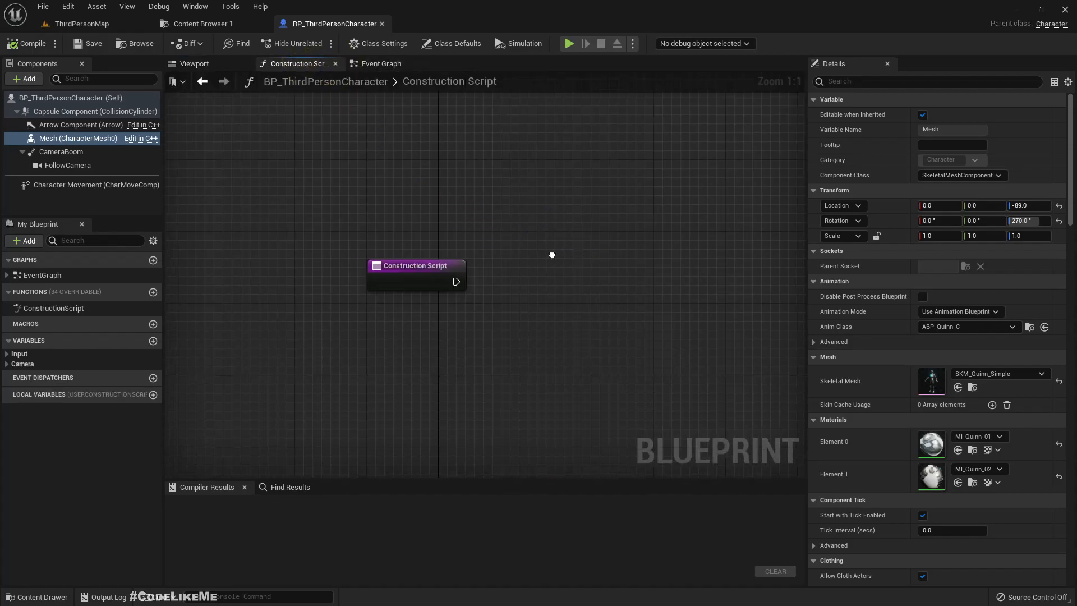
pyautogui.moveTo(552, 255); pyautogui.dragTo(531, 251, button='right')
pyautogui.click(370, 65)
pyautogui.scroll(4, 437, 207)
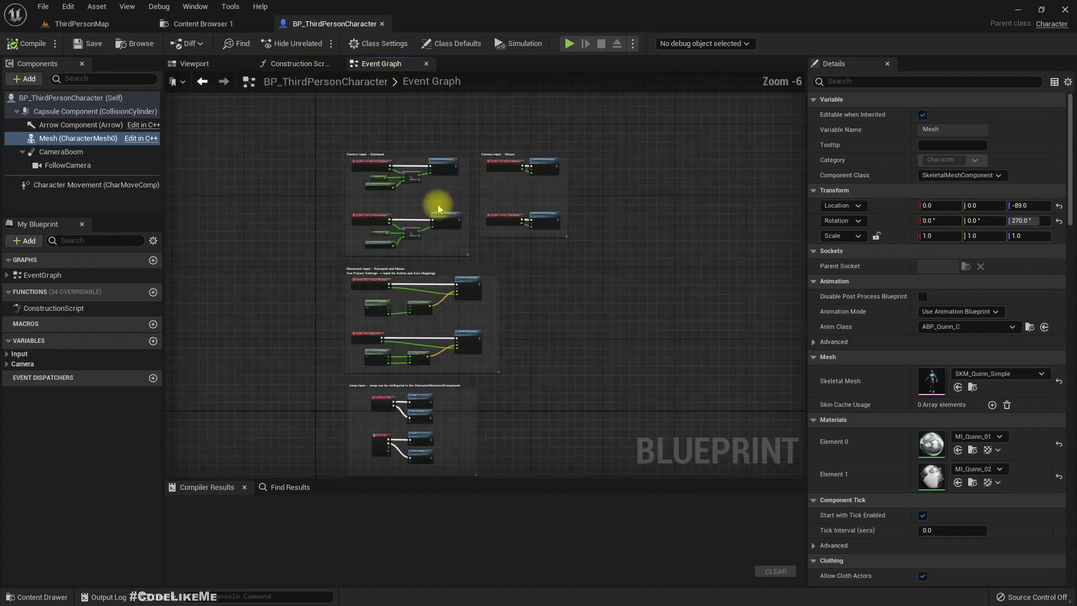
pyautogui.moveTo(419, 212); pyautogui.dragTo(482, 295, button='right')
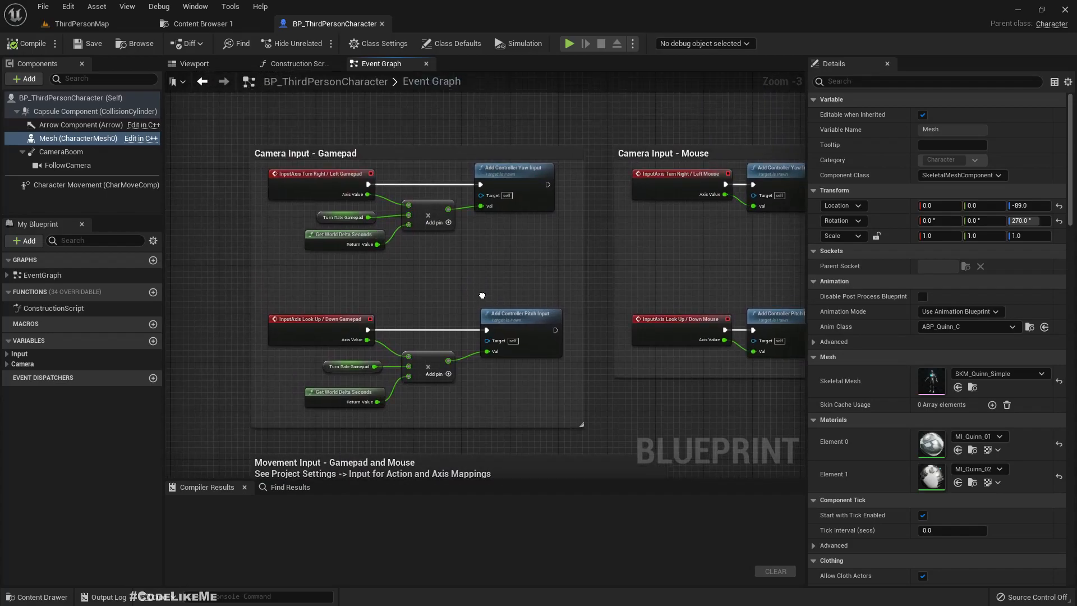
pyautogui.scroll(-1, 519, 296)
# Step: Examine the movement and jump input groups of the character's Event Graph and return to the camera input groups
pyautogui.moveTo(565, 371); pyautogui.dragTo(556, 165, button='right')
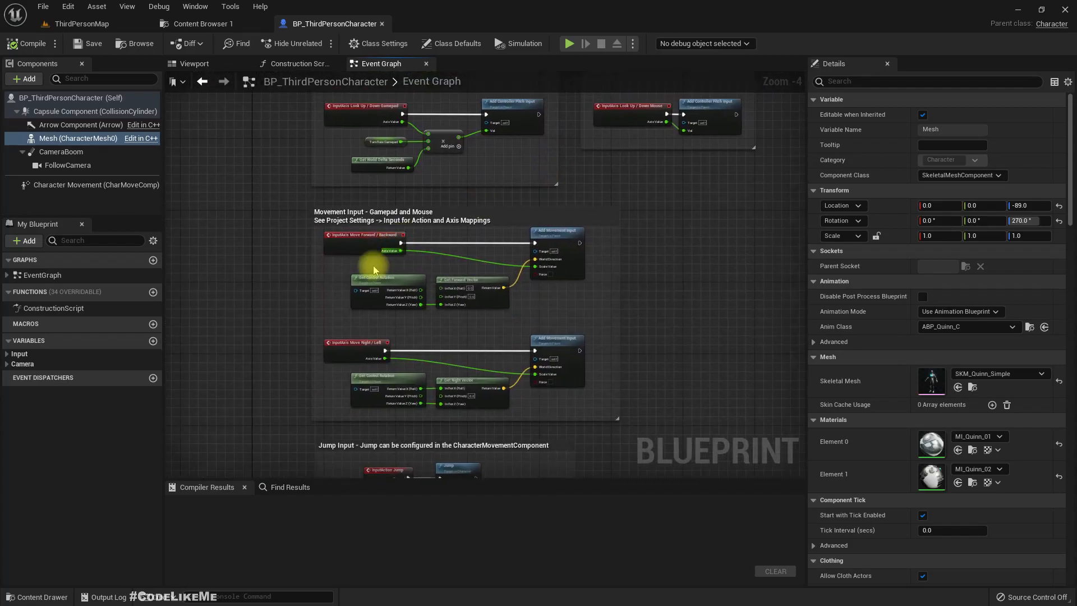
pyautogui.scroll(3, 376, 268)
pyautogui.scroll(-3, 478, 397)
pyautogui.moveTo(479, 382); pyautogui.dragTo(478, 273, button='right')
pyautogui.moveTo(381, 401); pyautogui.dragTo(319, 305, button='right')
pyautogui.scroll(5, 427, 352)
pyautogui.moveTo(448, 372); pyautogui.dragTo(377, 523, button='right')
pyautogui.scroll(-4, 433, 286)
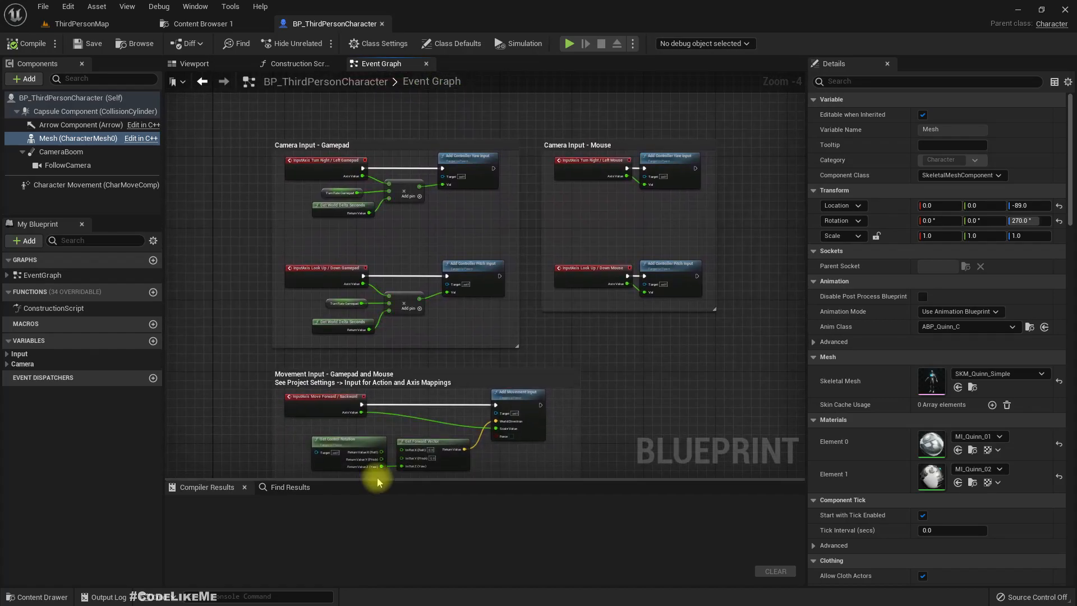
# Step: Locate the Anim Class assigned to the character's Mesh among the project assets and open ABP_Quinn
pyautogui.click(192, 64)
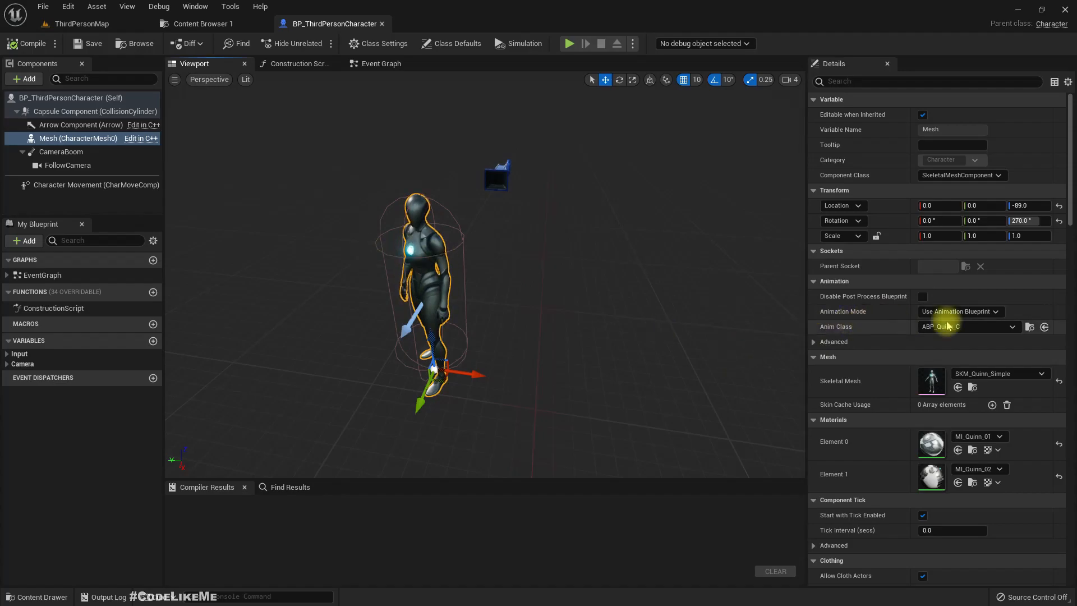
pyautogui.click(1029, 327)
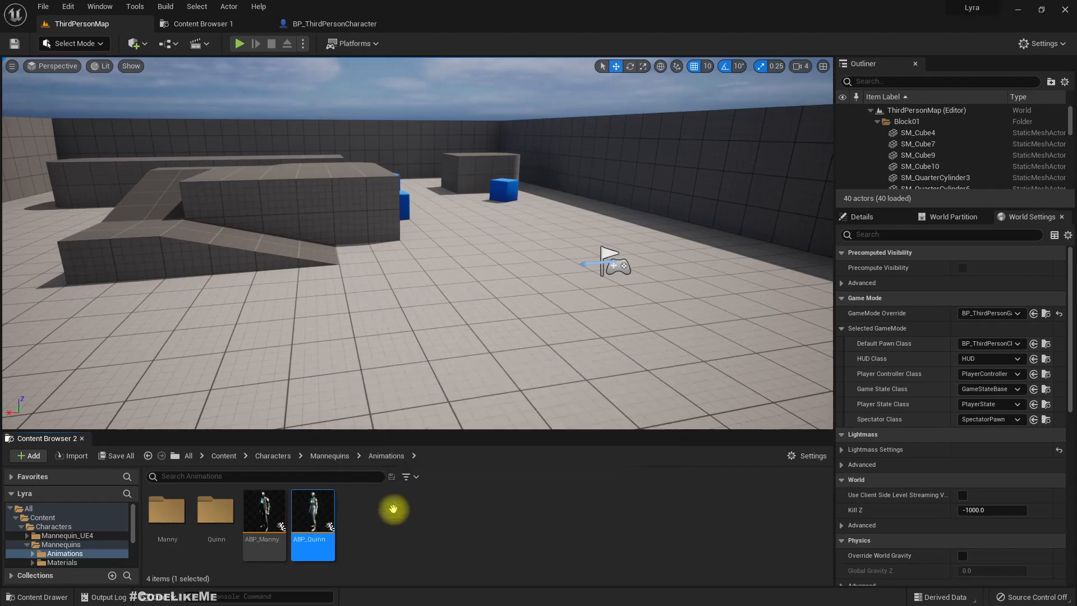
pyautogui.doubleClick(317, 515)
# Step: Read the comment about the child animation blueprint in ABP_Quinn's Event Graph
pyautogui.scroll(-3, 395, 311)
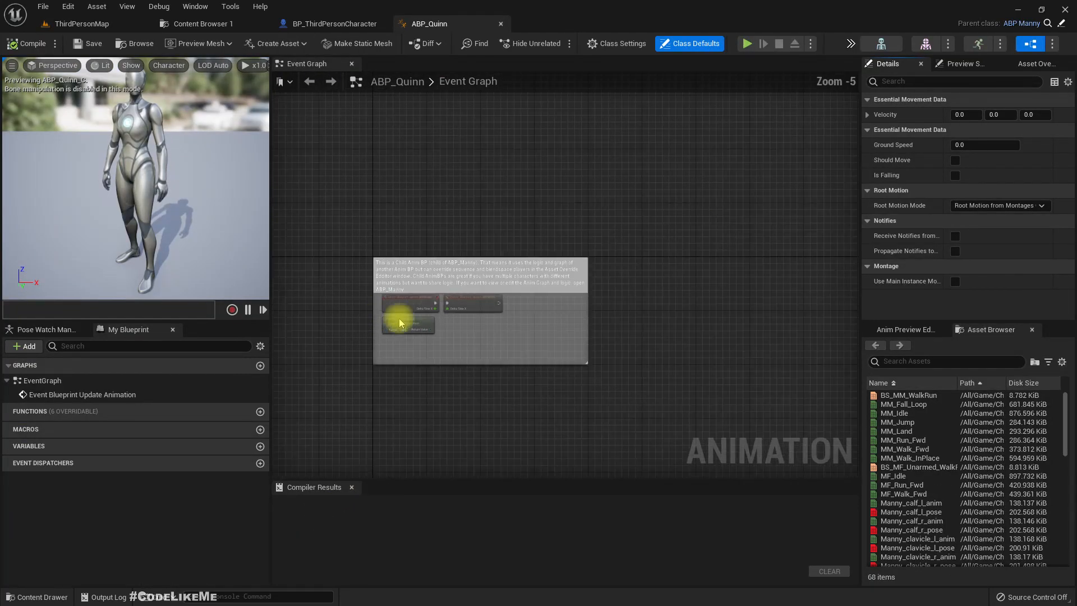
pyautogui.scroll(4, 486, 325)
pyautogui.moveTo(605, 351); pyautogui.dragTo(635, 350, button='right')
pyautogui.scroll(-2, 555, 318)
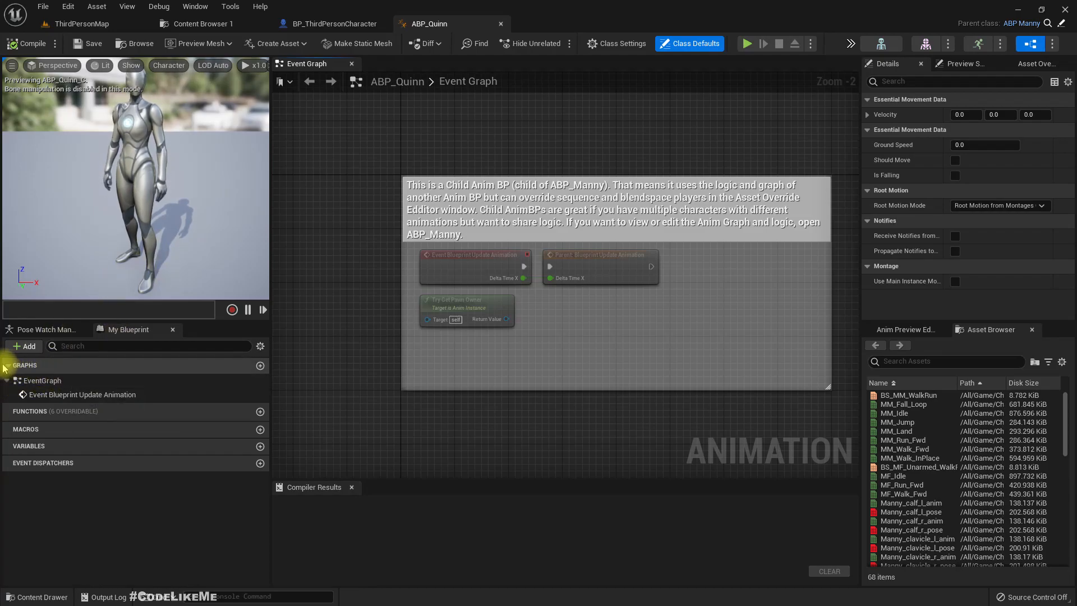
pyautogui.moveTo(365, 307)
pyautogui.mouseDown(button='right')
pyautogui.moveTo(459, 305)
pyautogui.moveTo(385, 307)
pyautogui.mouseUp(button='right')
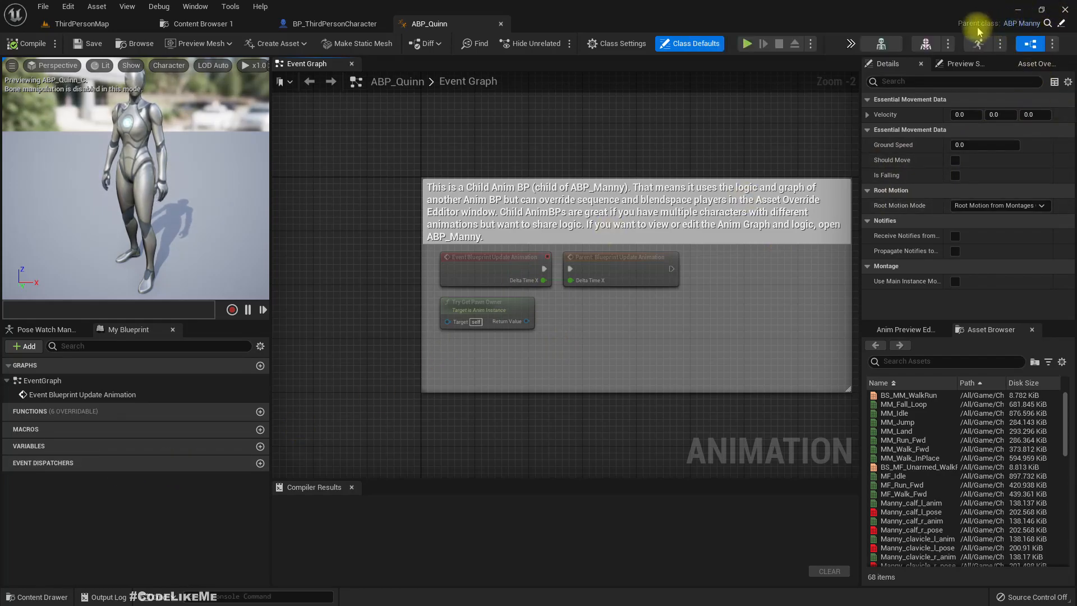
# Step: Locate ABP_Quinn's parent class, open ABP_Manny and show its Event Graph
pyautogui.click(1047, 23)
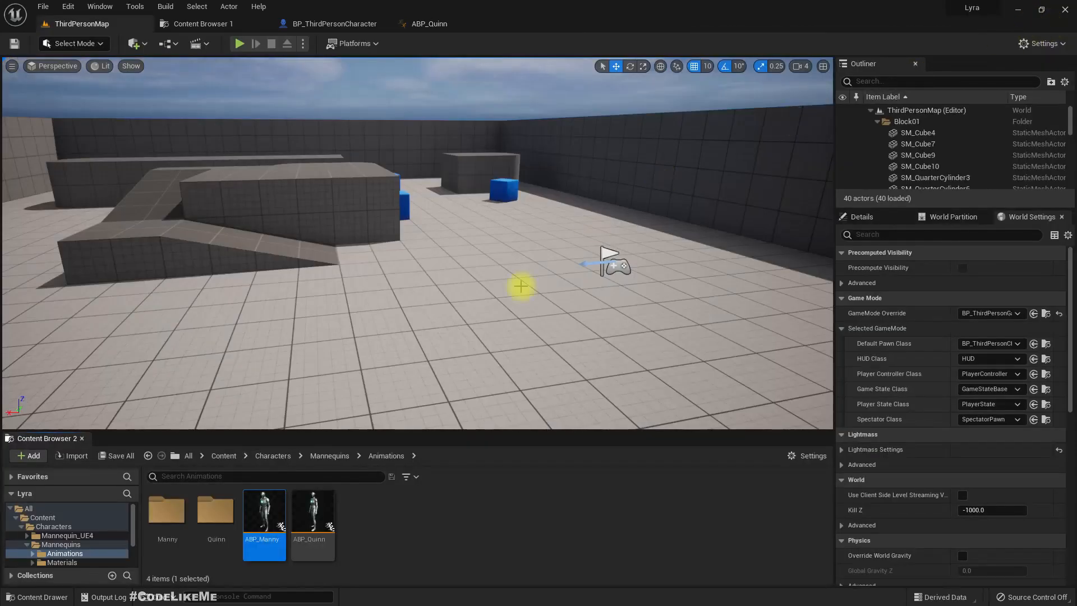
pyautogui.doubleClick(264, 522)
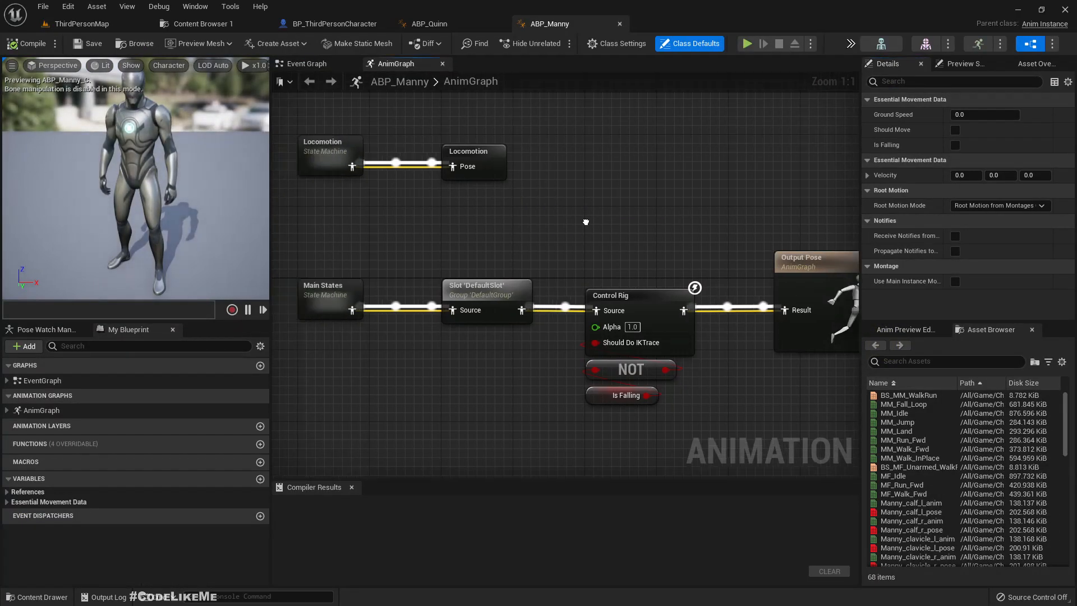
pyautogui.click(287, 67)
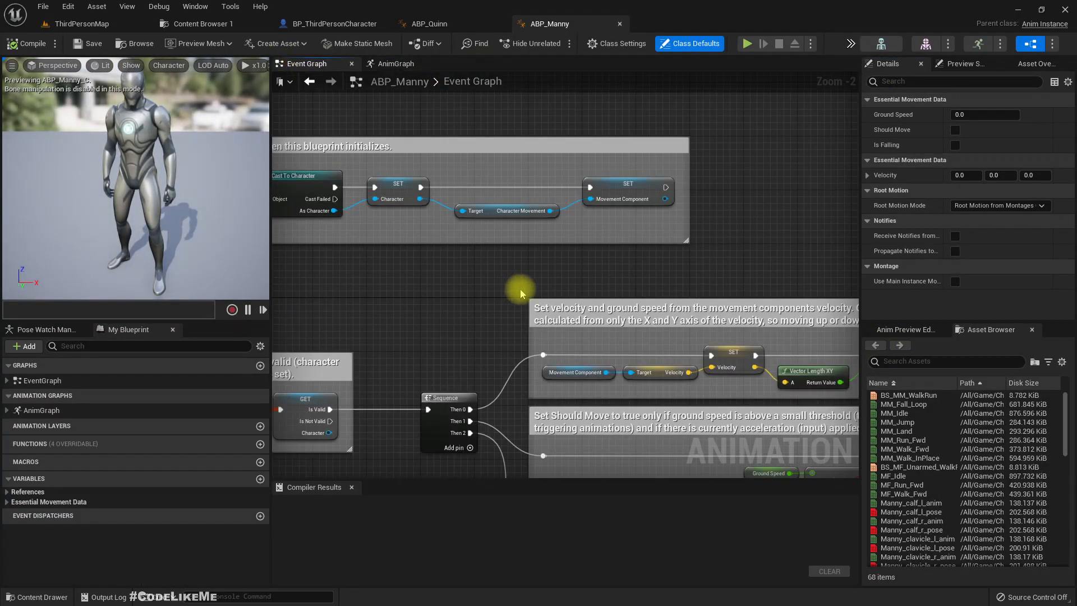
# Step: Examine the nodes that set the Character and Movement Component references when ABP_Manny initializes
pyautogui.scroll(-4, 438, 315)
pyautogui.scroll(3, 438, 315)
pyautogui.moveTo(572, 254); pyautogui.dragTo(251, 308, button='right')
pyautogui.scroll(2, 549, 291)
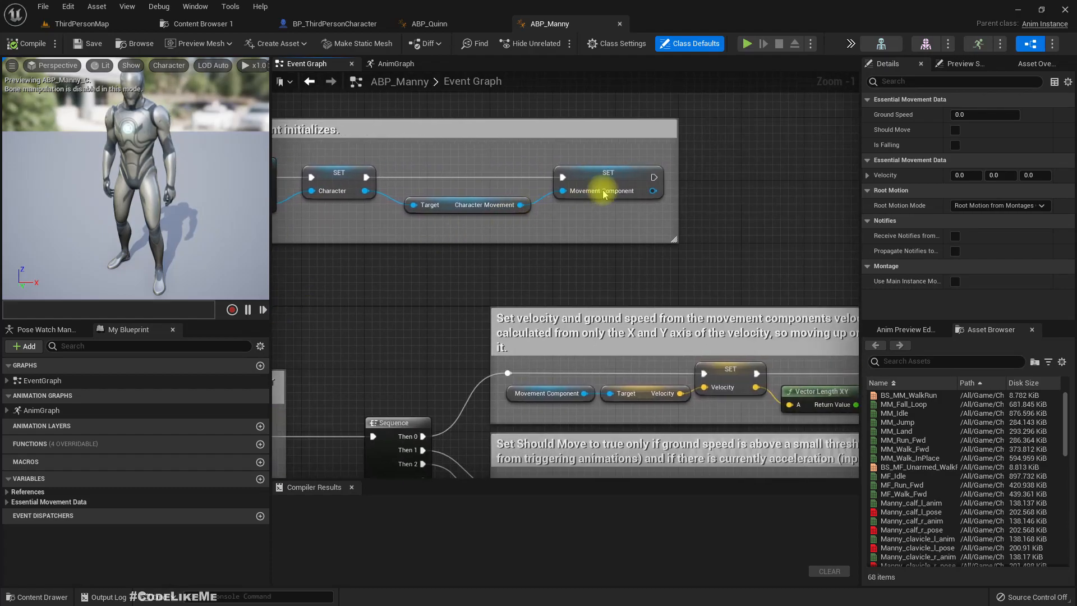
pyautogui.click(581, 170)
pyautogui.moveTo(384, 269); pyautogui.dragTo(582, 266, button='right')
pyautogui.scroll(-1, 581, 266)
pyautogui.moveTo(669, 245); pyautogui.dragTo(691, 212, button='right')
pyautogui.click(678, 233)
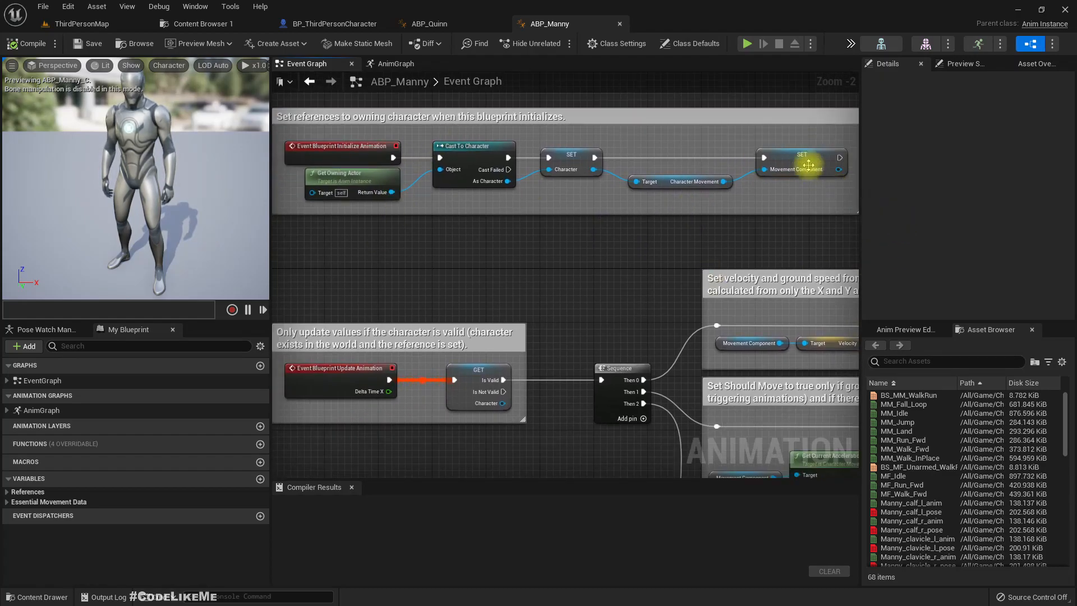
pyautogui.moveTo(633, 291); pyautogui.dragTo(763, 198, button='right')
pyautogui.click(563, 173)
# Step: Follow the Blueprint Update Animation event through the Sequence to the velocity, Should Move and Is Falling groups
pyautogui.scroll(2, 446, 267)
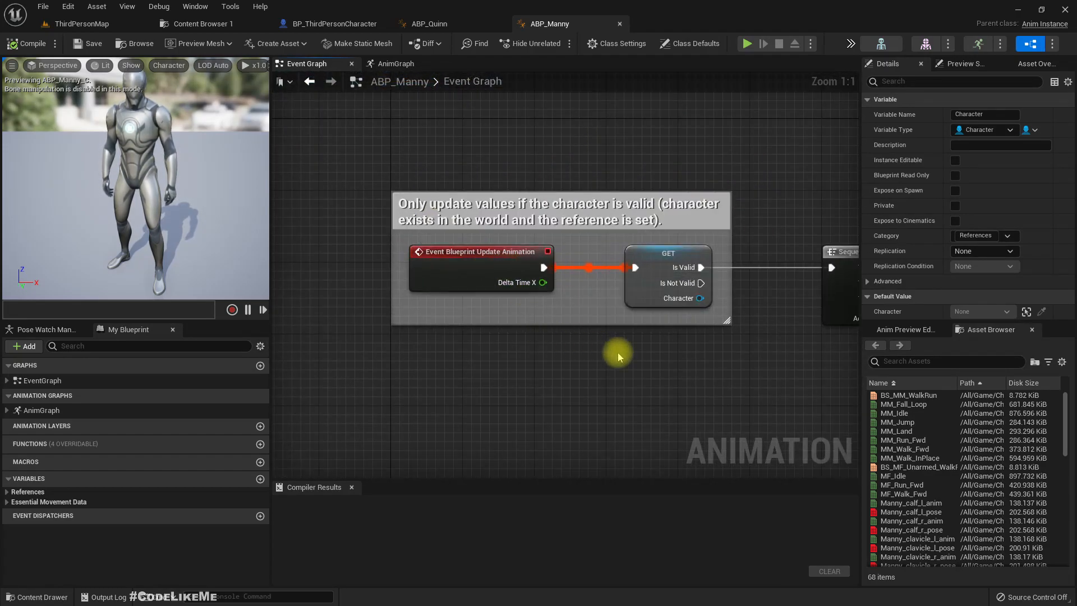
pyautogui.moveTo(623, 355); pyautogui.dragTo(502, 338, button='right')
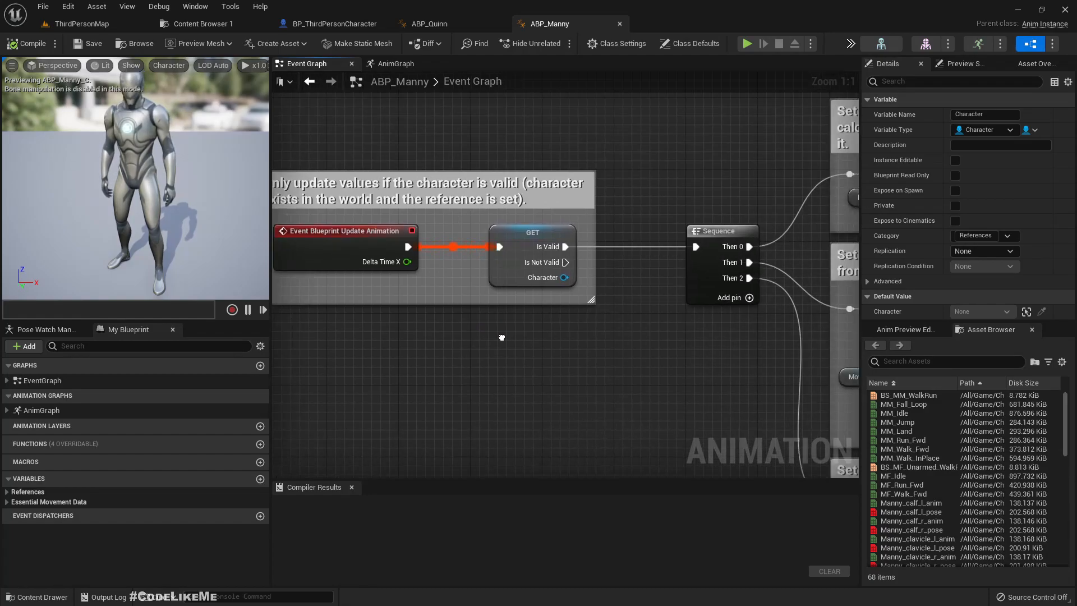
pyautogui.scroll(-4, 432, 288)
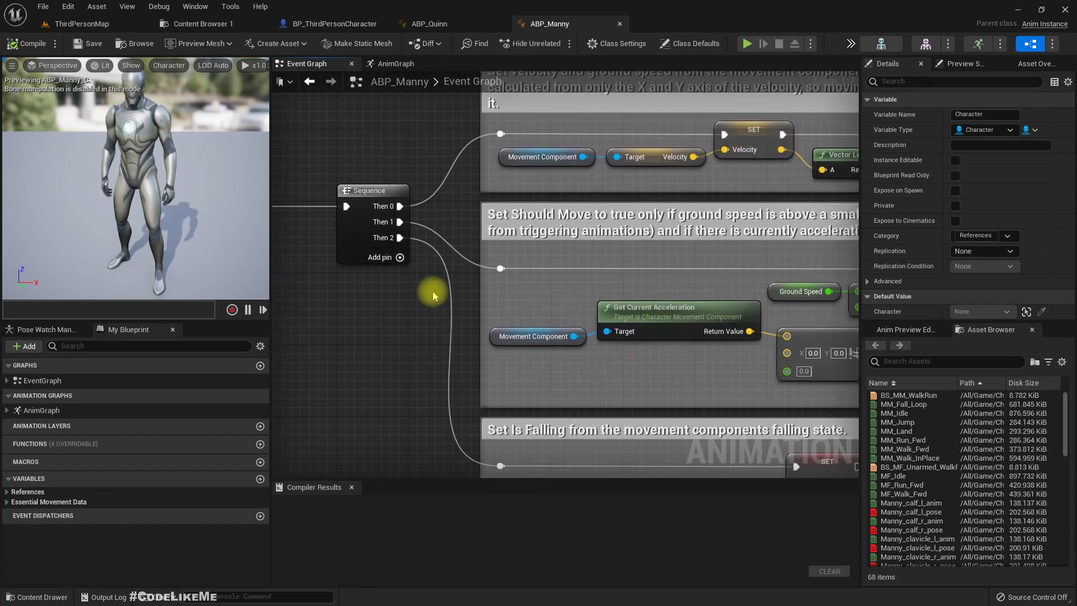
pyautogui.scroll(4, 670, 361)
pyautogui.scroll(-3, 605, 332)
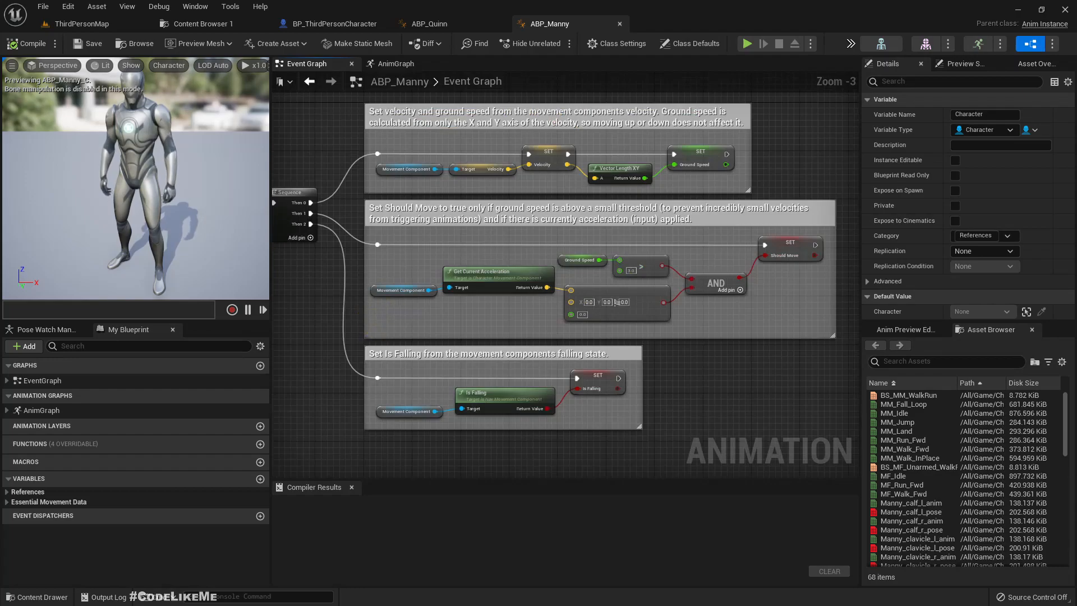
pyautogui.scroll(3, 499, 236)
pyautogui.moveTo(335, 316); pyautogui.dragTo(689, 316, button='right')
# Step: Inspect the validated Character getter between the update event and the Sequence node
pyautogui.click(437, 237)
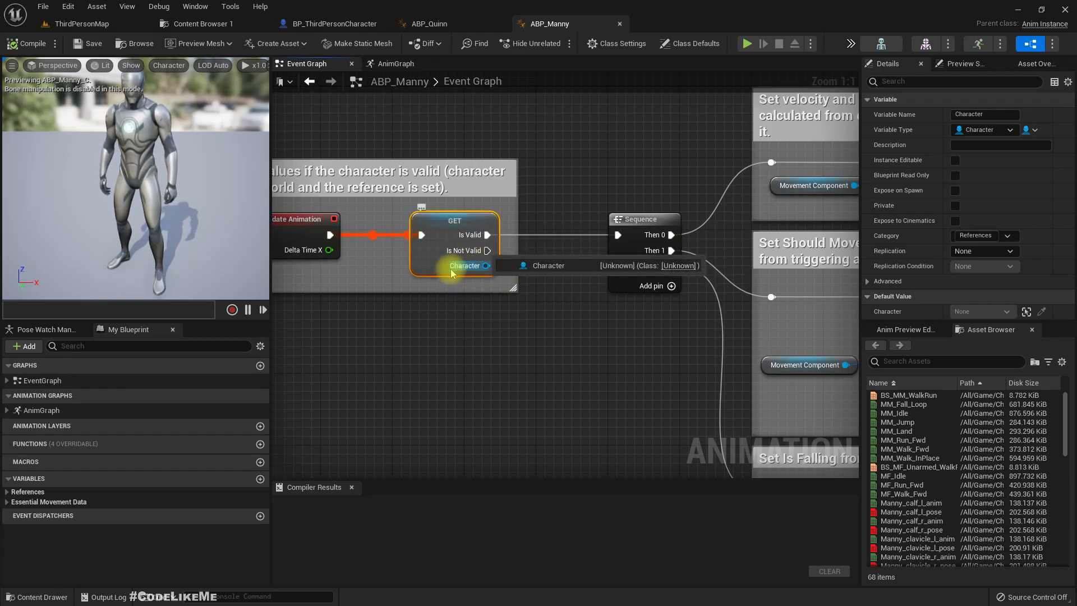
pyautogui.scroll(-4, 497, 312)
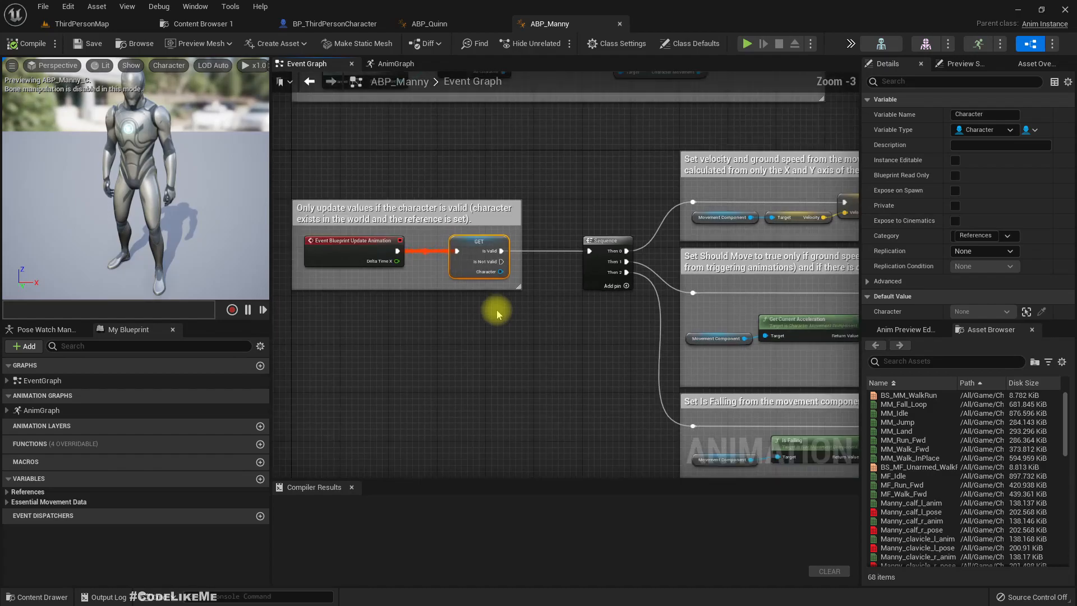
pyautogui.moveTo(553, 297); pyautogui.dragTo(269, 314, button='right')
pyautogui.moveTo(323, 353); pyautogui.dragTo(566, 332, button='right')
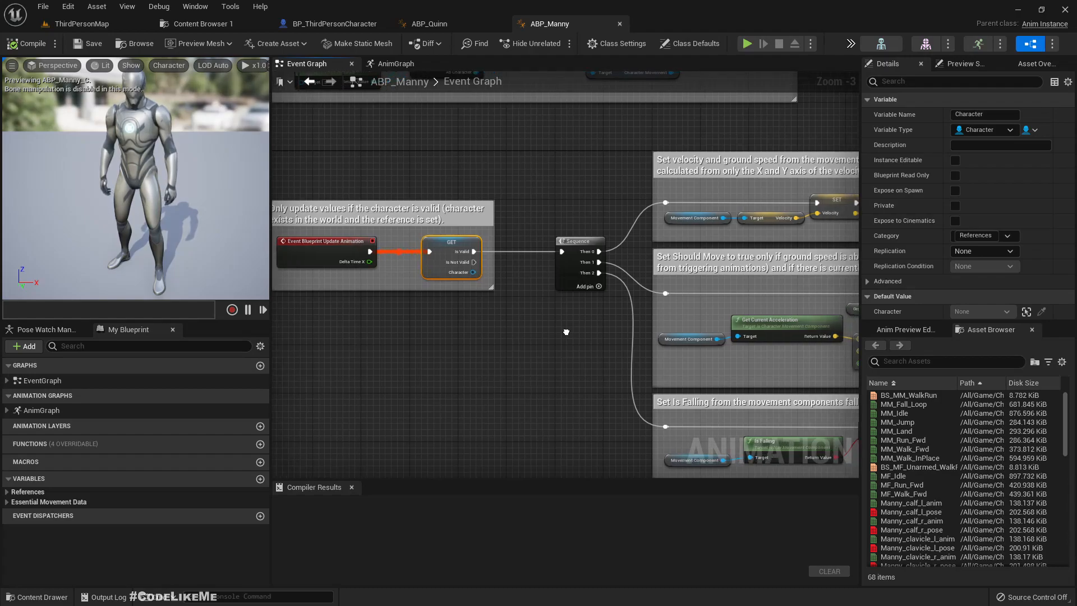
pyautogui.scroll(4, 469, 322)
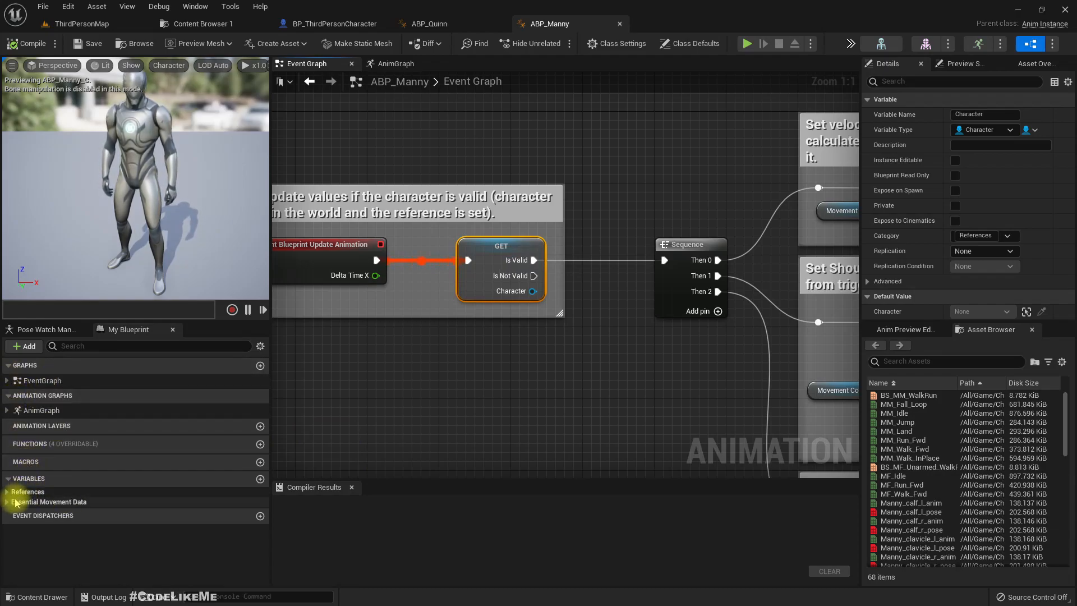
# Step: Expand the AnimGraph and the References variables, and place a Character getter below the update event's comment group
pyautogui.moveTo(430, 361); pyautogui.dragTo(465, 351, button='right')
pyautogui.click(7, 410)
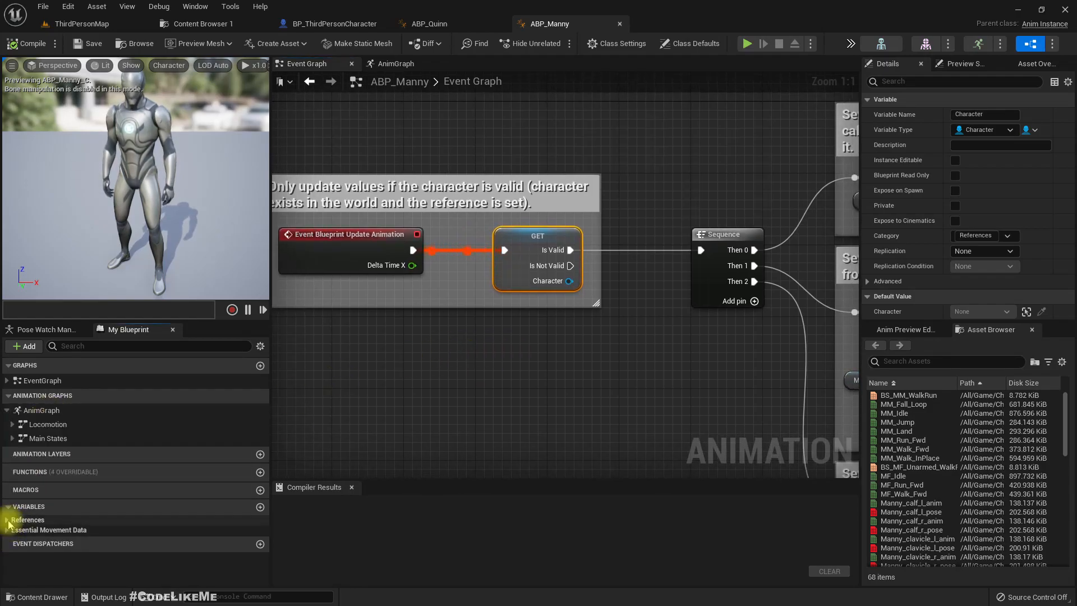
pyautogui.moveTo(512, 446); pyautogui.dragTo(566, 376, button='right')
pyautogui.click(6, 519)
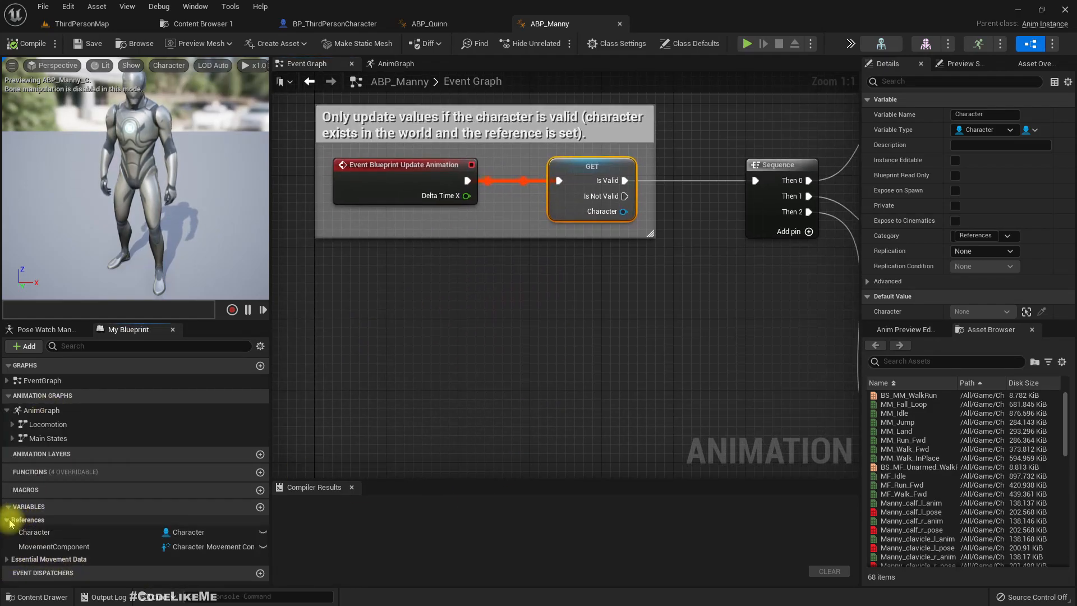
pyautogui.moveTo(78, 532); pyautogui.dragTo(460, 342)
pyautogui.click(495, 365)
pyautogui.moveTo(764, 306); pyautogui.dragTo(651, 308, button='right')
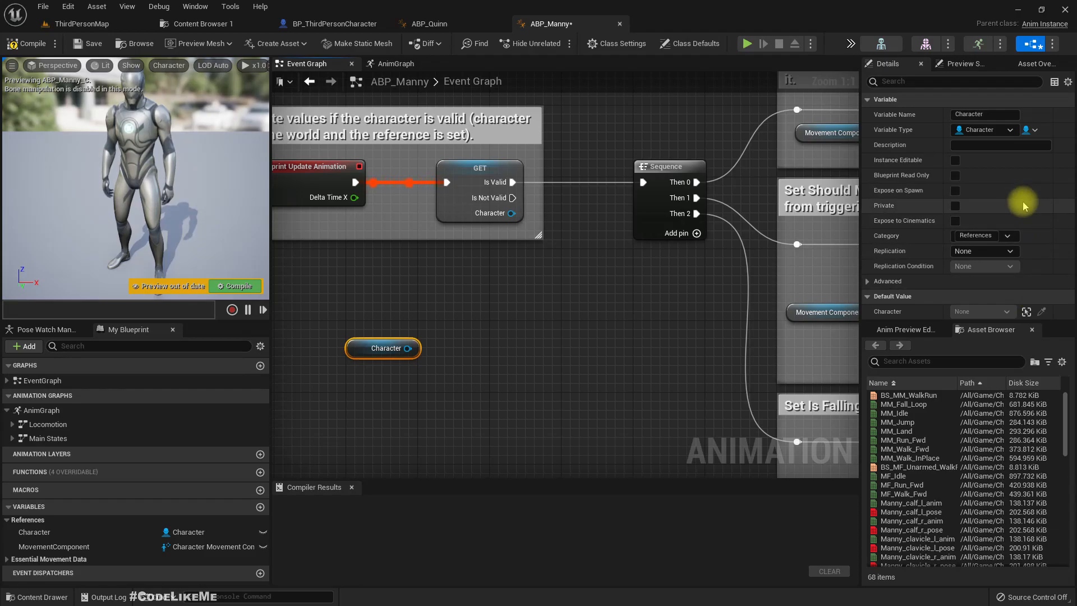
# Step: Convert the Character getter below the update event's comment group to a validated get
pyautogui.moveTo(359, 421); pyautogui.dragTo(354, 430, button='right')
pyautogui.click(354, 431)
pyautogui.rightClick(375, 346)
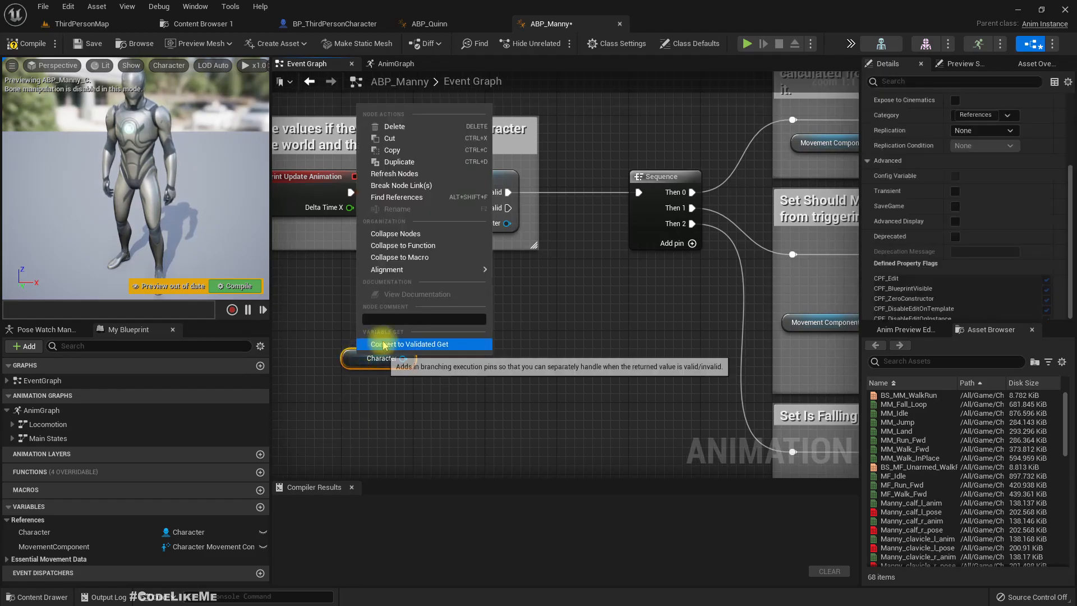
pyautogui.click(375, 339)
pyautogui.moveTo(377, 369); pyautogui.dragTo(403, 359)
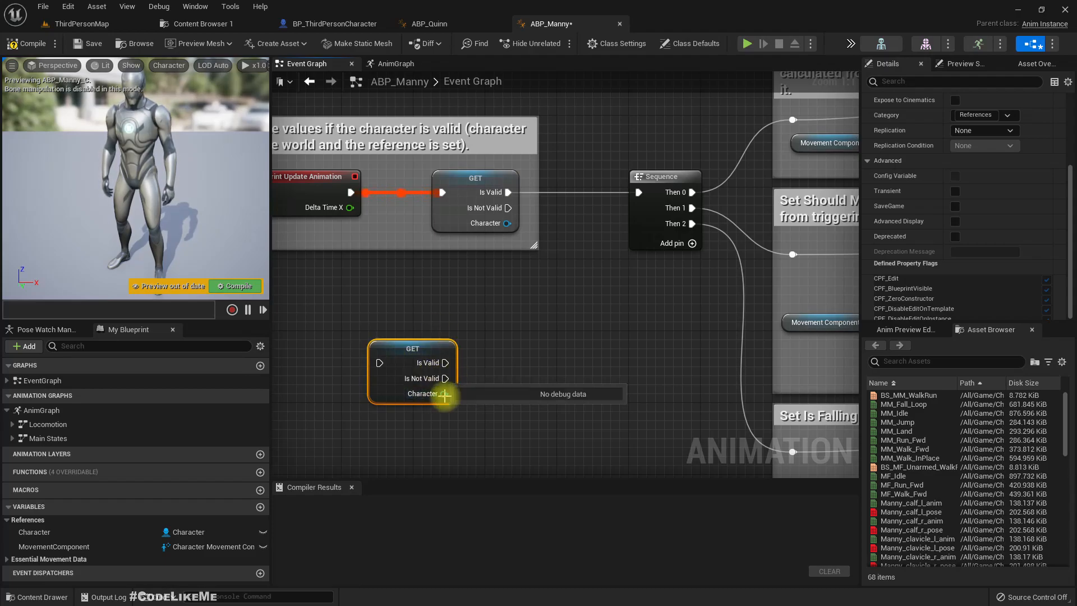
# Step: Try out the Is Valid output of the lower validated Character getter, and delete that getter
pyautogui.moveTo(446, 363); pyautogui.dragTo(552, 363)
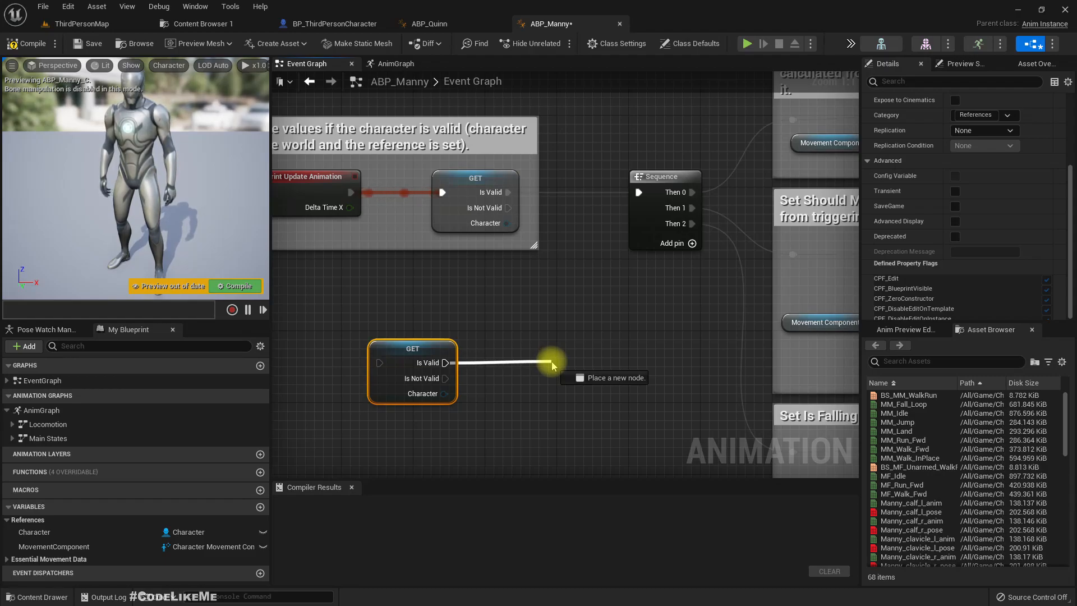
pyautogui.moveTo(552, 362); pyautogui.dragTo(551, 364)
pyautogui.click(399, 349)
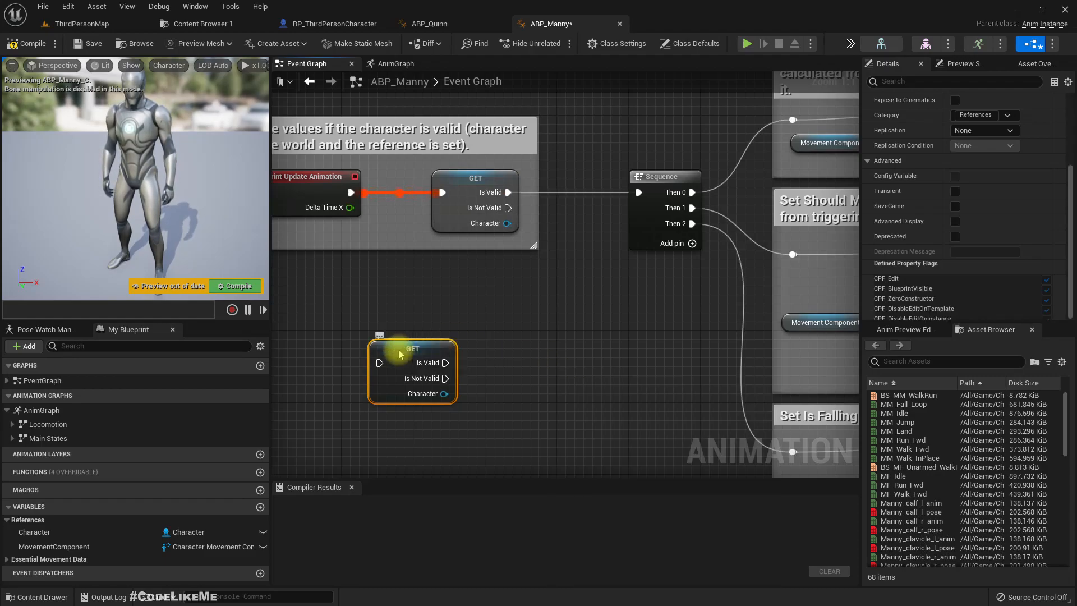
pyautogui.press('Delete')
# Step: Find all references to the Should Move variable from its Set node in the Event Graph
pyautogui.moveTo(671, 283); pyautogui.dragTo(379, 284, button='right')
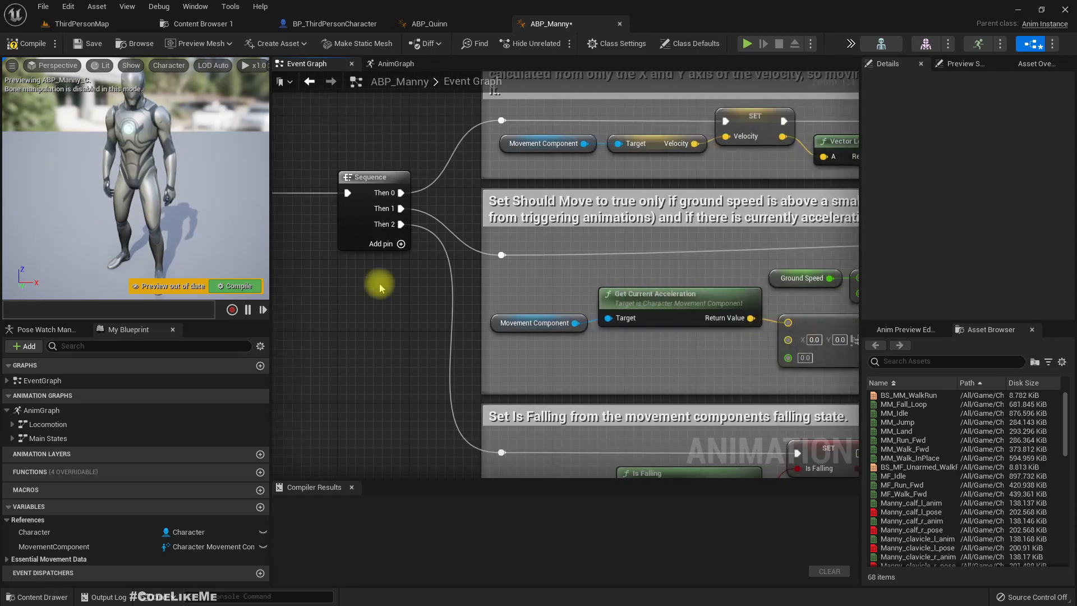
pyautogui.scroll(-4, 379, 283)
pyautogui.scroll(3, 555, 289)
pyautogui.moveTo(650, 307); pyautogui.dragTo(379, 288, button='right')
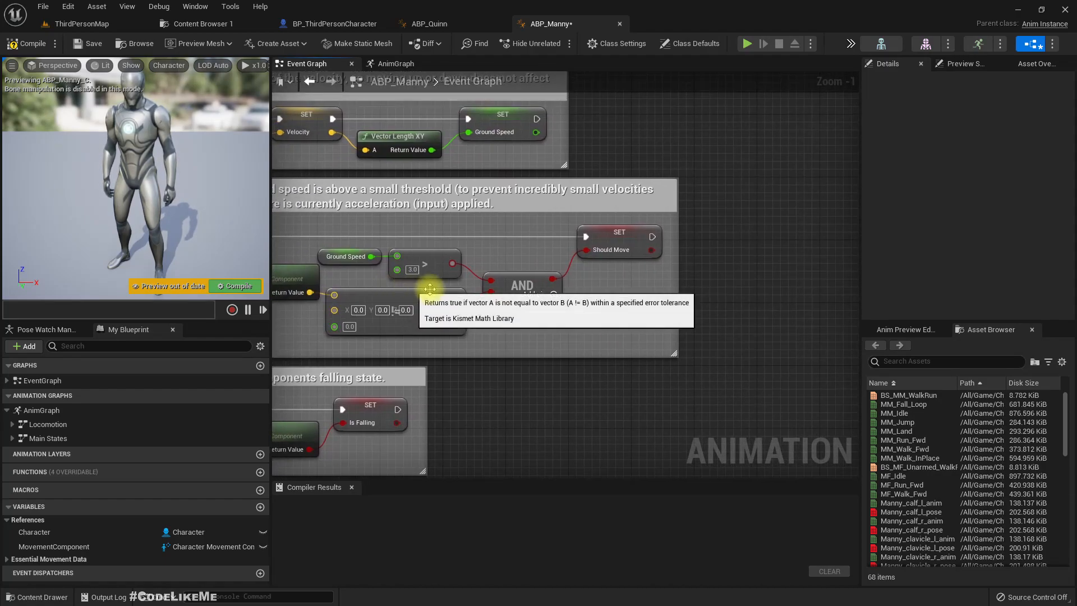
pyautogui.click(614, 238)
pyautogui.moveTo(584, 307); pyautogui.dragTo(526, 301, button='right')
pyautogui.rightClick(562, 232)
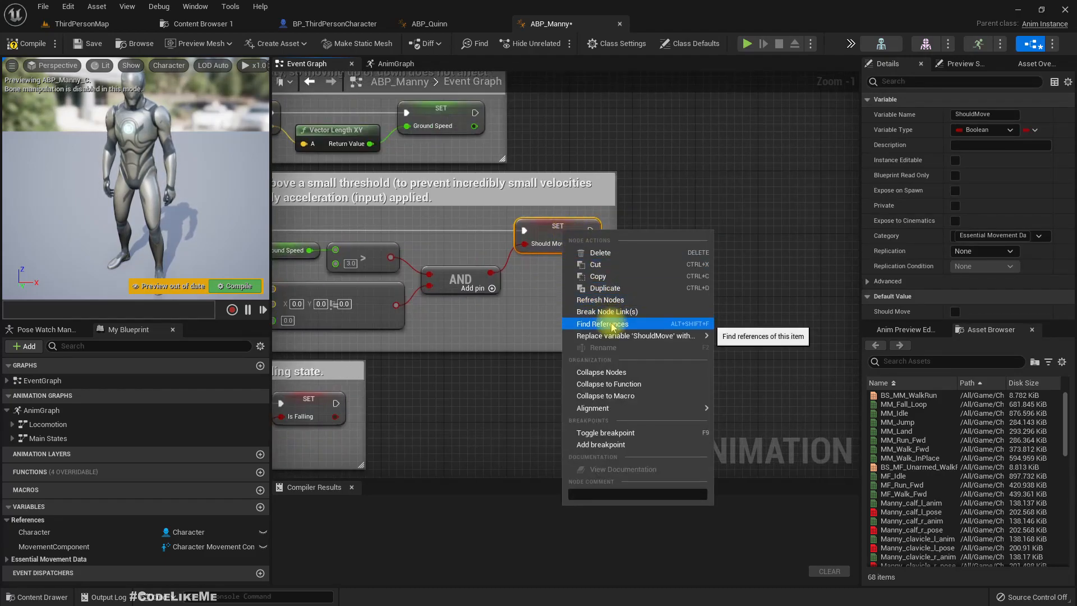
pyautogui.click(612, 324)
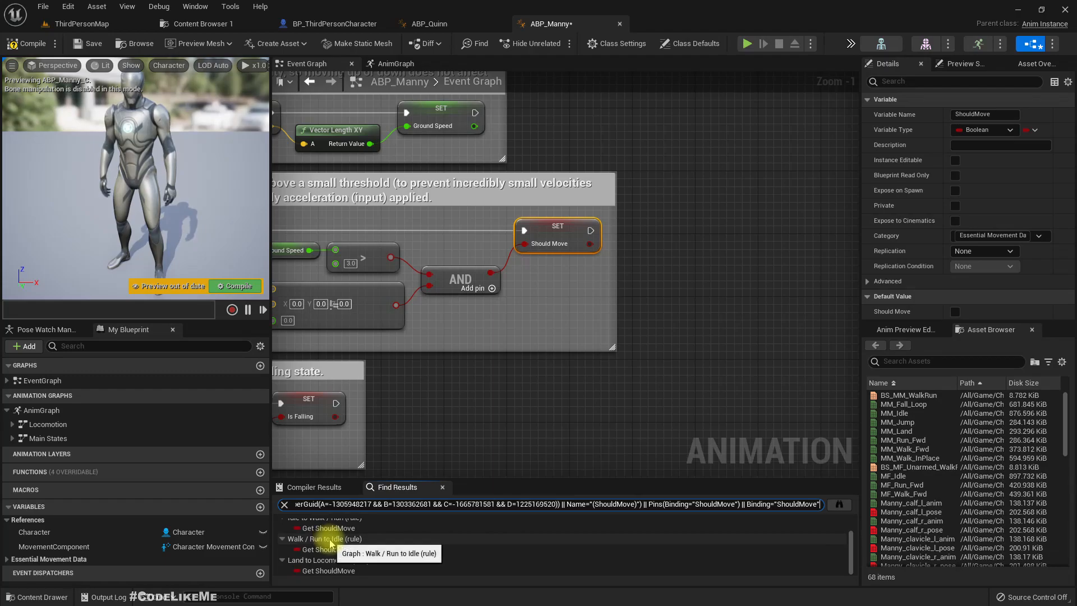
# Step: Open the Get ShouldMove reference in the Idle to Walk / Run rule, and inspect the parent Locomotion state machine
pyautogui.scroll(1, 331, 543)
pyautogui.click(325, 546)
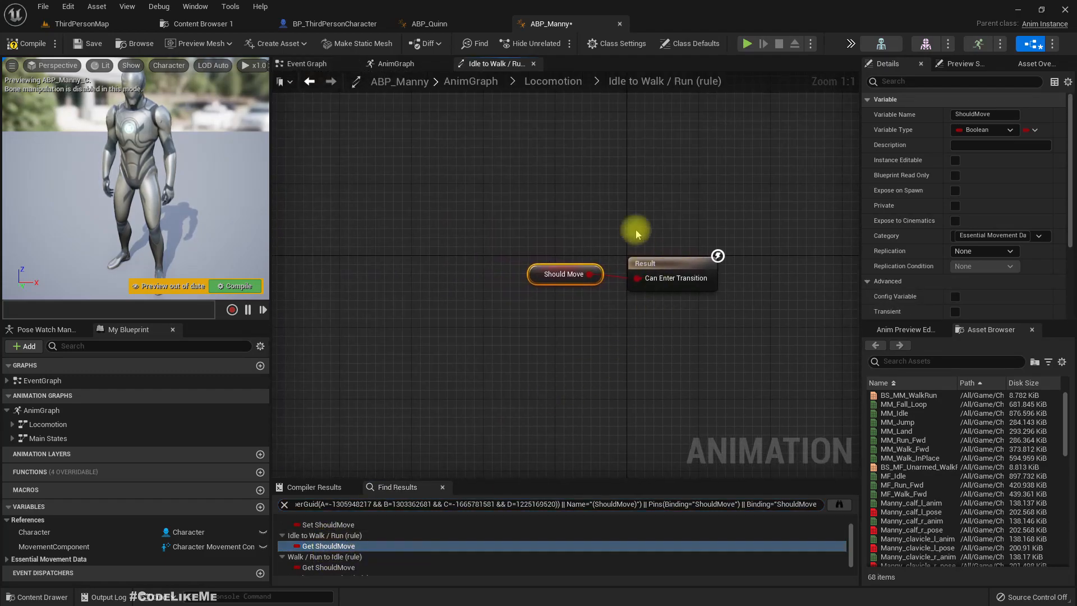
pyautogui.click(565, 85)
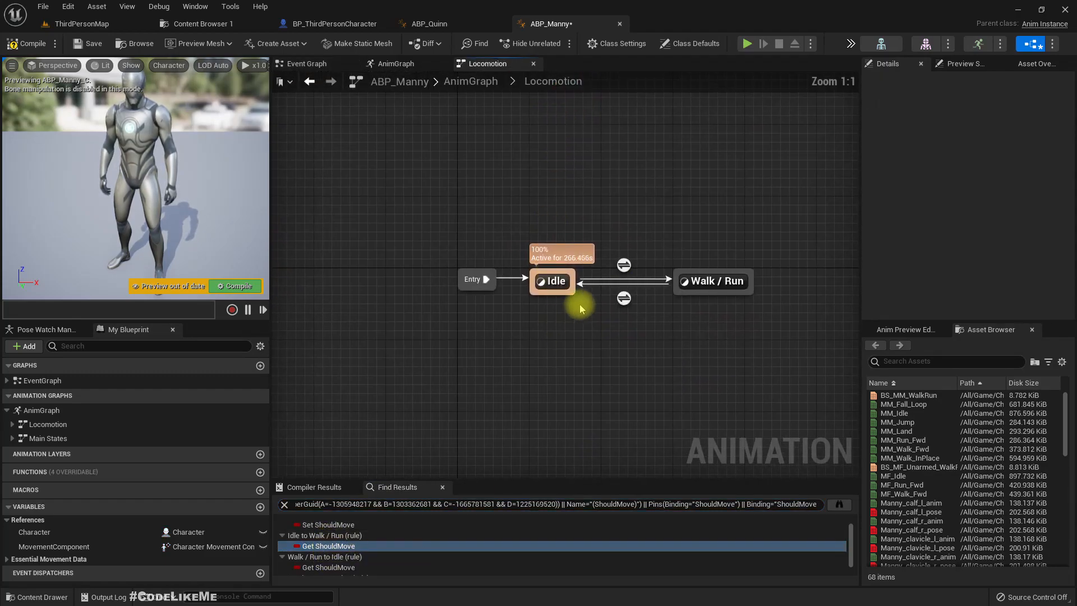
pyautogui.moveTo(624, 267)
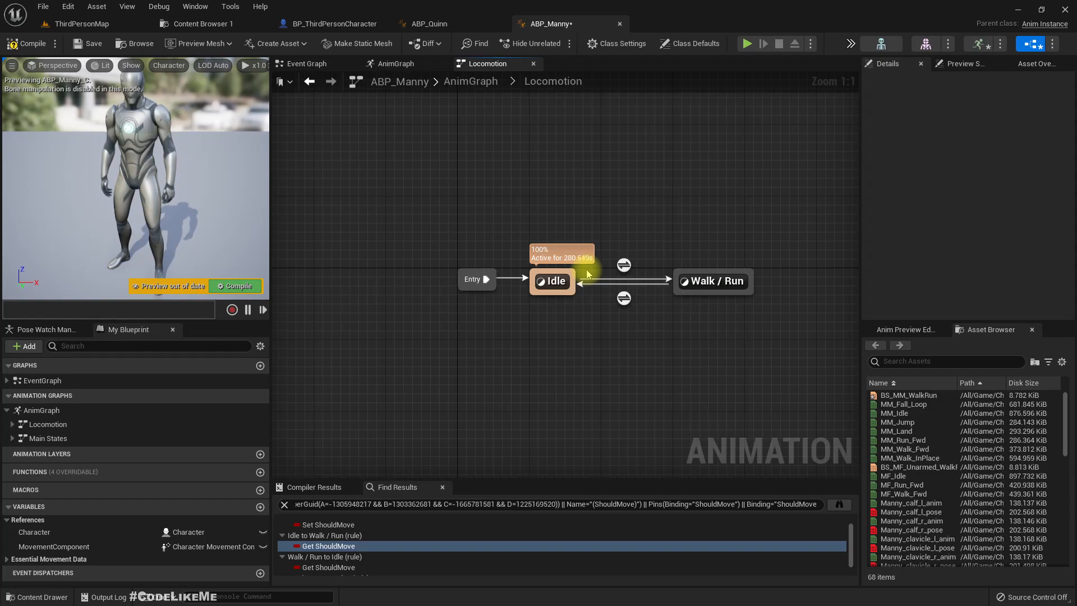
# Step: Return to the AnimGraph and view the states inside the Main States state machine
pyautogui.click(470, 83)
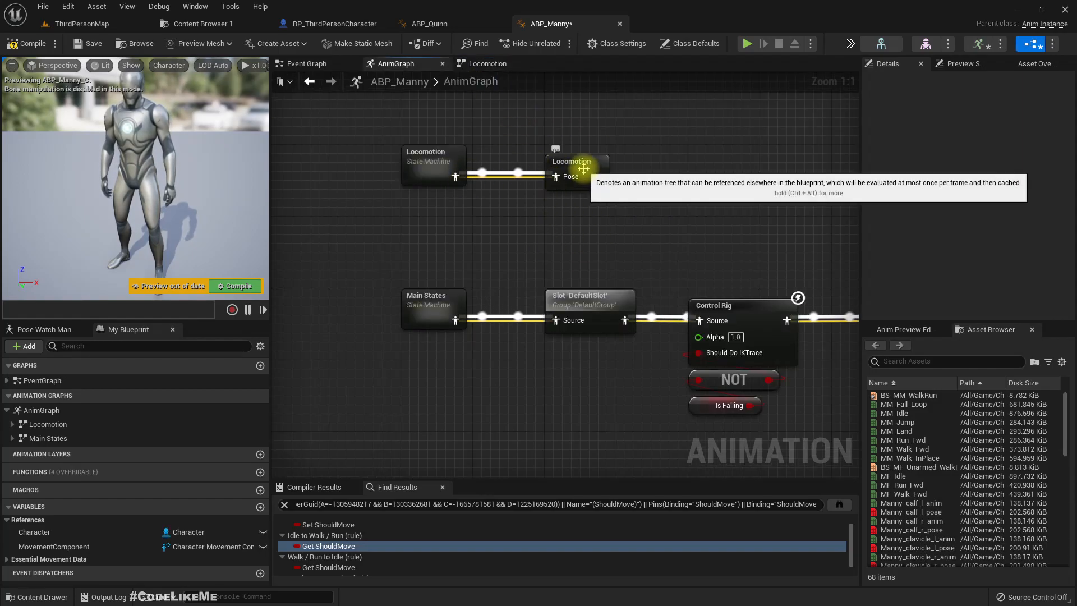
pyautogui.doubleClick(429, 300)
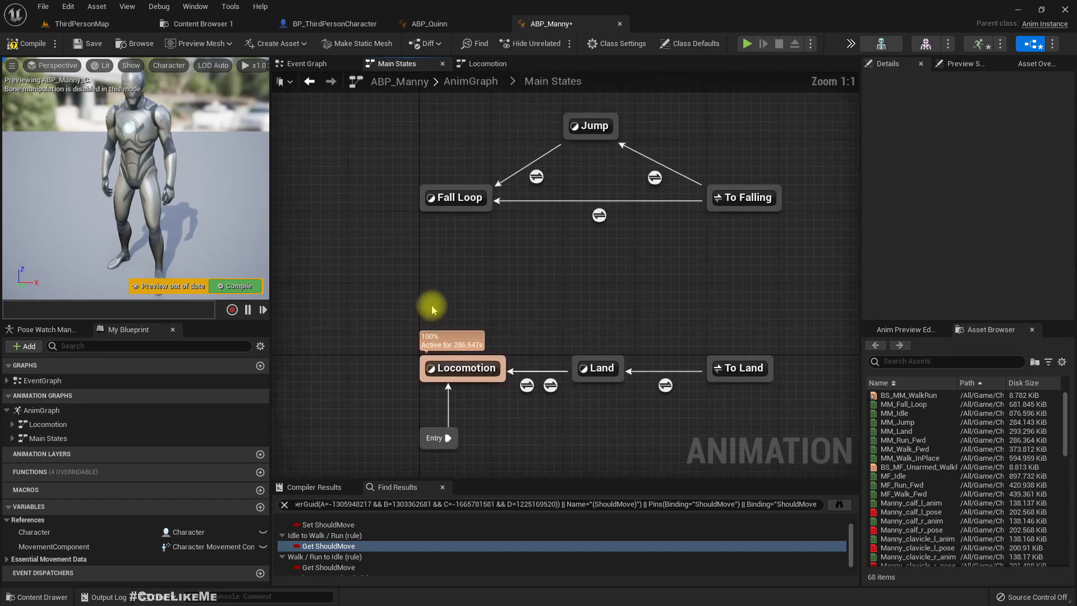
pyautogui.moveTo(583, 308); pyautogui.dragTo(559, 308, button='right')
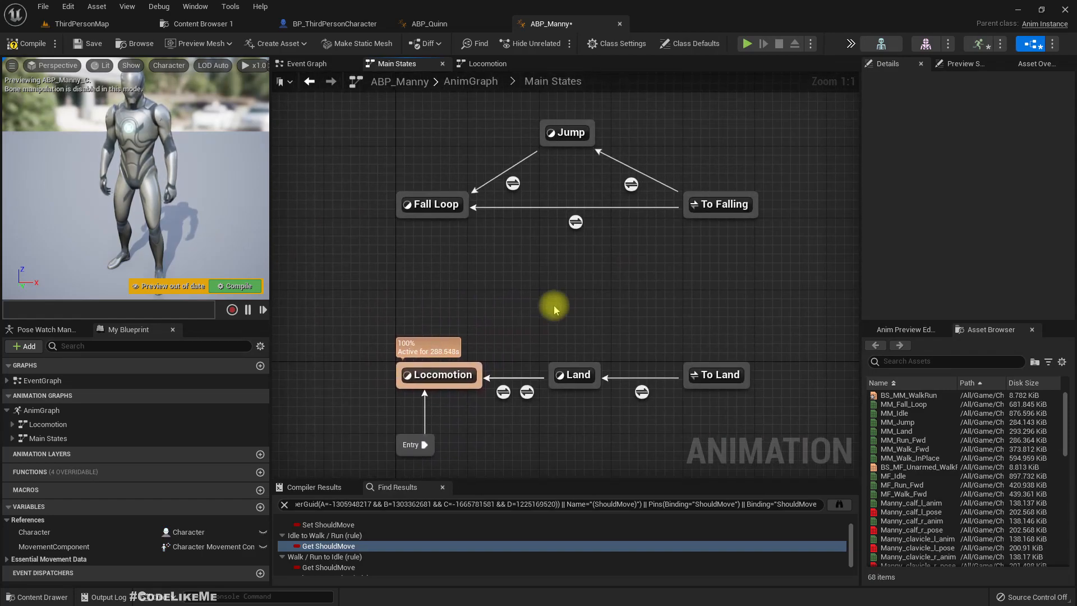
# Step: Reopen the Locomotion state machine from the AnimGraph and inspect the MM_Idle sequence player in its Idle state
pyautogui.click(484, 81)
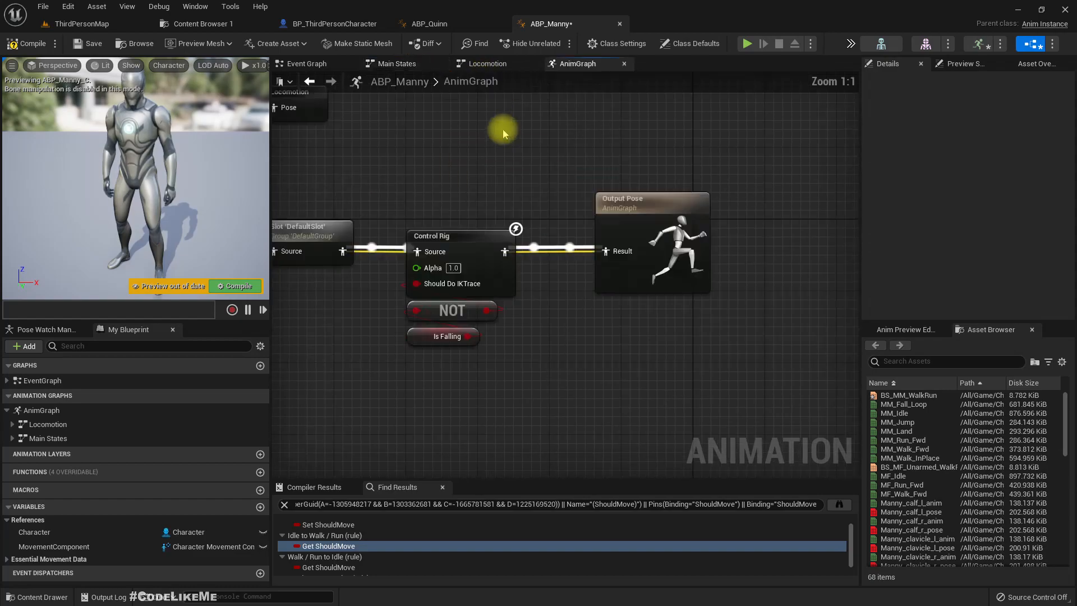
pyautogui.click(499, 174)
pyautogui.doubleClick(358, 171)
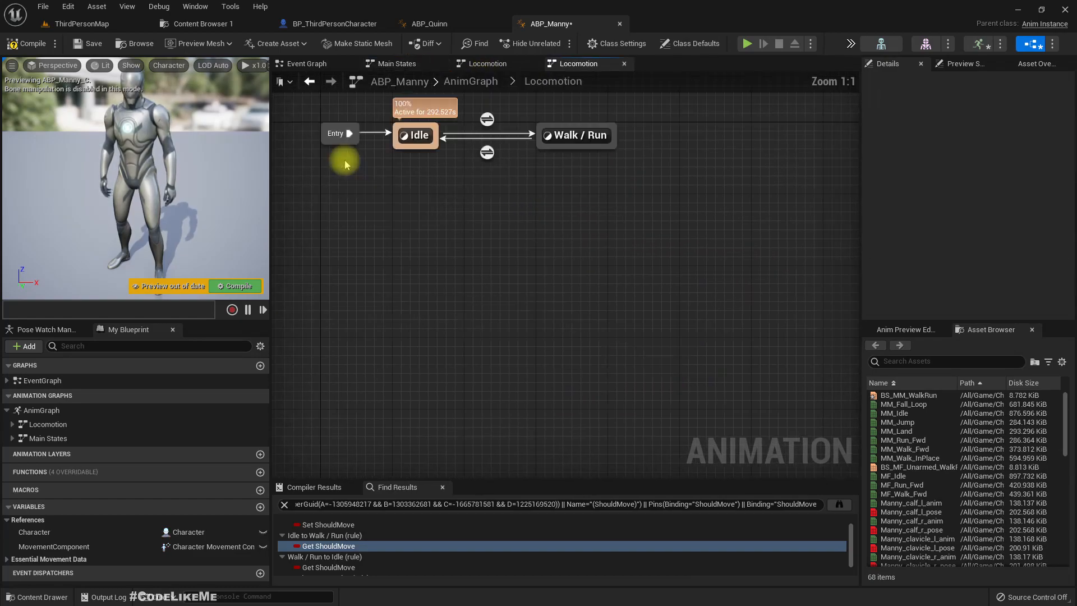
pyautogui.moveTo(381, 184); pyautogui.dragTo(518, 326, button='right')
pyautogui.moveTo(608, 333); pyautogui.dragTo(571, 320, button='right')
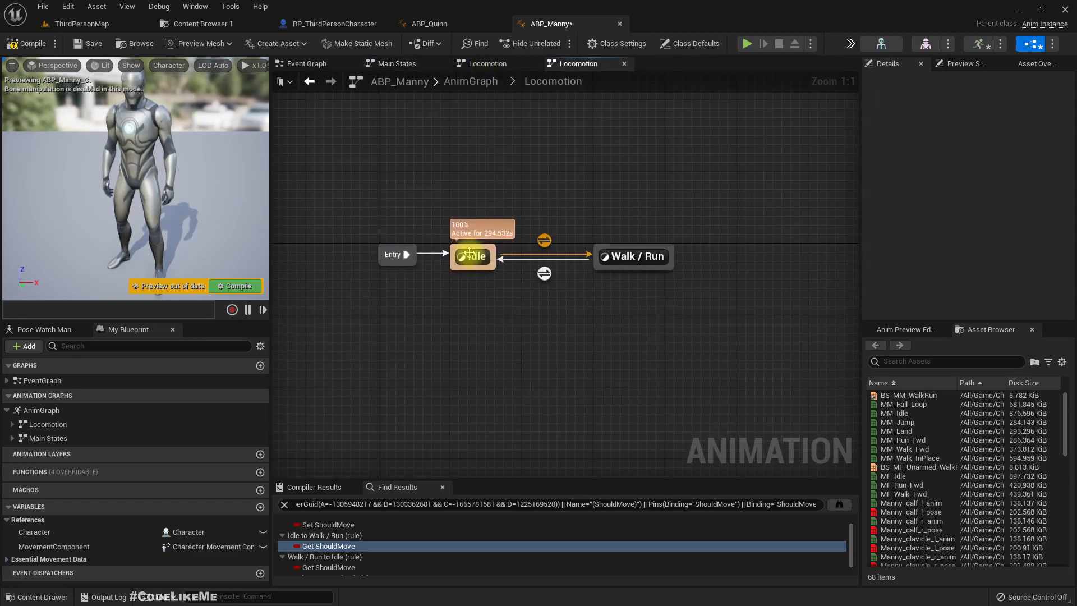
pyautogui.doubleClick(470, 251)
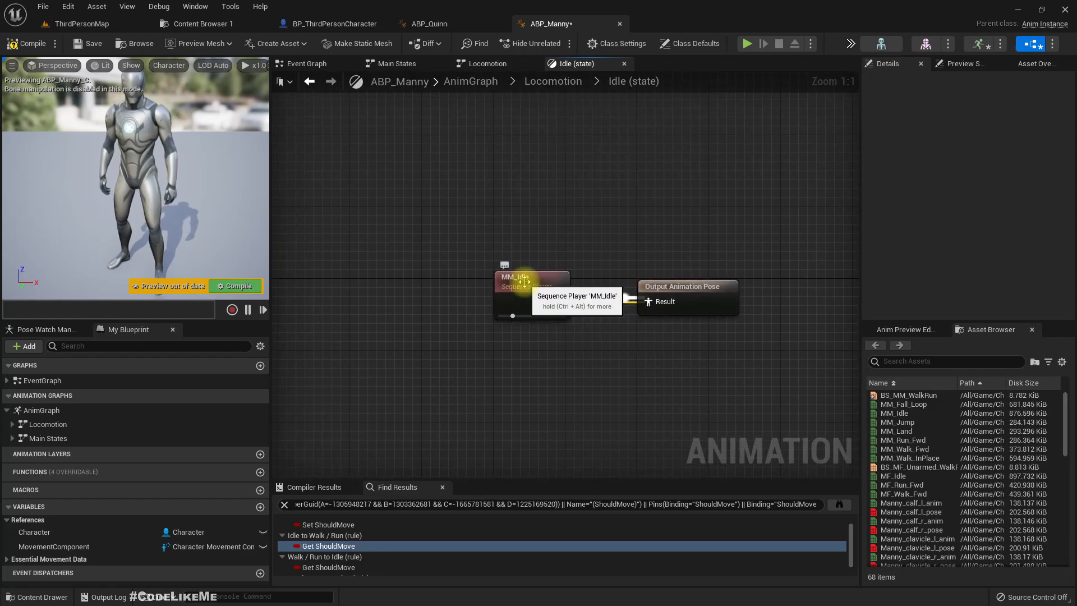
pyautogui.click(524, 280)
pyautogui.click(551, 81)
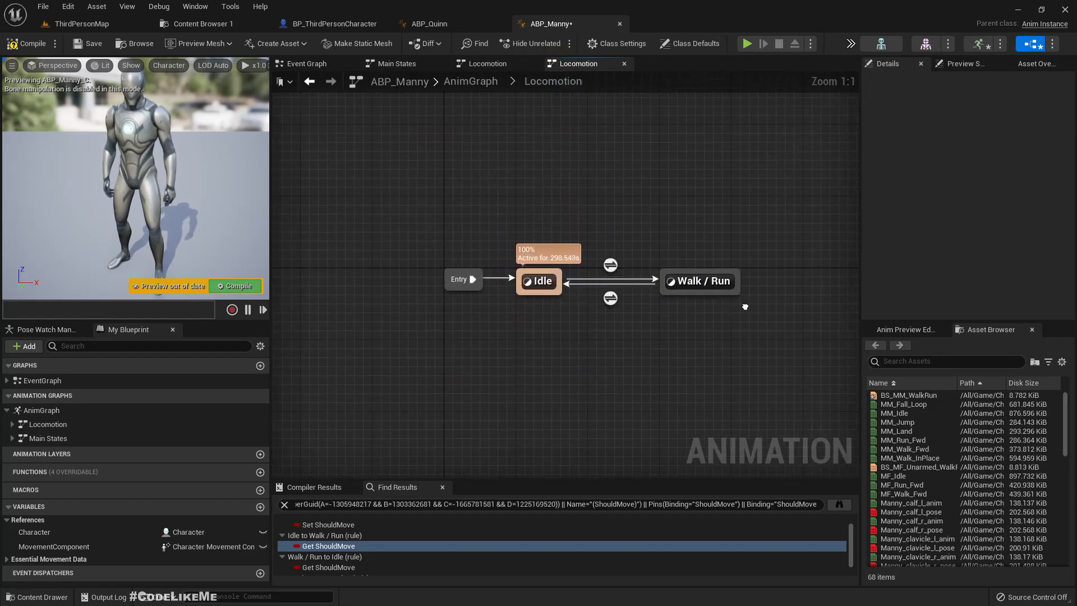
# Step: Inspect the Ground Speed input in the Walk / Run state and open the BS_MM_WalkRun blend space it drives
pyautogui.moveTo(721, 281); pyautogui.dragTo(637, 270, button='right')
pyautogui.doubleClick(638, 270)
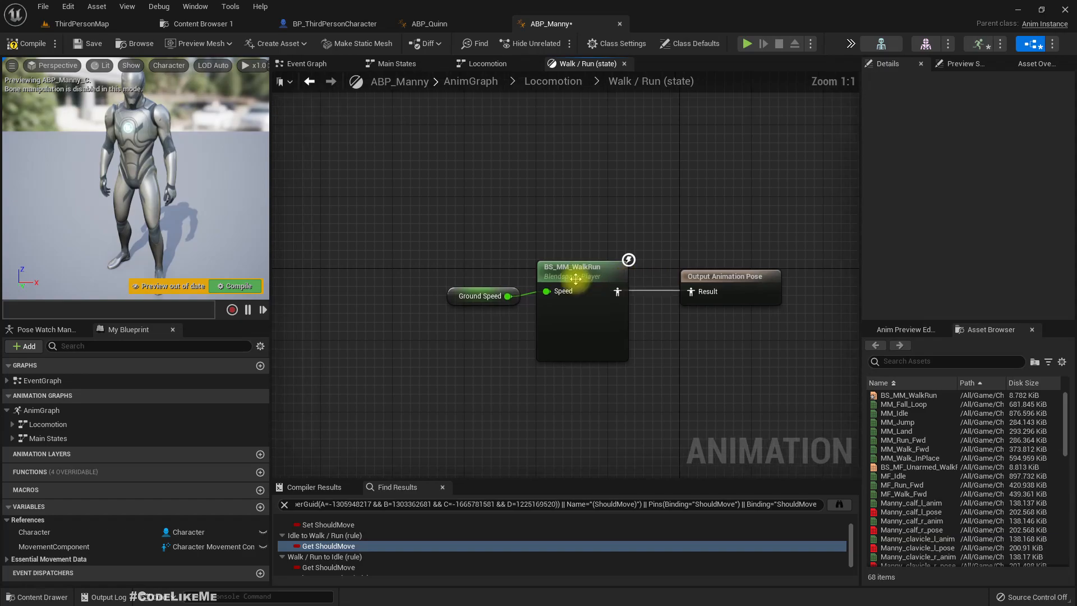
pyautogui.click(575, 291)
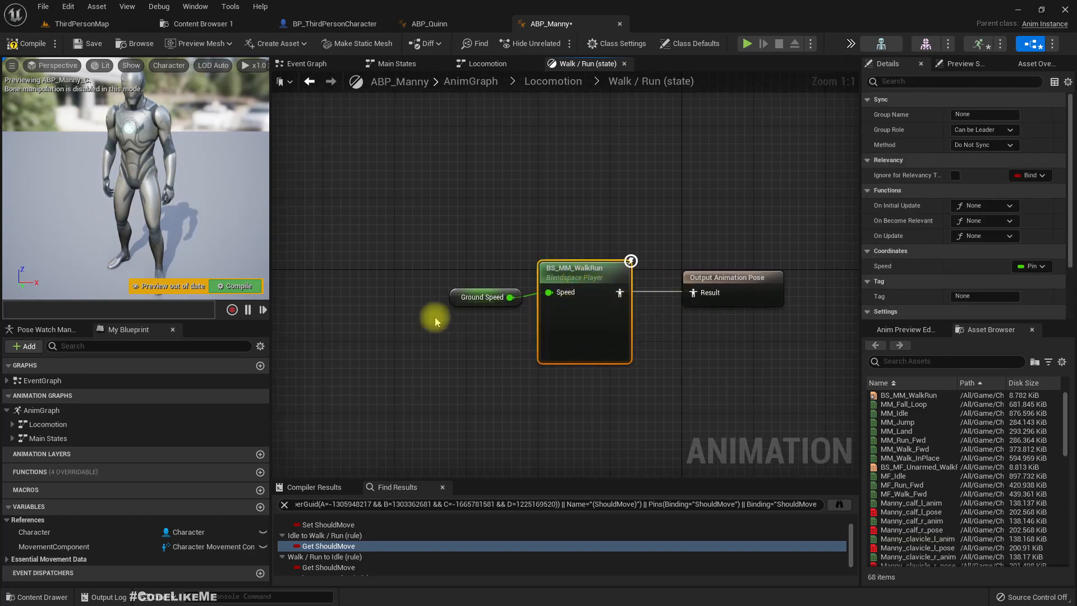
pyautogui.click(459, 298)
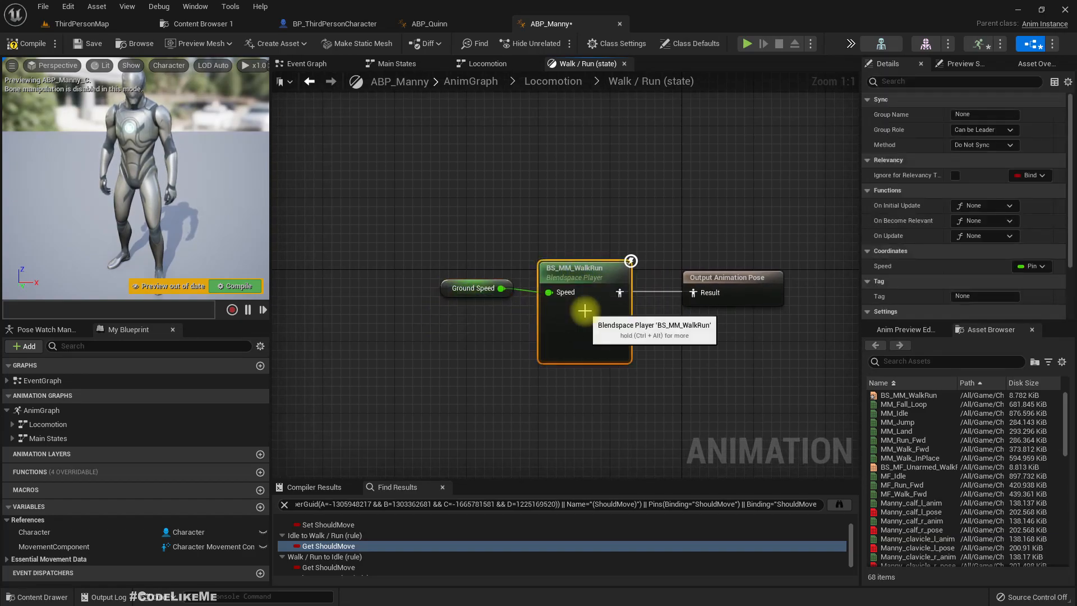
pyautogui.doubleClick(565, 295)
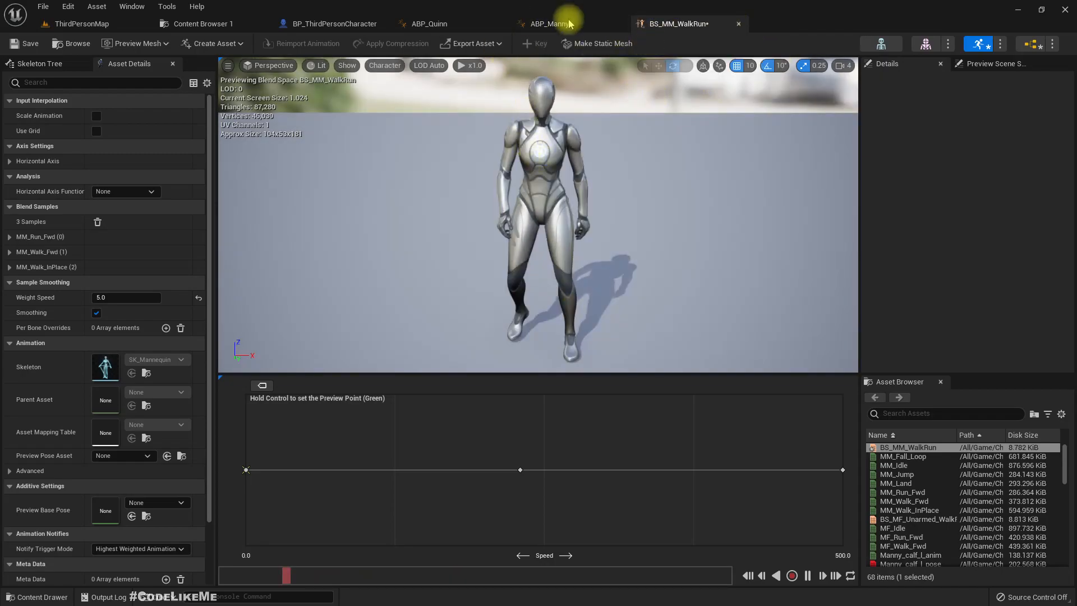
# Step: Compare the Idle and Walk / Run states of ABP_Manny's Locomotion state machine with the BS_MM_WalkRun blend space
pyautogui.click(550, 24)
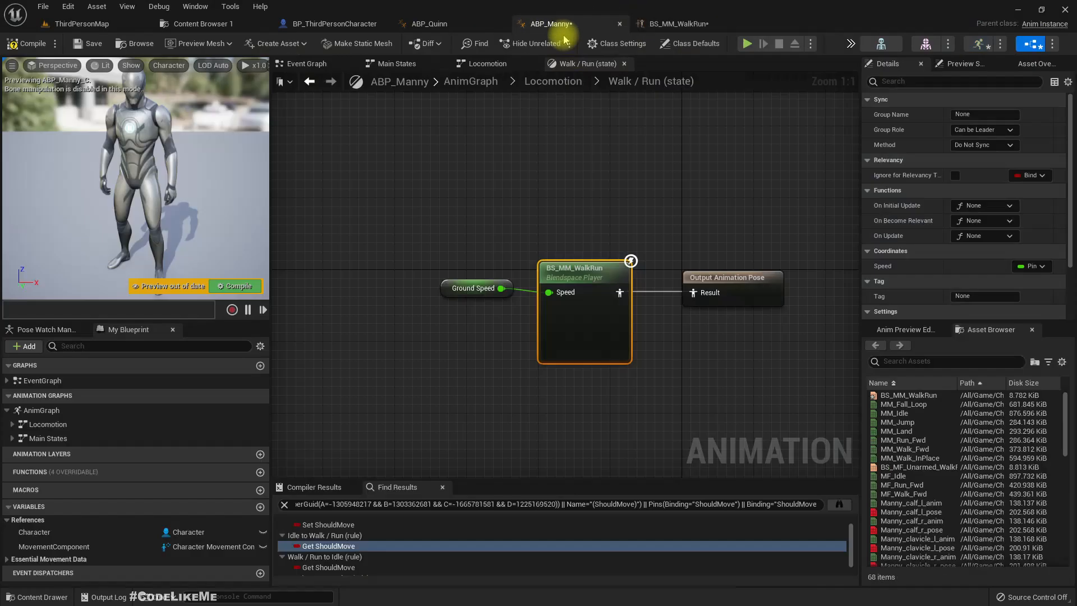
pyautogui.click(550, 82)
pyautogui.click(552, 281)
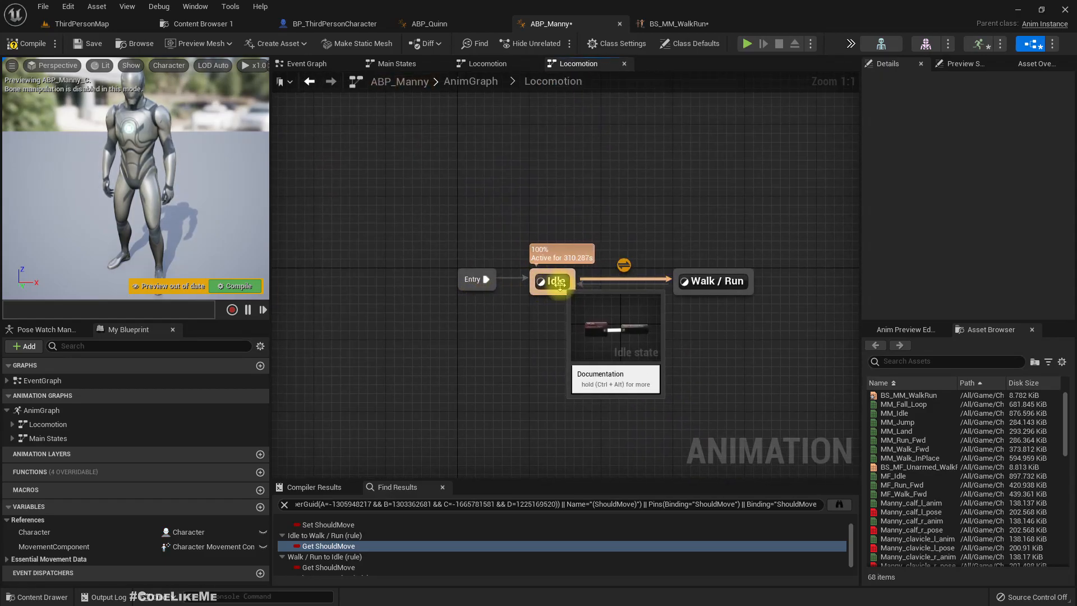
pyautogui.click(681, 23)
pyautogui.click(584, 26)
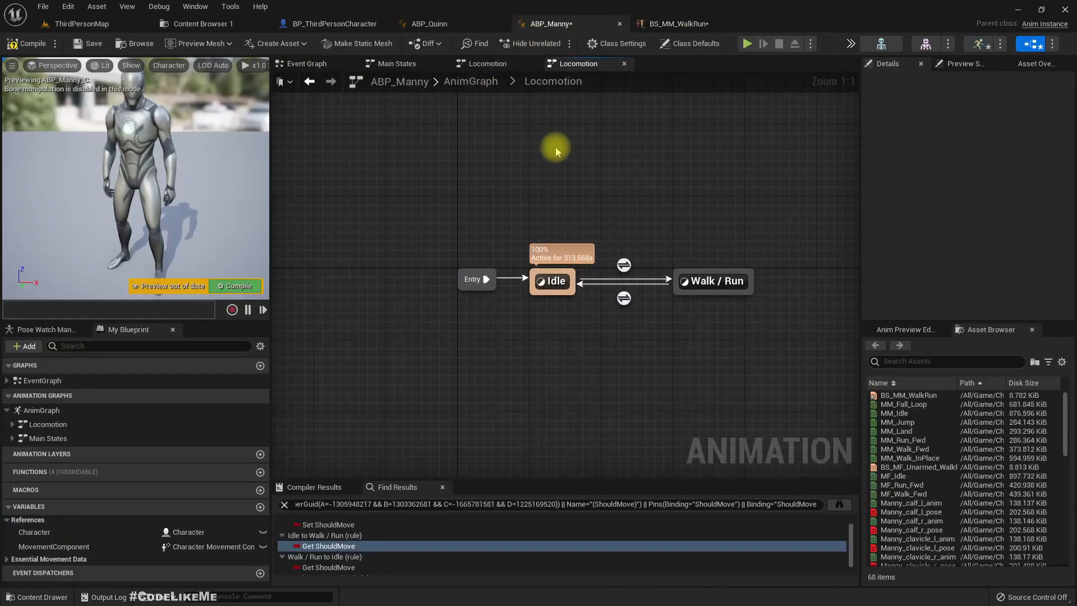
# Step: Review Main States again, and examine the AnimGraph's Control Rig node with its NOT and Is Falling nodes
pyautogui.click(474, 80)
pyautogui.doubleClick(359, 312)
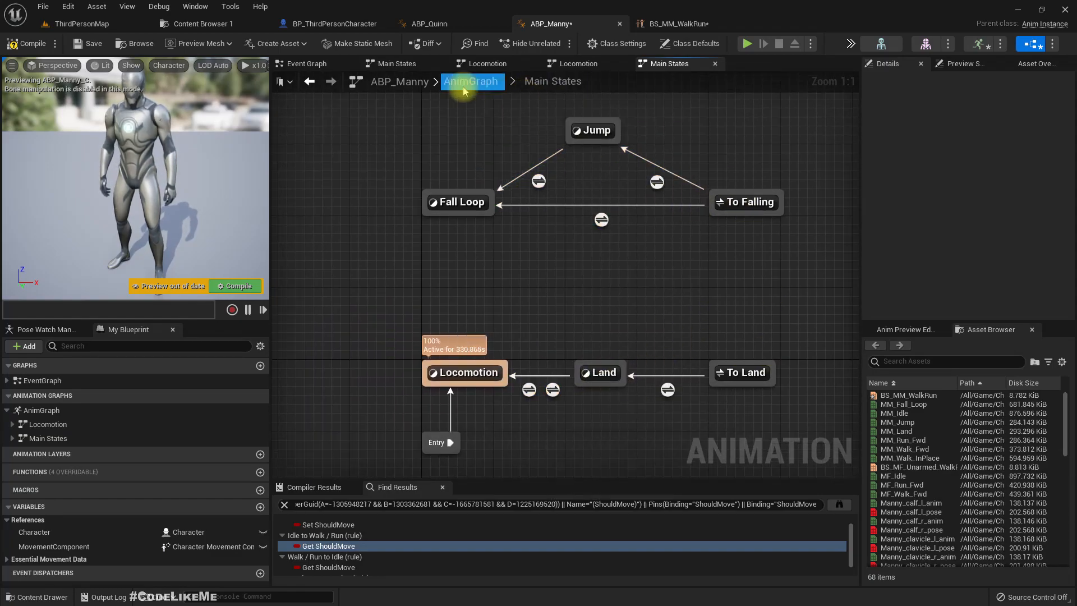
pyautogui.click(470, 81)
pyautogui.moveTo(566, 216); pyautogui.dragTo(762, 196, button='right')
pyautogui.moveTo(589, 228); pyautogui.dragTo(517, 214, button='right')
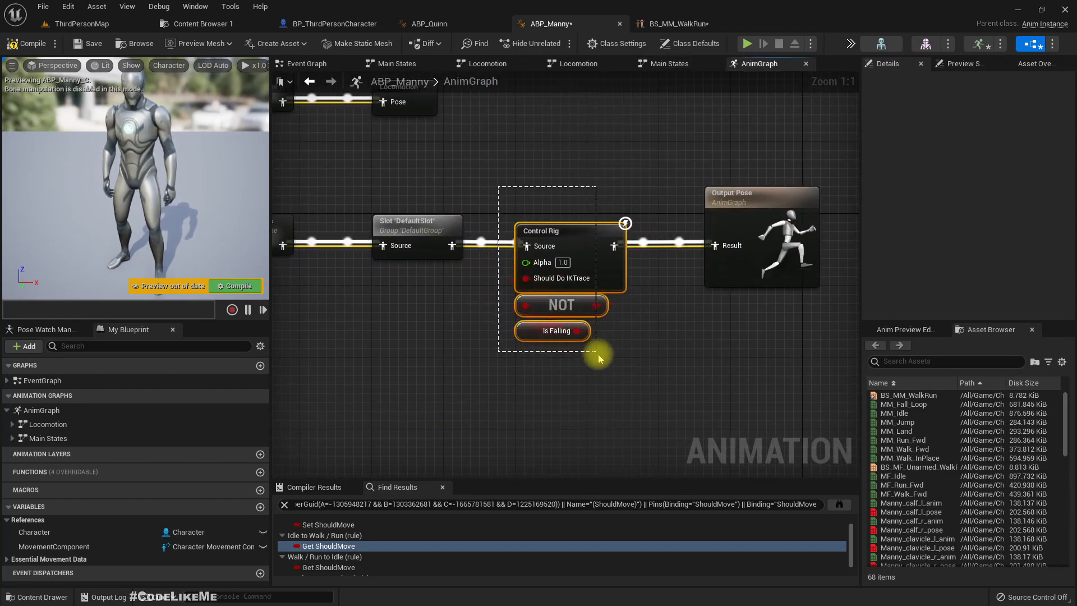
pyautogui.moveTo(471, 299); pyautogui.dragTo(517, 331)
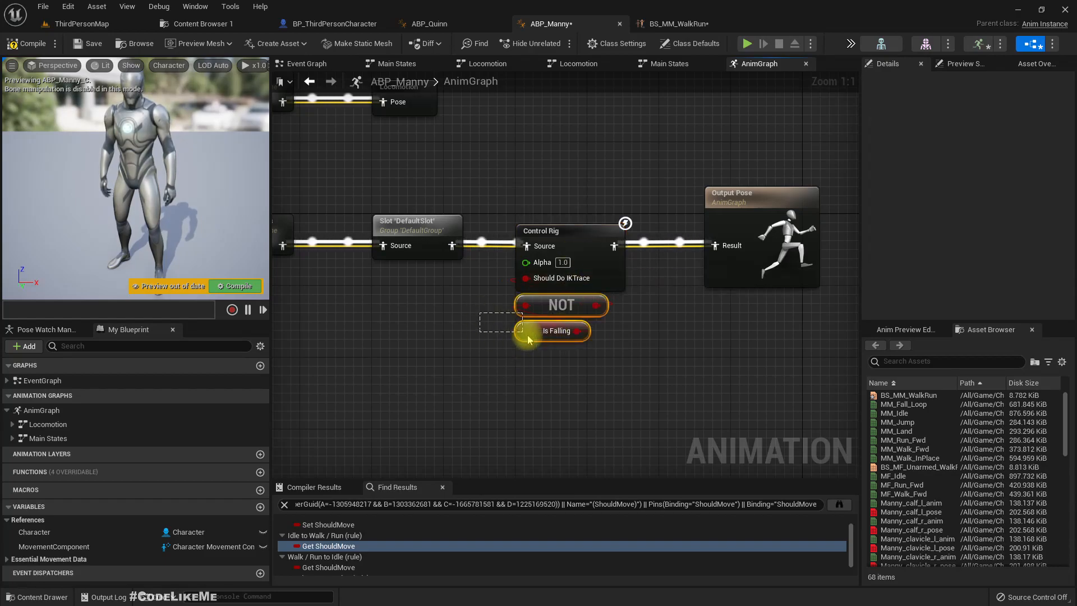
pyautogui.click(582, 233)
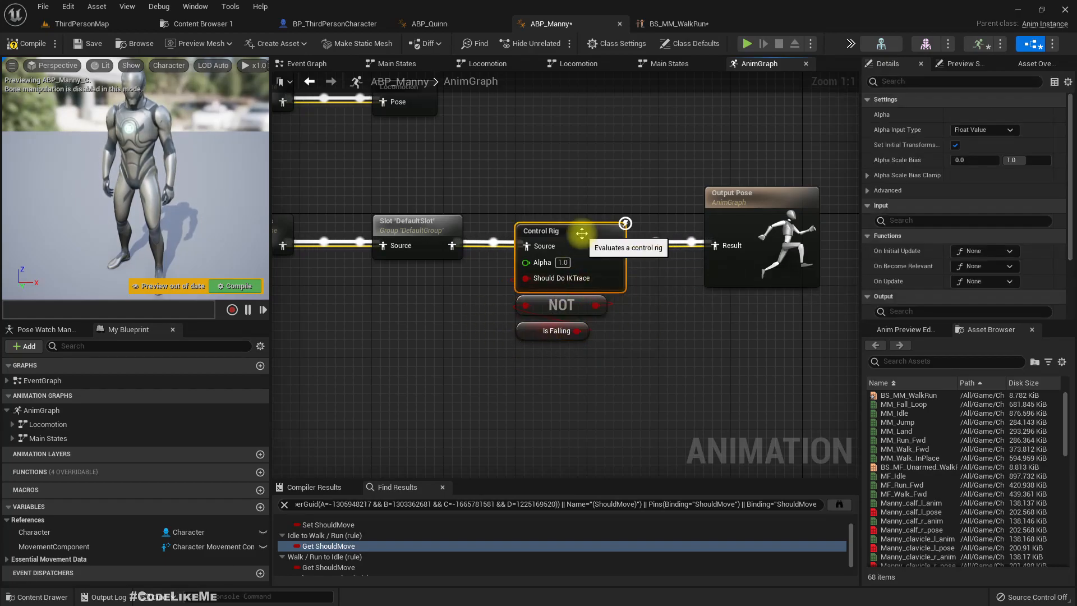
# Step: Open CR_Mannequin_BasicFootIK from the Control Rig node, examine its foot IK steps, and return to ABP_Manny
pyautogui.doubleClick(595, 258)
pyautogui.moveTo(457, 413); pyautogui.dragTo(410, 329, button='right')
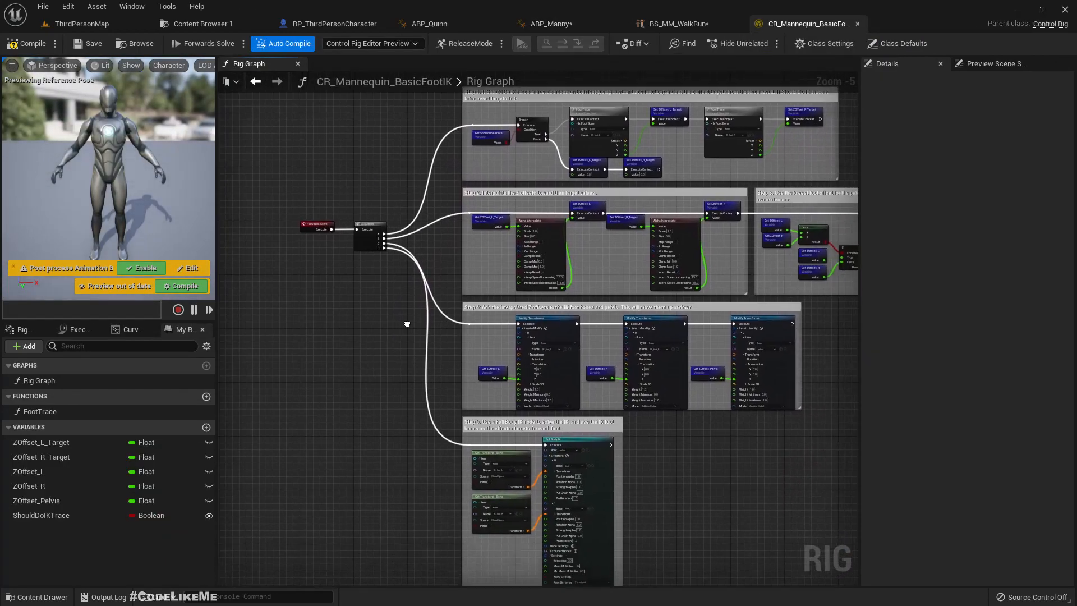
pyautogui.scroll(4, 398, 305)
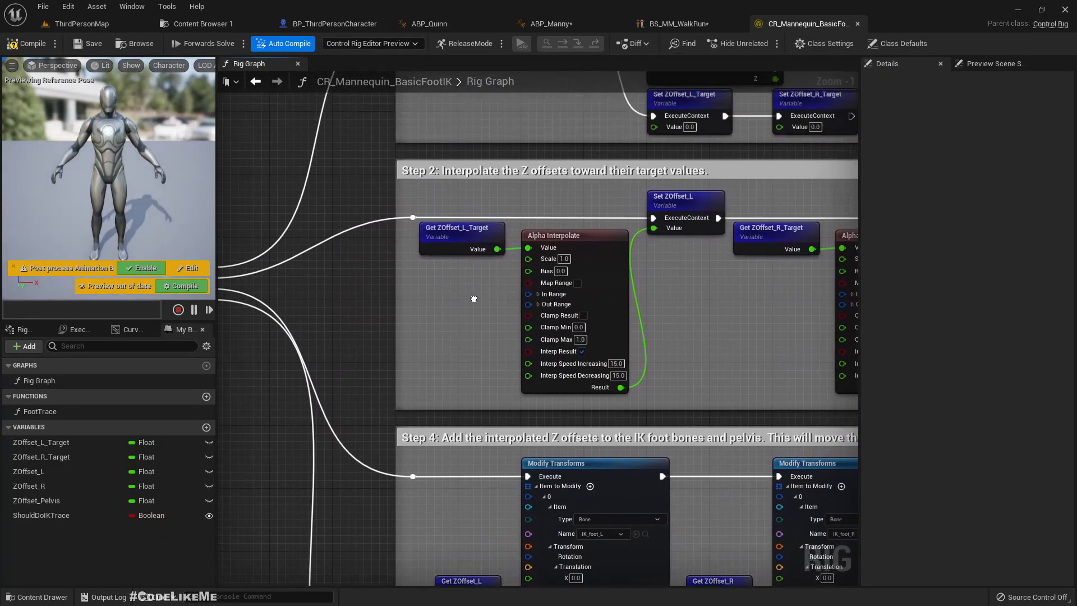
pyautogui.scroll(-3, 440, 365)
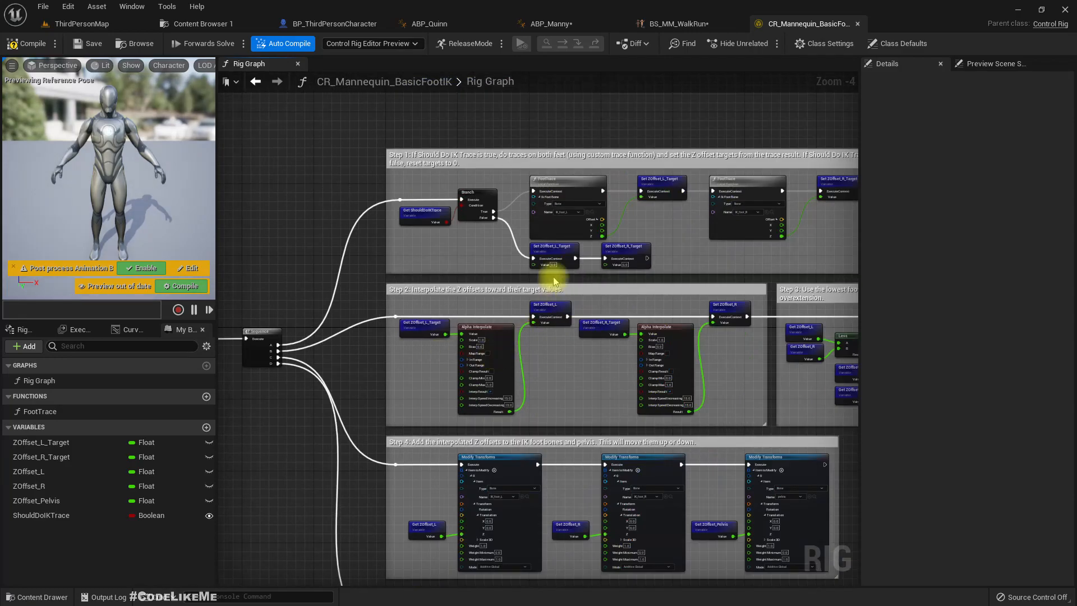
pyautogui.moveTo(590, 389); pyautogui.dragTo(541, 300, button='right')
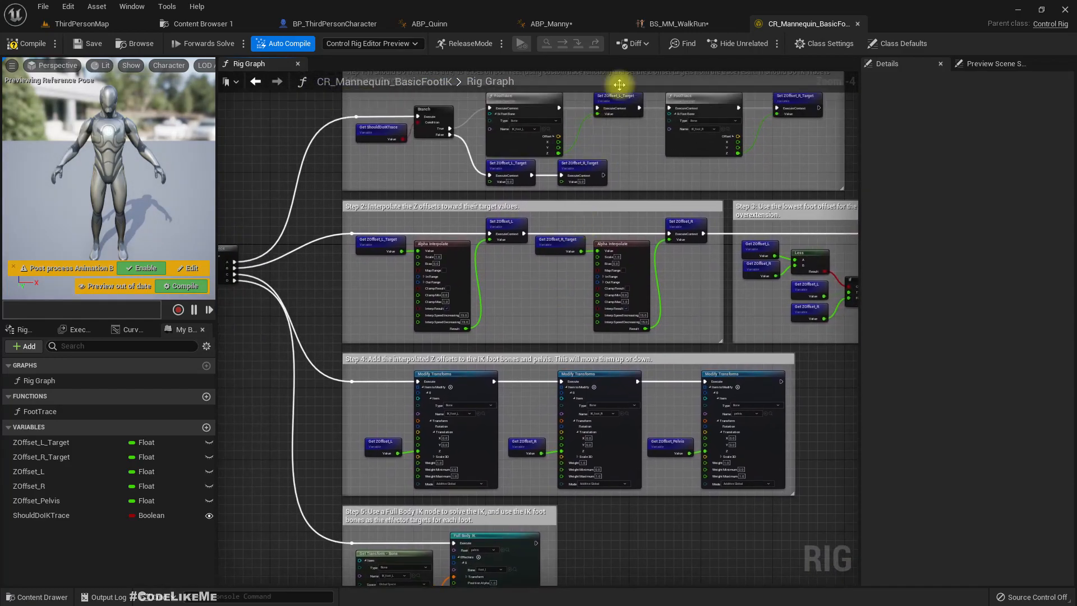
pyautogui.click(676, 24)
pyautogui.click(564, 23)
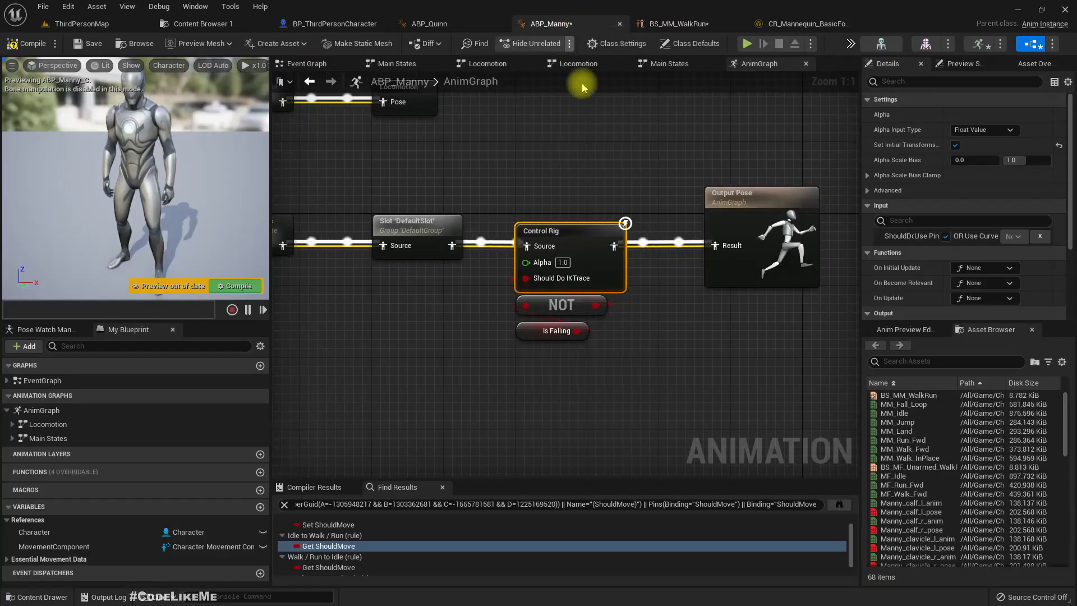
# Step: Examine the NOT and Is Falling nodes that feed the Control Rig node's Should Do IKTrace input
pyautogui.moveTo(529, 377); pyautogui.dragTo(481, 308)
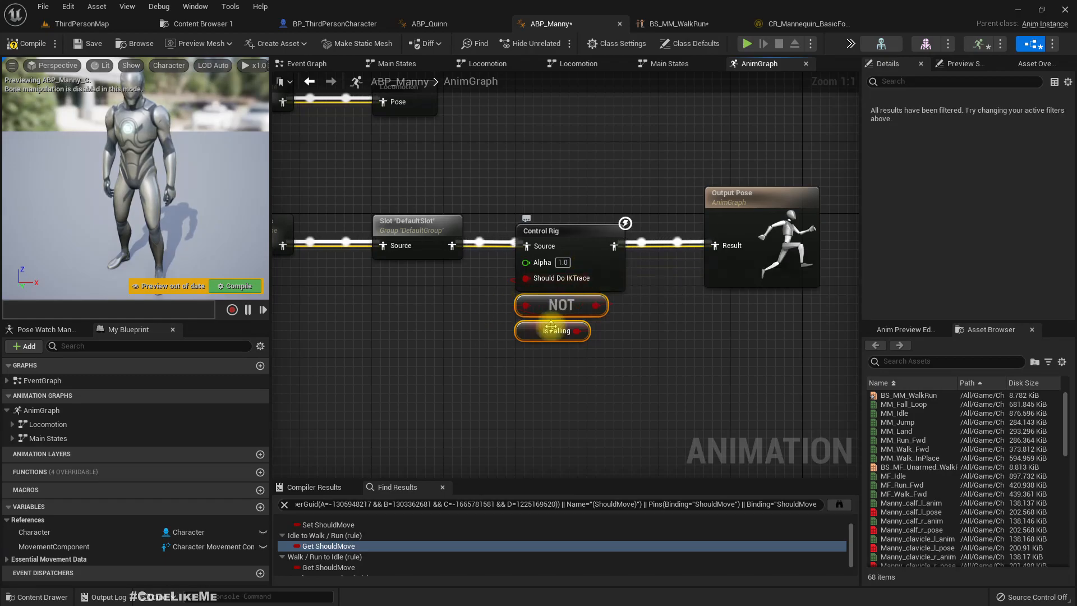
pyautogui.click(553, 353)
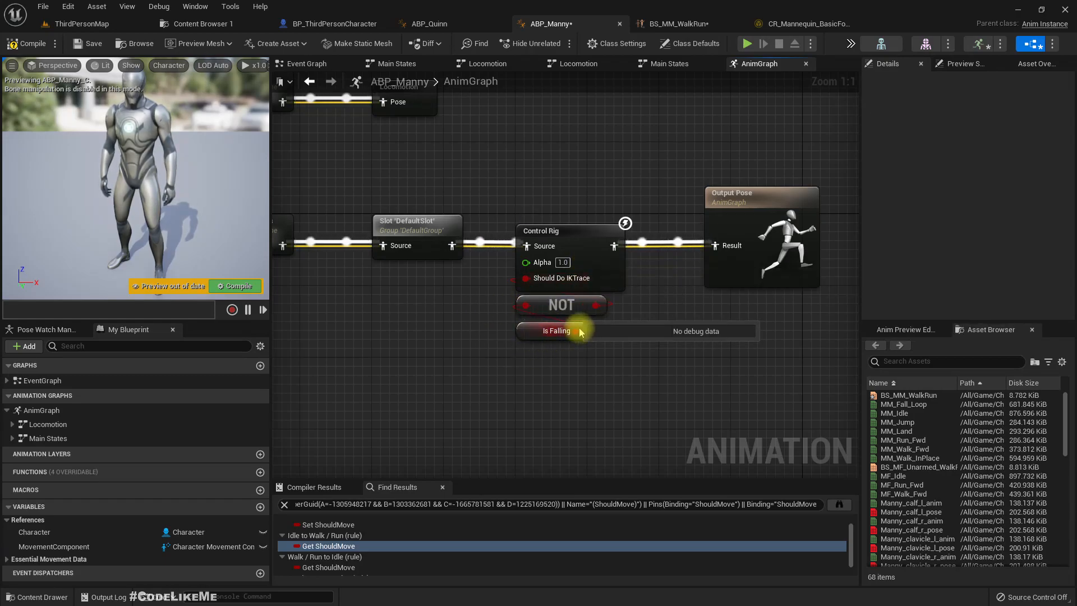
pyautogui.moveTo(479, 304); pyautogui.dragTo(519, 331)
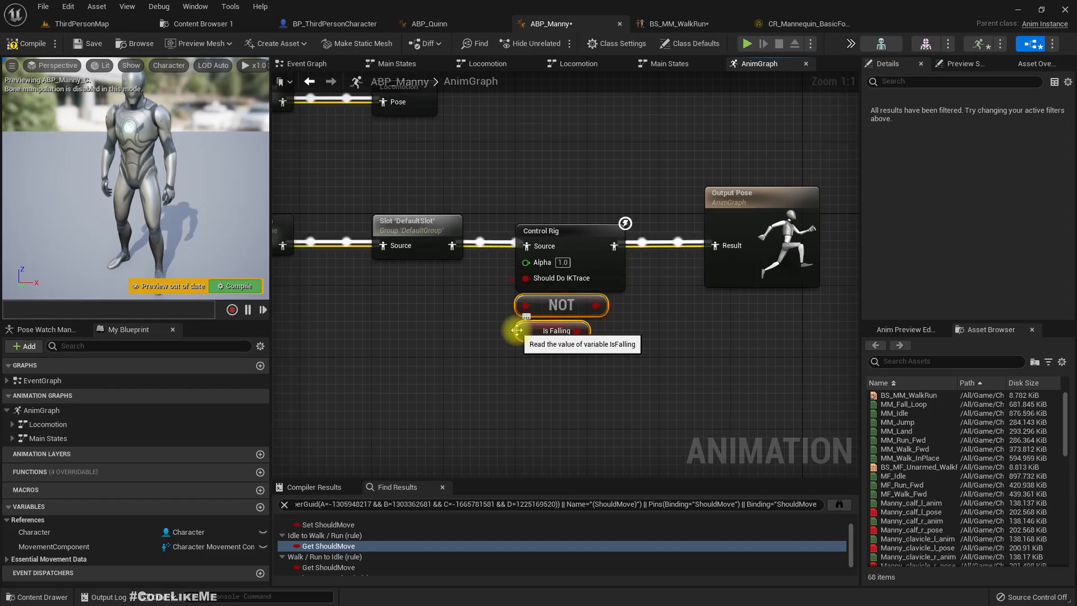
pyautogui.click(507, 327)
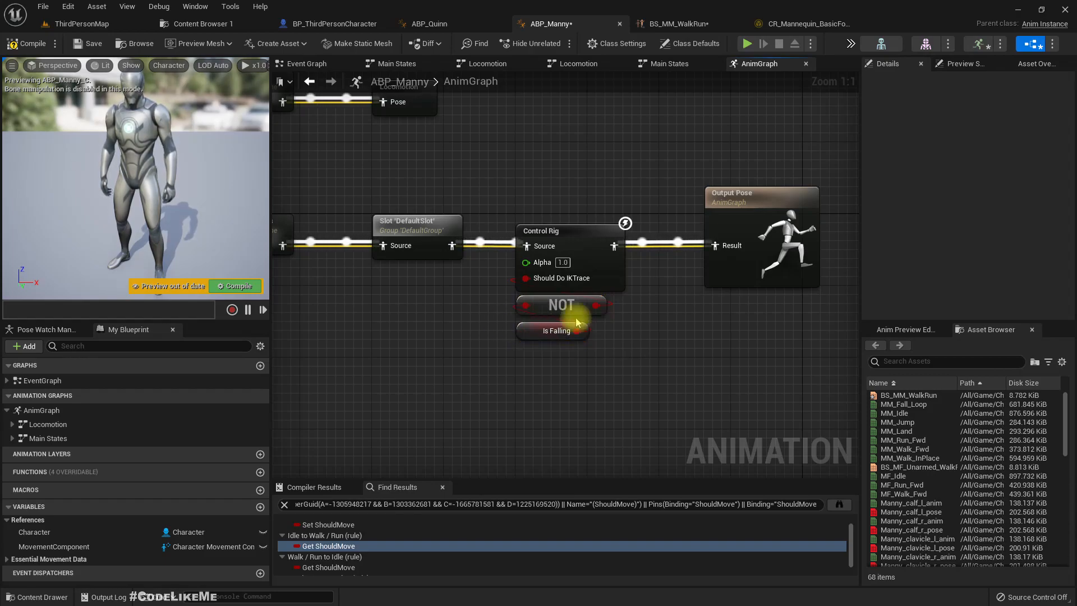
pyautogui.moveTo(635, 366); pyautogui.dragTo(489, 308)
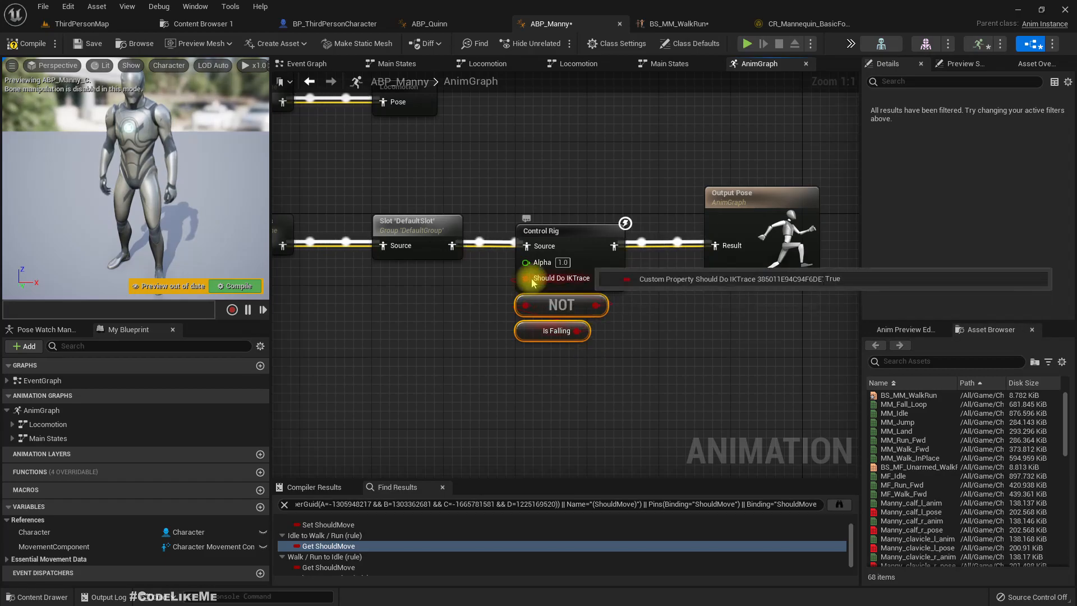
# Step: Open CR_Mannequin_BasicFootIK from the Control Rig node and inspect the ShouldDoIKTrace variable and its Get node in Step 1
pyautogui.doubleClick(584, 235)
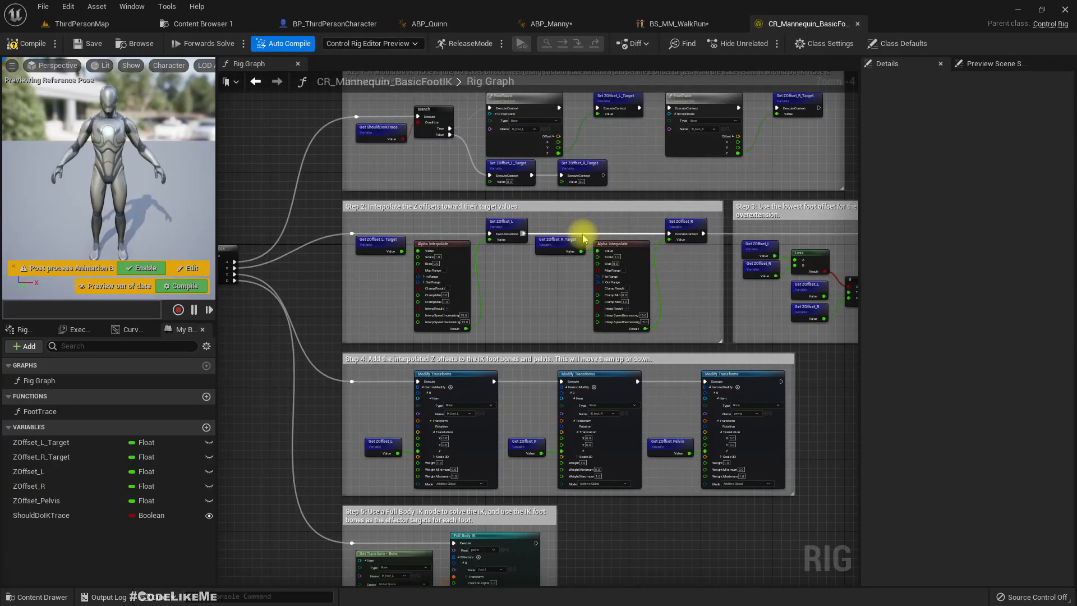
pyautogui.moveTo(477, 185); pyautogui.dragTo(522, 332, button='right')
pyautogui.scroll(4, 472, 273)
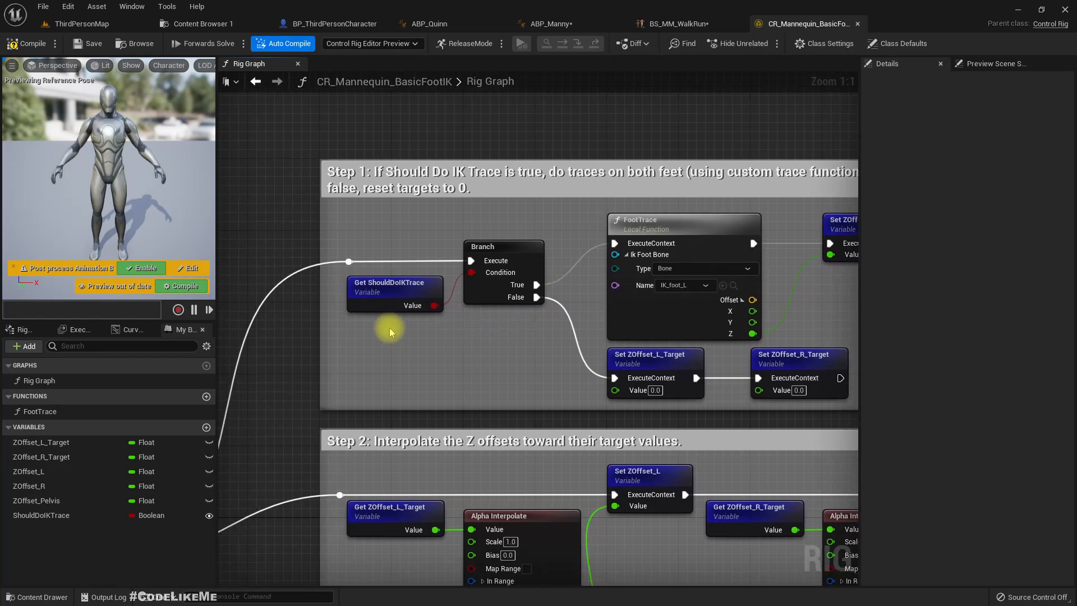
pyautogui.moveTo(378, 298); pyautogui.dragTo(416, 284, button='right')
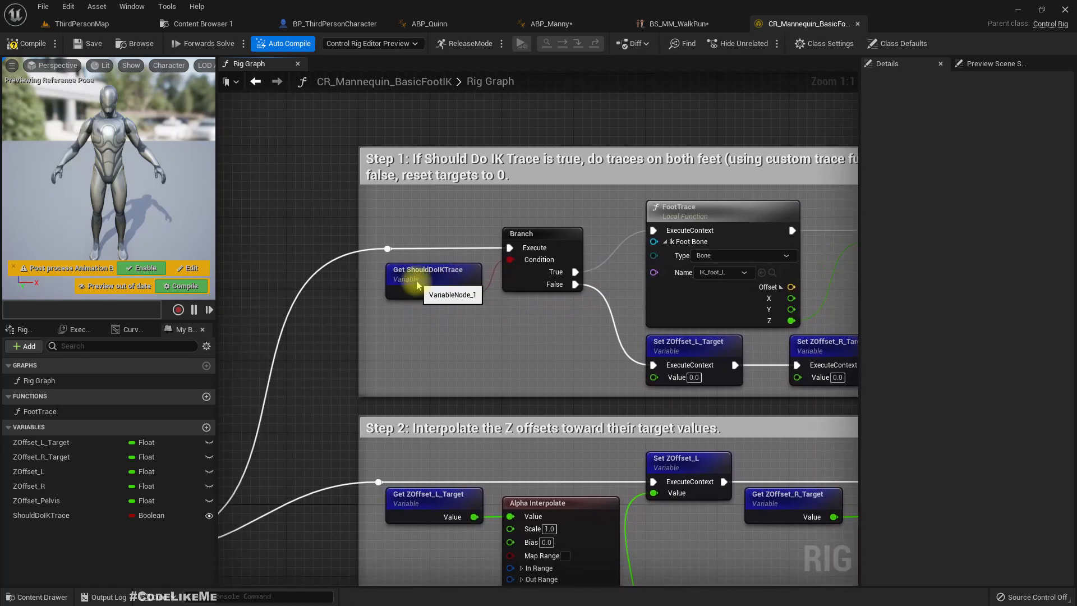
pyautogui.click(417, 285)
pyautogui.scroll(-5, 477, 287)
pyautogui.scroll(3, 331, 374)
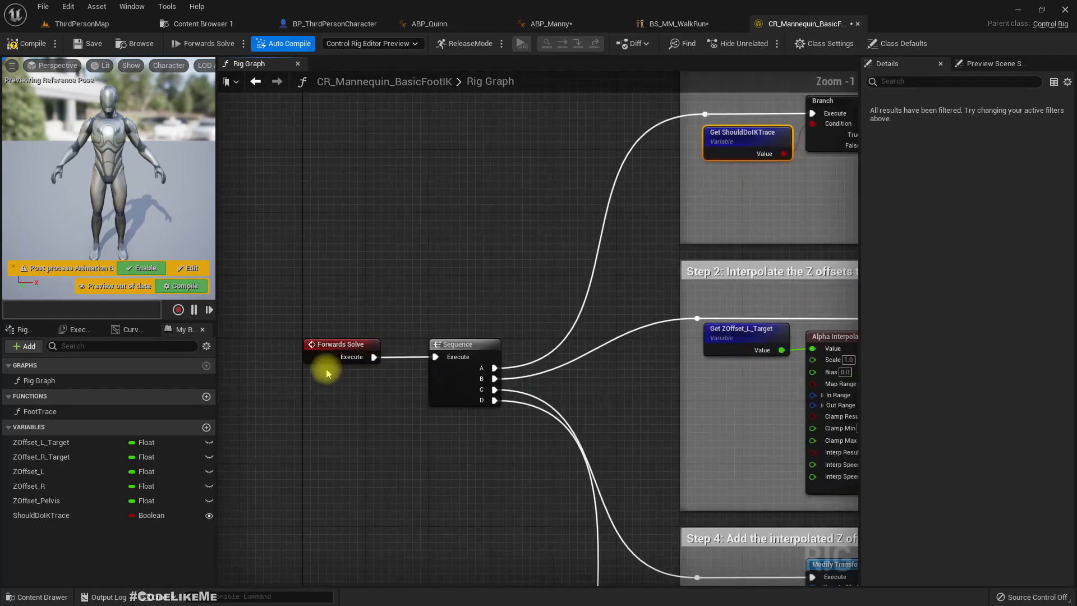
pyautogui.click(65, 516)
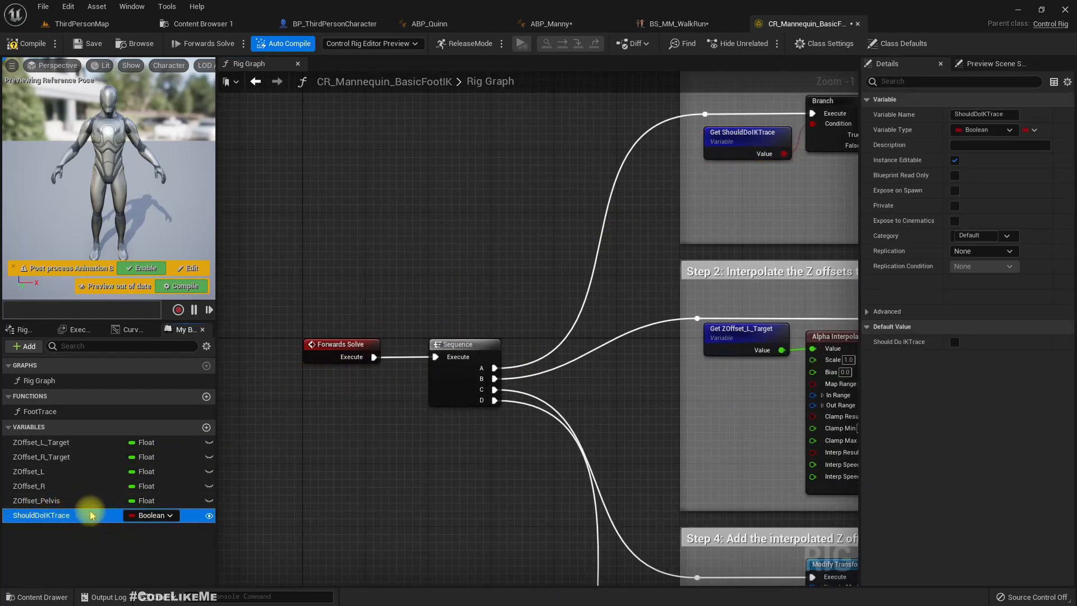
# Step: Close the BS_MM_WalkRun blend space and compare ABP_Manny's Should Do IKTrace input with the ShouldDoIKTrace variable in CR_Mannequin_BasicFootIK
pyautogui.click(681, 23)
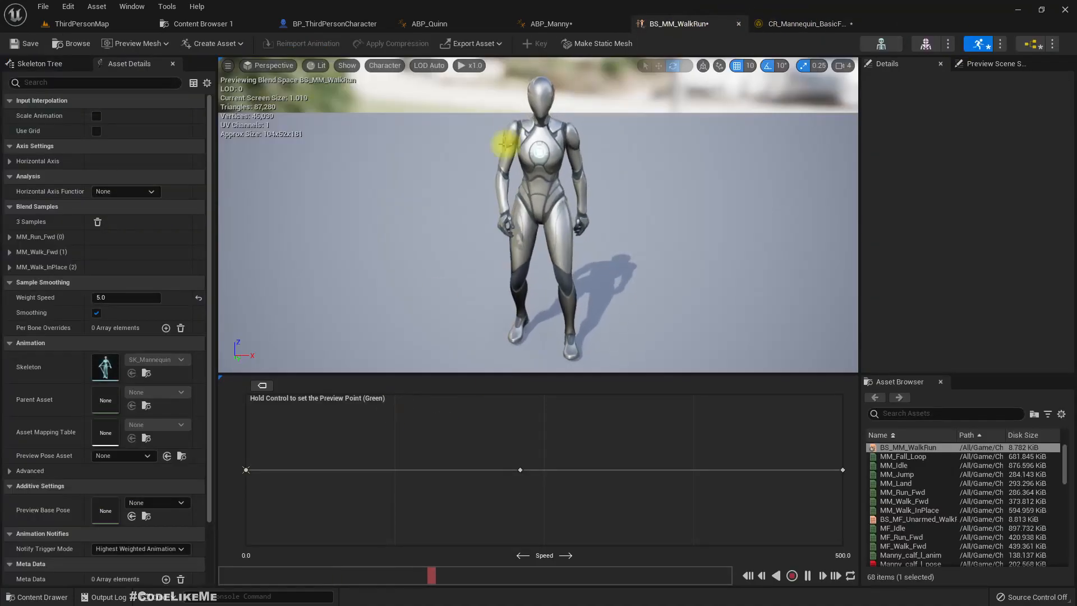
pyautogui.click(738, 23)
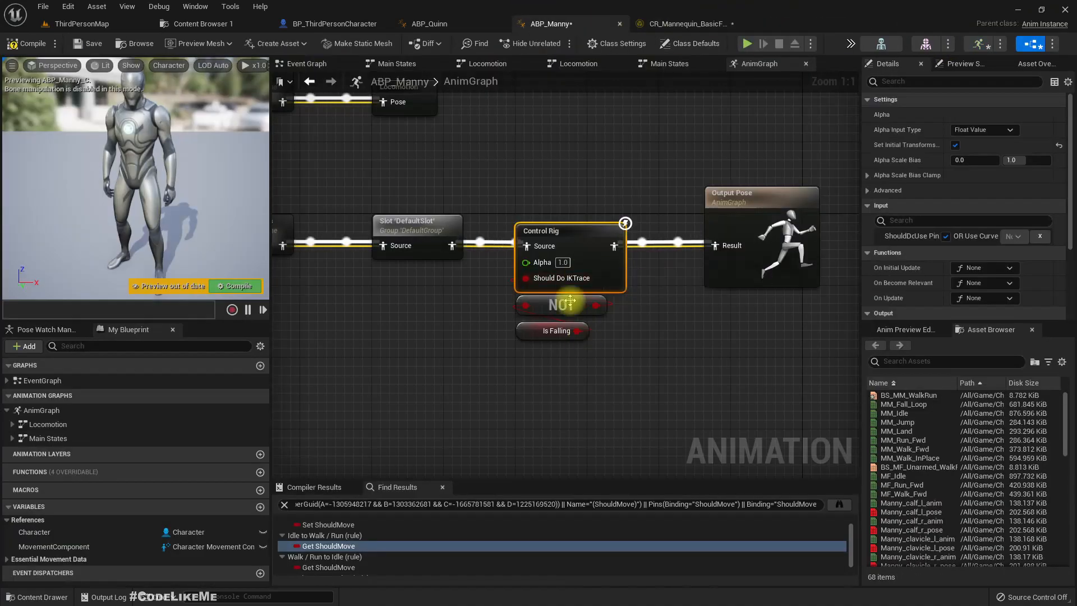
pyautogui.click(682, 24)
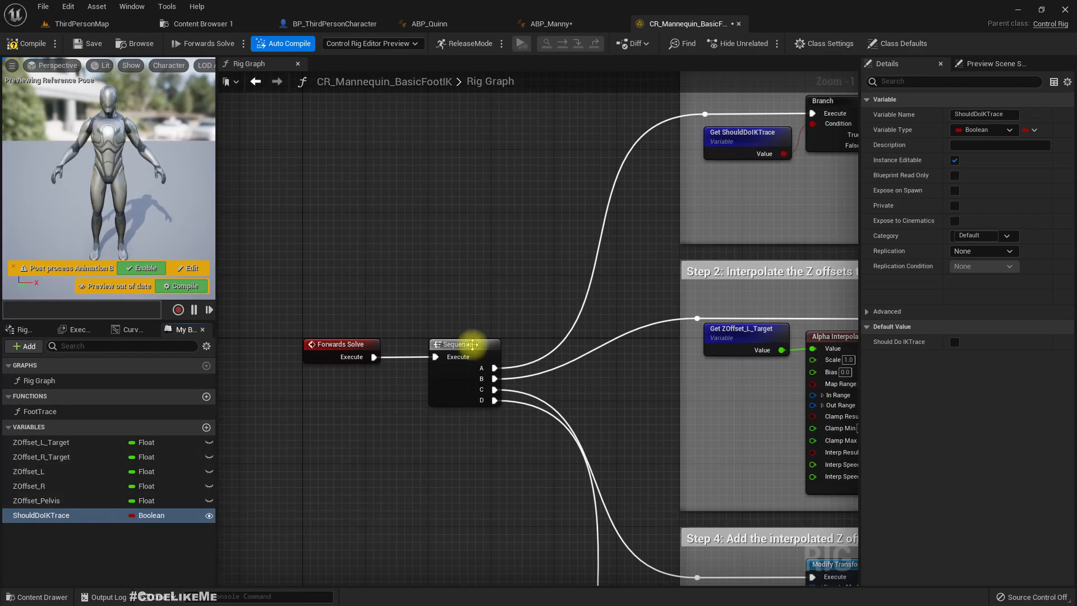
pyautogui.click(566, 22)
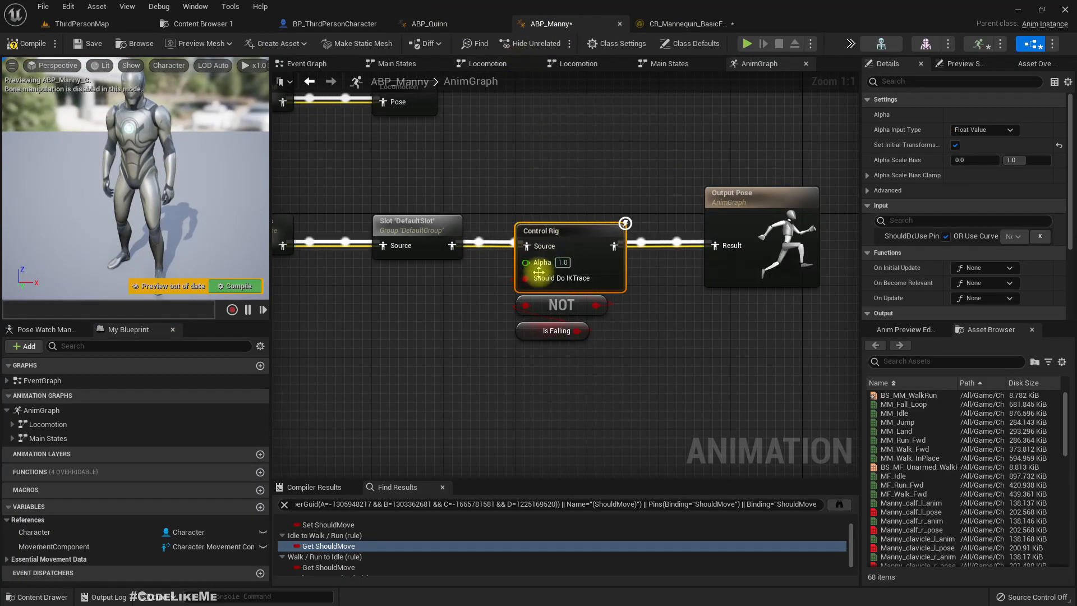
pyautogui.click(653, 23)
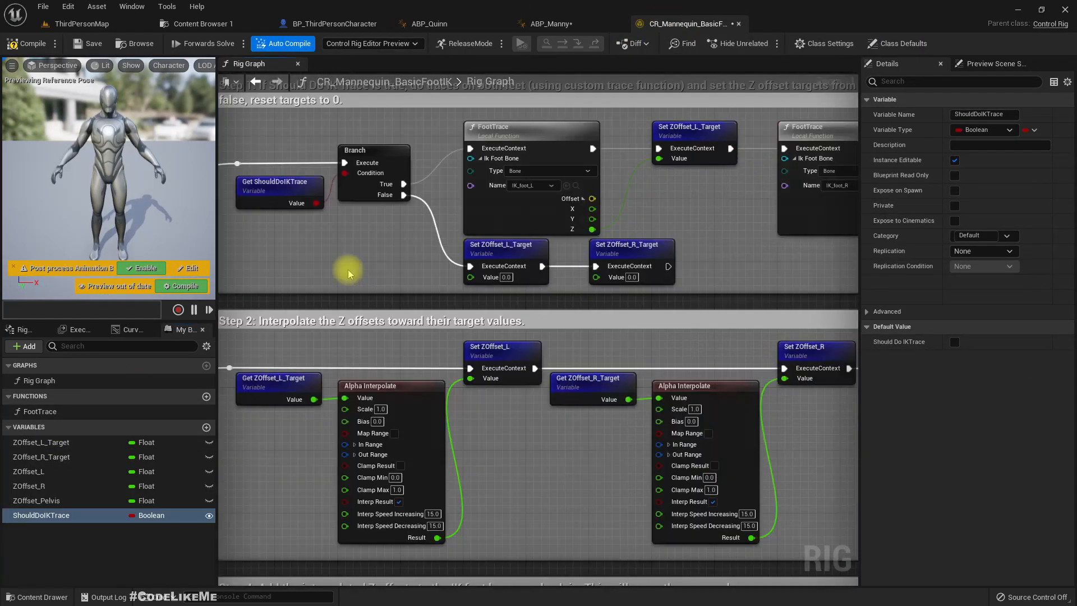
# Step: Examine the two branches of Step 1, with the FootTrace nodes and the Set ZOffset_L_Target and Set ZOffset_R_Target nodes
pyautogui.moveTo(316, 256); pyautogui.dragTo(332, 254, button='right')
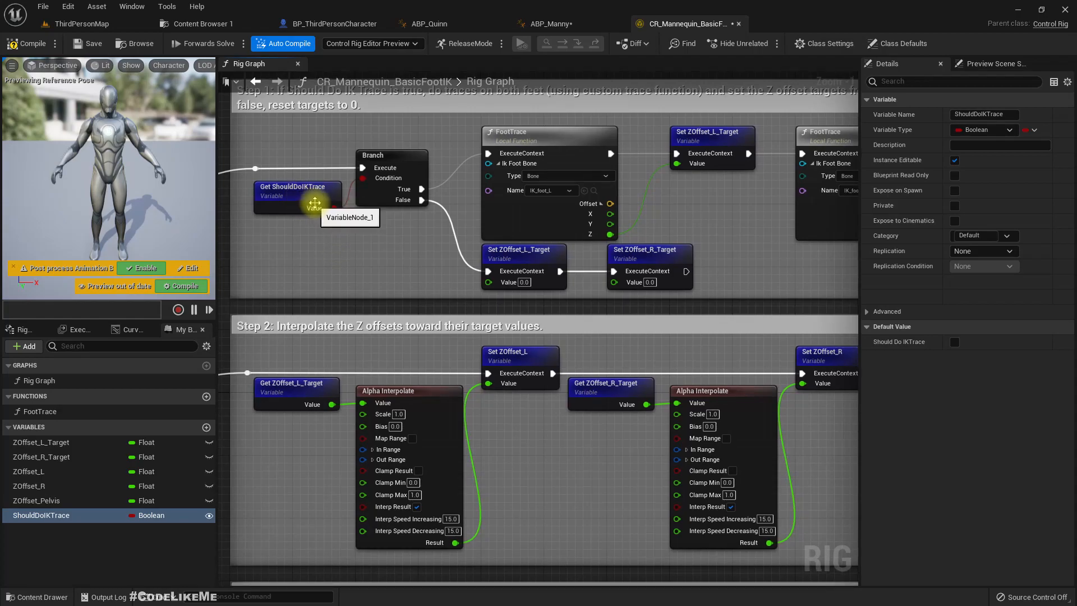
pyautogui.click(584, 140)
pyautogui.moveTo(712, 199); pyautogui.dragTo(582, 228, button='right')
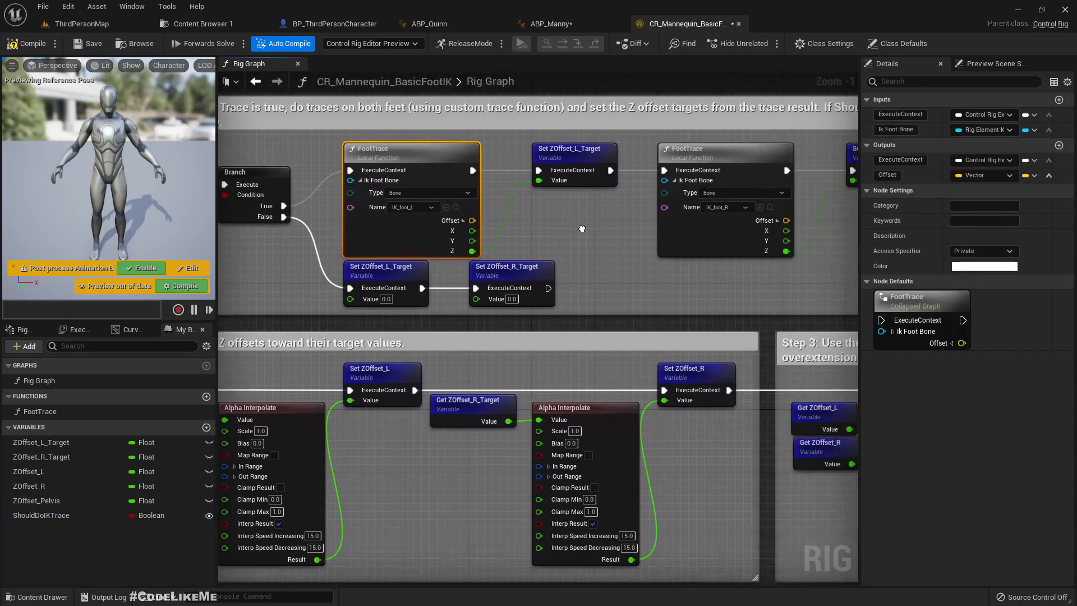
pyautogui.click(358, 280)
pyautogui.click(510, 271)
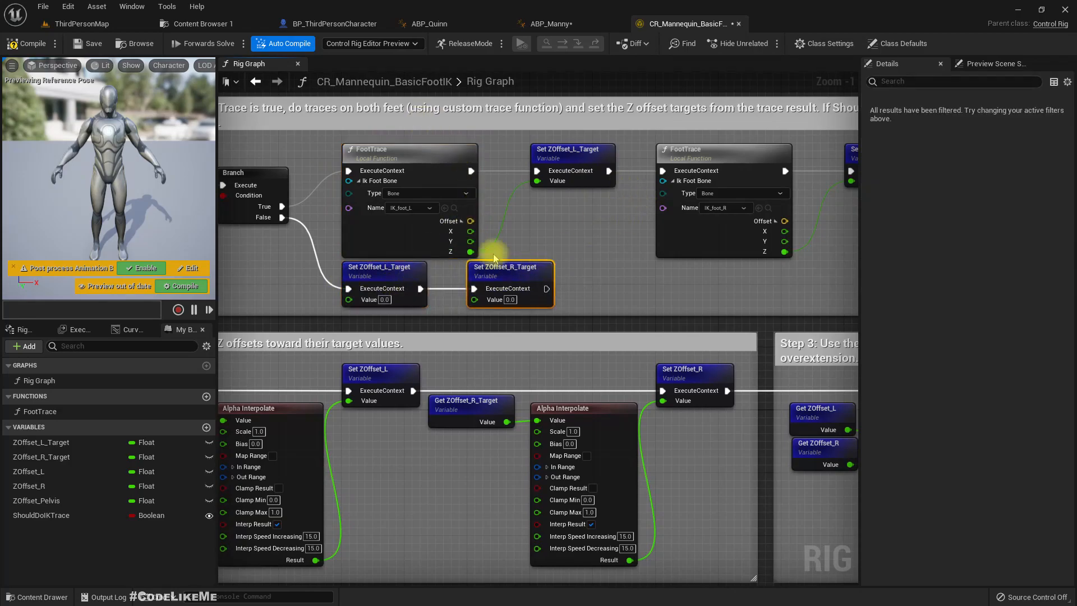
pyautogui.moveTo(287, 284); pyautogui.dragTo(533, 298)
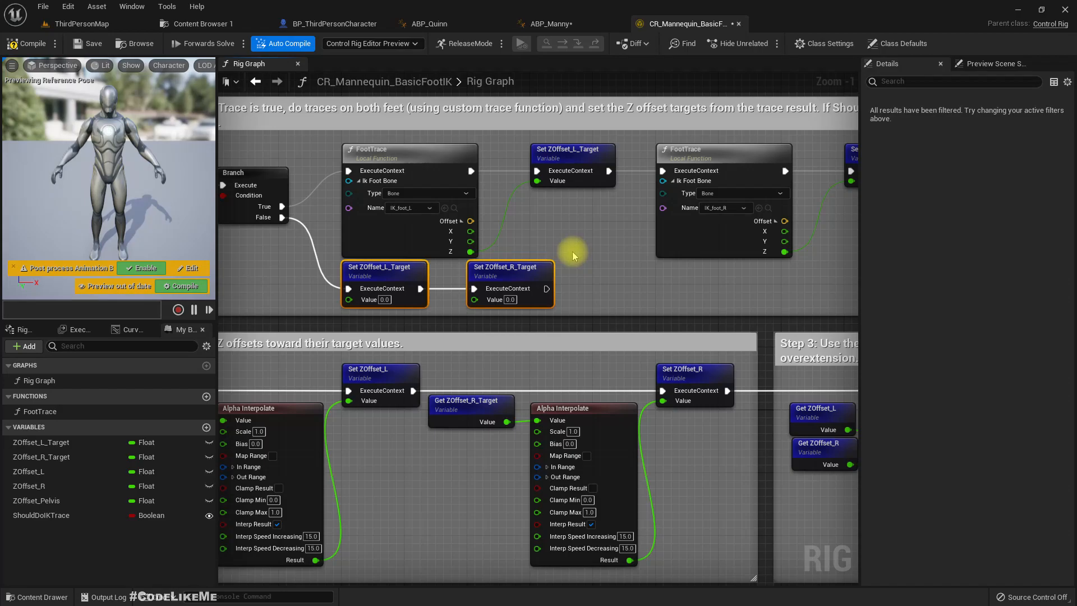
# Step: Examine the ZOffset_R variable, Step 2's Alpha Interpolate nodes for both feet and Step 3's nodes that choose the pelvis offset
pyautogui.moveTo(449, 475); pyautogui.dragTo(527, 433, button='right')
pyautogui.moveTo(353, 269); pyautogui.dragTo(404, 259, button='right')
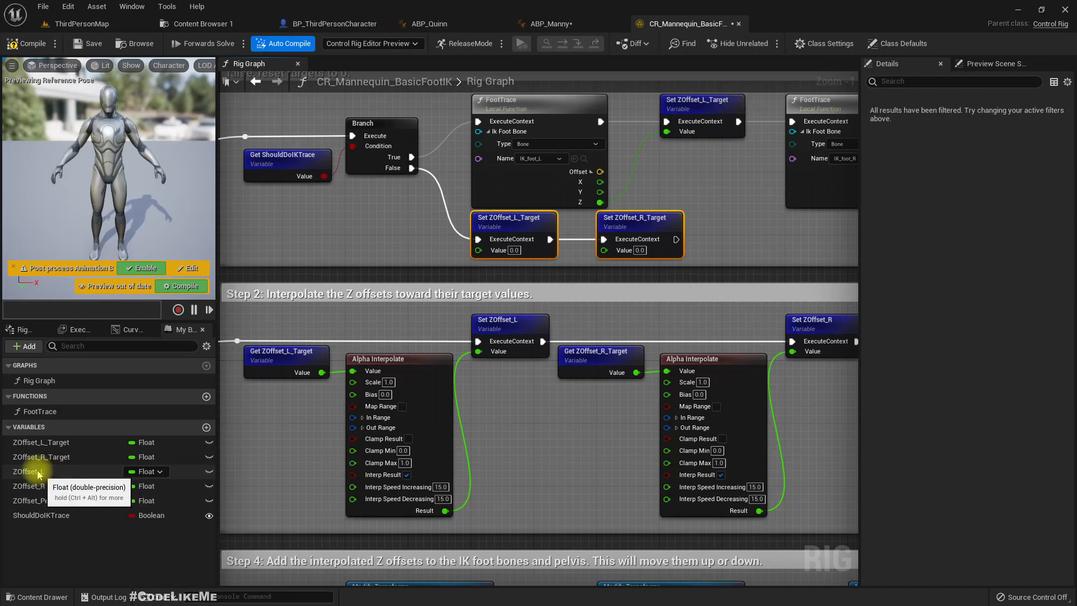
pyautogui.click(62, 486)
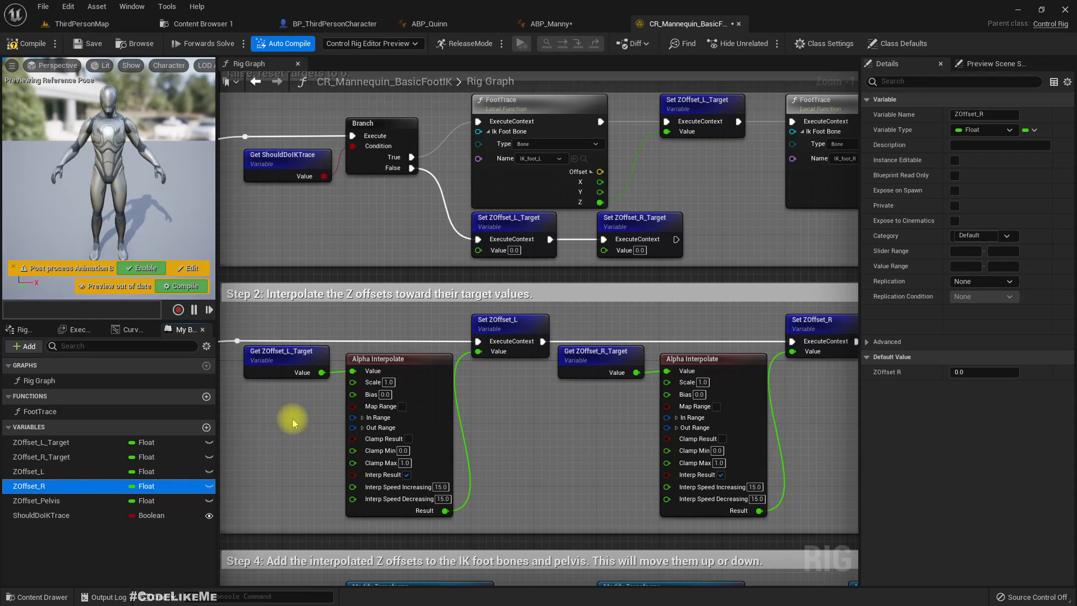
pyautogui.click(389, 359)
pyautogui.moveTo(344, 379); pyautogui.dragTo(401, 381, button='right')
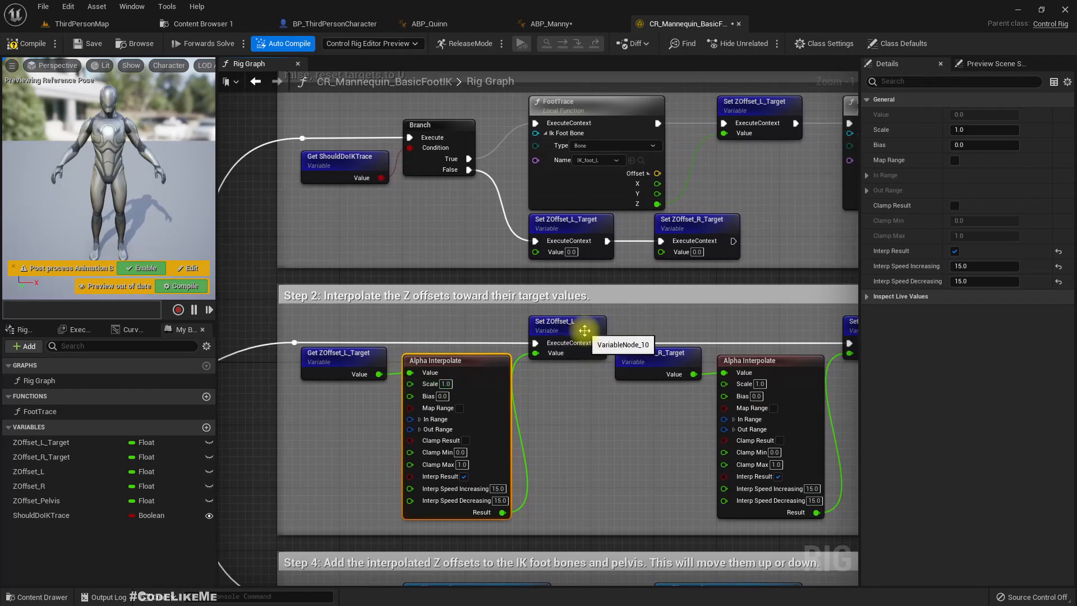
pyautogui.moveTo(649, 419); pyautogui.dragTo(510, 417, button='right')
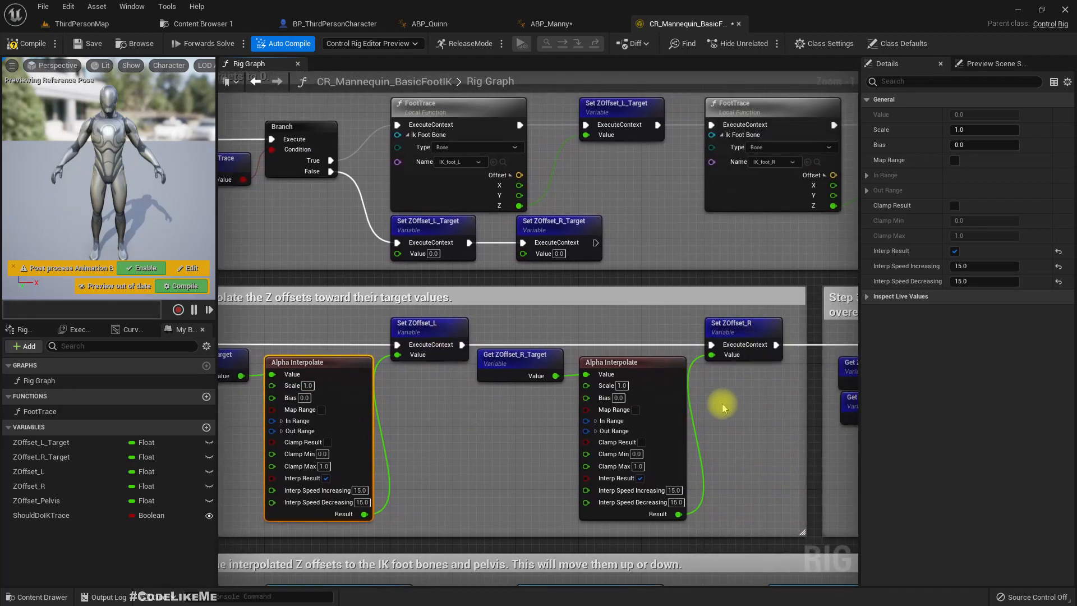
pyautogui.moveTo(705, 402); pyautogui.dragTo(852, 379, button='right')
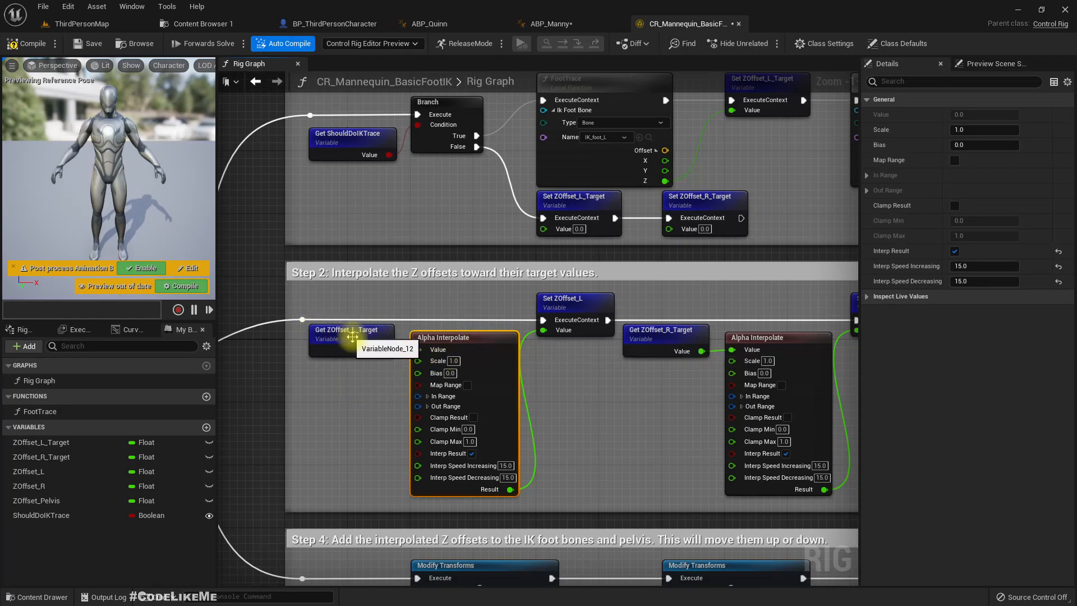
pyautogui.moveTo(353, 400); pyautogui.dragTo(219, 322, button='right')
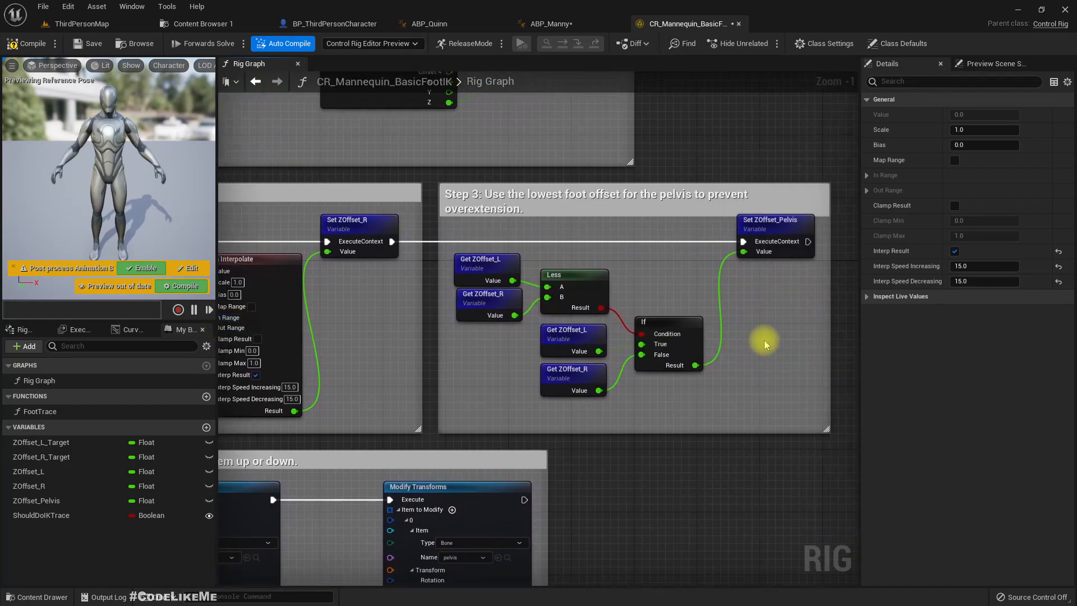
pyautogui.moveTo(780, 346); pyautogui.dragTo(731, 357, button='right')
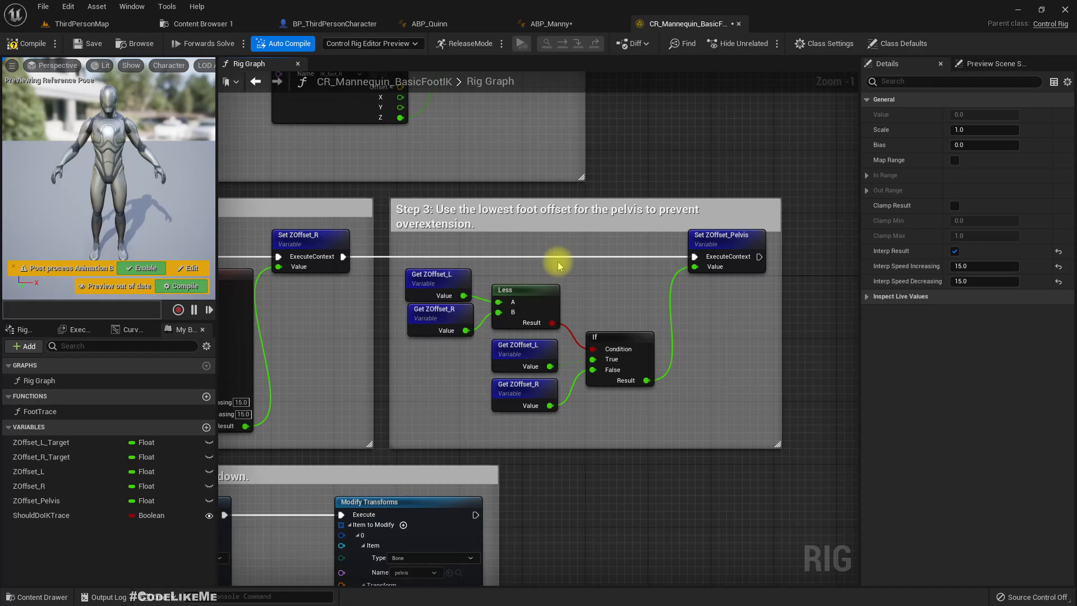
# Step: Examine Step 4's Modify Transforms nodes for IK_foot_L, IK_foot_R and pelvis, with the Z offset variables driving them
pyautogui.scroll(-3, 572, 269)
pyautogui.moveTo(534, 353); pyautogui.dragTo(754, 278, button='right')
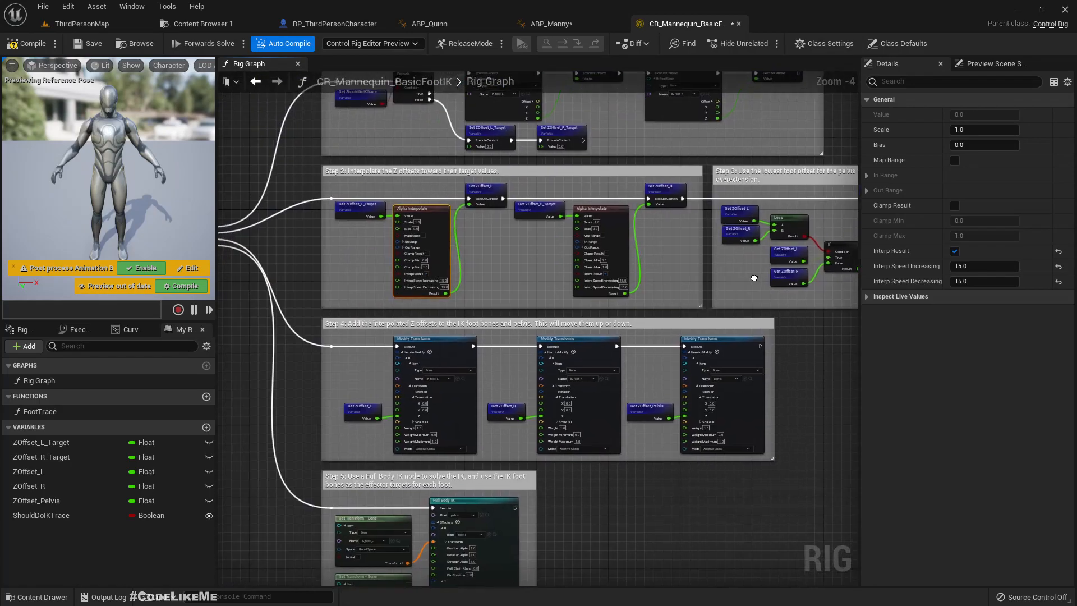
pyautogui.scroll(4, 473, 383)
pyautogui.click(531, 291)
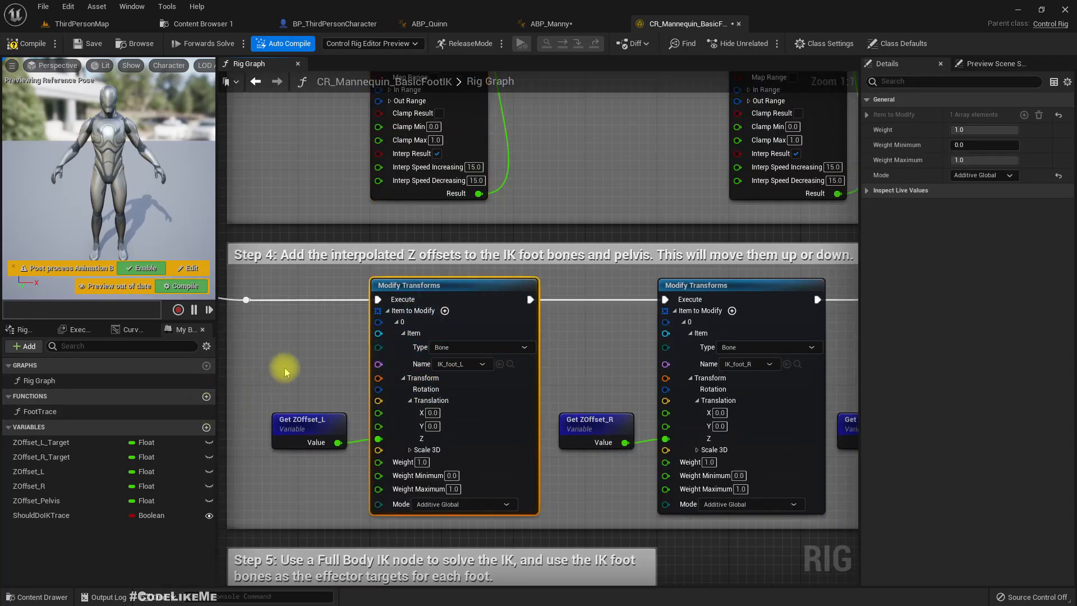
pyautogui.moveTo(283, 372); pyautogui.dragTo(301, 362, button='right')
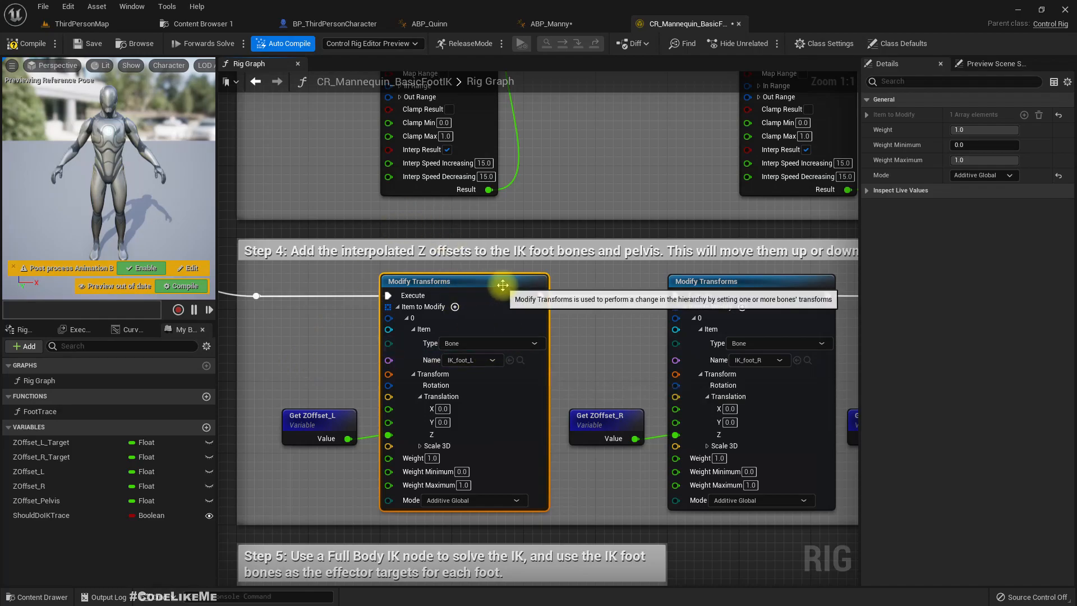
pyautogui.moveTo(630, 370); pyautogui.dragTo(464, 365, button='right')
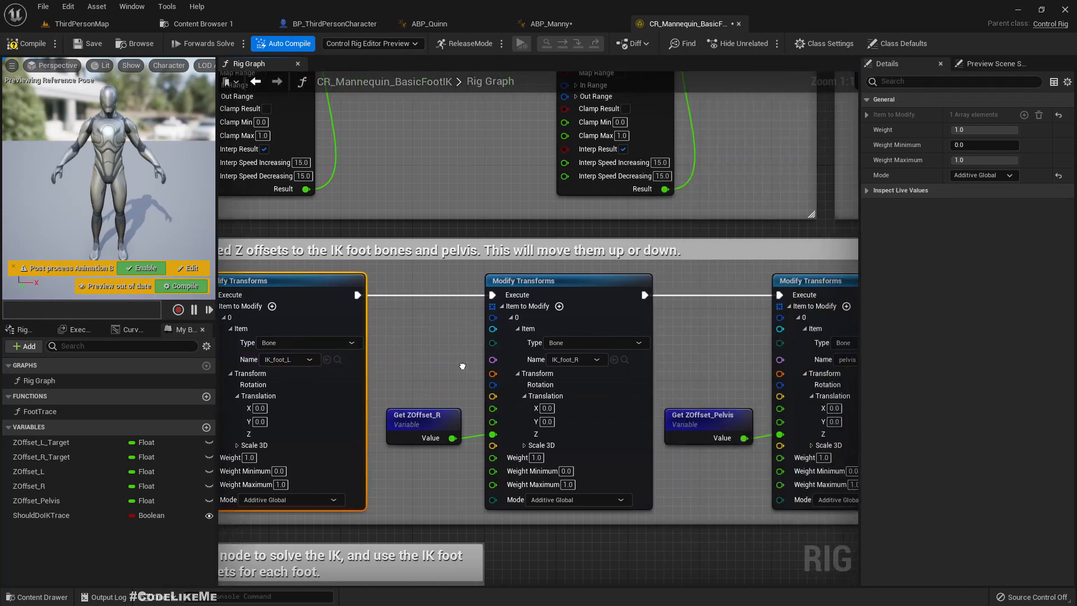
pyautogui.moveTo(695, 312)
pyautogui.mouseDown(button='right')
pyautogui.moveTo(470, 336)
pyautogui.moveTo(487, 330)
pyautogui.mouseUp(button='right')
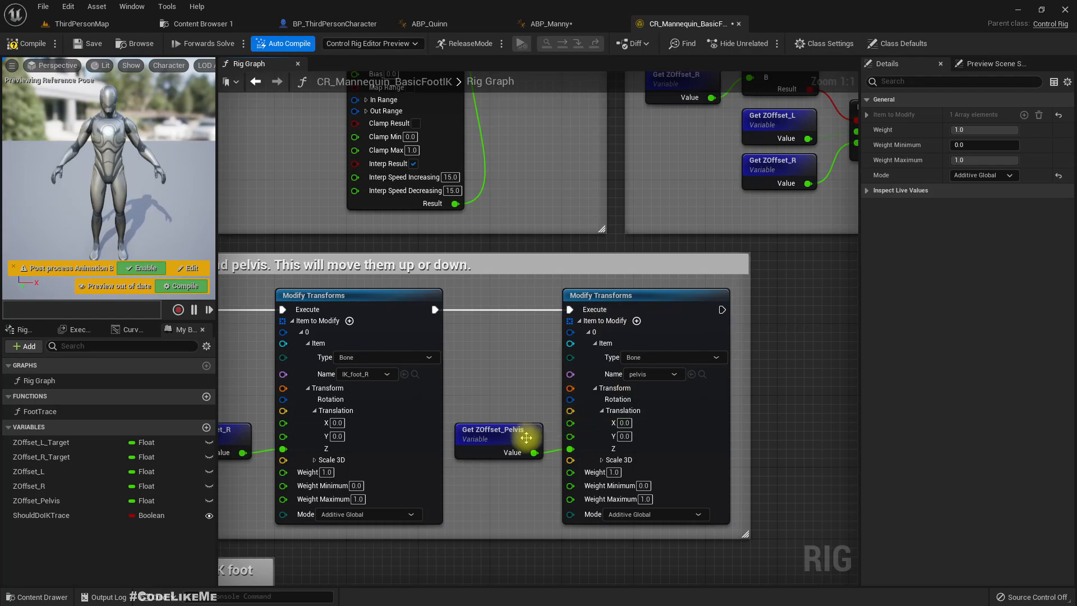
# Step: Review the execution flow into Step 4 and Step 5 of the foot IK graph, and return to ABP_Manny's AnimGraph
pyautogui.scroll(-5, 684, 302)
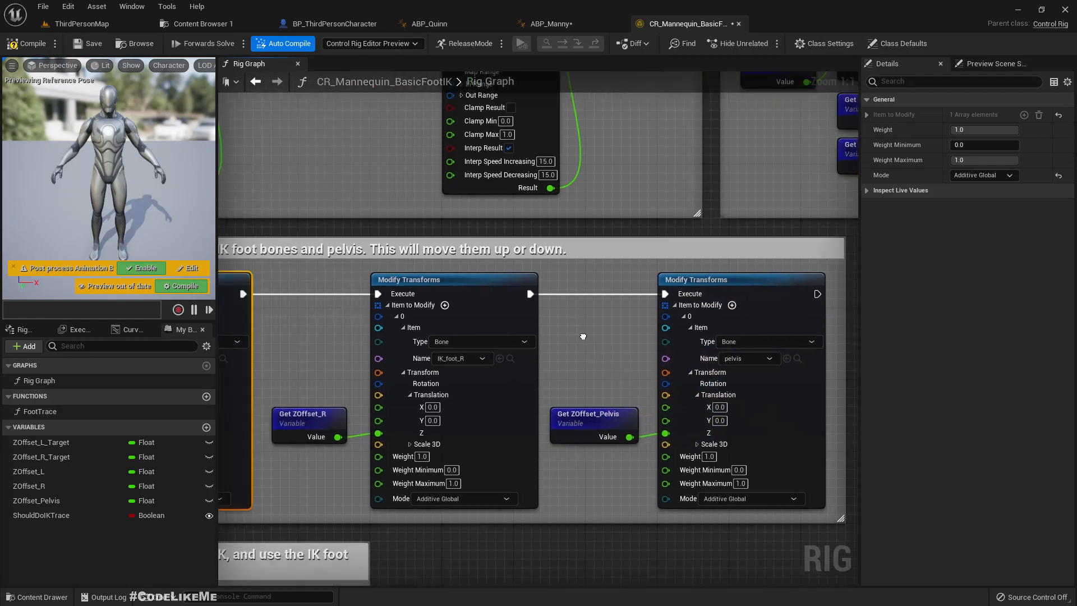
pyautogui.moveTo(393, 346); pyautogui.dragTo(398, 359, button='right')
pyautogui.scroll(4, 409, 356)
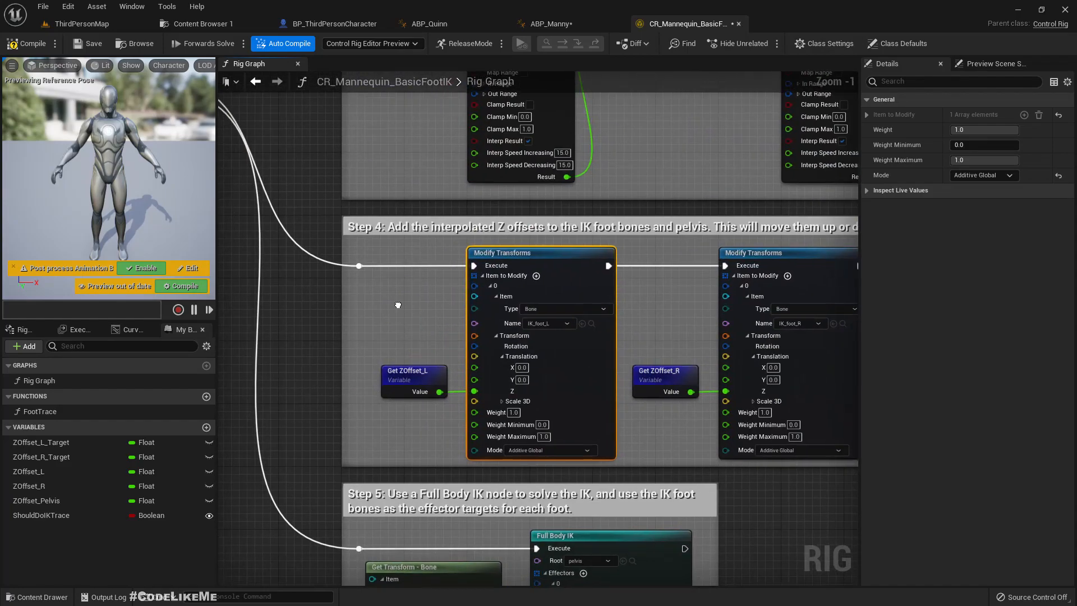
pyautogui.rightClick(362, 271)
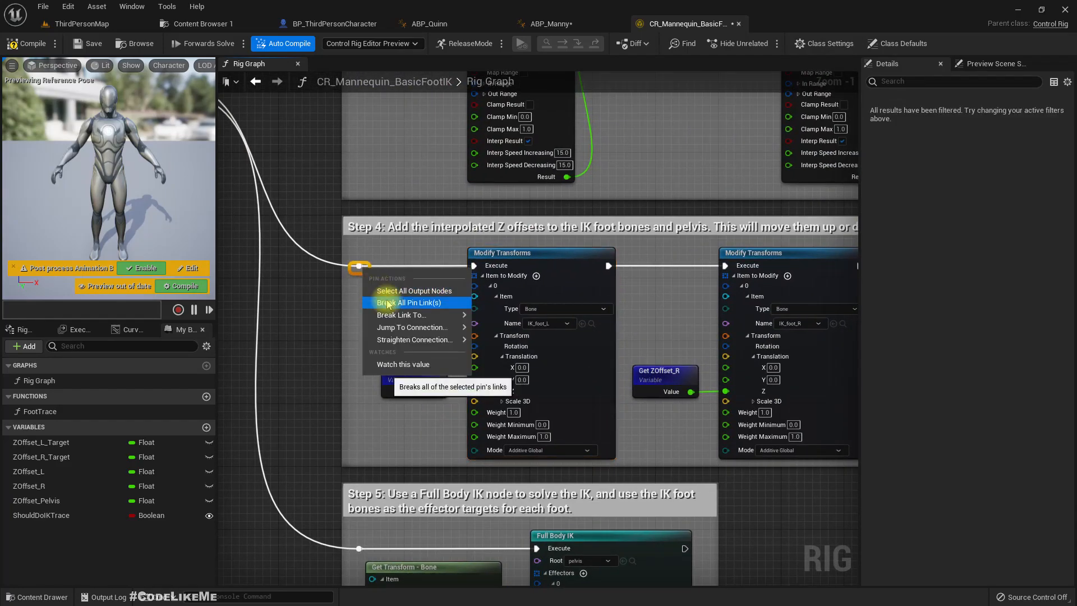
pyautogui.moveTo(300, 161); pyautogui.dragTo(316, 209, button='right')
pyautogui.click(561, 23)
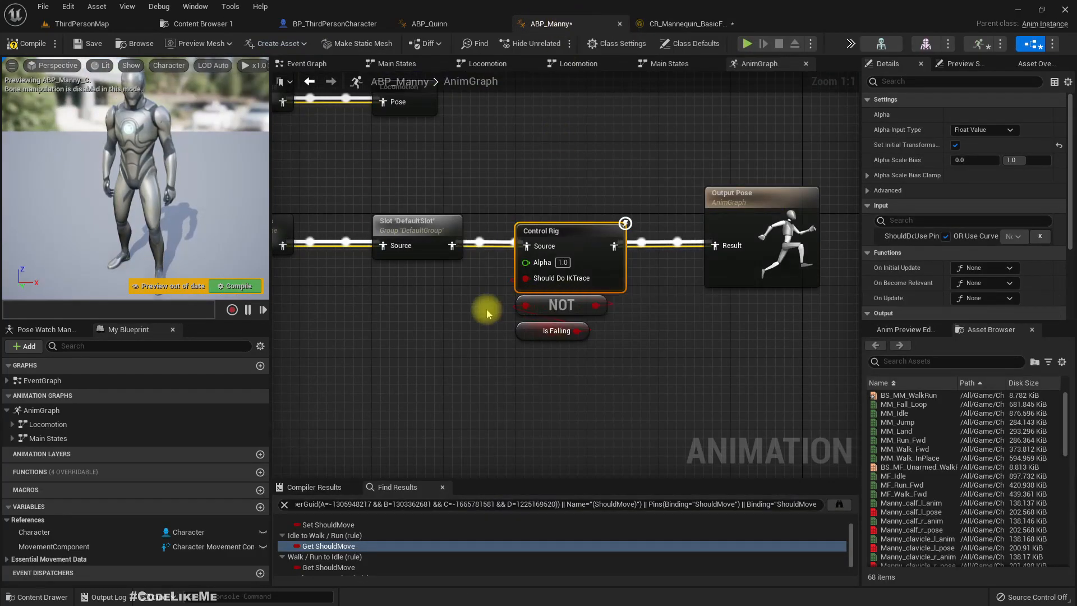
# Step: Move the NOT and Is Falling nodes below the Control Rig node, break their link to Should Do IKTrace and turn that input off
pyautogui.moveTo(486, 308); pyautogui.dragTo(553, 344)
pyautogui.moveTo(577, 310); pyautogui.dragTo(550, 346)
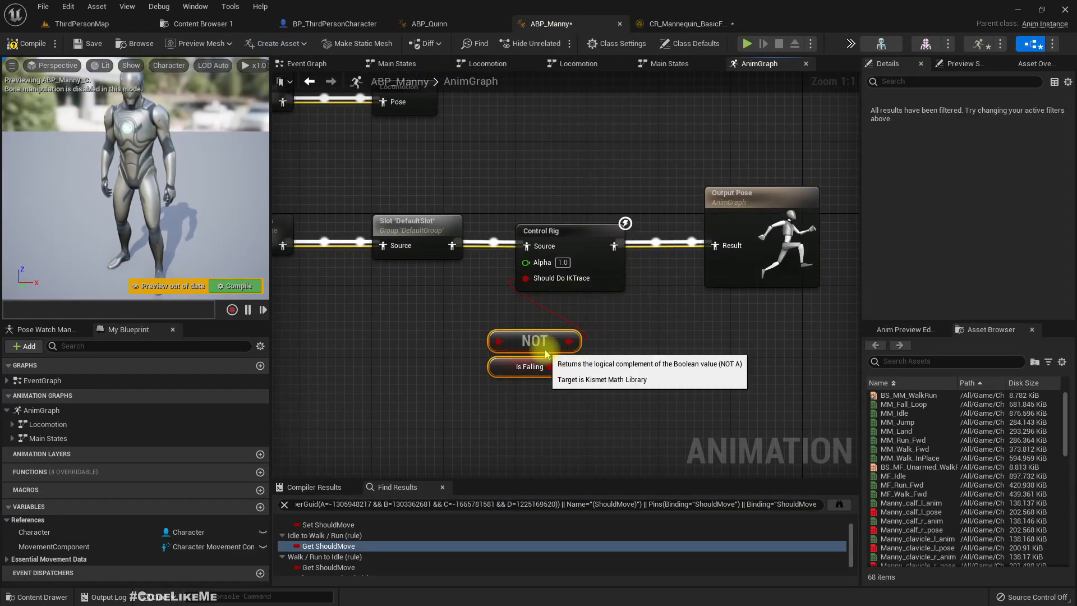
pyautogui.rightClick(525, 278)
pyautogui.click(562, 308)
pyautogui.click(598, 279)
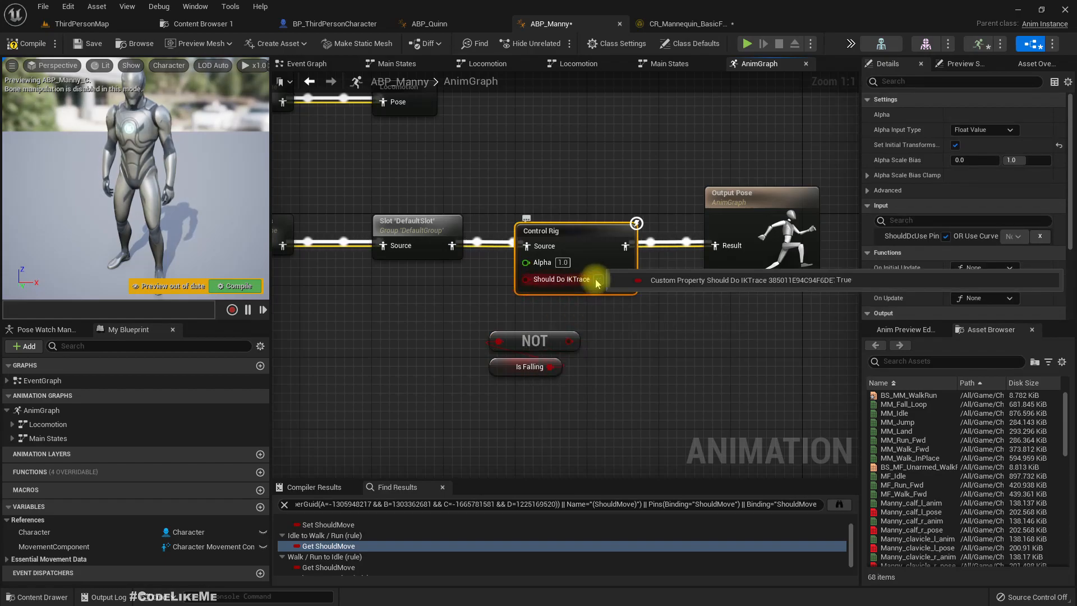
# Step: Playtest ThirdPersonMap by walking the character onto the ramp to check its feet on the slope, and stop the session
pyautogui.click(68, 23)
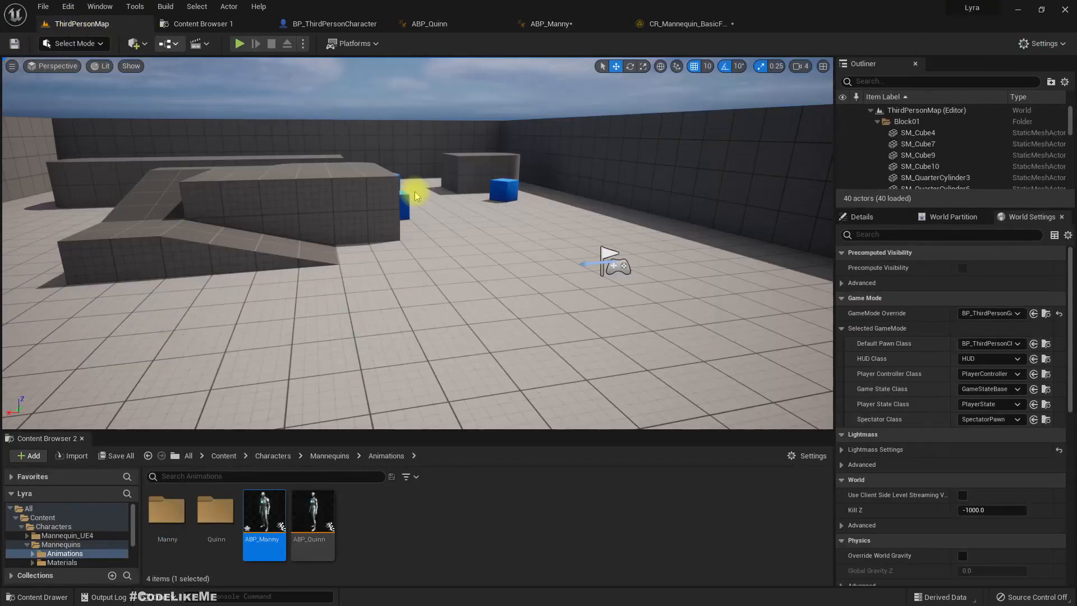
pyautogui.hotkey('alt', 'p')
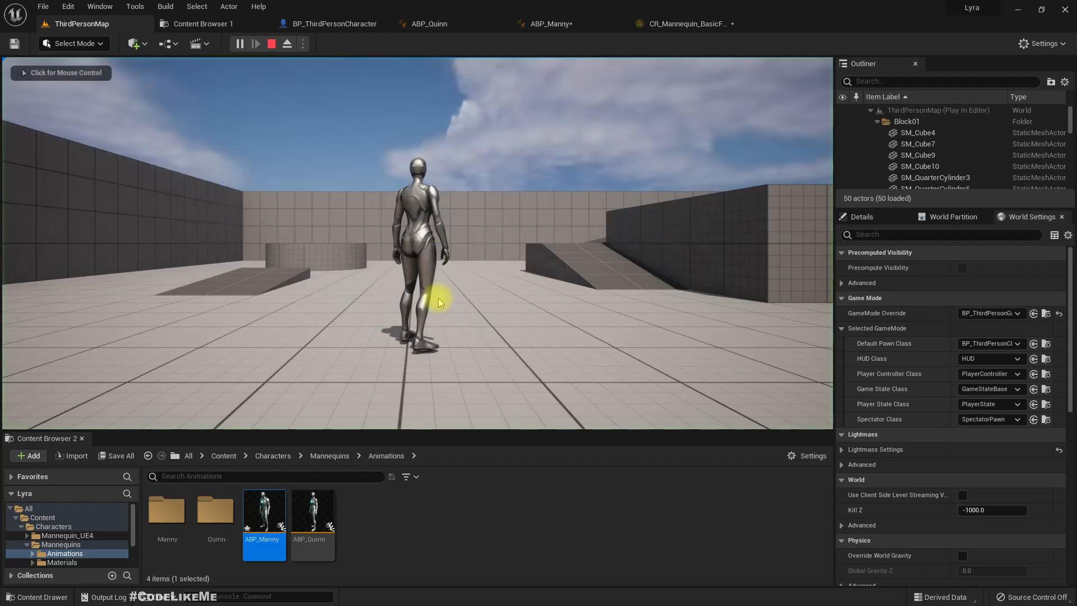
pyautogui.press('w')
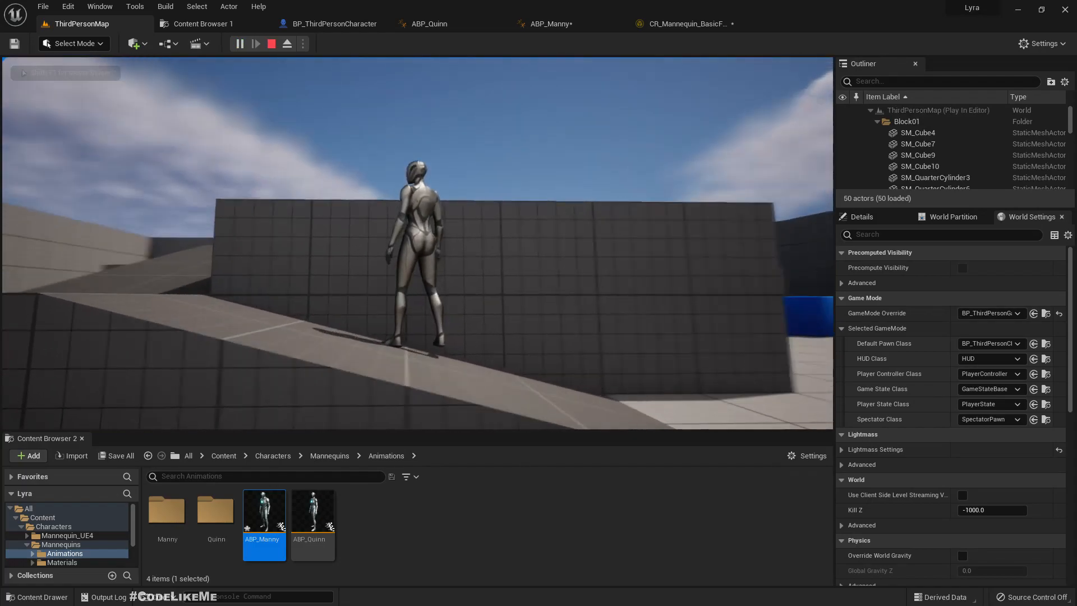
pyautogui.press('w')
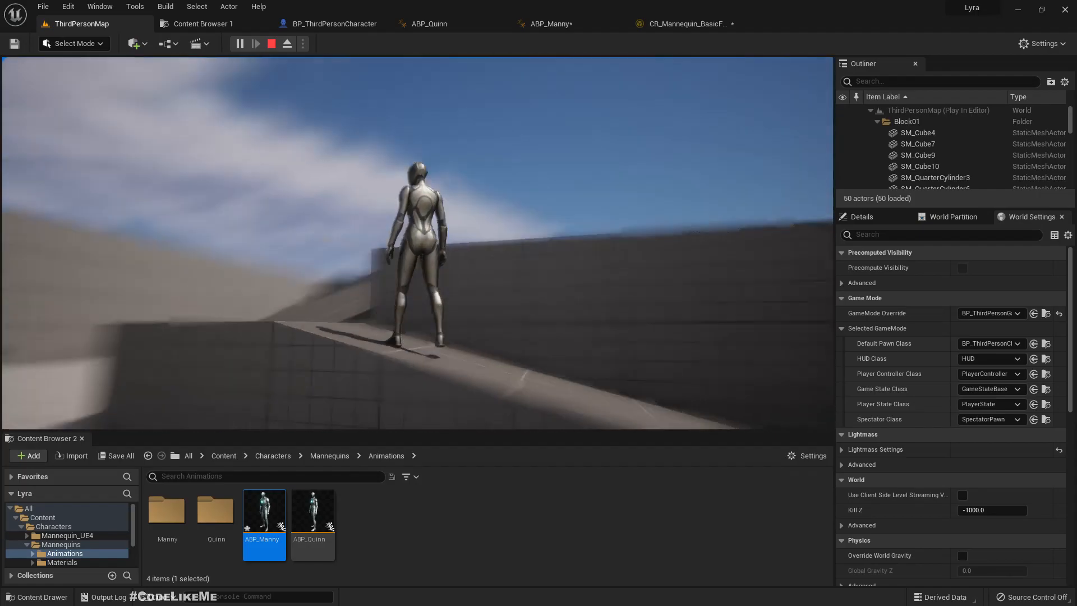
pyautogui.press('Escape')
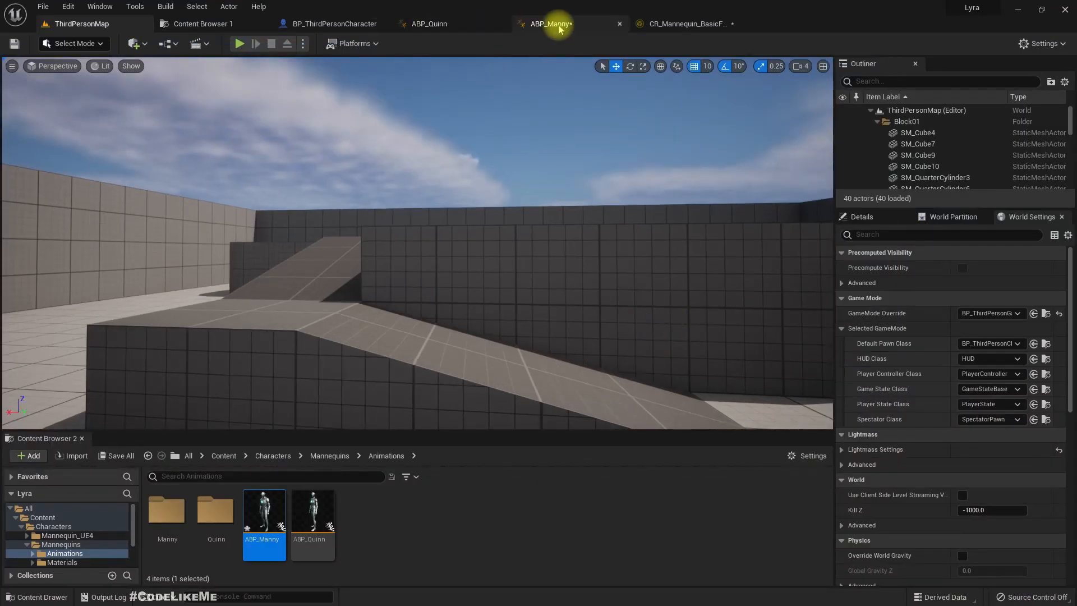
# Step: Turn on Should Do IKTrace on the Control Rig node in ABP_Manny's AnimGraph and compile the blueprint
pyautogui.click(555, 25)
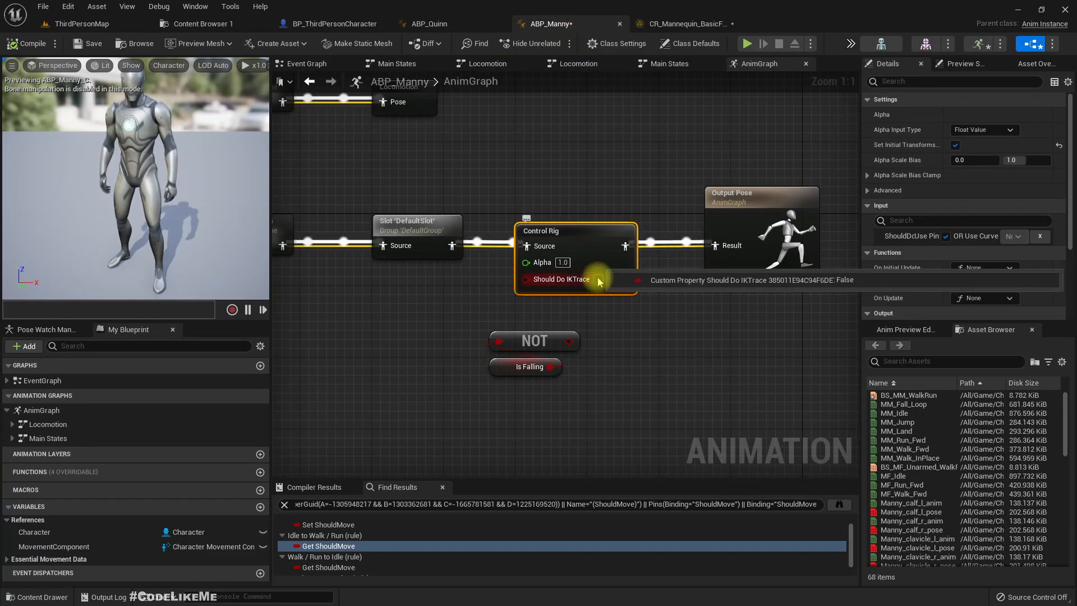
pyautogui.moveTo(568, 341); pyautogui.dragTo(583, 332)
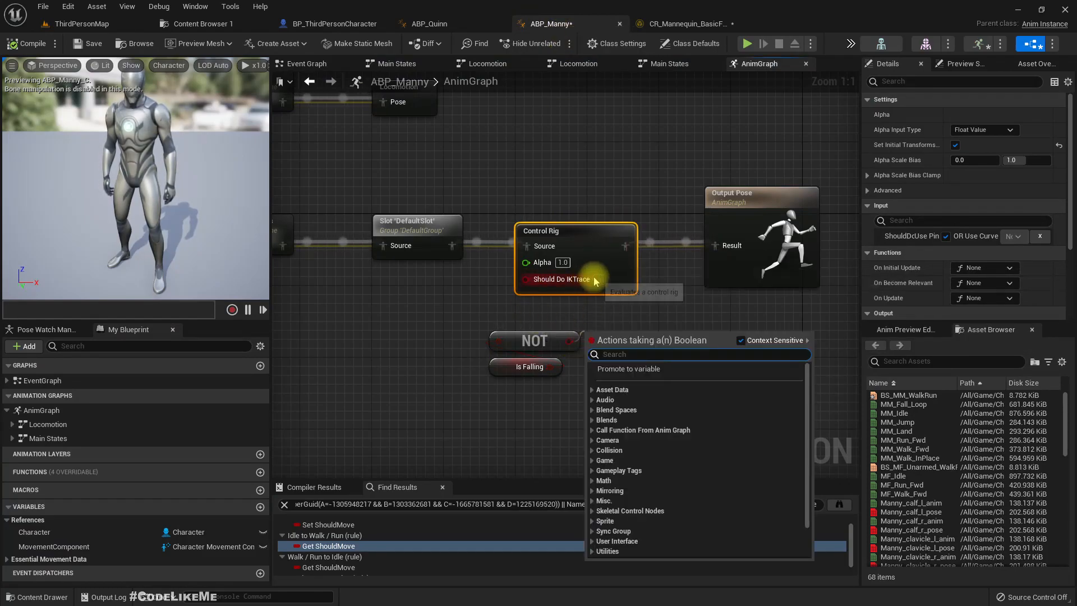
pyautogui.click(598, 279)
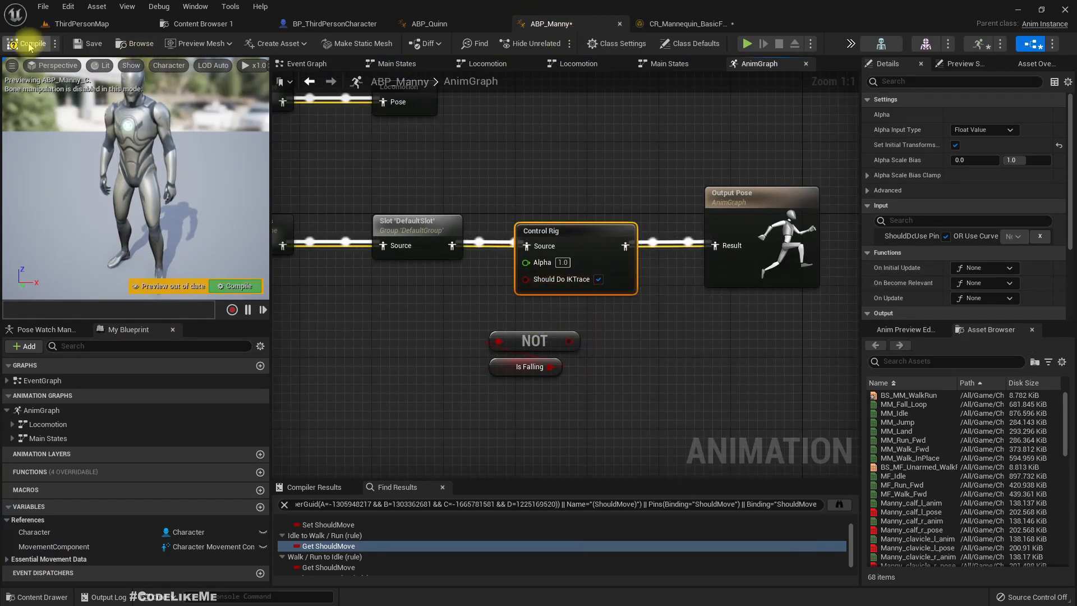
# Step: Playtest the map fullscreen by moving the character onto the ramp with foot tracing on, stop, and return to ABP_Manny's AnimGraph
pyautogui.click(68, 24)
pyautogui.press('F11')
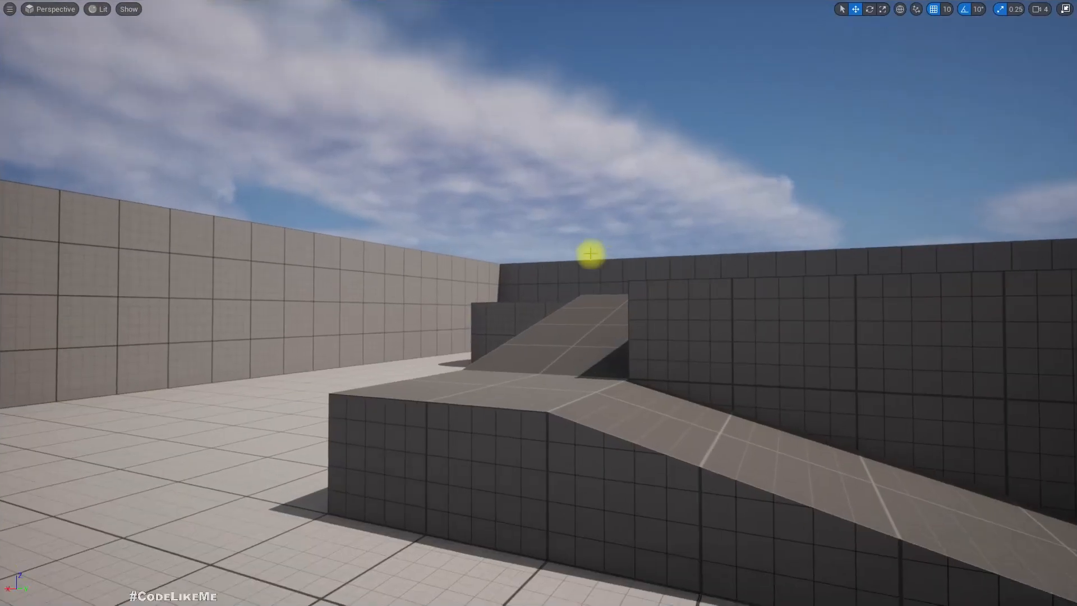
pyautogui.hotkey('alt', 'p')
pyautogui.click(538, 303)
pyautogui.press('w')
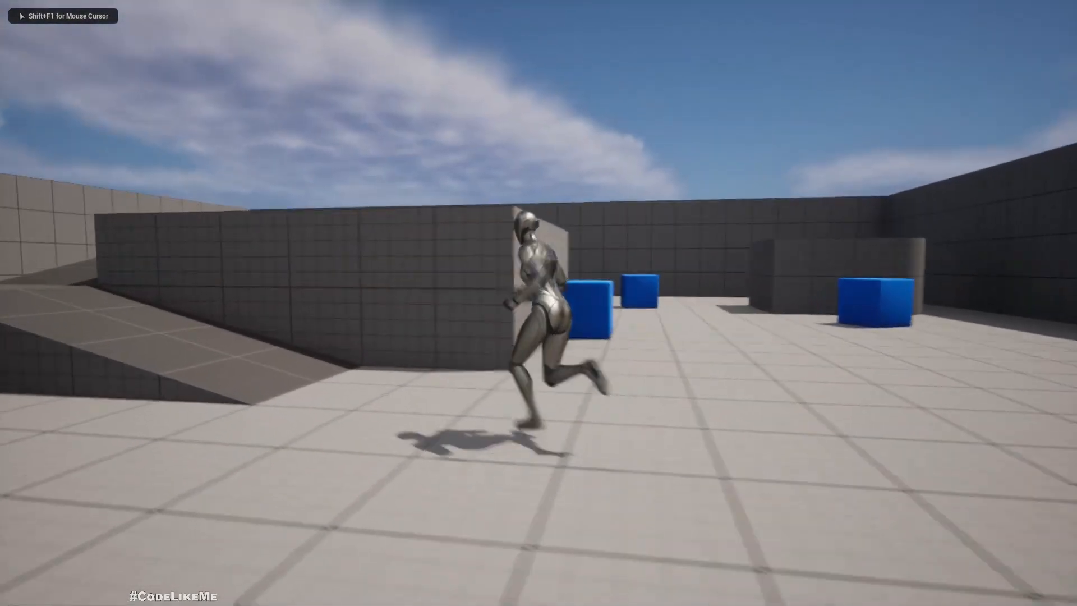
pyautogui.press('w')
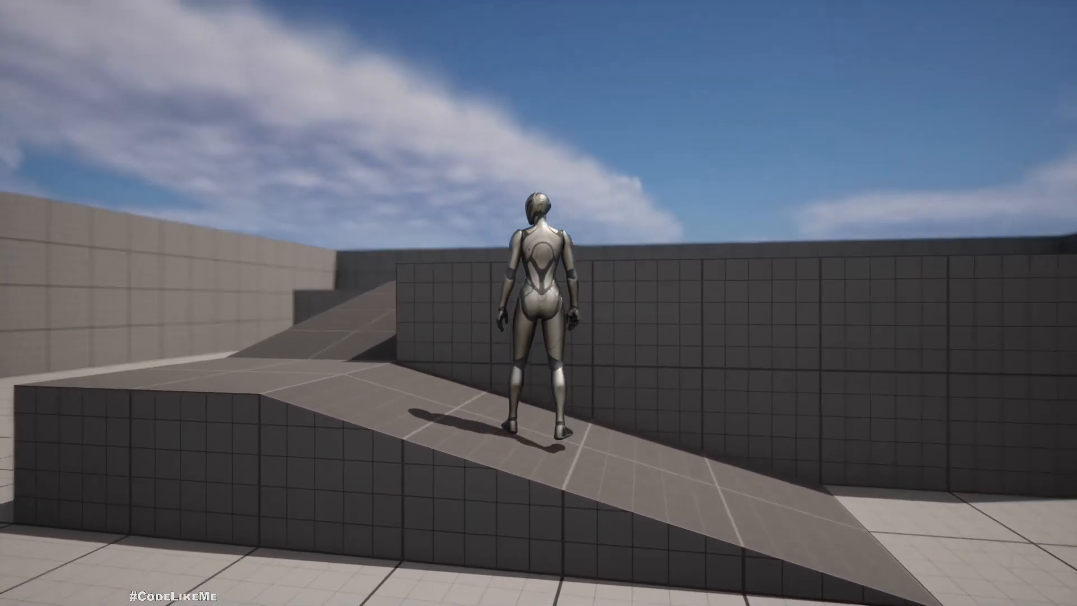
pyautogui.press('Escape')
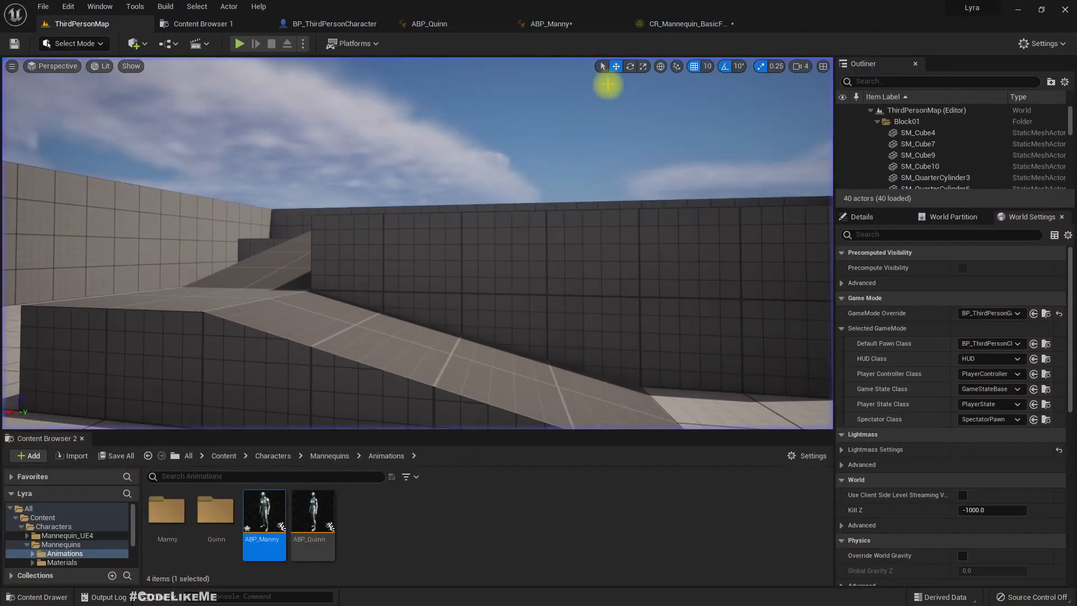
pyautogui.click(429, 25)
pyautogui.click(543, 26)
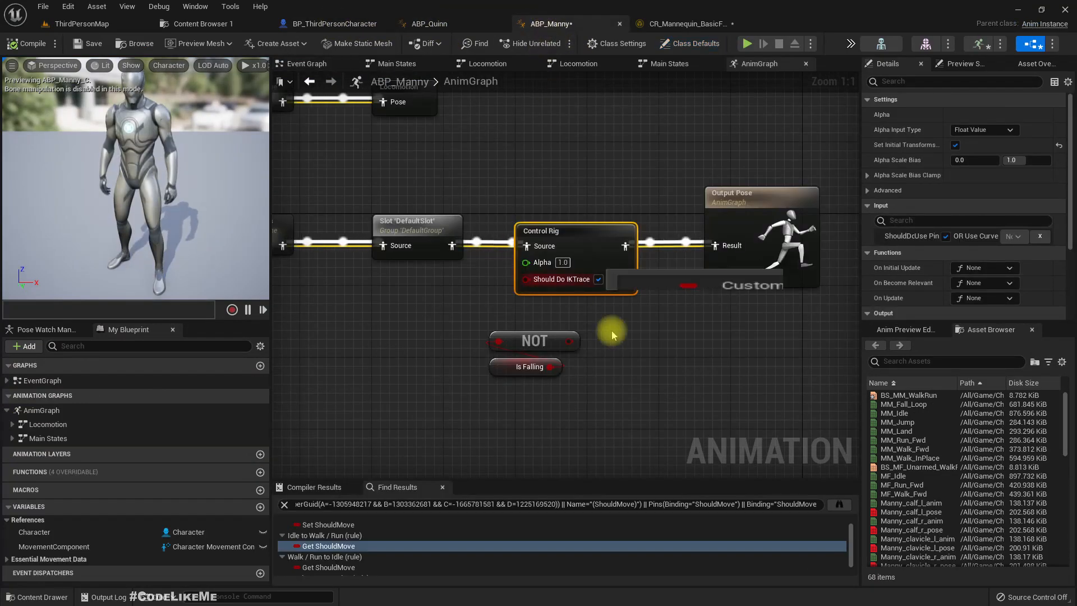
pyautogui.moveTo(621, 316); pyautogui.dragTo(637, 320, button='right')
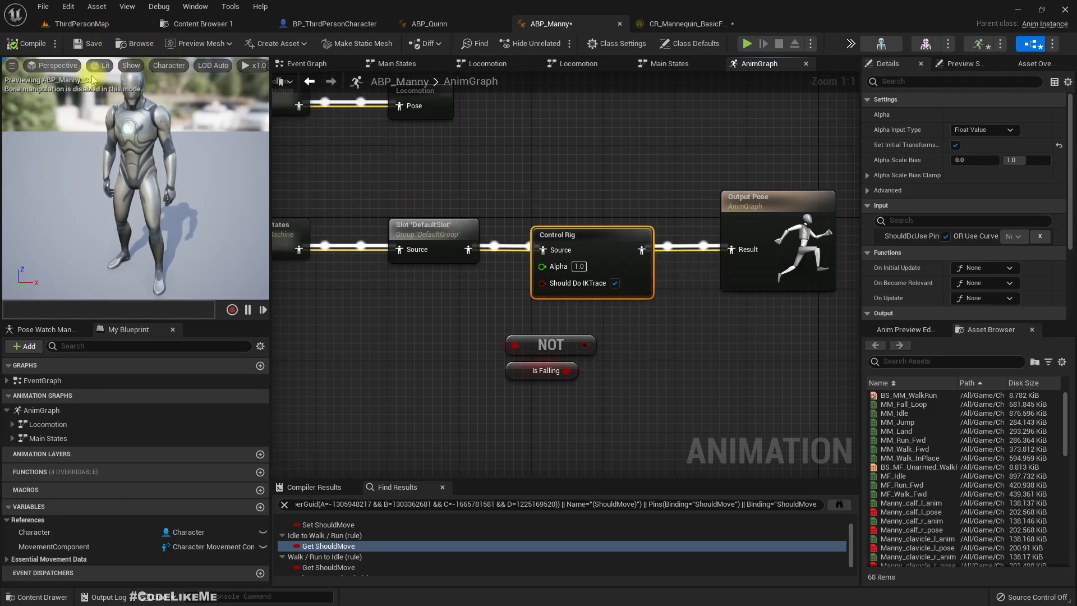
# Step: Playtest fullscreen once more, running and jumping over the ramps and raised platform to check foot placement, and end the session
pyautogui.click(91, 22)
pyautogui.press('F11')
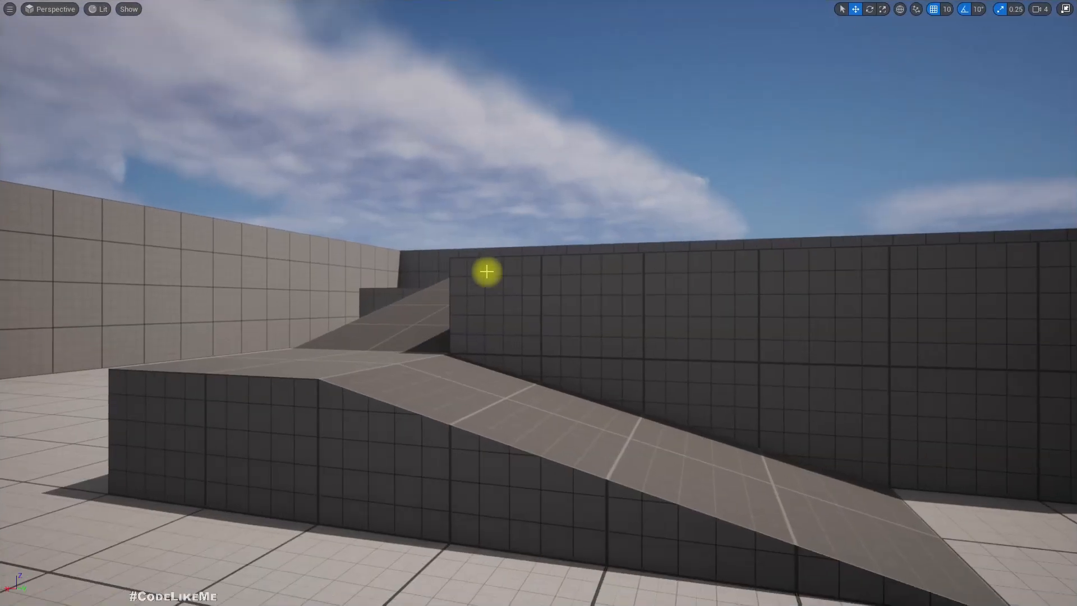
pyautogui.hotkey('alt', 'p')
pyautogui.click(484, 275)
pyautogui.press('w')
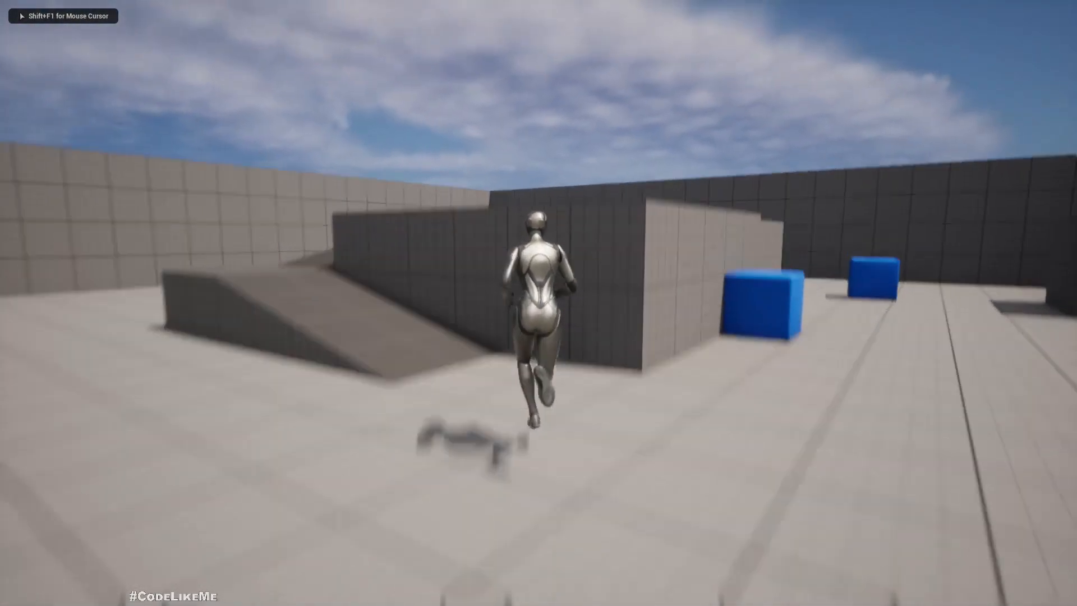
pyautogui.press('space')
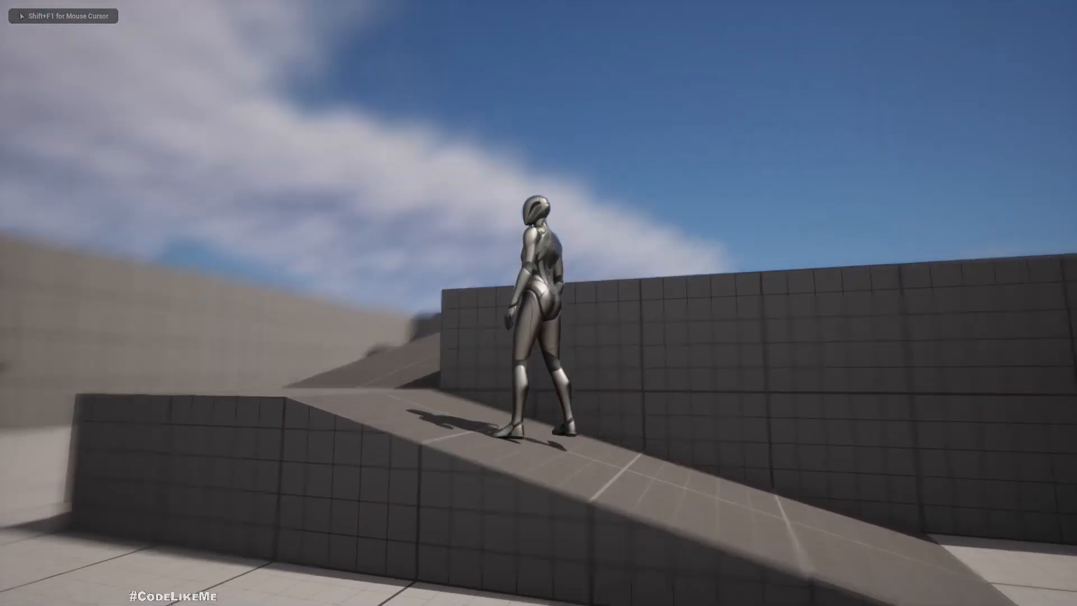
pyautogui.press('w')
pyautogui.press('w')
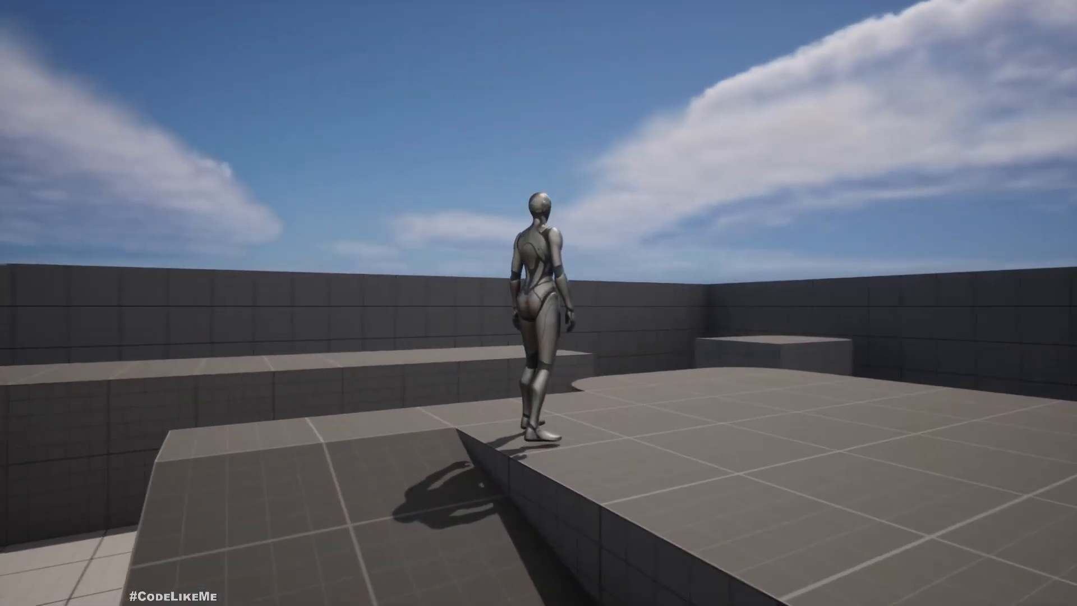
pyautogui.press('w')
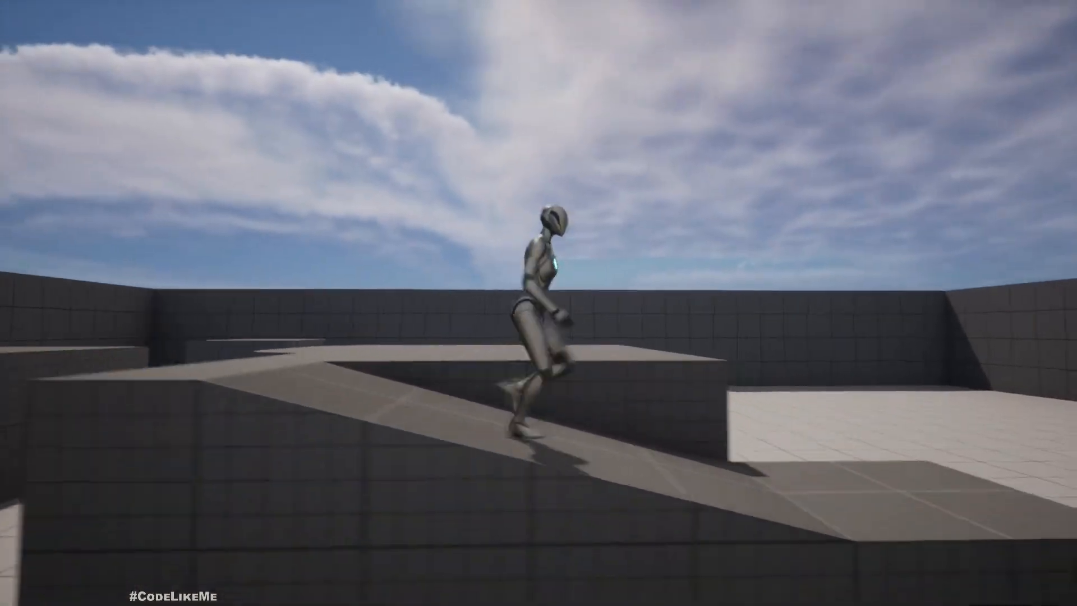
pyautogui.press('Escape')
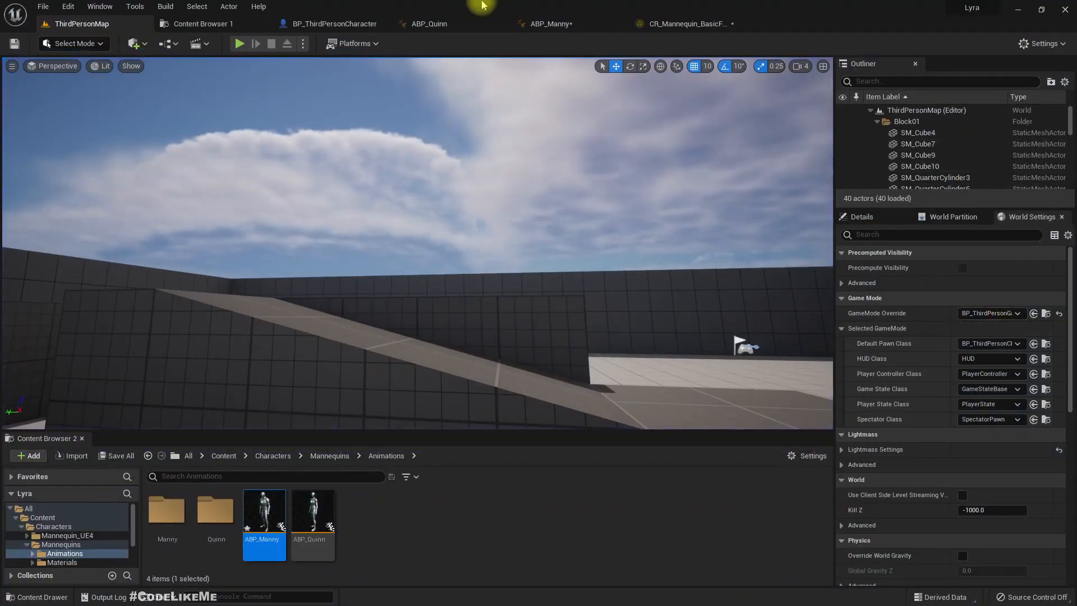
# Step: Connect the NOT node to the Control Rig's Should Do IKTrace input in ABP_Manny, and break that link again
pyautogui.click(471, 22)
pyautogui.click(552, 23)
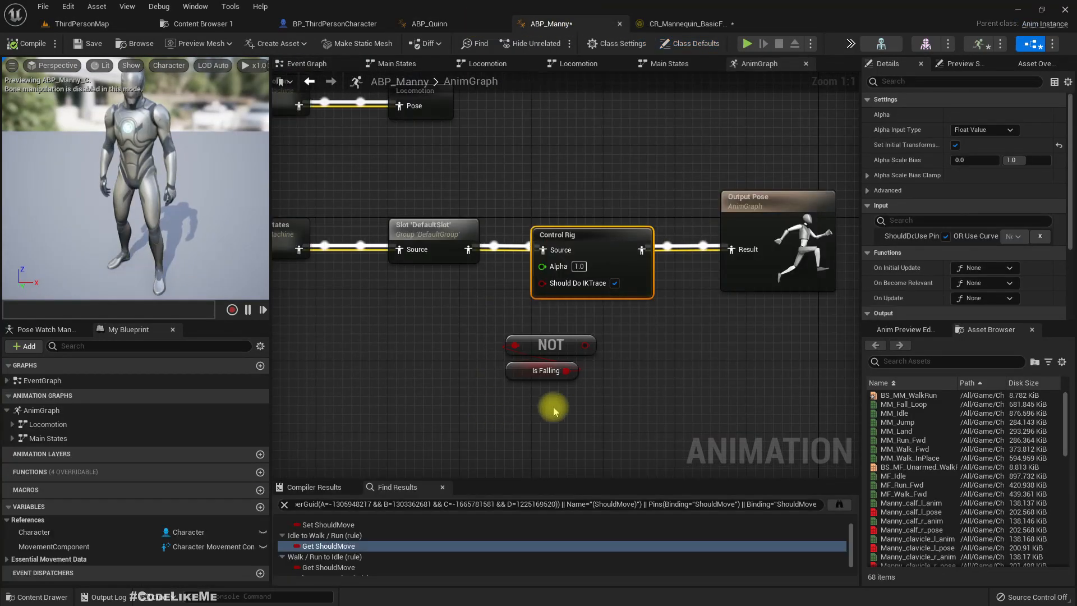
pyautogui.moveTo(586, 346); pyautogui.dragTo(542, 283)
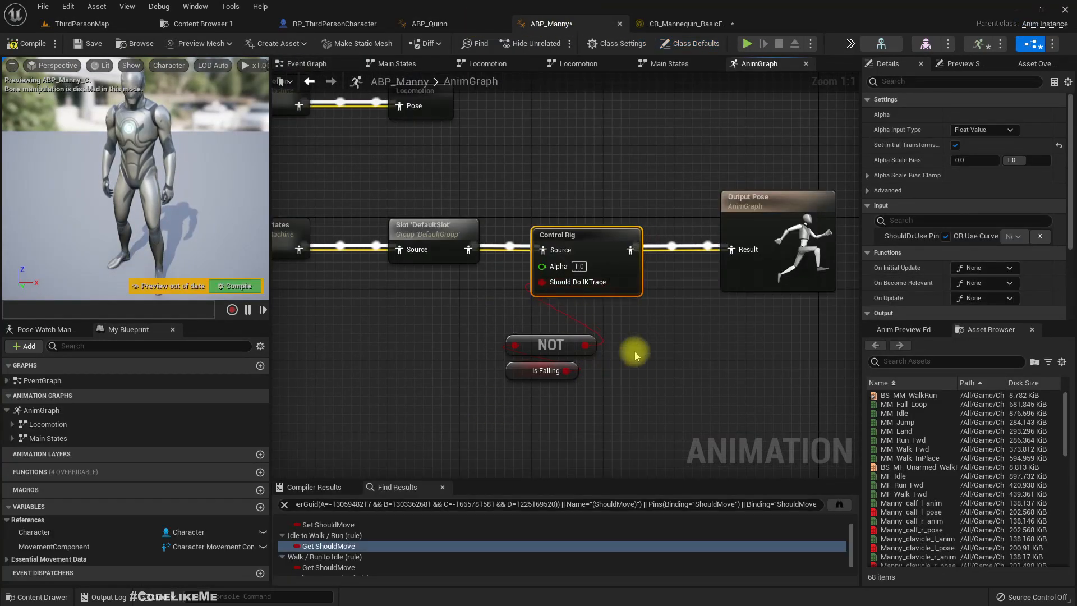
pyautogui.rightClick(541, 282)
pyautogui.click(580, 318)
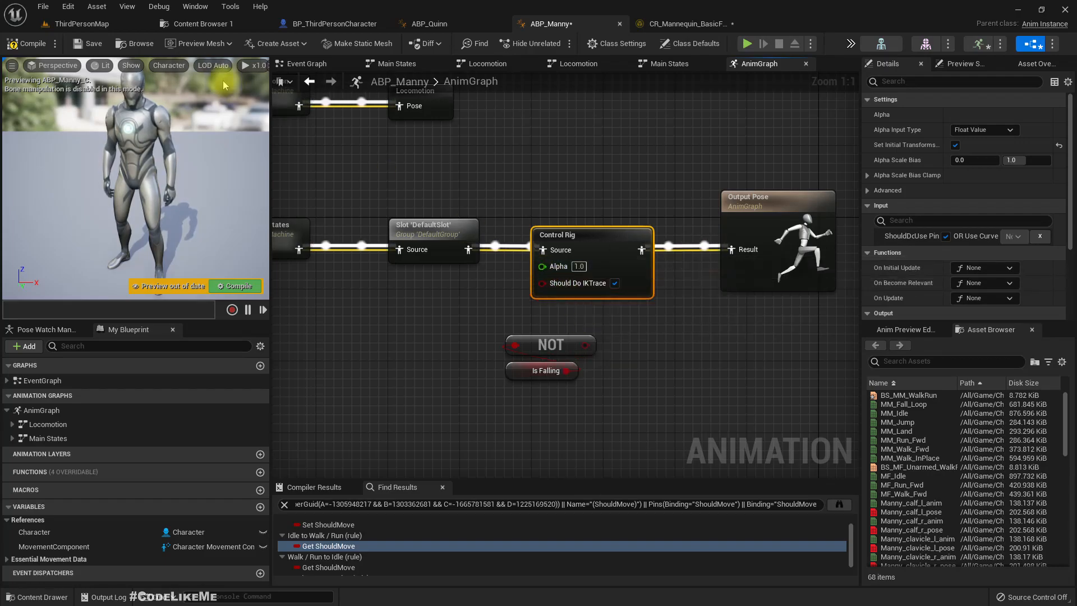
# Step: Start a play session in ThirdPersonMap and stand the character on the ramp's slope, leaving the session running
pyautogui.click(102, 24)
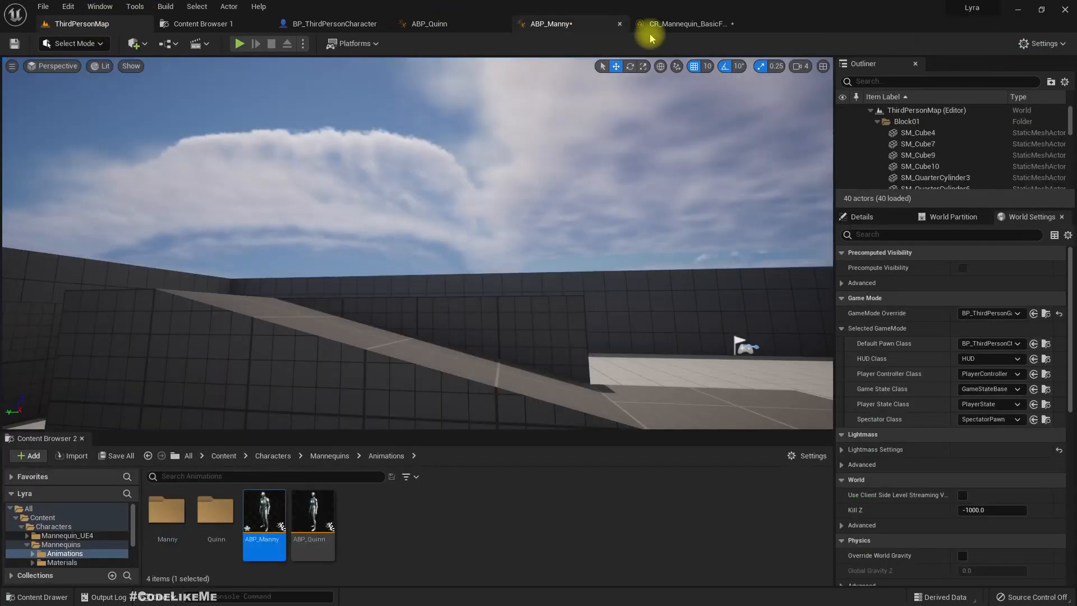
pyautogui.click(241, 44)
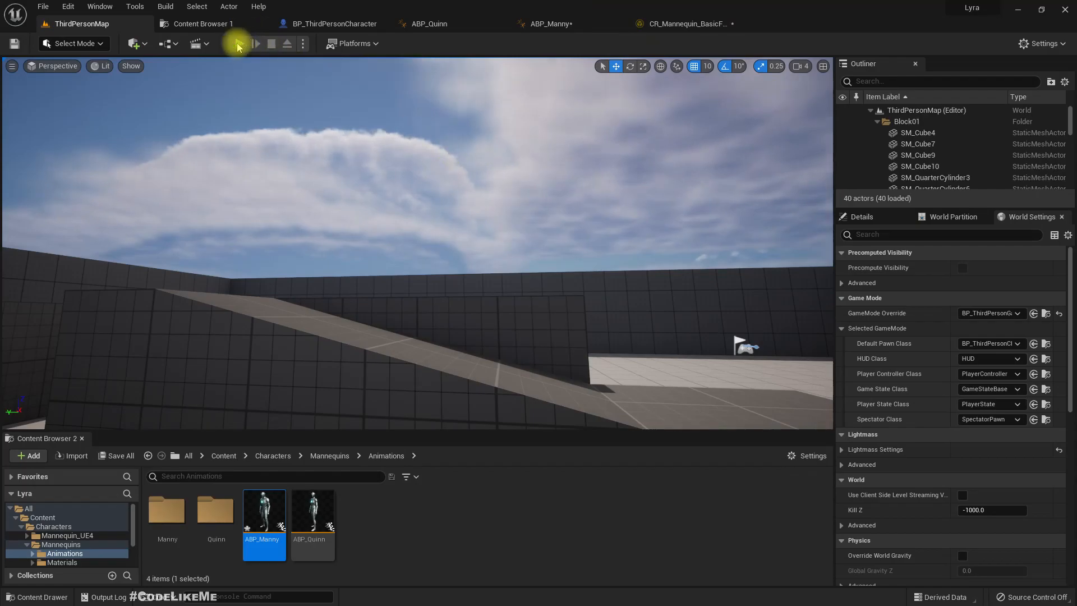
pyautogui.press('w')
pyautogui.press('a')
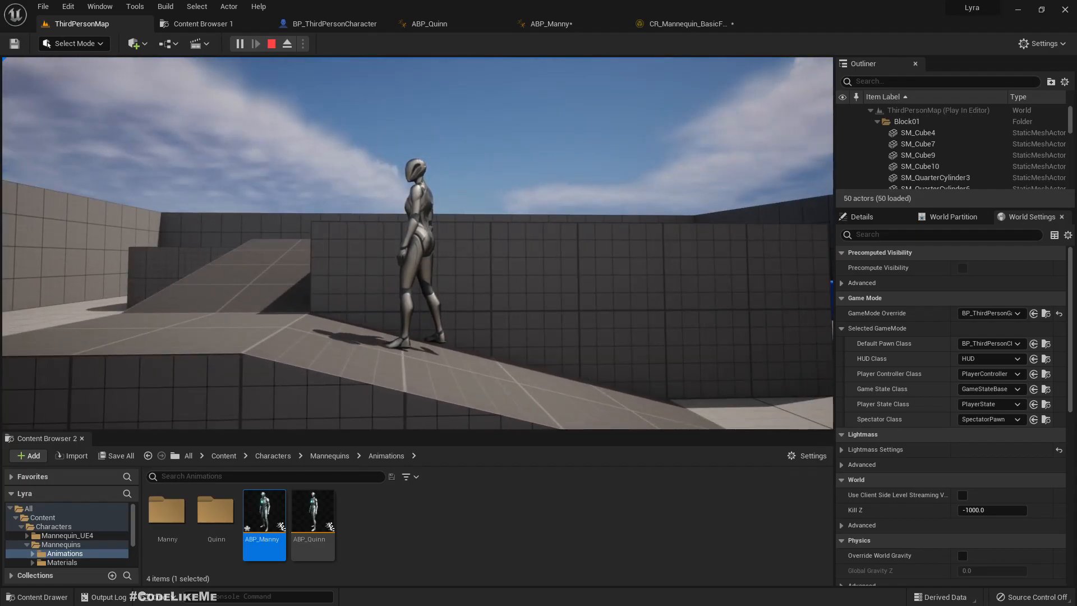
# Step: Set the debug object of the foot IK control rig to CR_Mannequin_BasicFootIK in BP_ThirdPersonCharacter_C_0
pyautogui.click(668, 25)
pyautogui.click(365, 44)
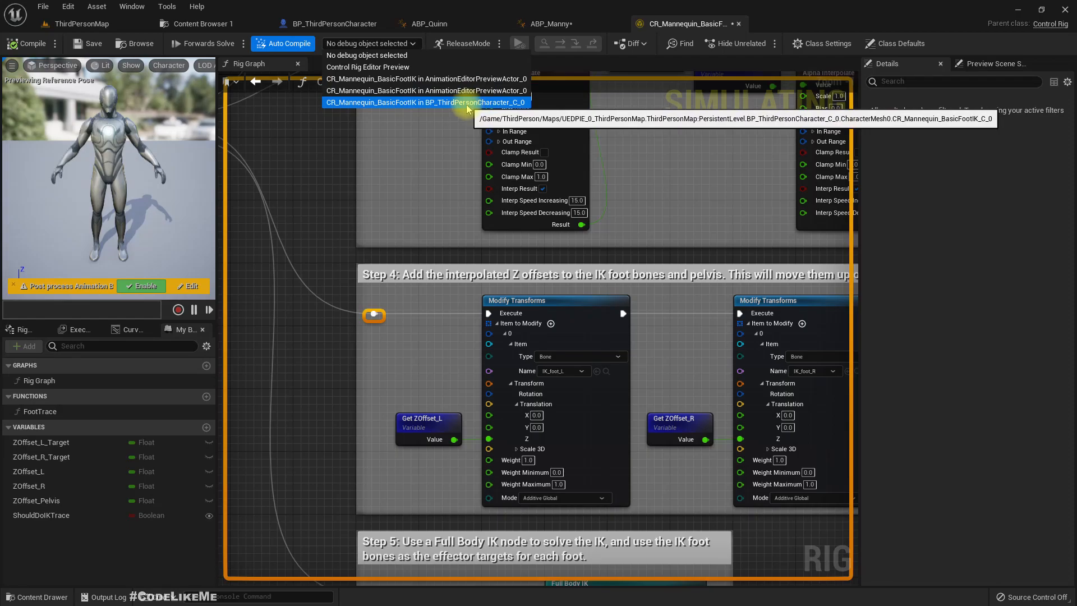
pyautogui.click(416, 103)
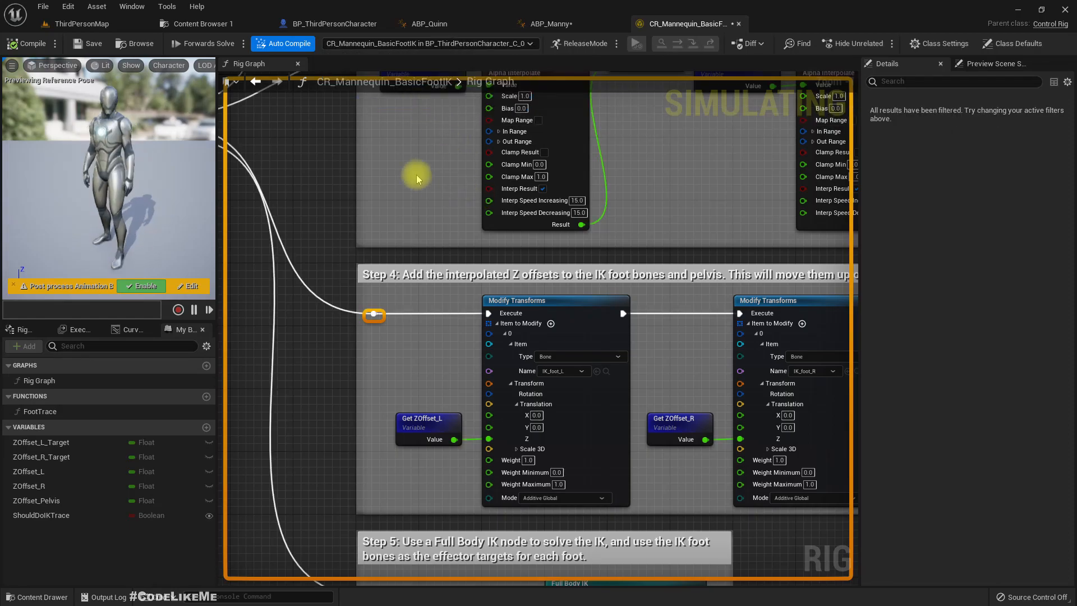
# Step: Examine the live execution flow from Forwards Solve through the Step 1 branch and the other rig steps, and return to ThirdPersonMap
pyautogui.scroll(-7, 507, 252)
pyautogui.scroll(2, 478, 250)
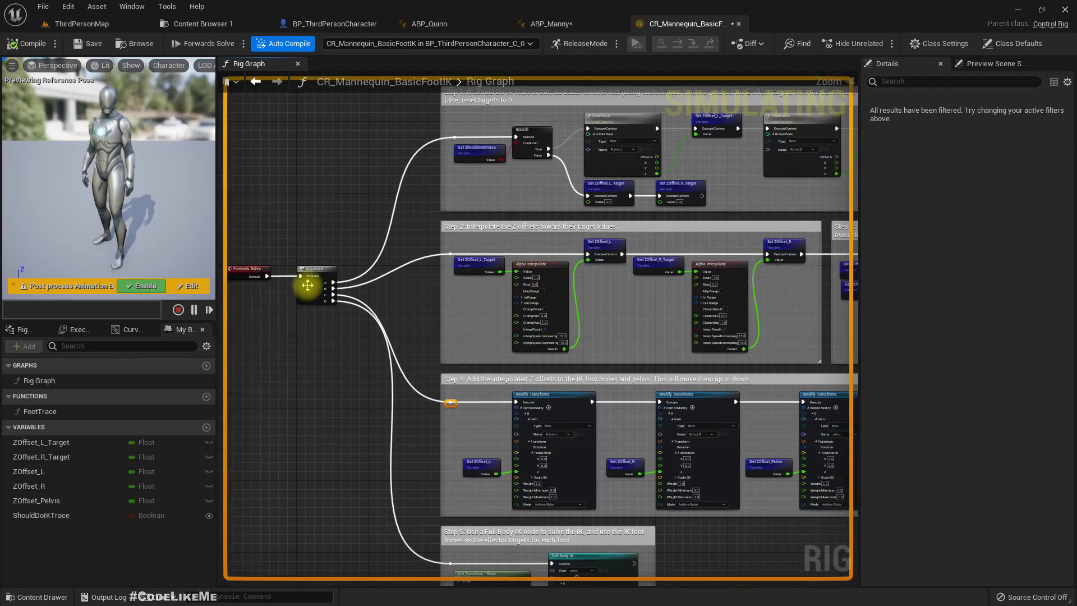
pyautogui.moveTo(370, 191); pyautogui.dragTo(358, 188, button='right')
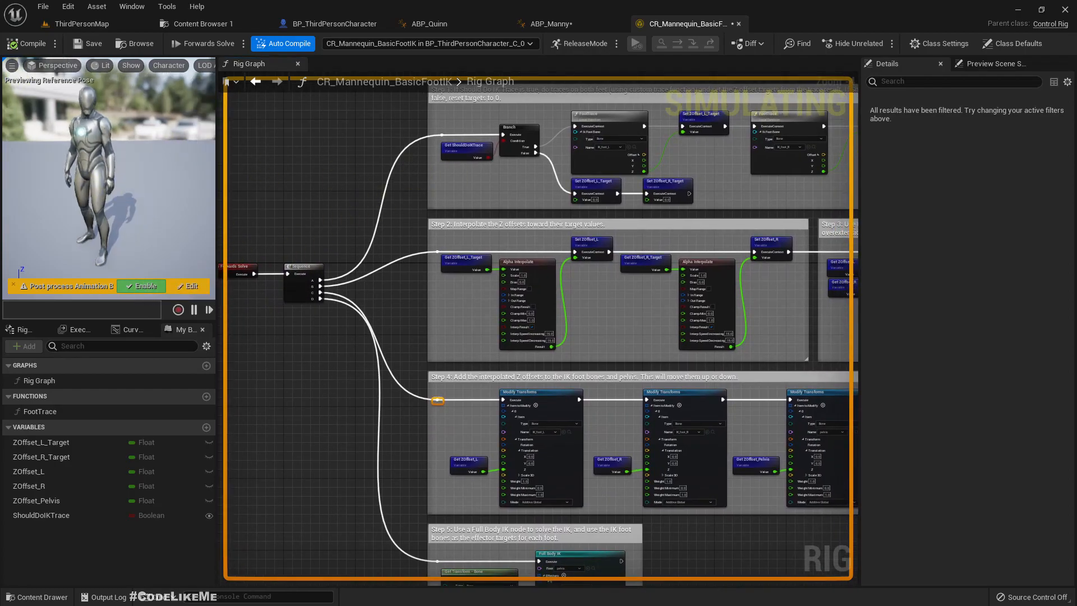
pyautogui.scroll(-3, 687, 178)
pyautogui.scroll(5, 680, 173)
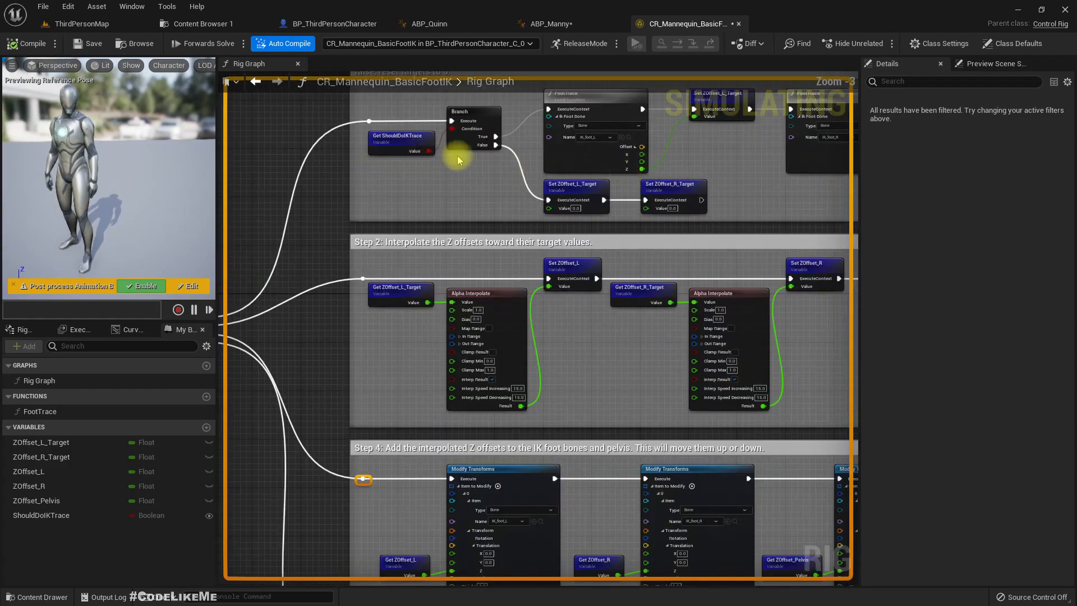
pyautogui.scroll(-3, 471, 212)
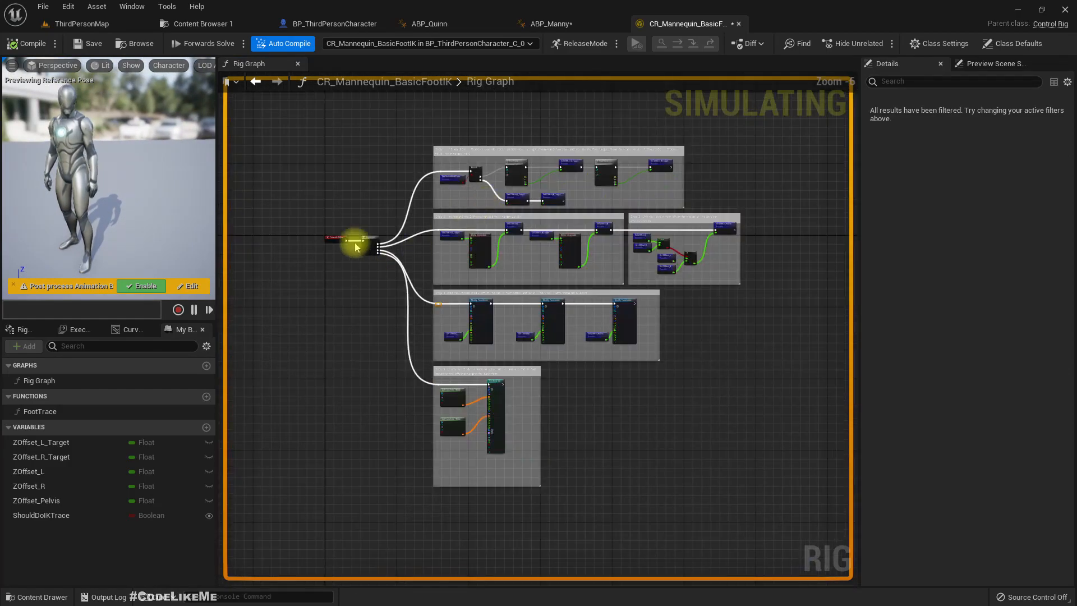
pyautogui.scroll(4, 354, 247)
pyautogui.click(75, 23)
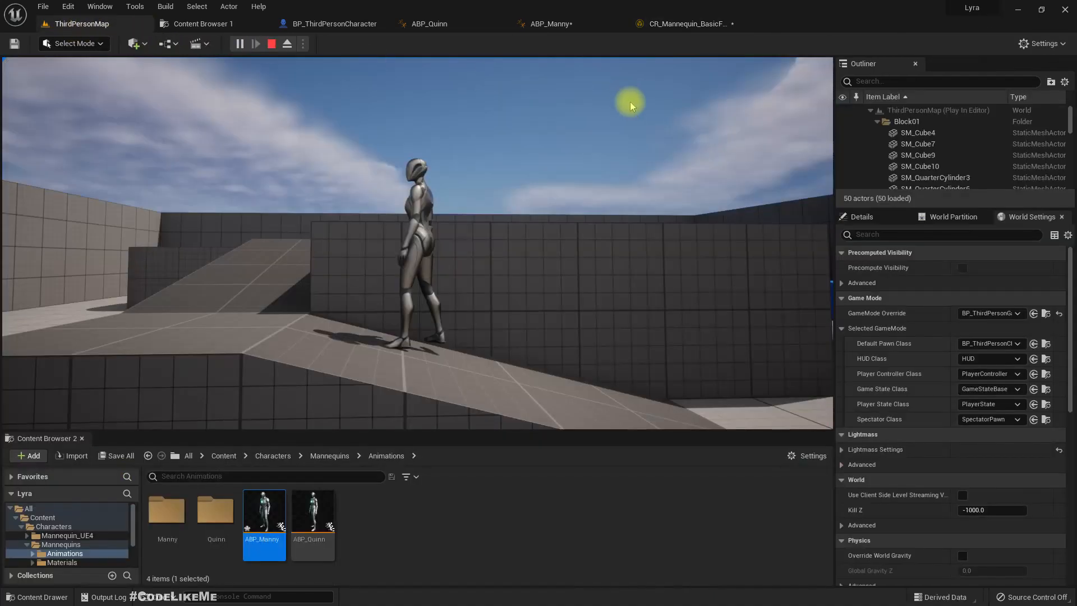
# Step: Move and jump the character around the ramp in the running play session, and free the mouse cursor with the session still running
pyautogui.click(612, 120)
pyautogui.press('w')
pyautogui.press('space')
pyautogui.press('d')
pyautogui.hotkey('shift', 'F1')
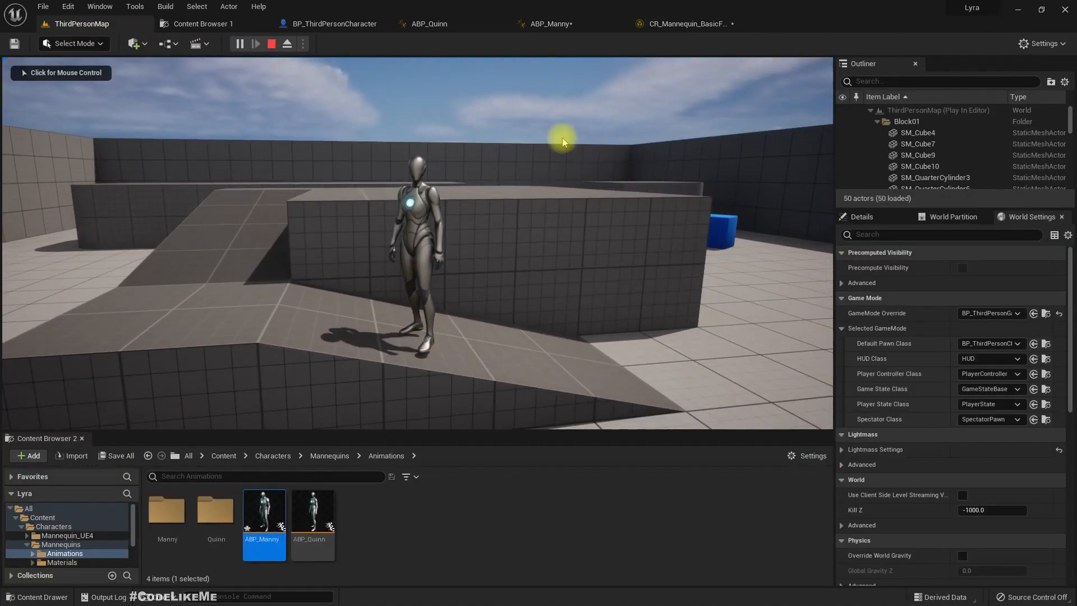
# Step: Float the CR_Mannequin_BasicFootIK editor as a widened window over ThirdPersonMap, with Forwards Solve and its Sequence branches in view
pyautogui.moveTo(690, 24); pyautogui.dragTo(685, 250)
pyautogui.moveTo(729, 220); pyautogui.dragTo(751, 122)
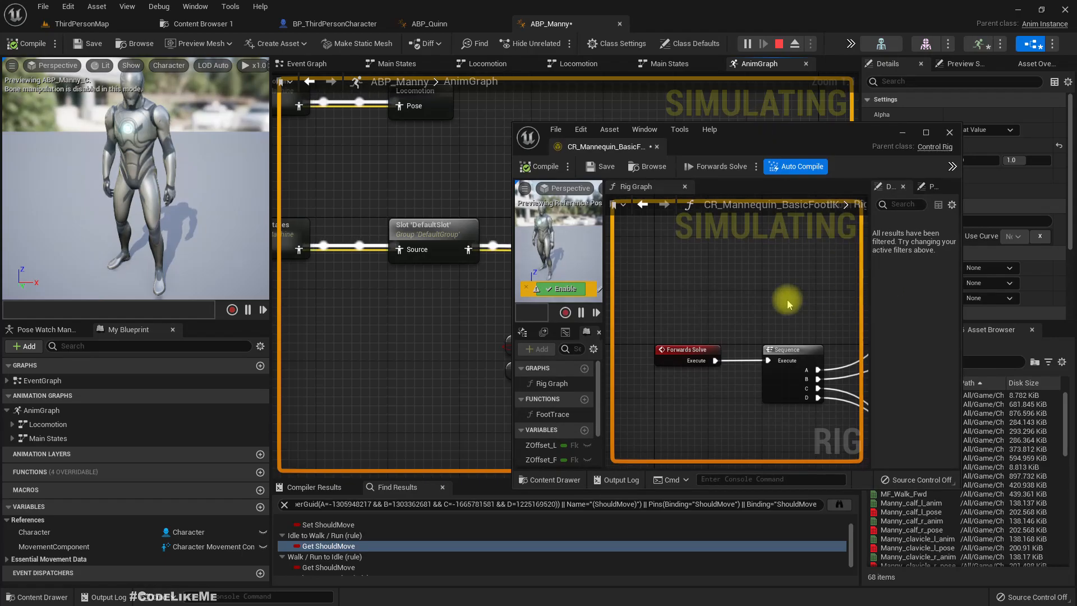
pyautogui.moveTo(960, 267); pyautogui.dragTo(1072, 268)
pyautogui.scroll(-5, 856, 319)
pyautogui.moveTo(854, 320); pyautogui.dragTo(709, 299, button='right')
pyautogui.click(130, 23)
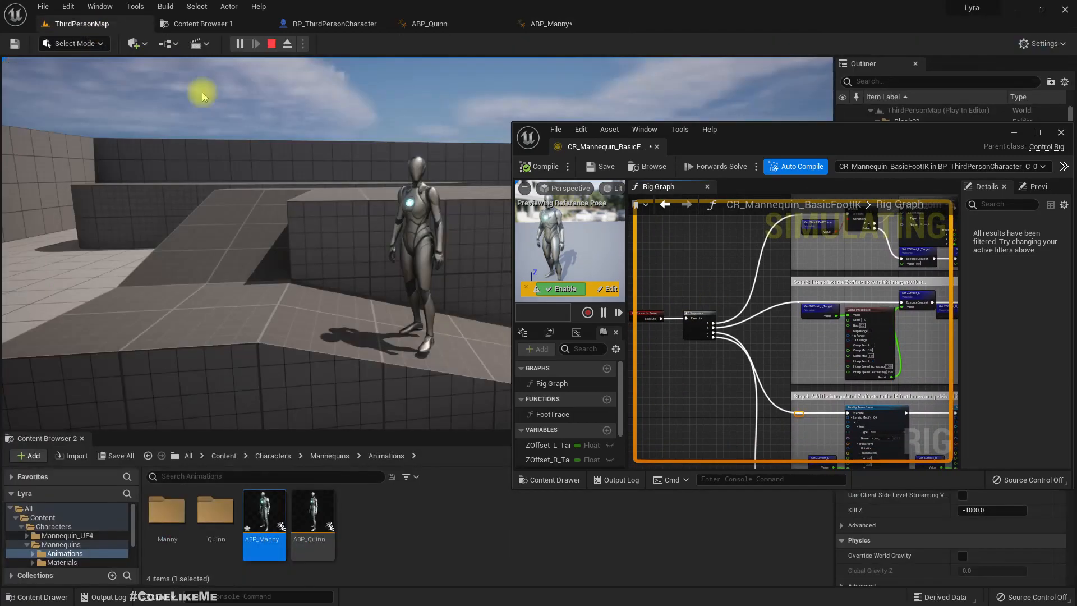
# Step: Run the character across the blocks beside the live rig graph, and redock the rig editor after stopping the play session
pyautogui.press('w')
pyautogui.press('w')
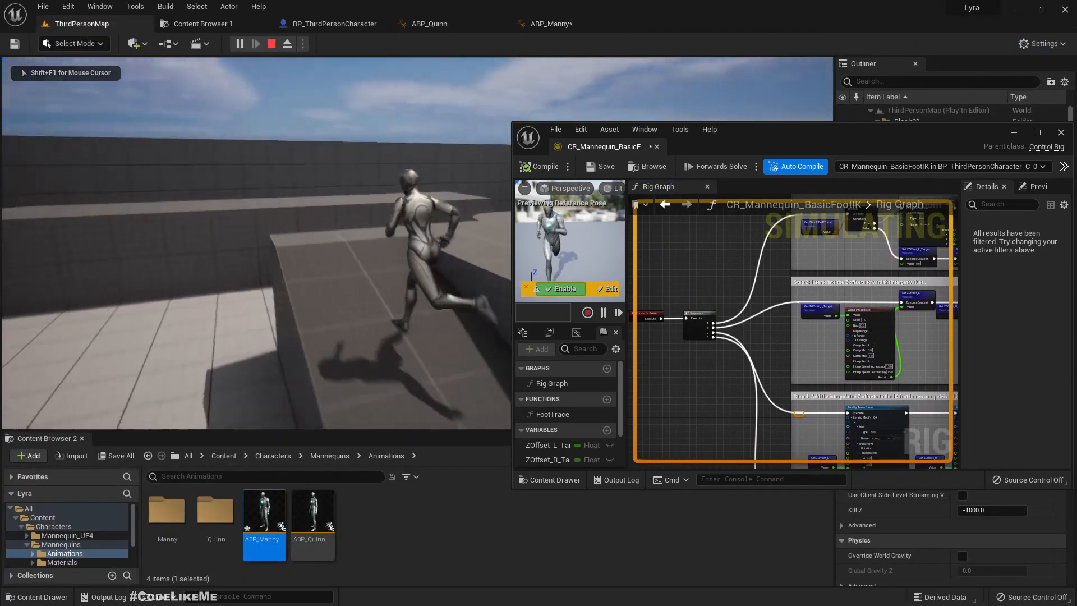
pyautogui.press('w')
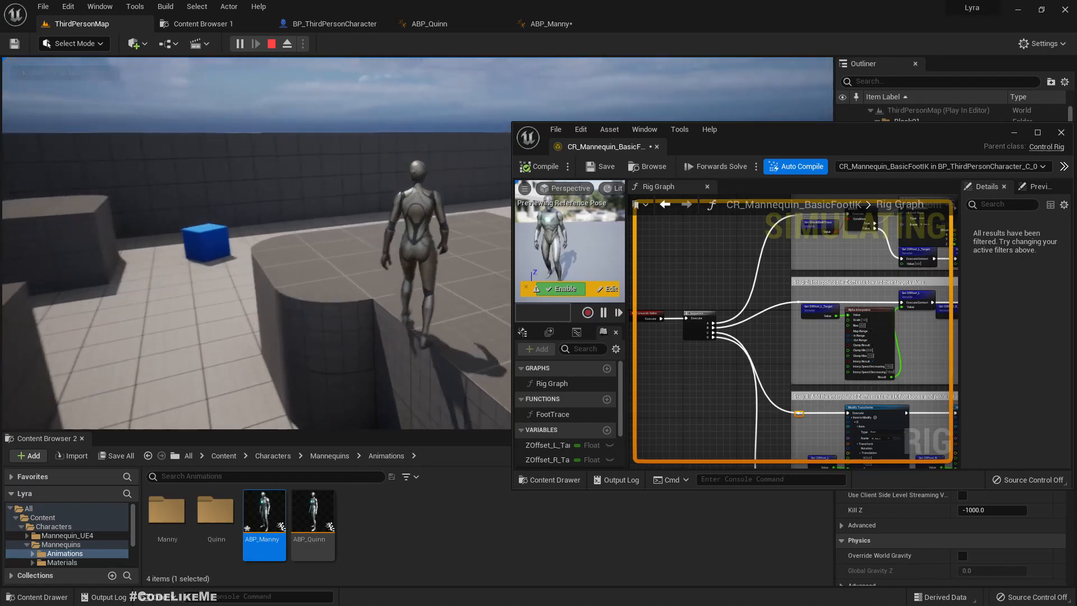
pyautogui.hotkey('shift', 'F1')
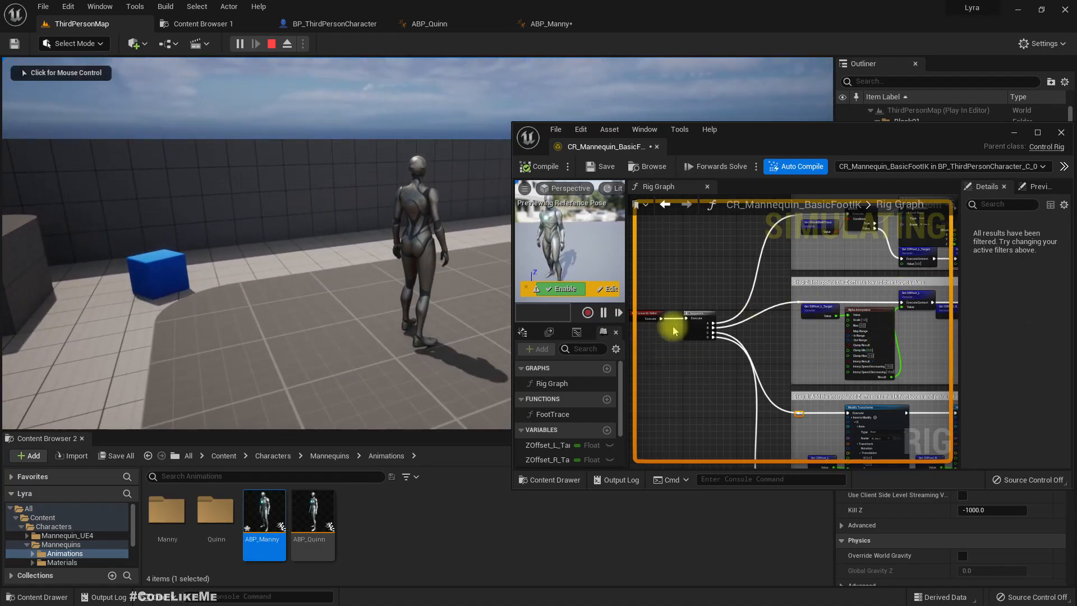
pyautogui.click(305, 301)
pyautogui.press('w')
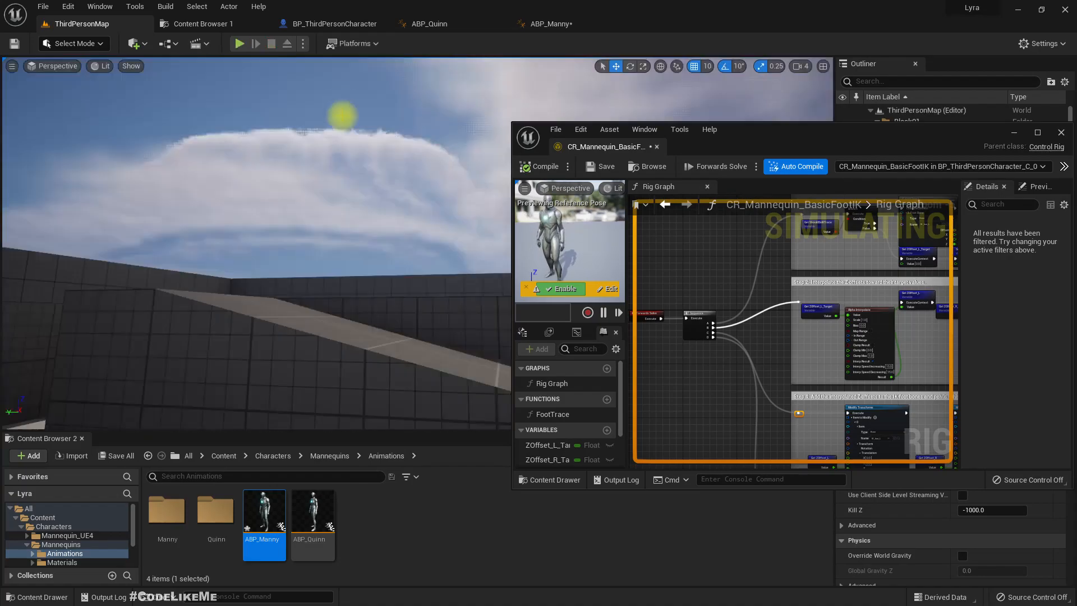
pyautogui.press('Escape')
pyautogui.moveTo(579, 149); pyautogui.dragTo(644, 23)
# Step: Move the Control Rig node slightly toward Output Pose in ABP_Manny and connect the NOT node to its Should Do IKTrace input
pyautogui.click(548, 22)
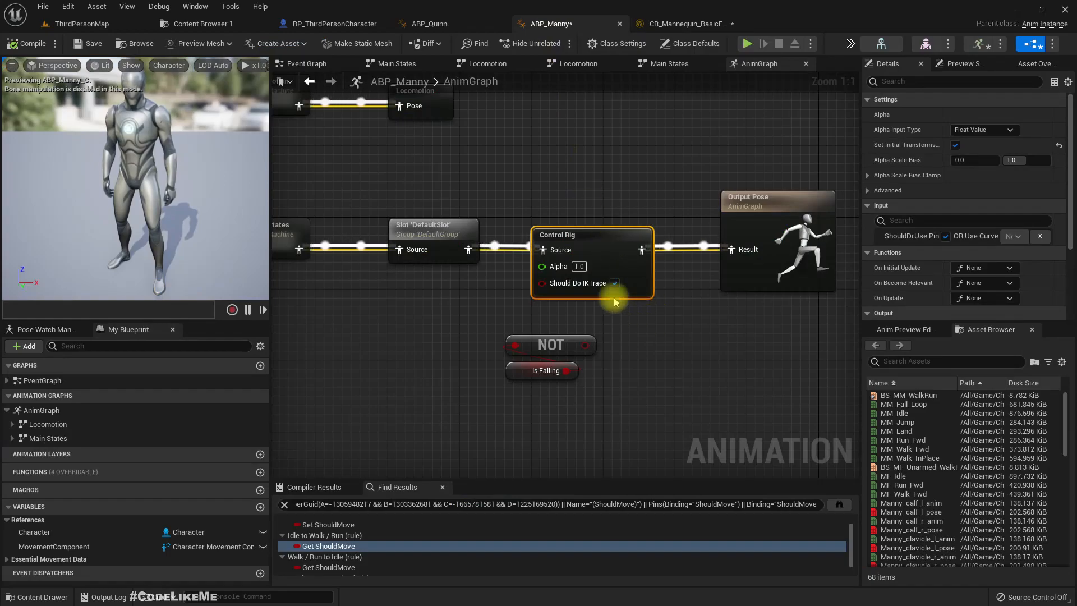
pyautogui.moveTo(579, 220); pyautogui.dragTo(590, 241)
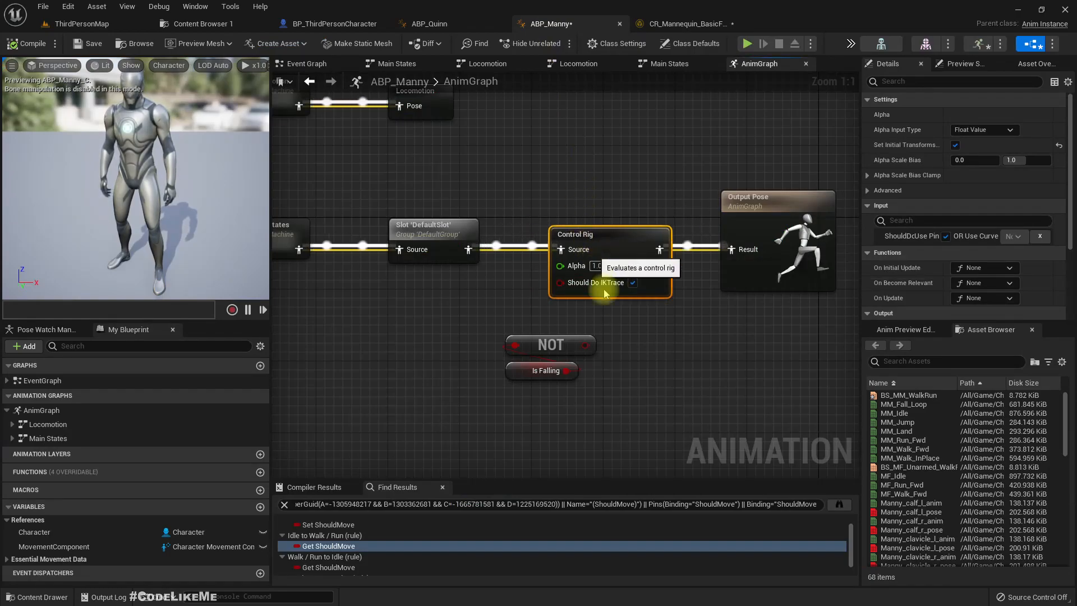
pyautogui.moveTo(586, 345); pyautogui.dragTo(560, 282)
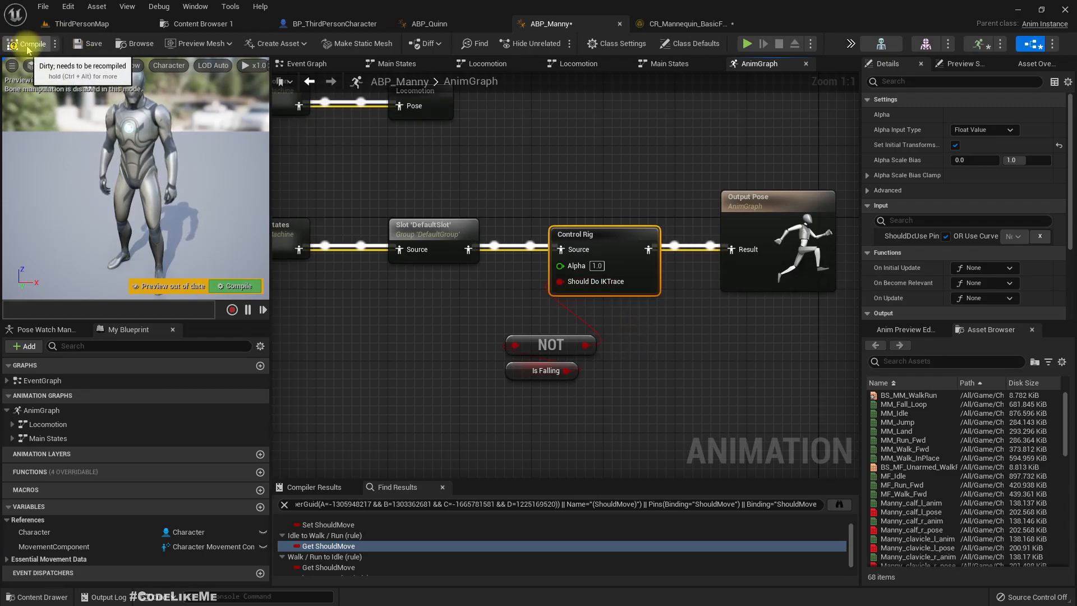
# Step: Start a play session in ThirdPersonMap and run the character onto the ramp, leaving the session running with the cursor free
pyautogui.click(78, 24)
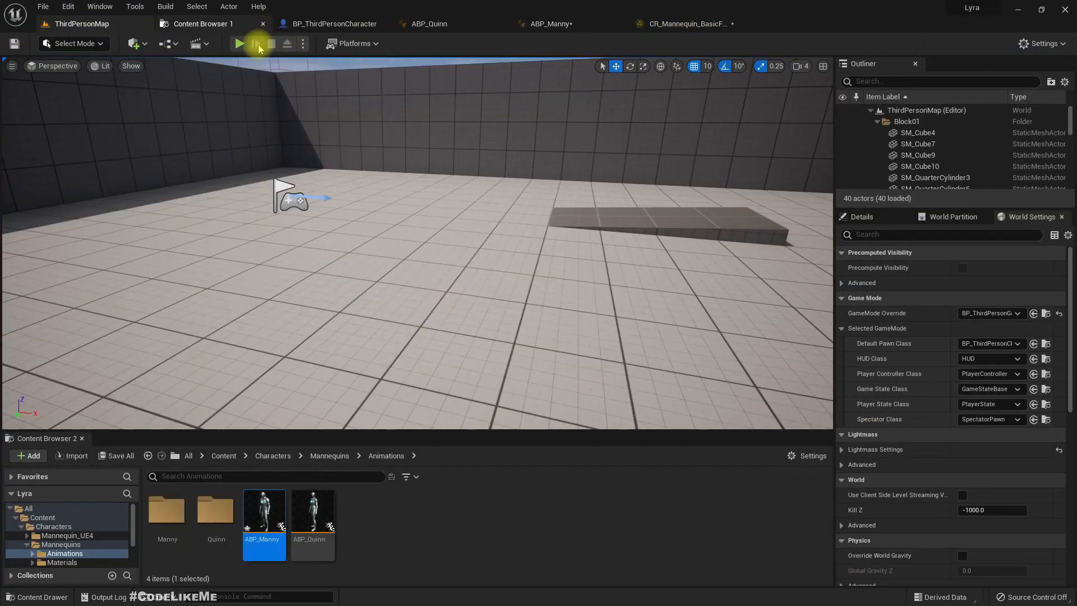
pyautogui.click(239, 44)
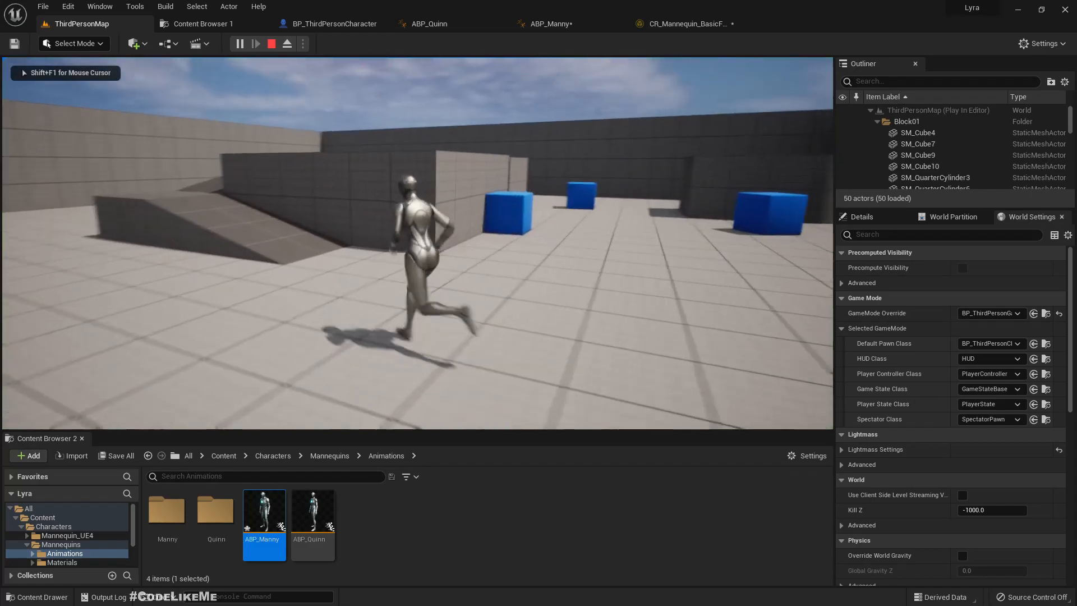
pyautogui.press('w')
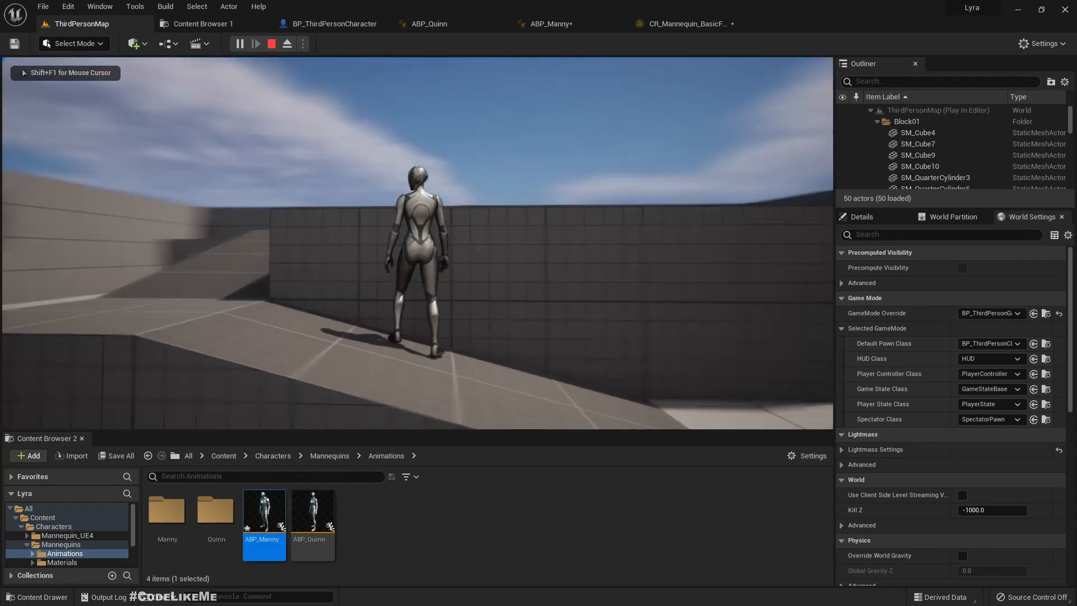
pyautogui.press('F11')
pyautogui.press('F11')
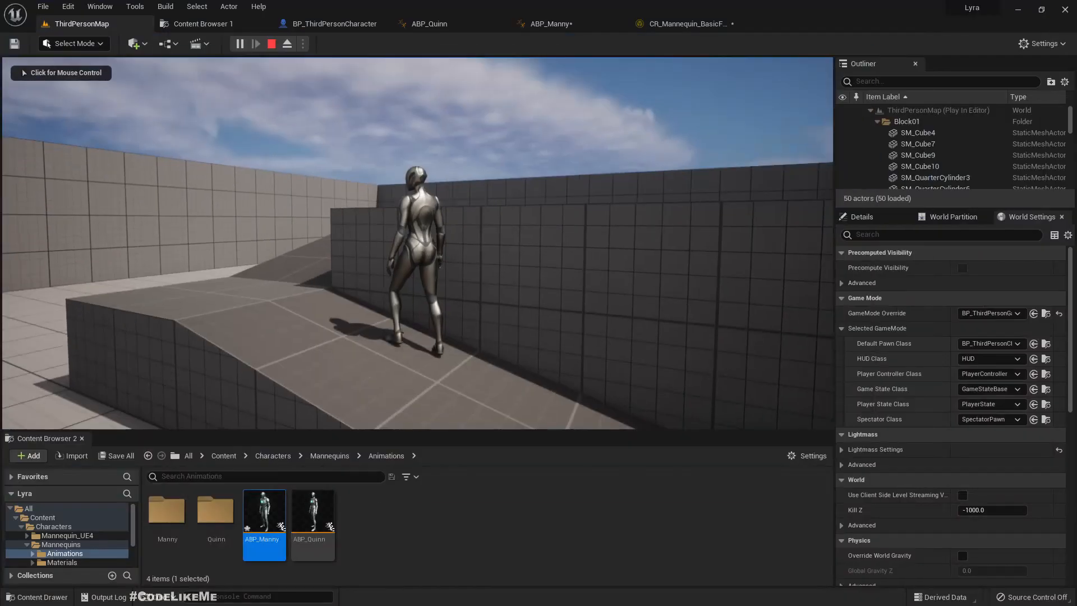
# Step: Set the rig's debug object to CR_Mannequin_BasicFootIK in BP_ThirdPersonCharacter_C_0
pyautogui.click(681, 24)
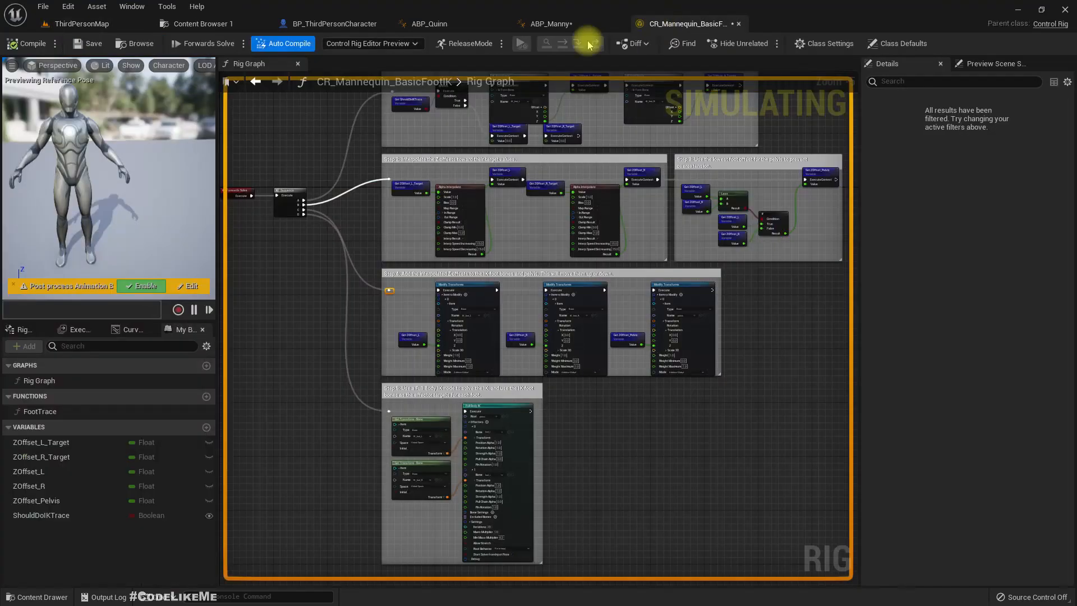
pyautogui.click(338, 45)
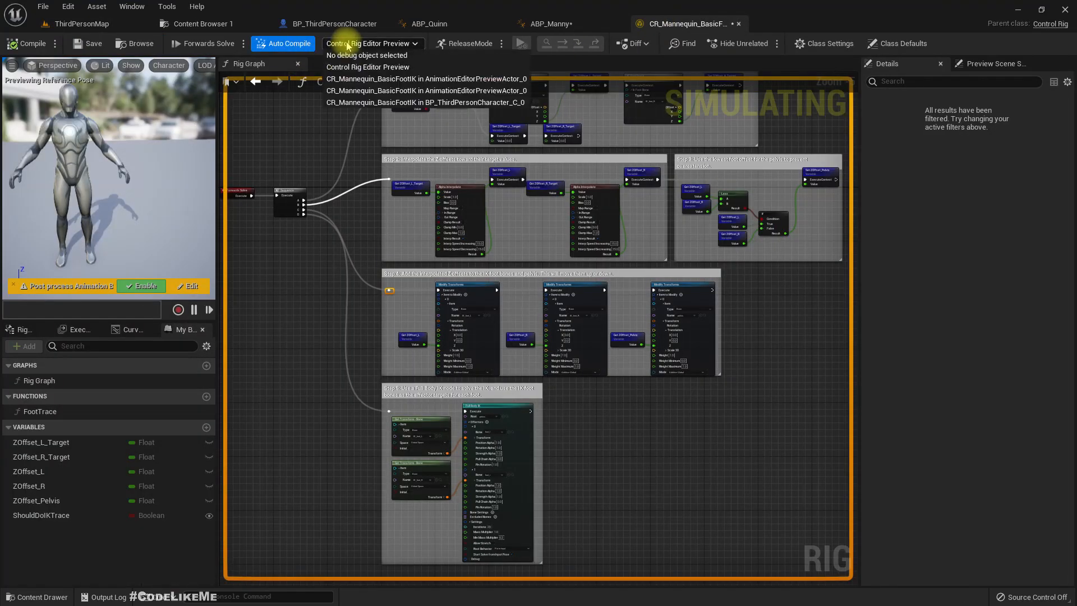
pyautogui.click(374, 103)
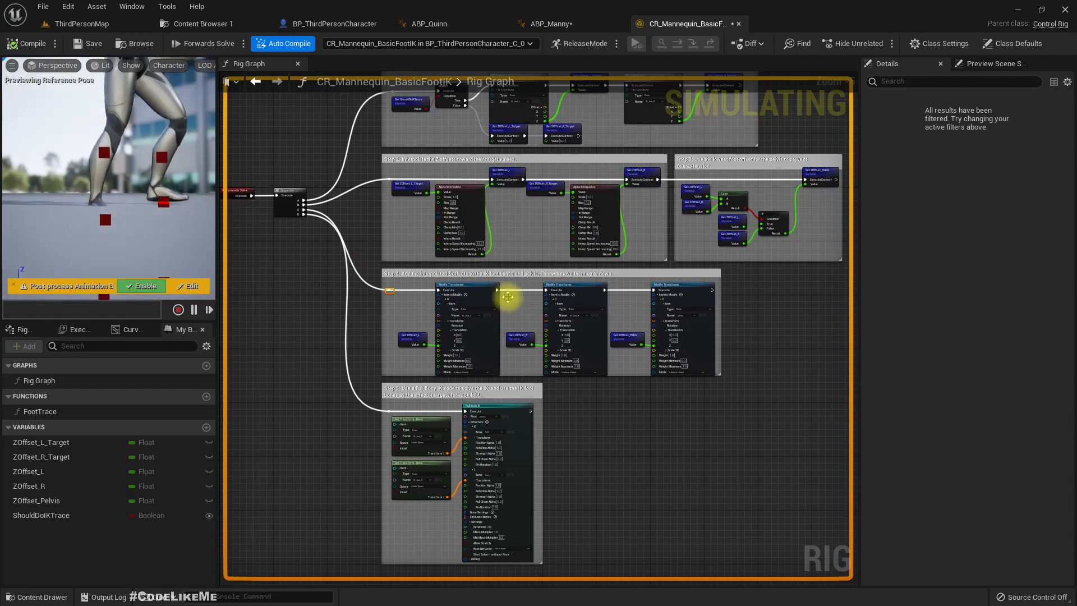
# Step: Examine the live rig graph from the Step 4 Modify Transforms nodes back to the Step 1 foot trace branch
pyautogui.click(474, 291)
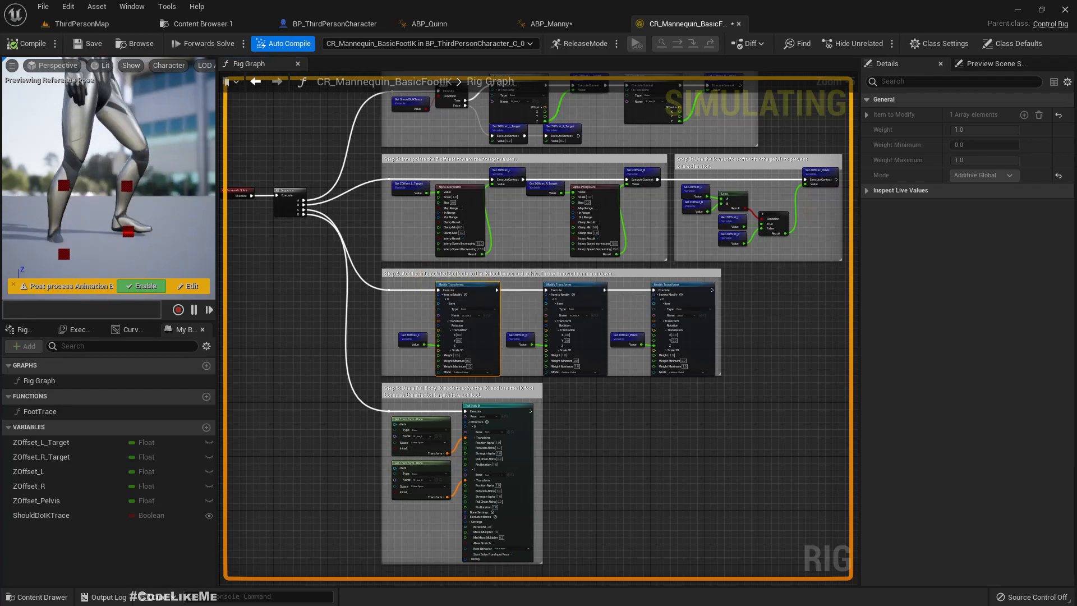
pyautogui.scroll(-3, 740, 275)
pyautogui.scroll(3, 650, 237)
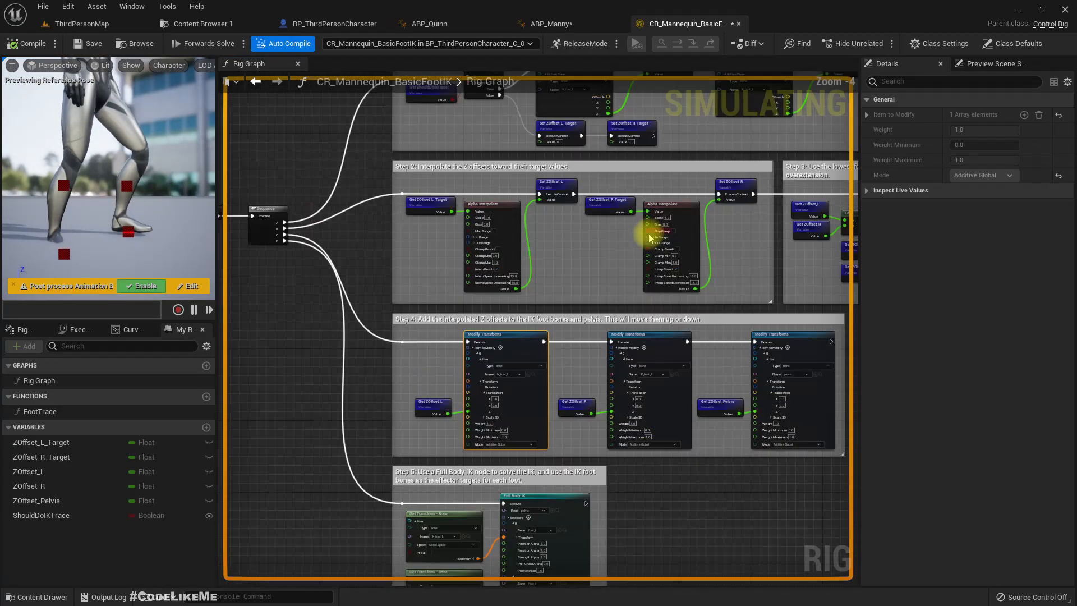
pyautogui.moveTo(577, 258); pyautogui.dragTo(668, 268, button='right')
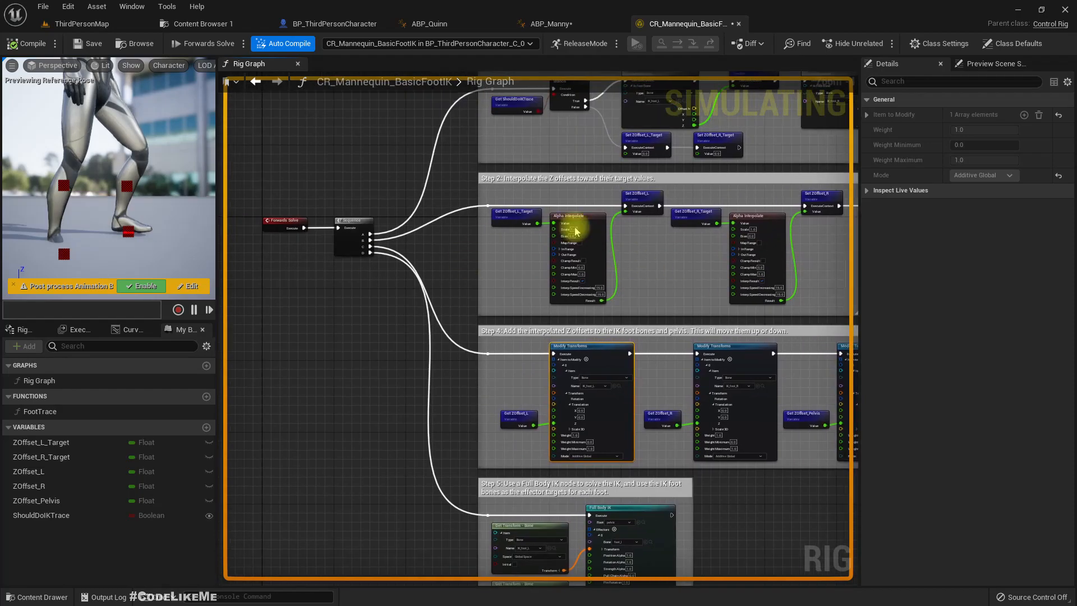
pyautogui.moveTo(525, 256); pyautogui.dragTo(493, 322, button='right')
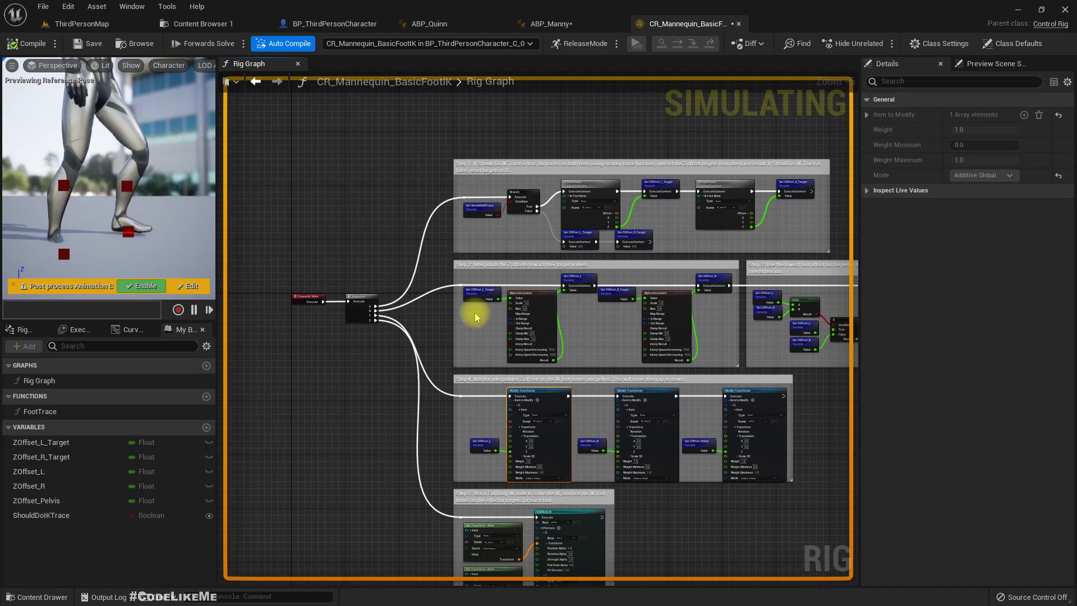
pyautogui.scroll(3, 475, 317)
# Step: Playtest the character's foot placement by running over the blocks and standing on the ramp, and end the play session
pyautogui.click(113, 22)
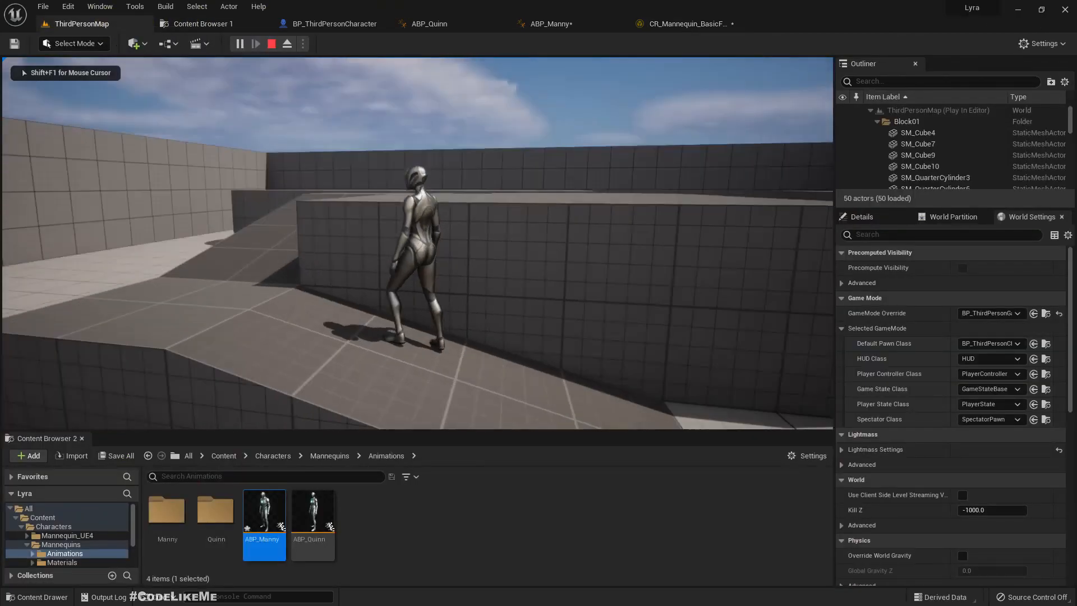
pyautogui.press('w')
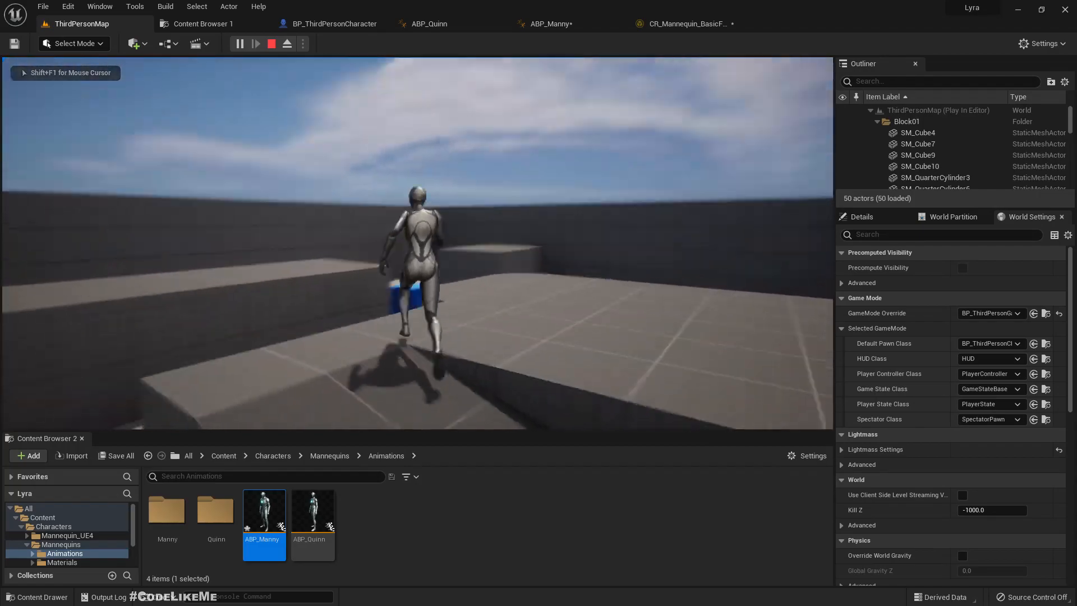
pyautogui.press('d')
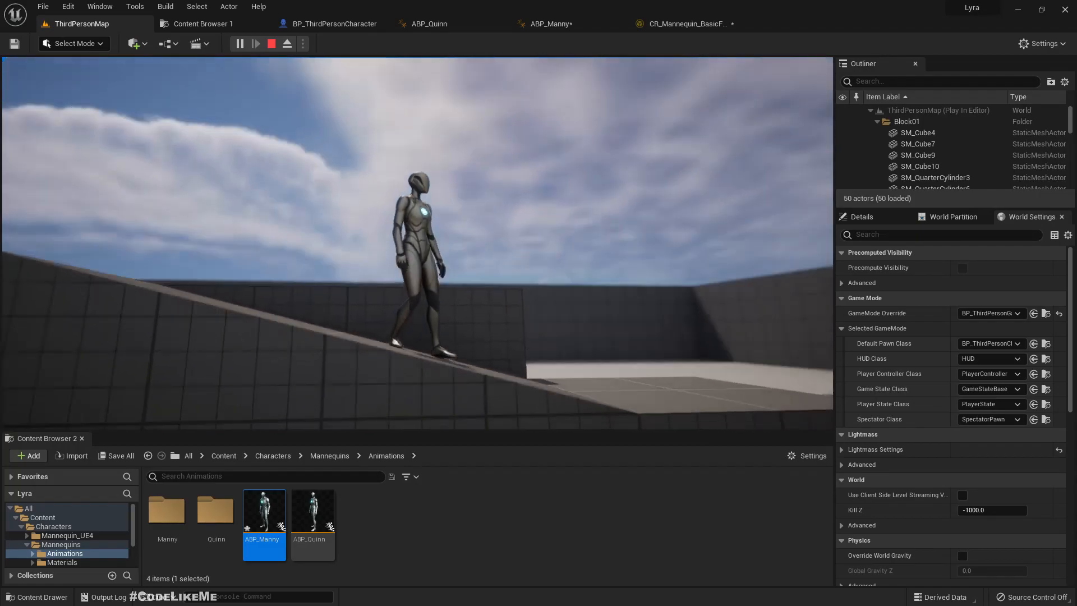
pyautogui.press('Escape')
pyautogui.press('F11')
pyautogui.press('F11')
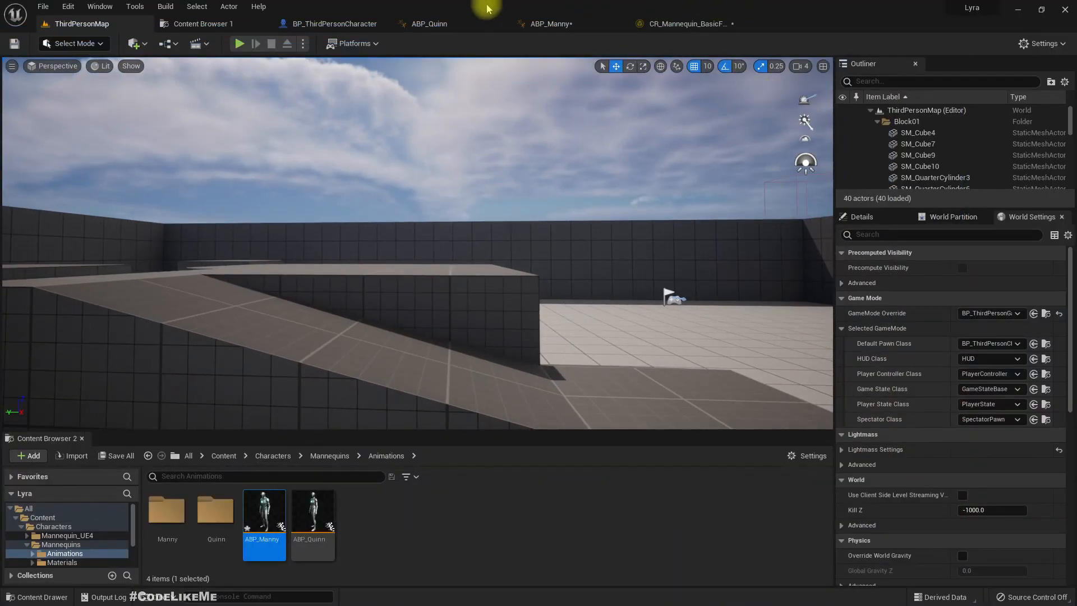
# Step: Break the execution link between the IK_foot_R and pelvis Modify Transforms nodes in Step 4 of the foot IK rig graph
pyautogui.click(548, 23)
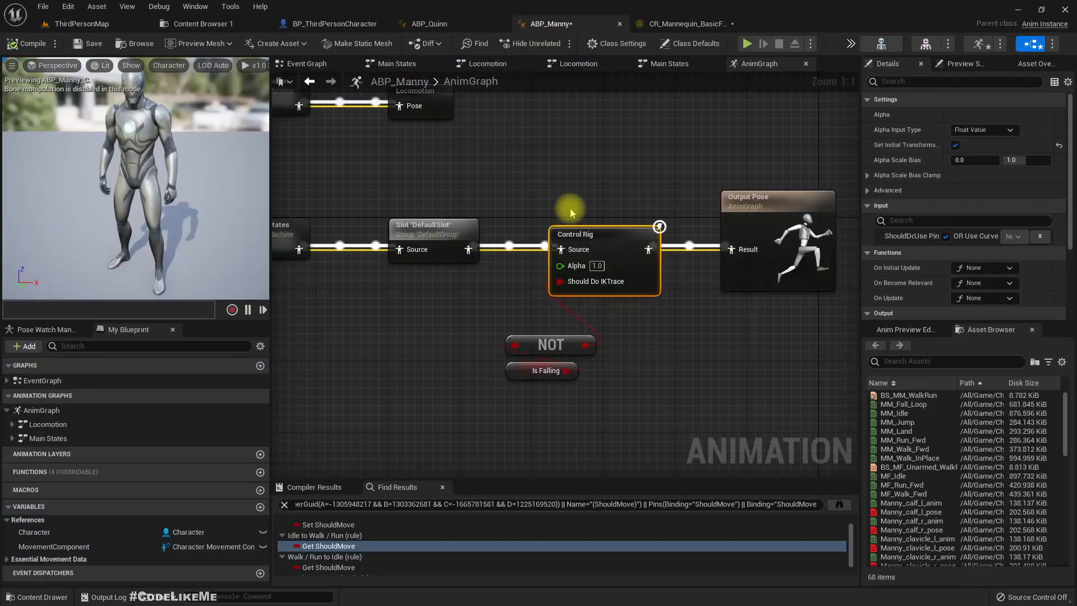
pyautogui.click(675, 23)
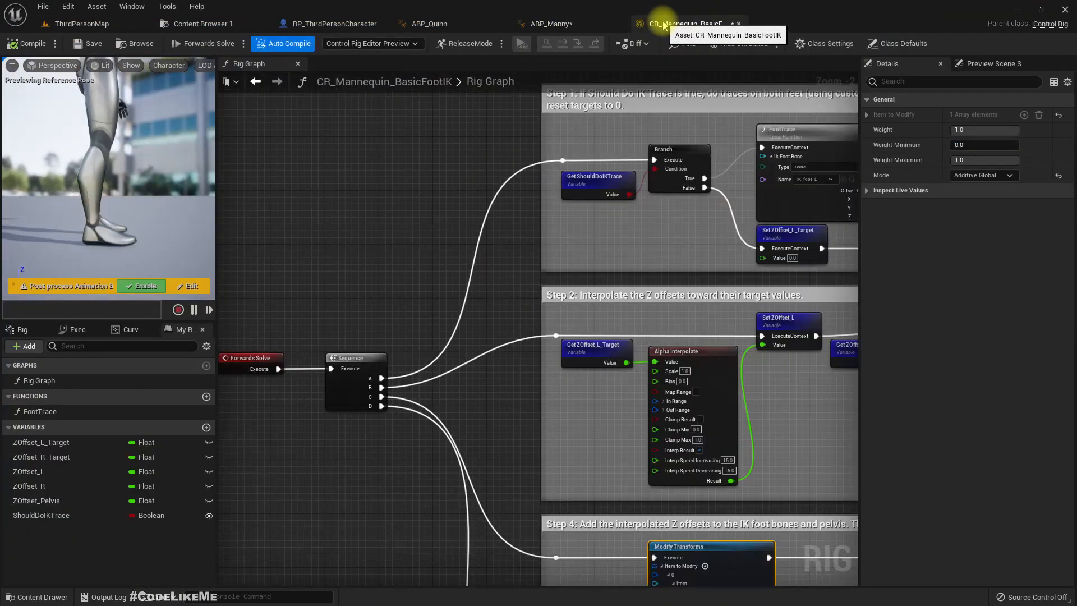
pyautogui.moveTo(695, 264); pyautogui.dragTo(405, 71, button='right')
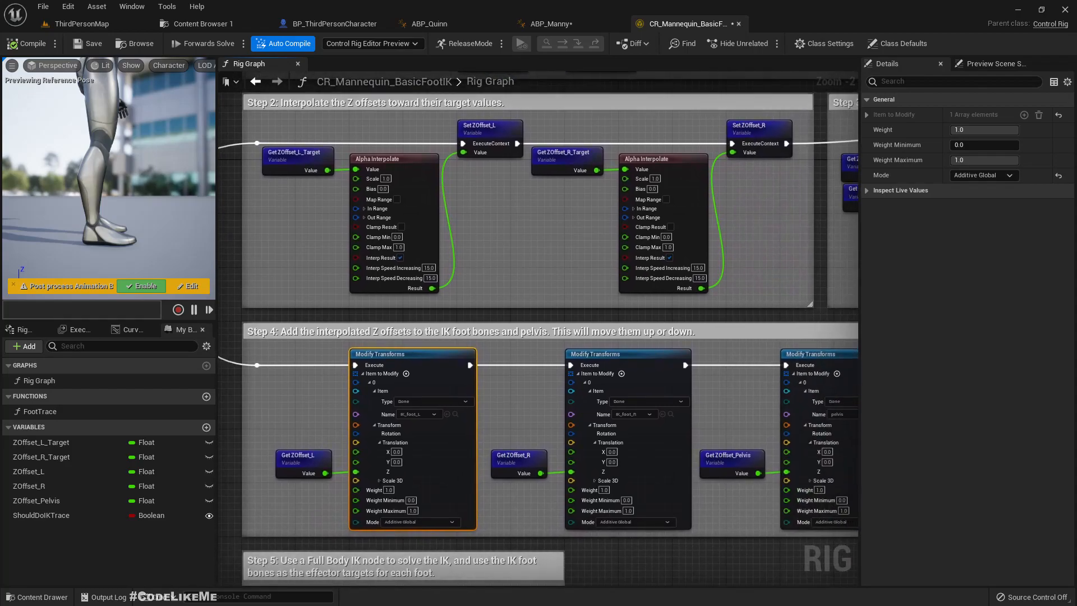
pyautogui.moveTo(339, 314); pyautogui.dragTo(518, 261, button='right')
pyautogui.scroll(2, 440, 318)
pyautogui.moveTo(549, 394); pyautogui.dragTo(41, 376, button='right')
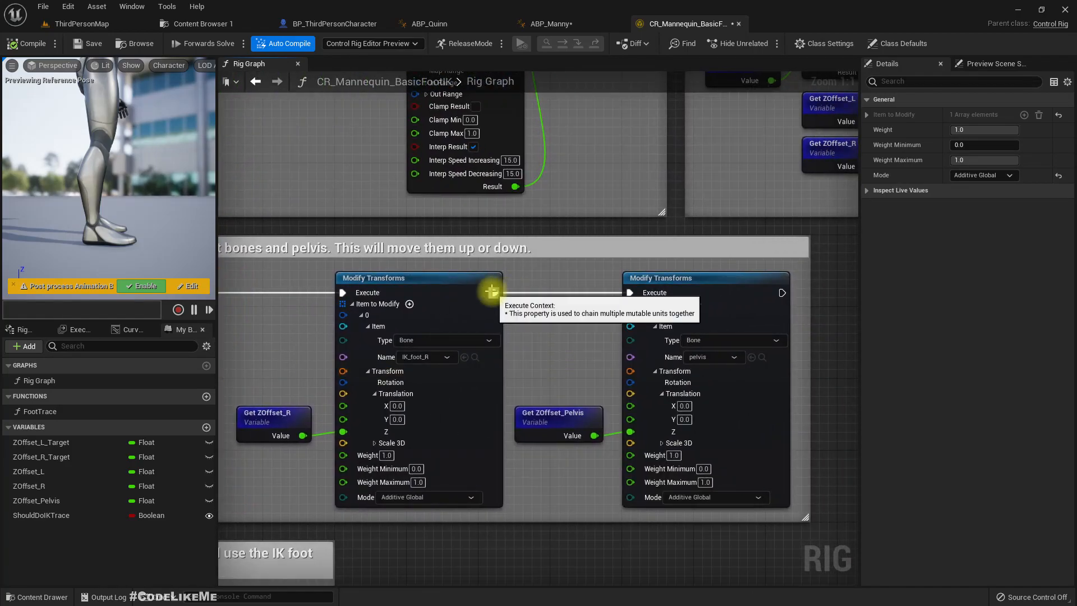
pyautogui.click(531, 329)
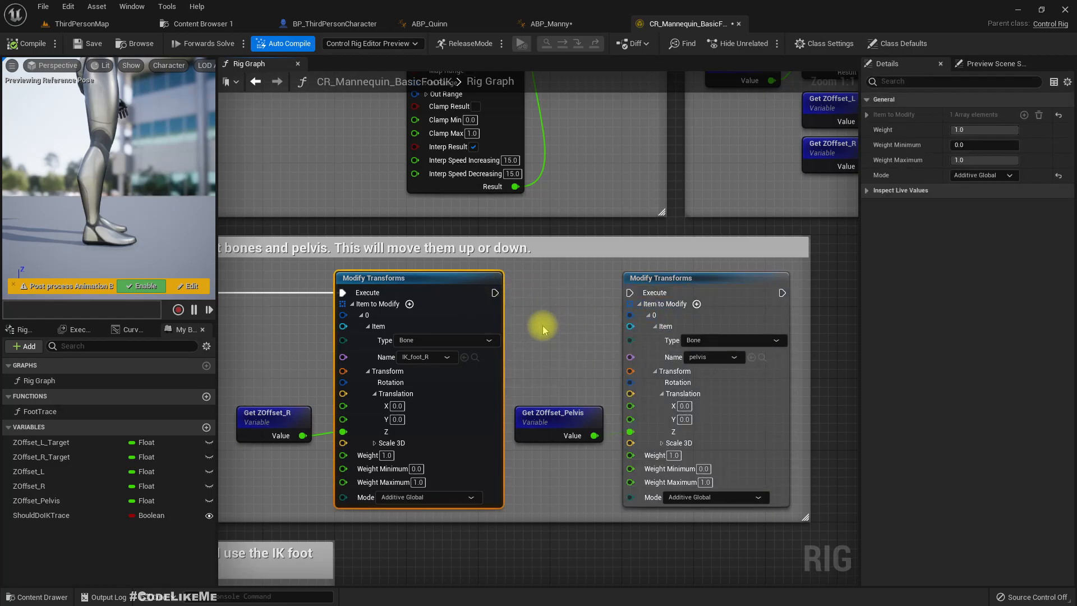
# Step: Playtest the character standing on the ramp in ThirdPersonMap without the pelvis offset, and stop the session
pyautogui.click(79, 23)
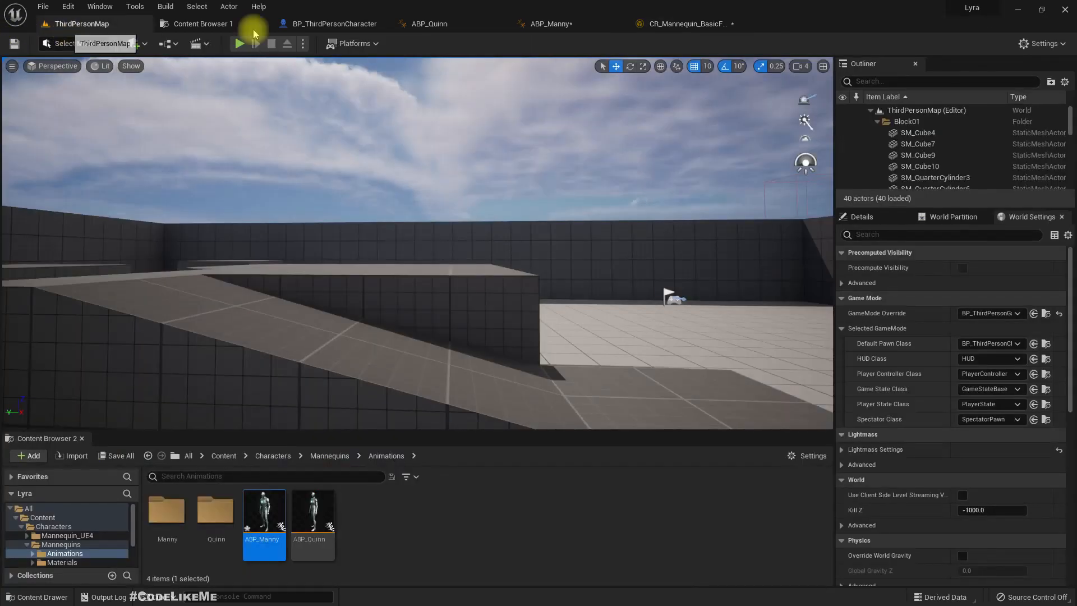
pyautogui.click(239, 44)
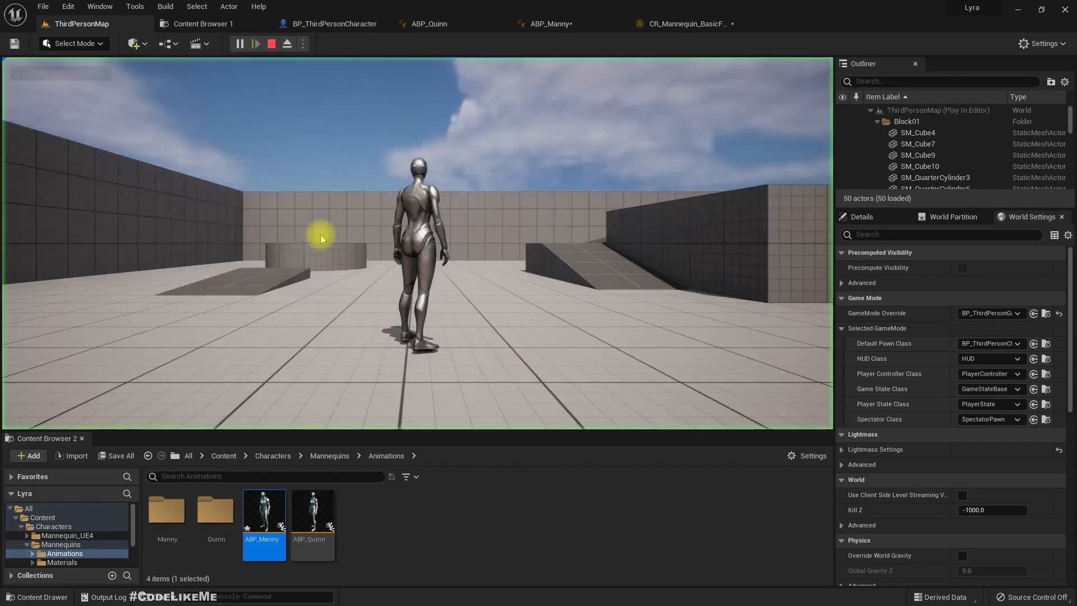
pyautogui.press('w')
pyautogui.press('a')
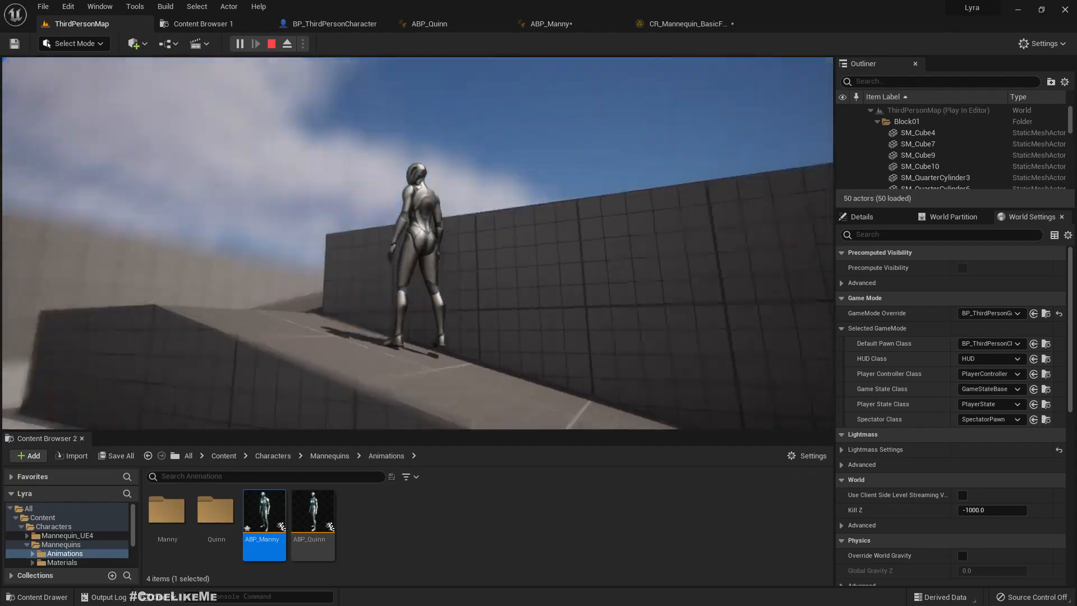
pyautogui.press('d')
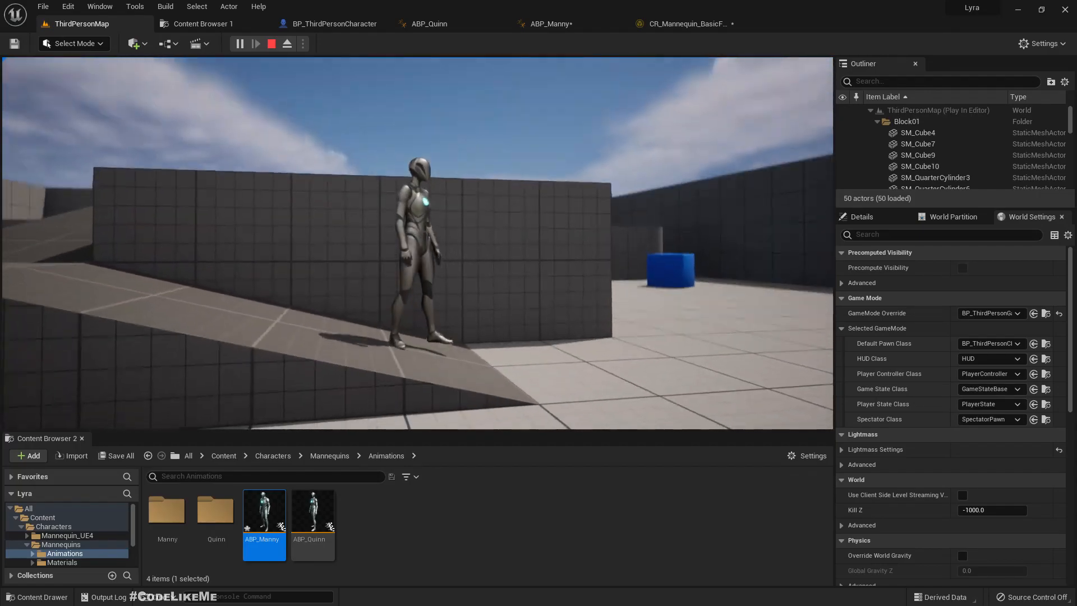
pyautogui.press('Escape')
pyautogui.press('F11')
pyautogui.press('F11')
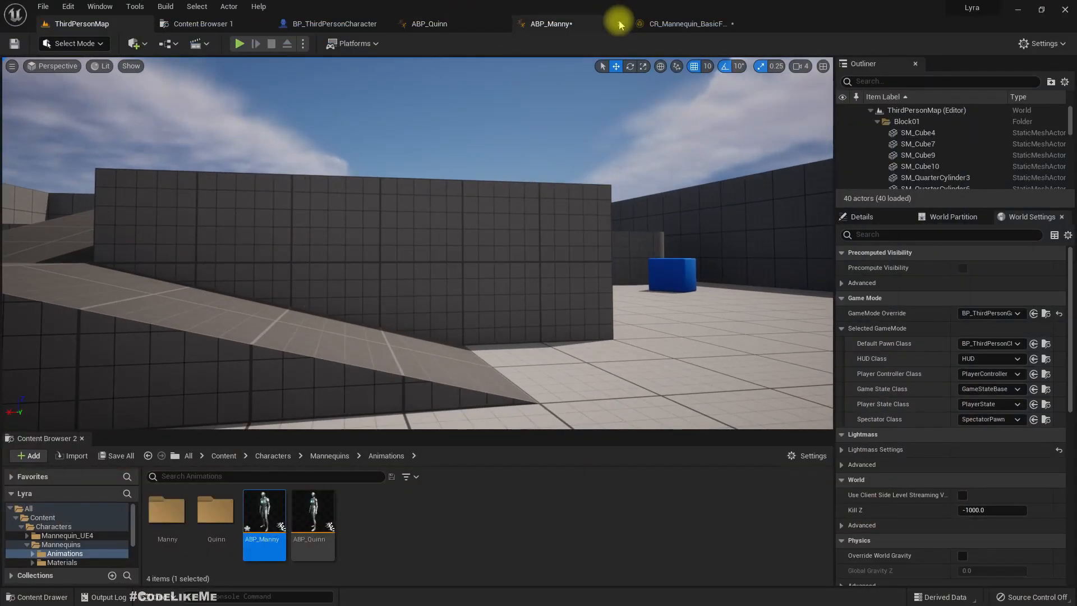
# Step: Break the execution link from the reroute node into Full Body IK in Step 5 of CR_Mannequin_BasicFootIK, and compile the rig
pyautogui.click(659, 24)
pyautogui.moveTo(494, 293); pyautogui.dragTo(631, 293)
pyautogui.scroll(-4, 631, 293)
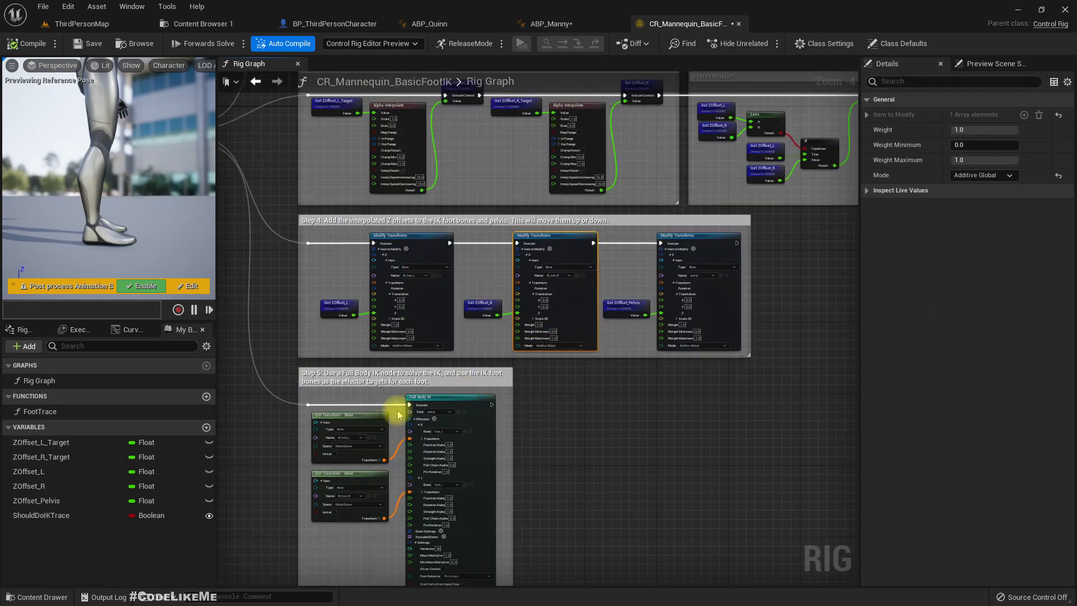
pyautogui.scroll(4, 393, 417)
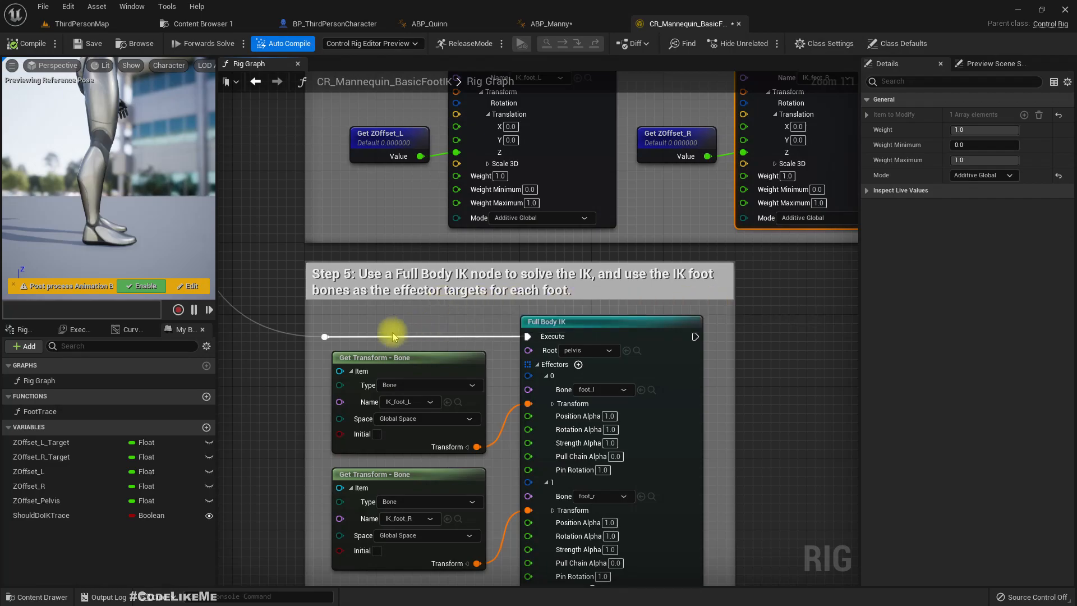
pyautogui.scroll(-3, 359, 322)
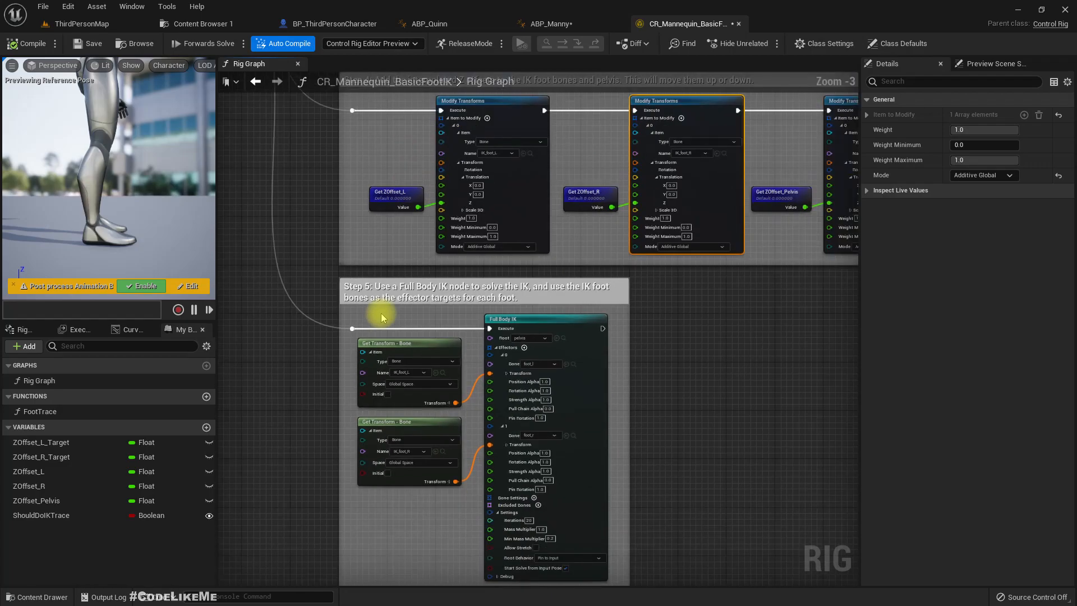
pyautogui.rightClick(353, 329)
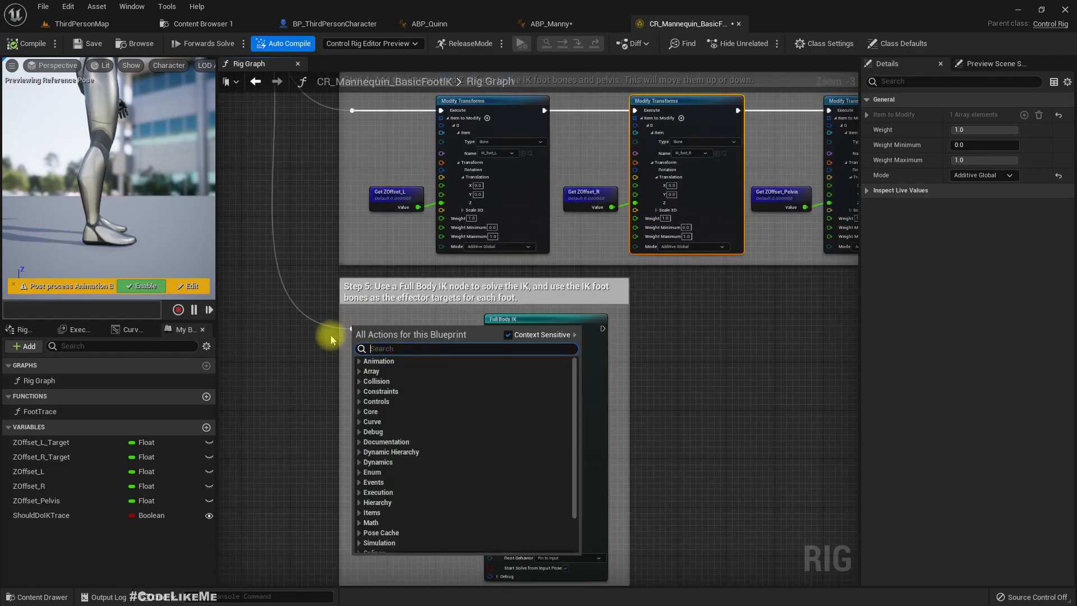
pyautogui.click(331, 339)
pyautogui.rightClick(352, 328)
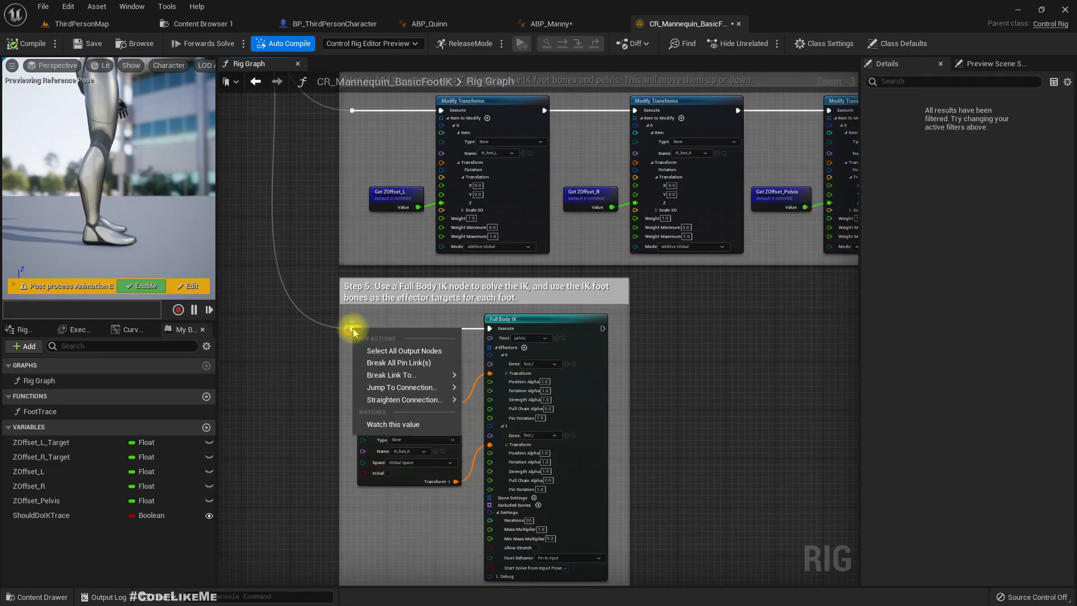
pyautogui.click(387, 363)
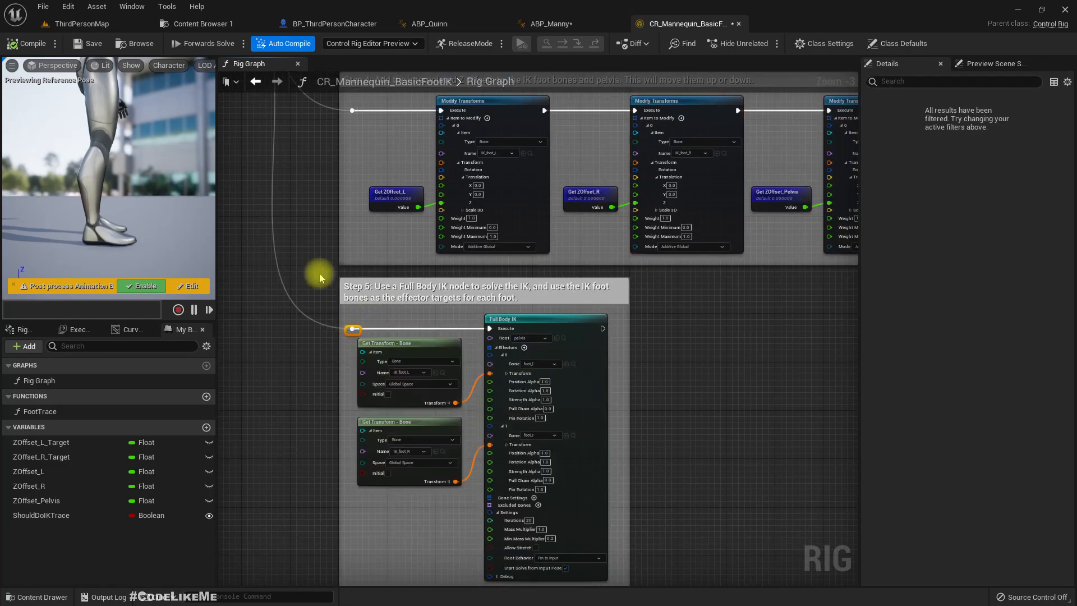
pyautogui.click(17, 45)
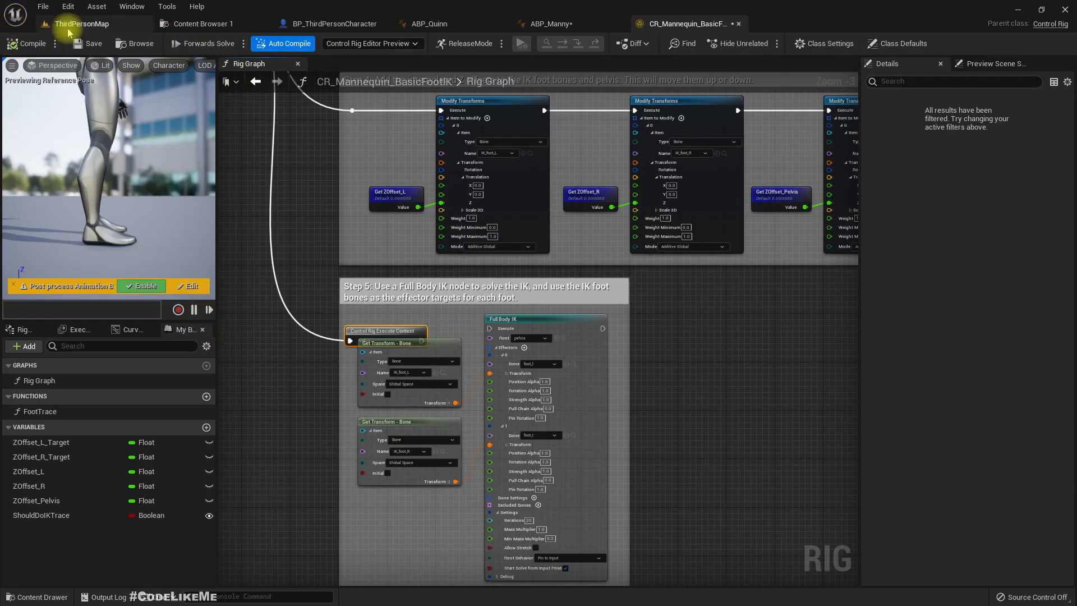
# Step: Playtest the character standing on the ramp in ThirdPersonMap with the Full Body IK node disconnected, and stop the session
pyautogui.click(82, 23)
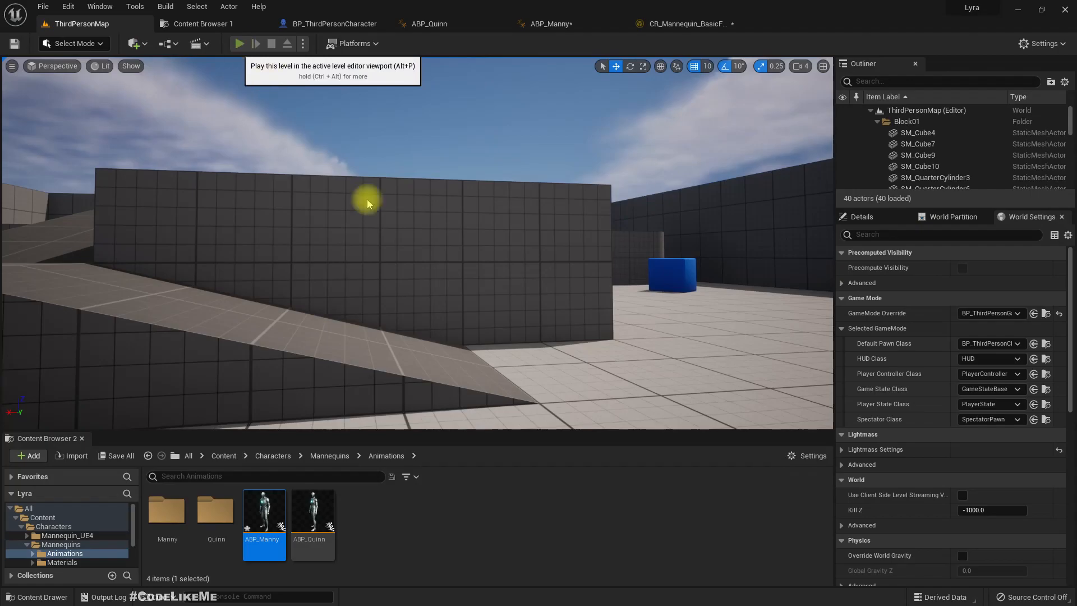
pyautogui.click(239, 45)
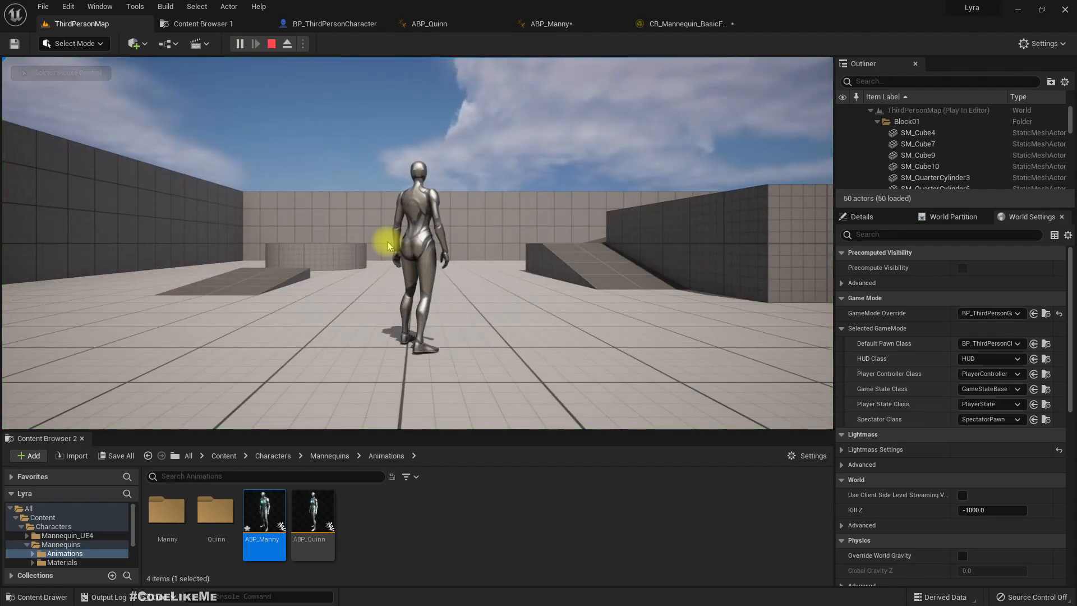
pyautogui.click(519, 333)
pyautogui.press('w')
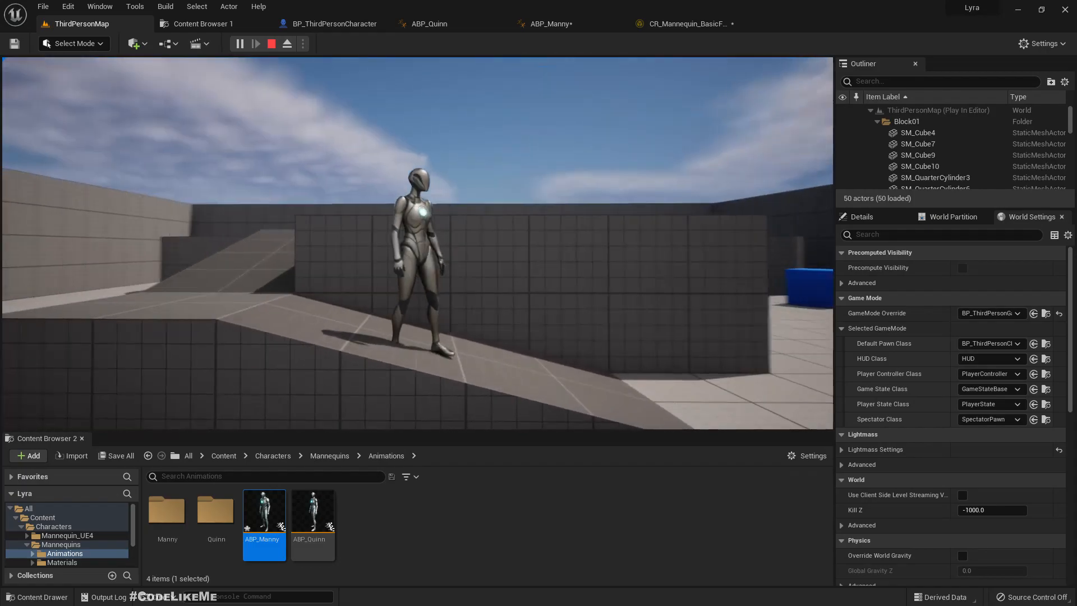
pyautogui.hotkey('shift', 'F1')
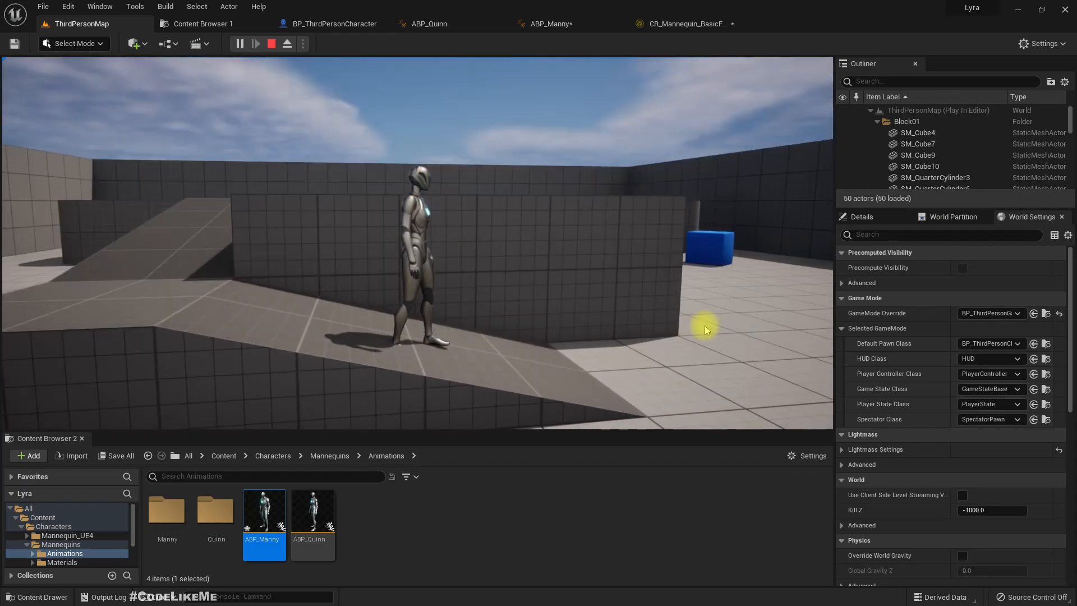
# Step: Reconnect the Step 5 reroute node to the Execute input of the Full Body IK node in the foot IK control rig
pyautogui.click(548, 22)
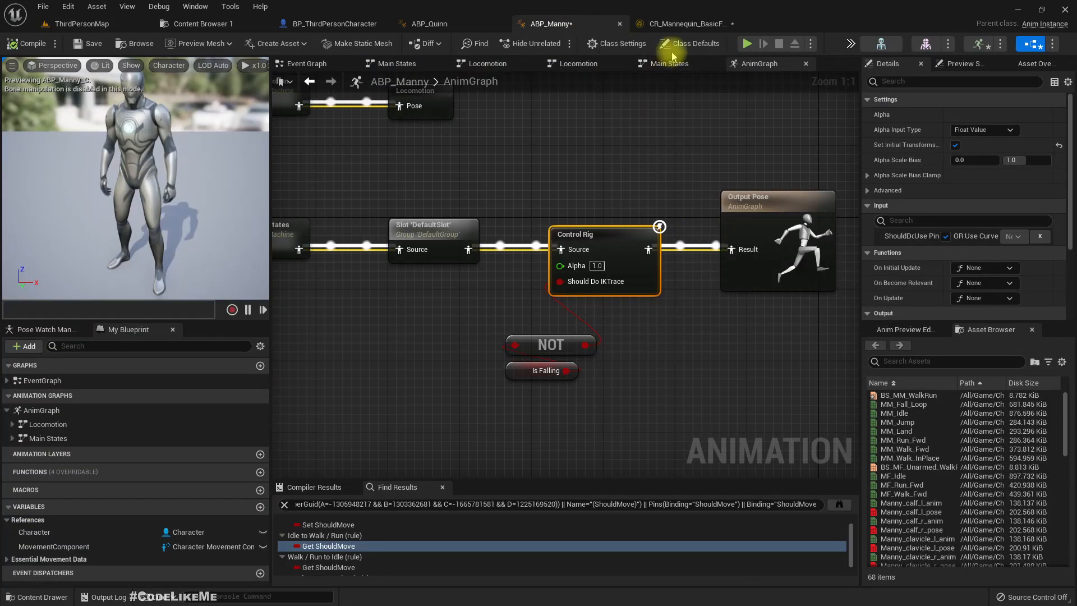
pyautogui.click(683, 23)
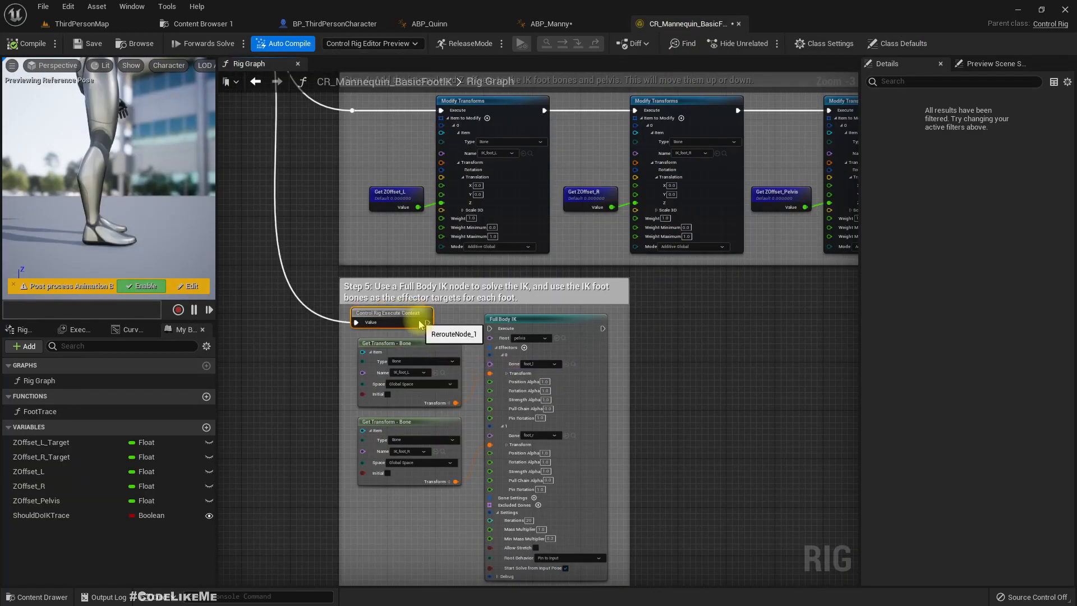
pyautogui.moveTo(495, 334); pyautogui.dragTo(491, 330)
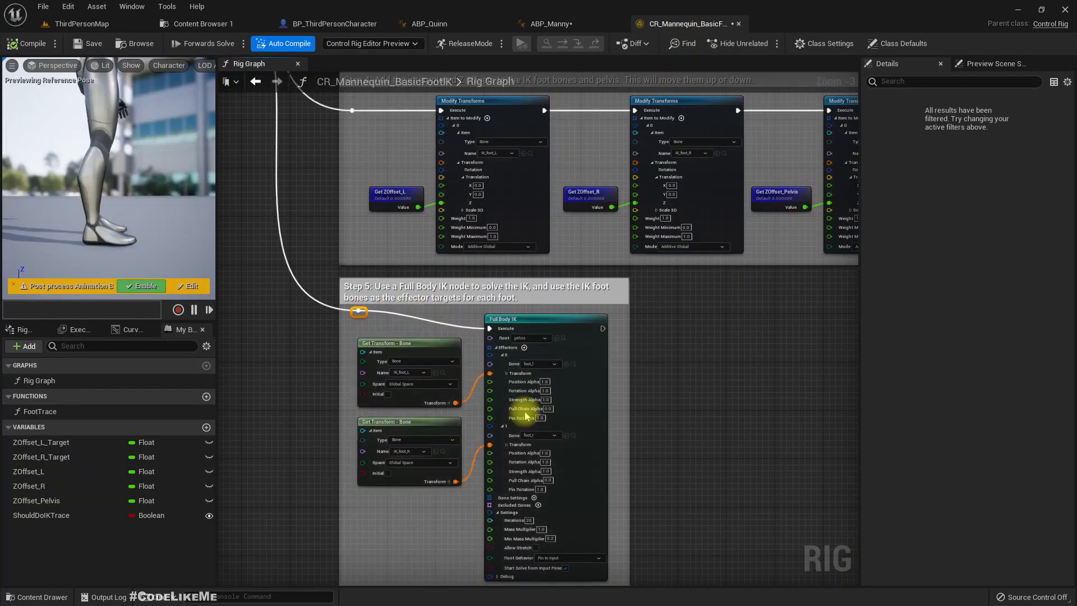
# Step: Playtest the character on the ramp in ThirdPersonMap with the Full Body IK node reconnected, and end the play session
pyautogui.click(56, 23)
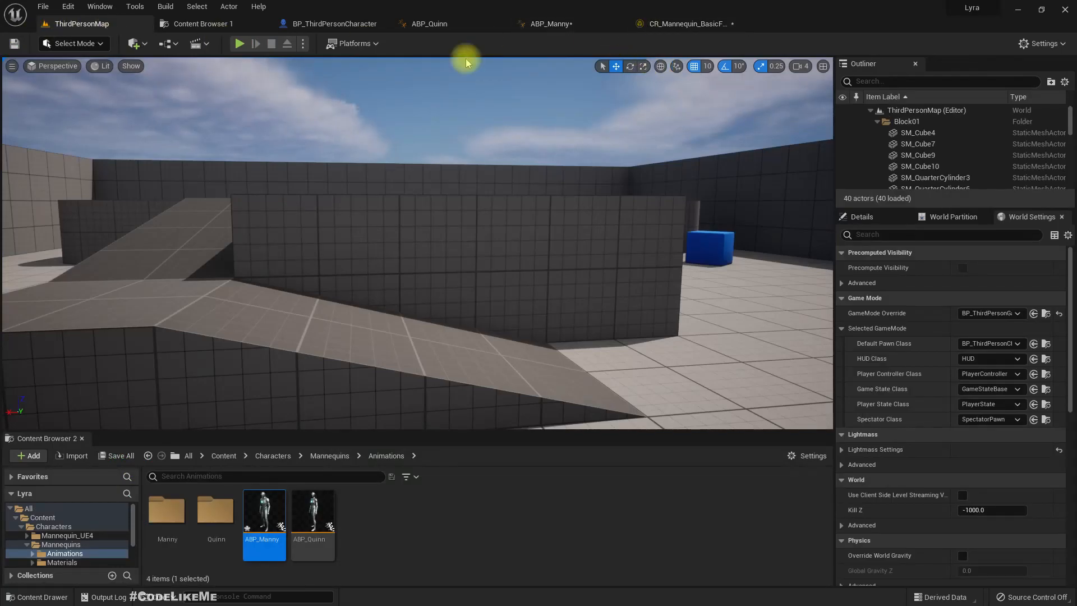
pyautogui.click(237, 43)
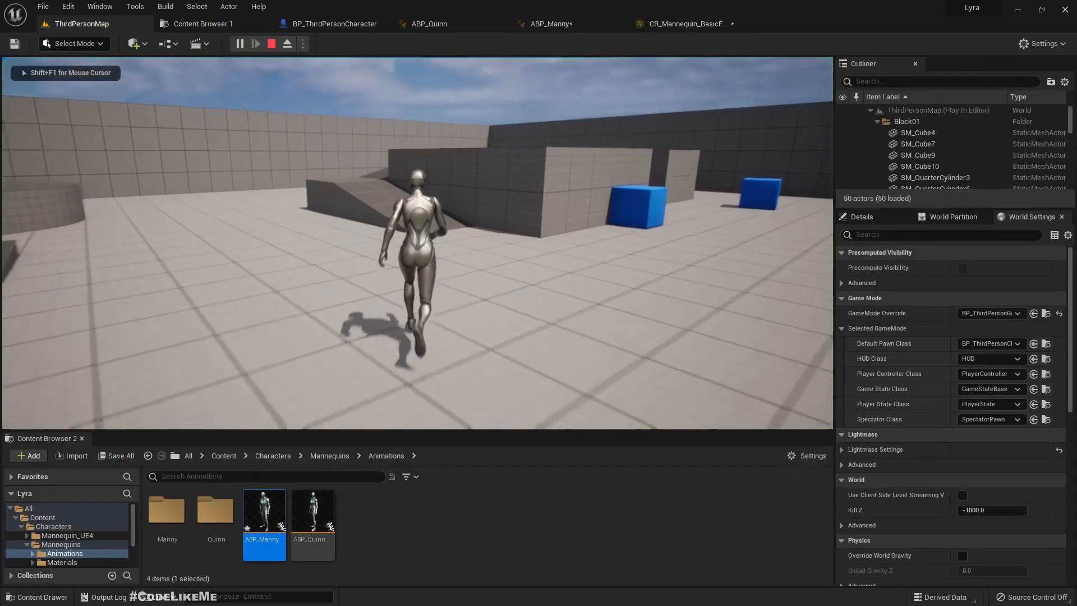
pyautogui.press('w')
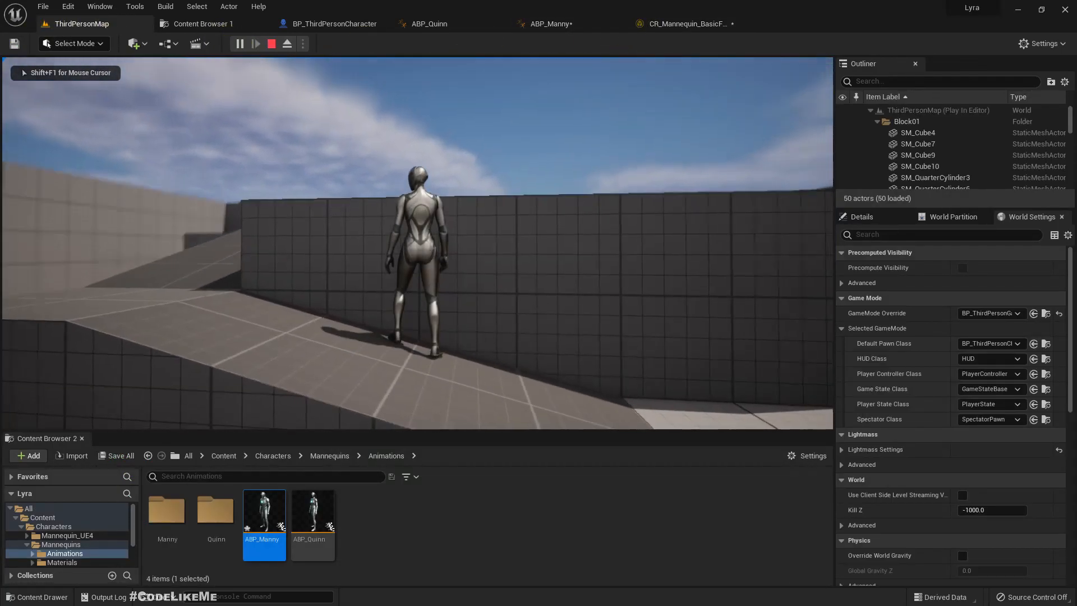
pyautogui.press('d')
pyautogui.press('w')
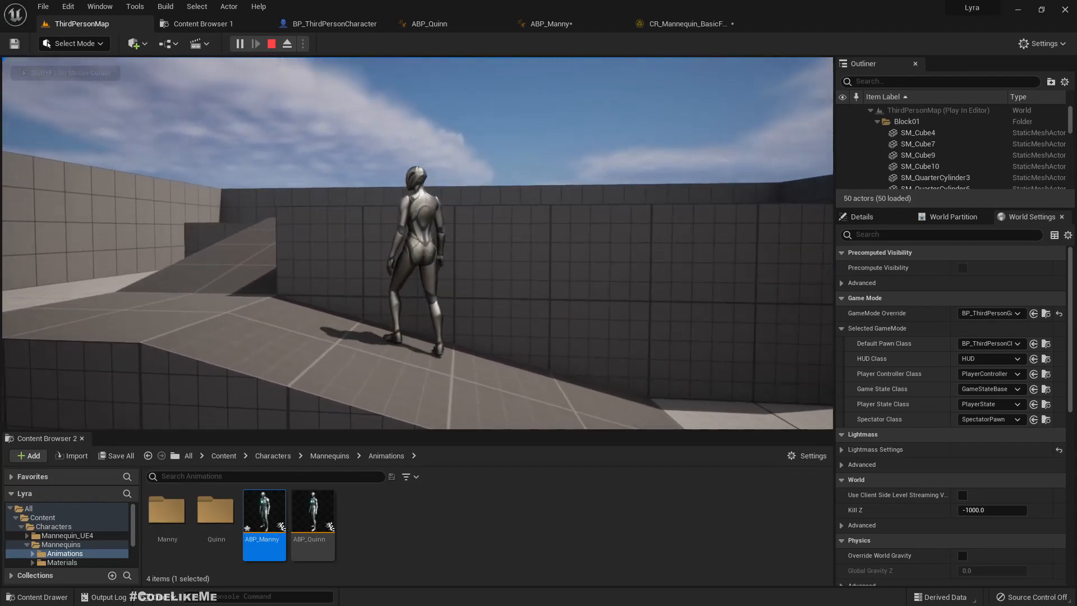
pyautogui.press('Escape')
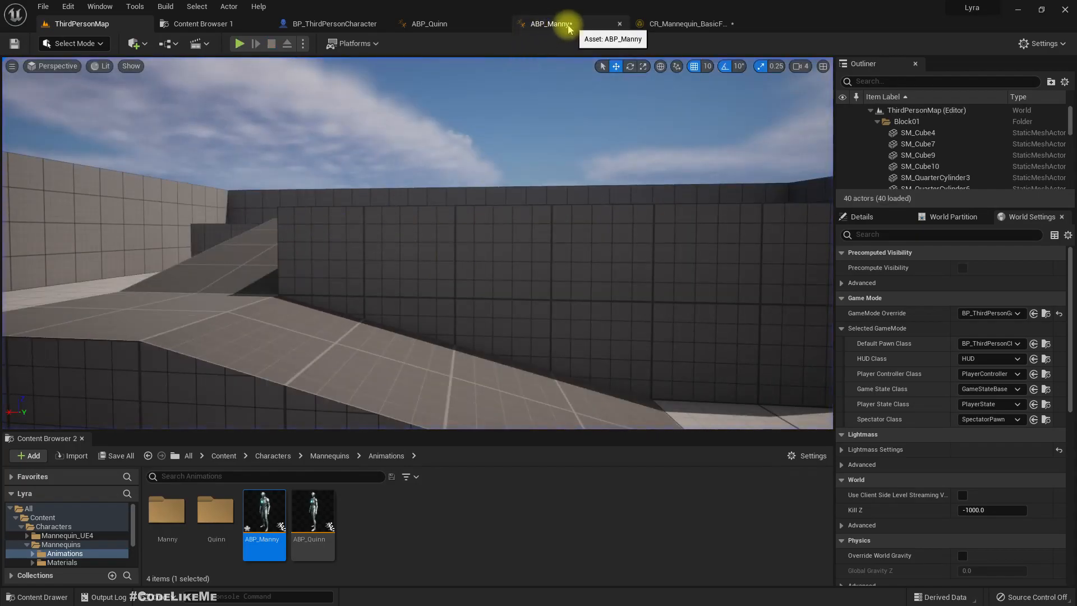
# Step: Review the Step 4 and Step 5 nodes of the foot IK rig graph, and close CR_Mannequin_BasicFootIK
pyautogui.click(673, 24)
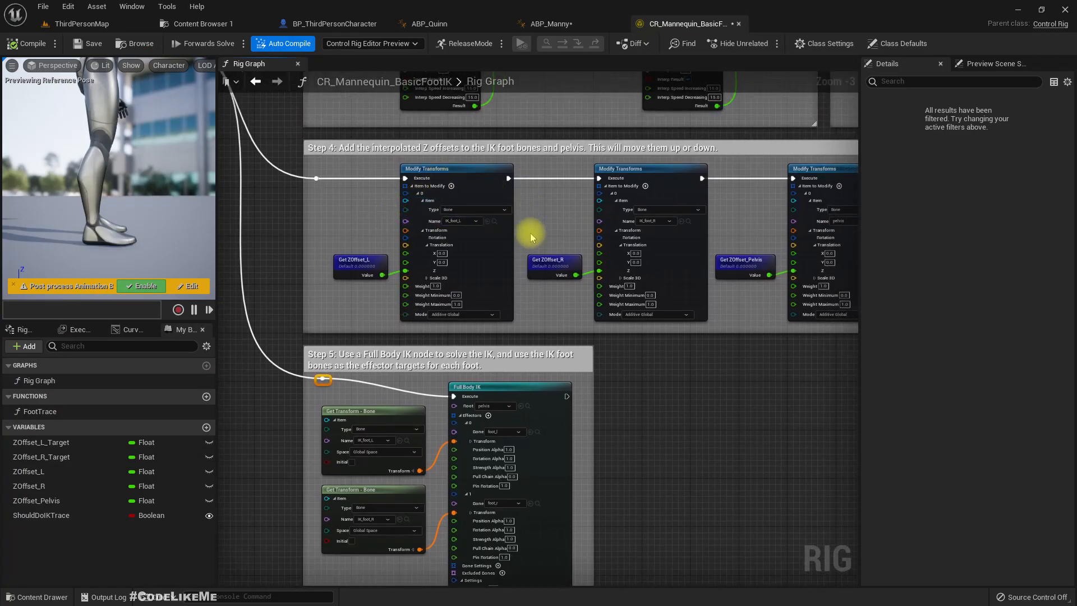
pyautogui.scroll(3, 441, 389)
pyautogui.moveTo(385, 405); pyautogui.dragTo(403, 316, button='right')
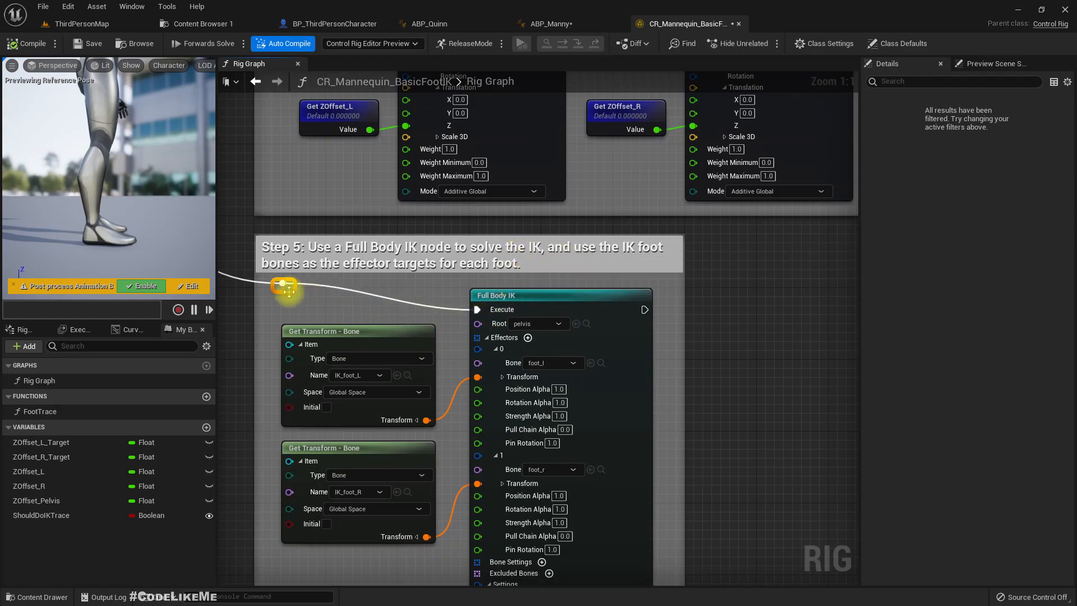
pyautogui.scroll(-4, 564, 416)
pyautogui.moveTo(495, 495); pyautogui.dragTo(435, 451, button='right')
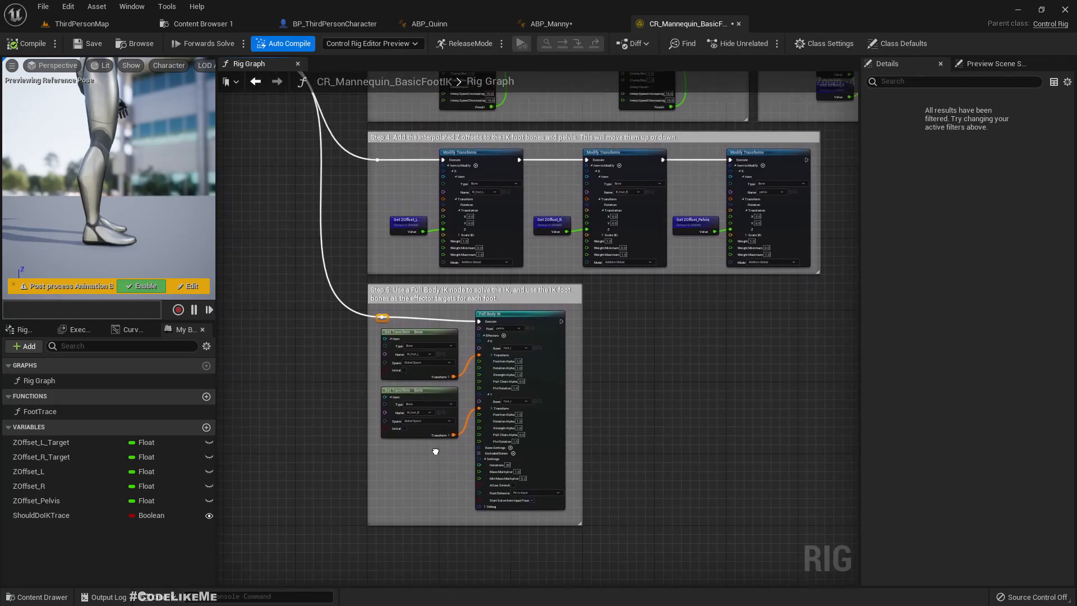
pyautogui.click(738, 23)
# Step: Review the ABP_Manny AnimGraph from its state machines through the Control Rig node to the Output Pose, and clear the node selection
pyautogui.moveTo(541, 170); pyautogui.dragTo(630, 202, button='right')
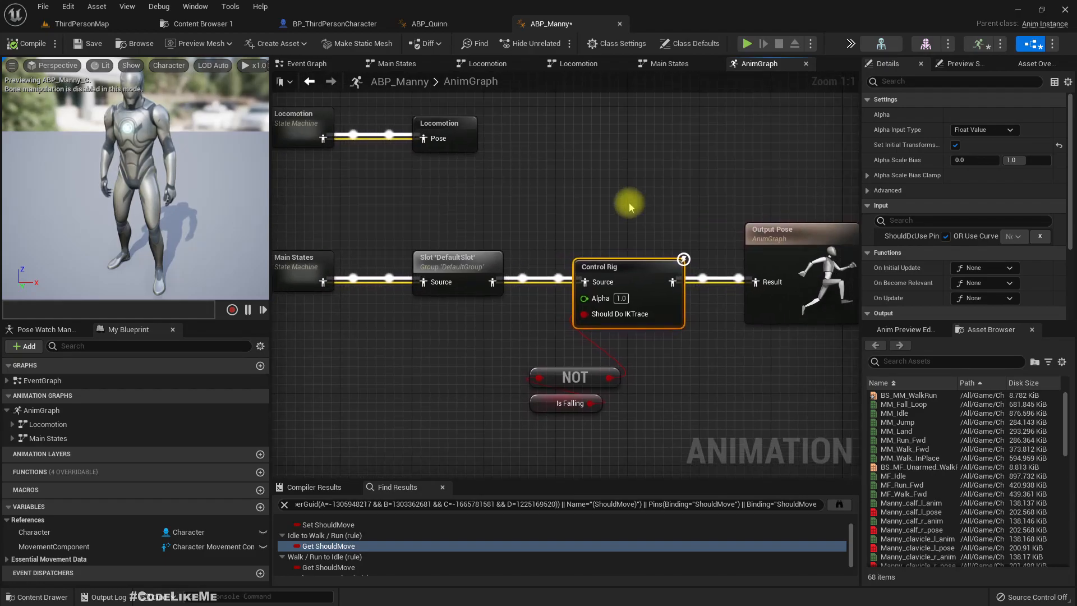
pyautogui.scroll(-4, 630, 202)
pyautogui.scroll(2, 521, 196)
pyautogui.moveTo(521, 197); pyautogui.dragTo(488, 225, button='right')
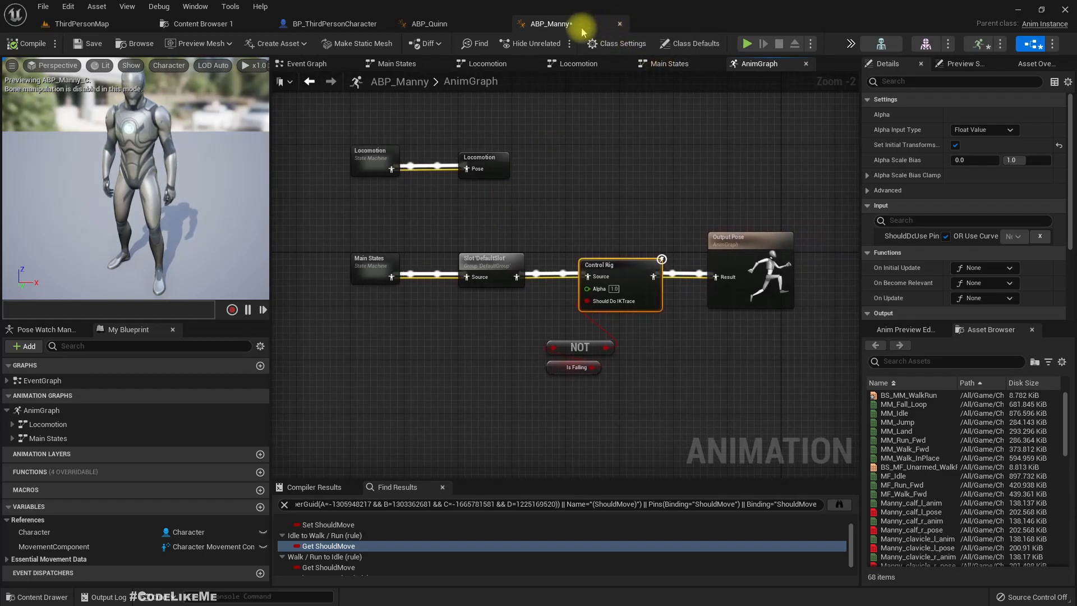
pyautogui.click(557, 215)
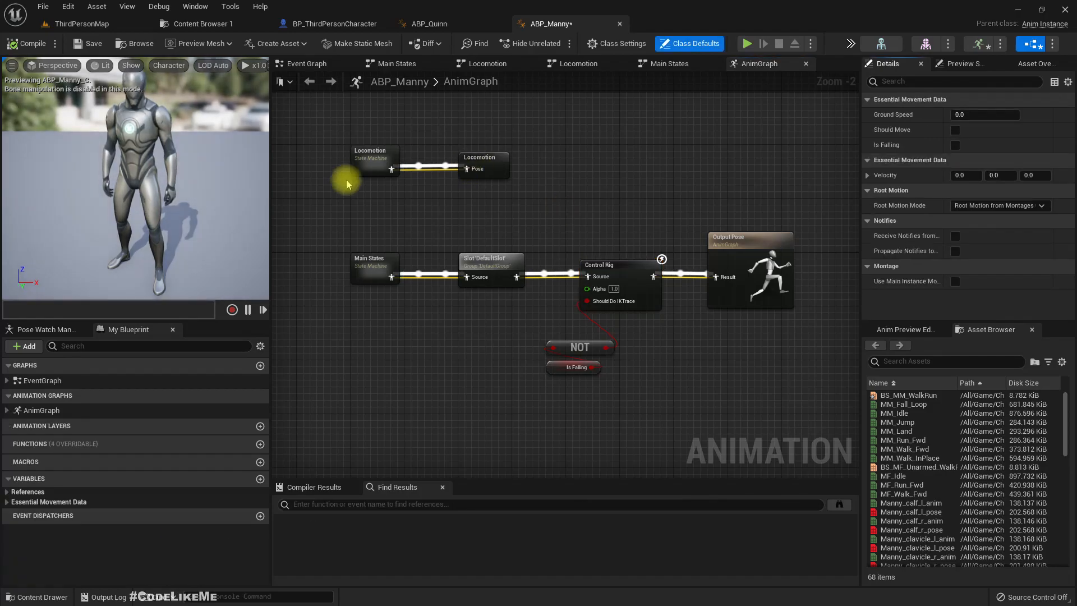
# Step: Compare the preview characters of ABP_Quinn and ABP_Manny, framing each mannequin's body from the front
pyautogui.click(477, 24)
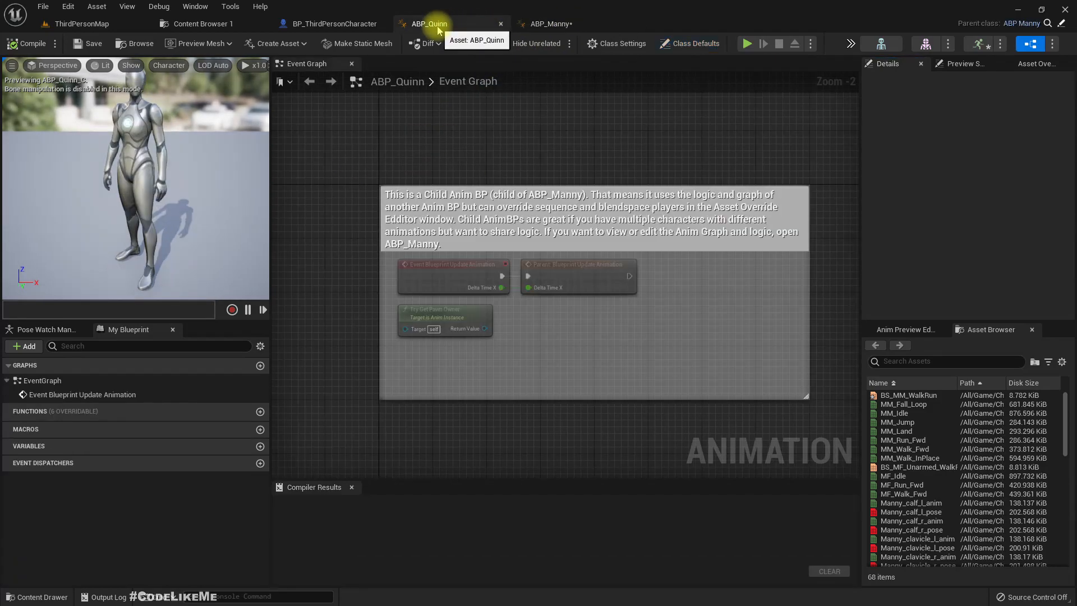
pyautogui.click(532, 24)
pyautogui.moveTo(167, 147); pyautogui.dragTo(122, 235, button='right')
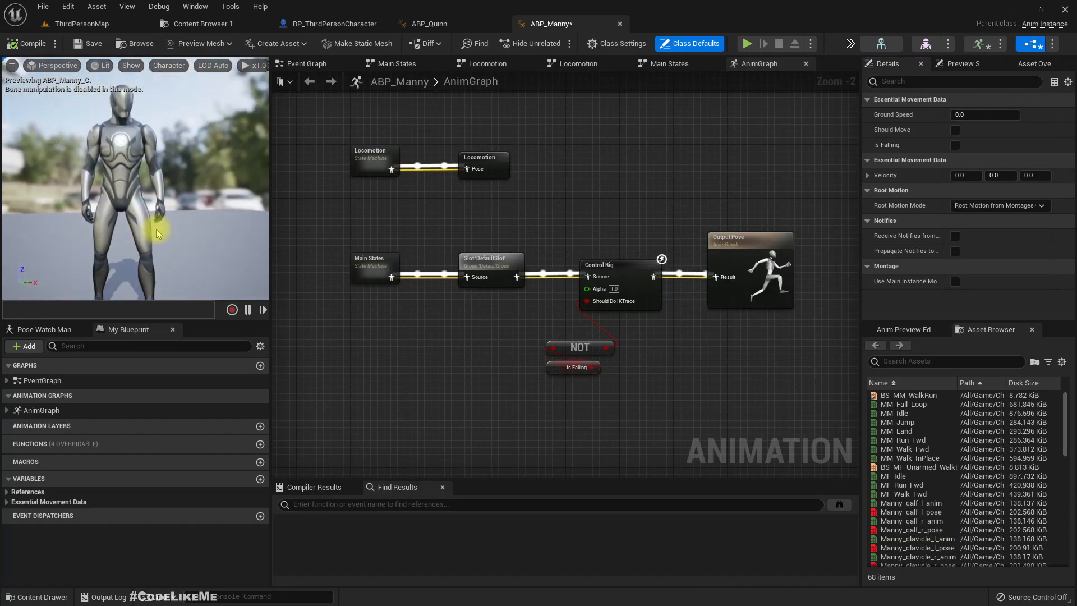
pyautogui.click(502, 23)
pyautogui.moveTo(155, 158); pyautogui.dragTo(135, 168, button='right')
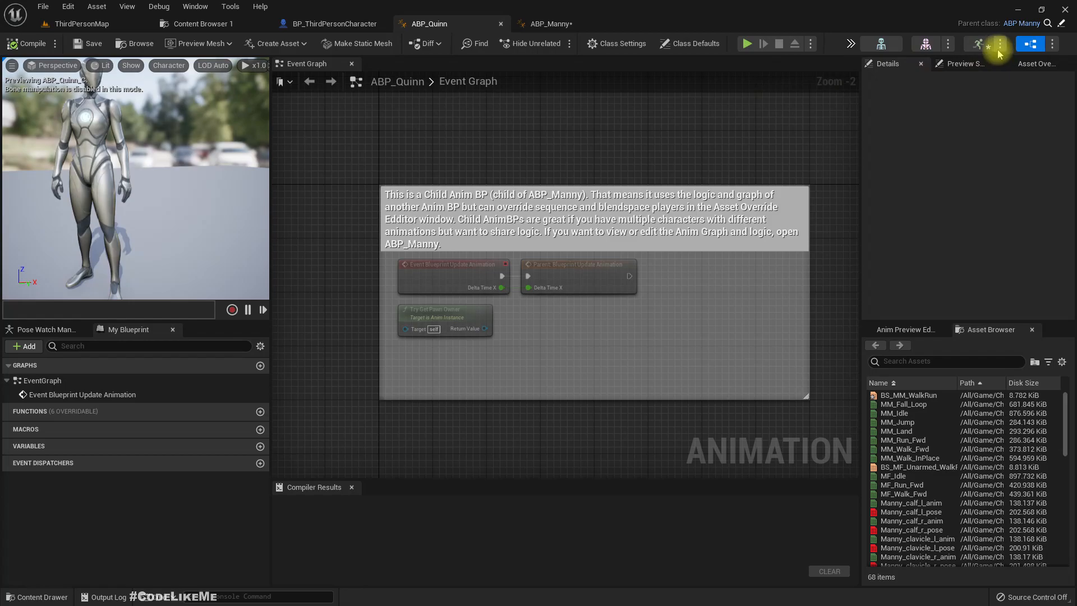
pyautogui.click(536, 23)
pyautogui.click(449, 24)
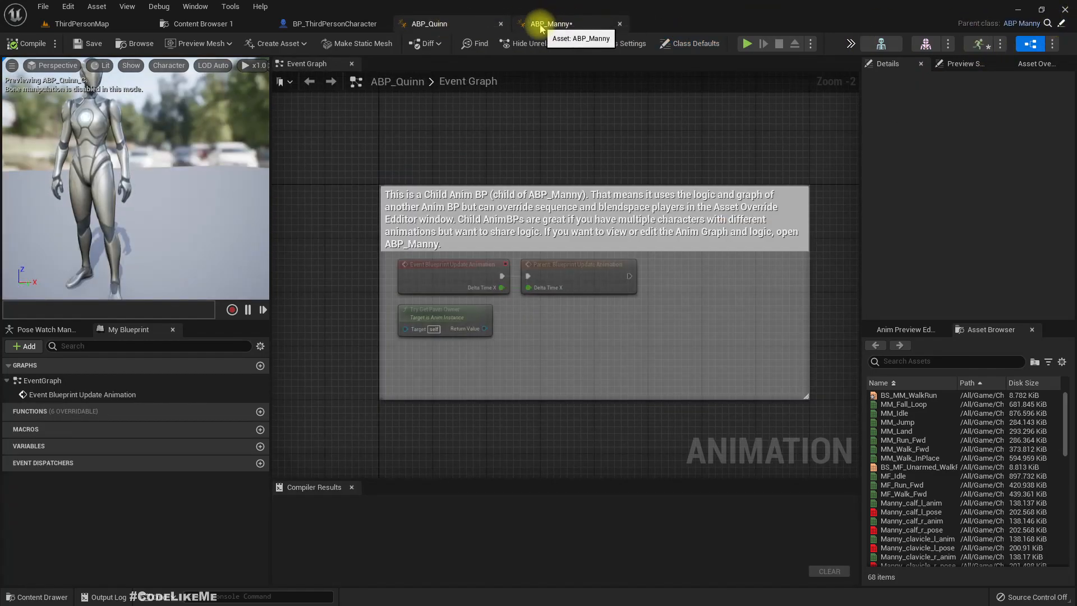
pyautogui.click(540, 25)
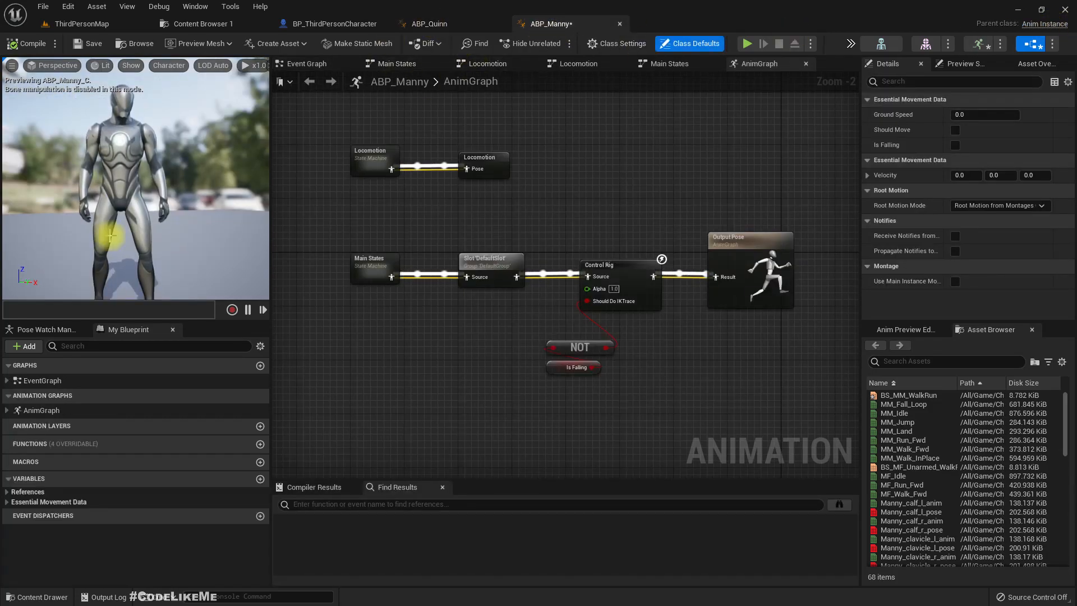
pyautogui.click(428, 24)
pyautogui.moveTo(162, 187); pyautogui.dragTo(160, 176, button='right')
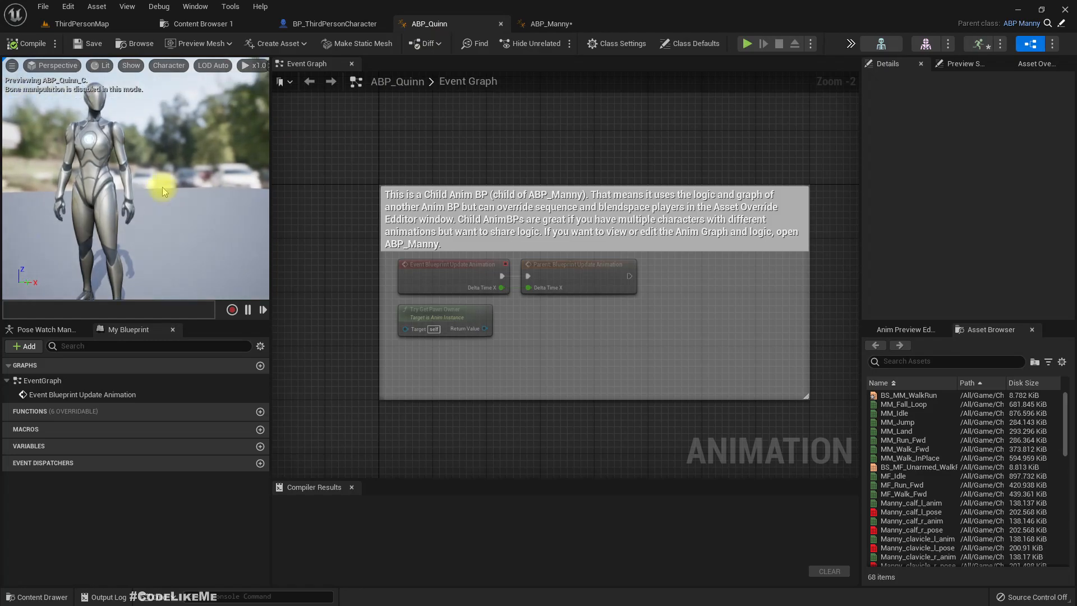
# Step: Return to ABP_Manny and open the SKM_Quinn_Simple skeletal mesh
pyautogui.click(534, 28)
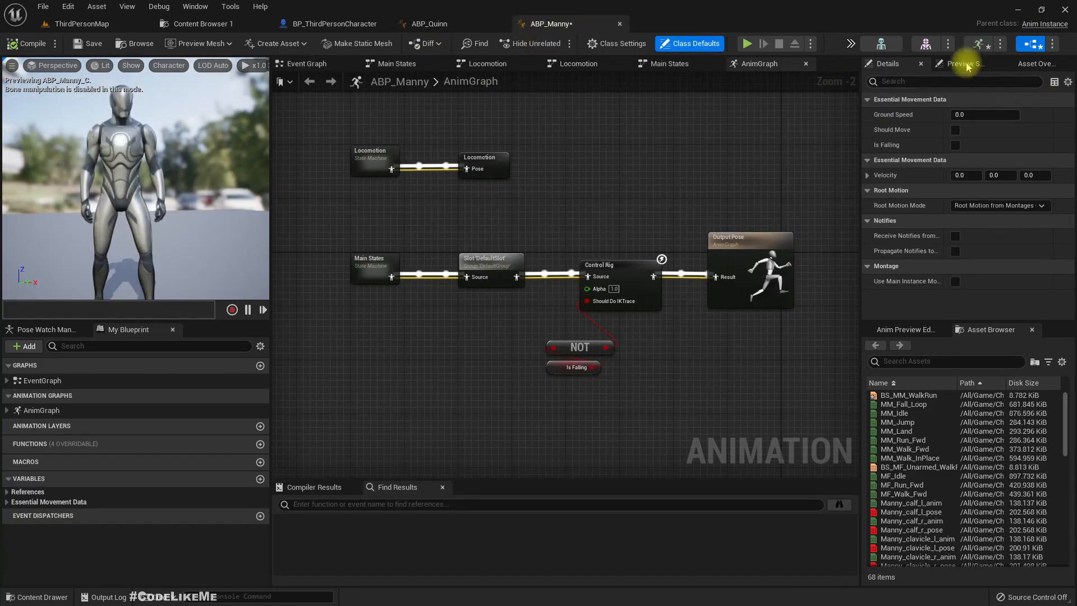
pyautogui.click(925, 45)
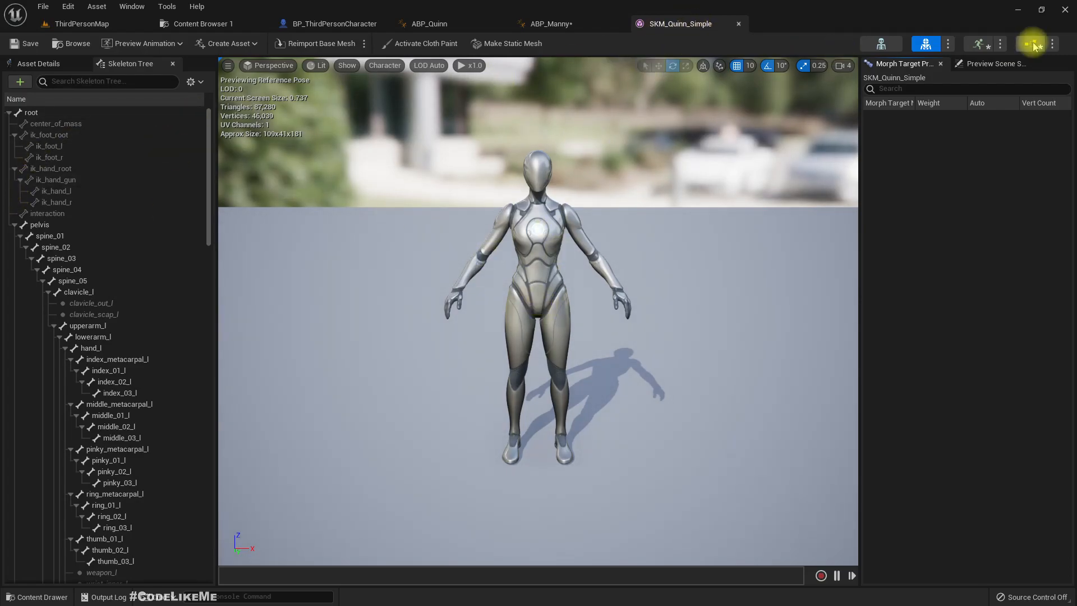
# Step: Review the SK_Mannequin skeleton, the SKM_Quinn_Simple mesh and the ABP_Manny animation graph, finishing on ABP_Manny
pyautogui.click(881, 45)
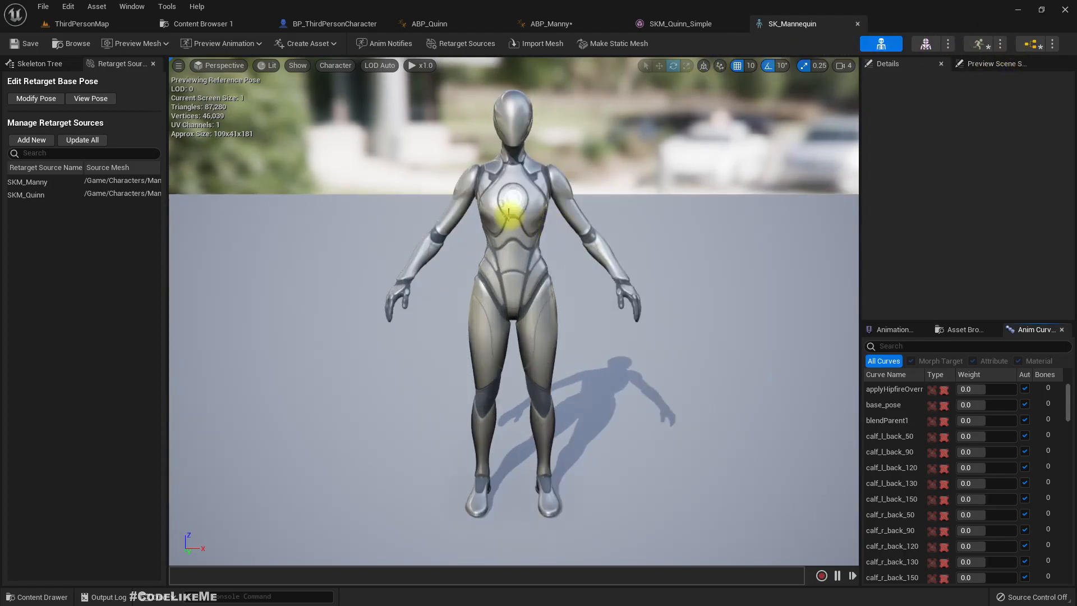
pyautogui.click(676, 24)
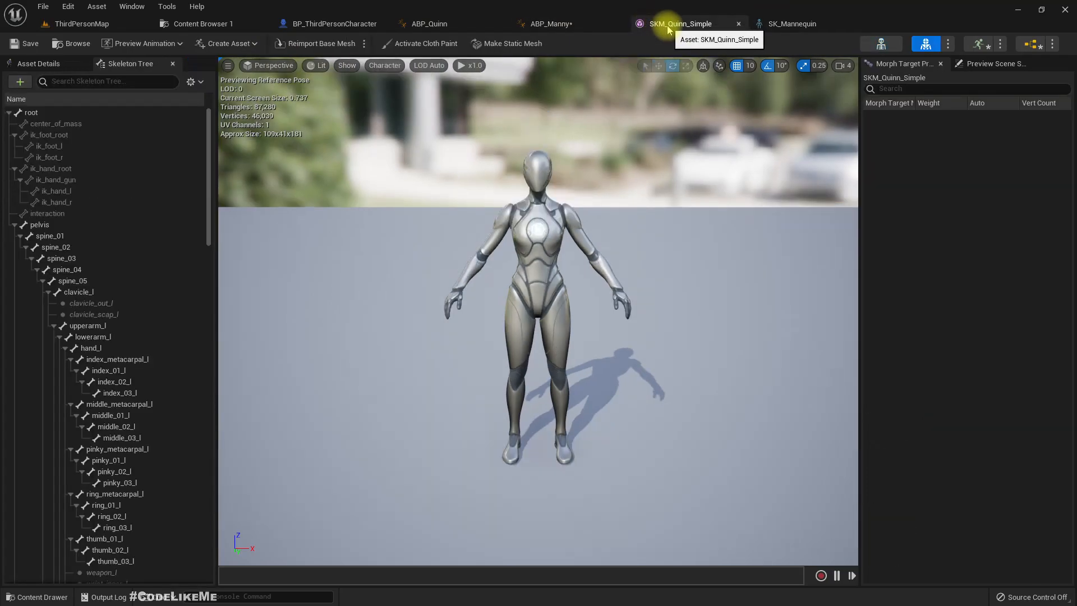
pyautogui.click(546, 24)
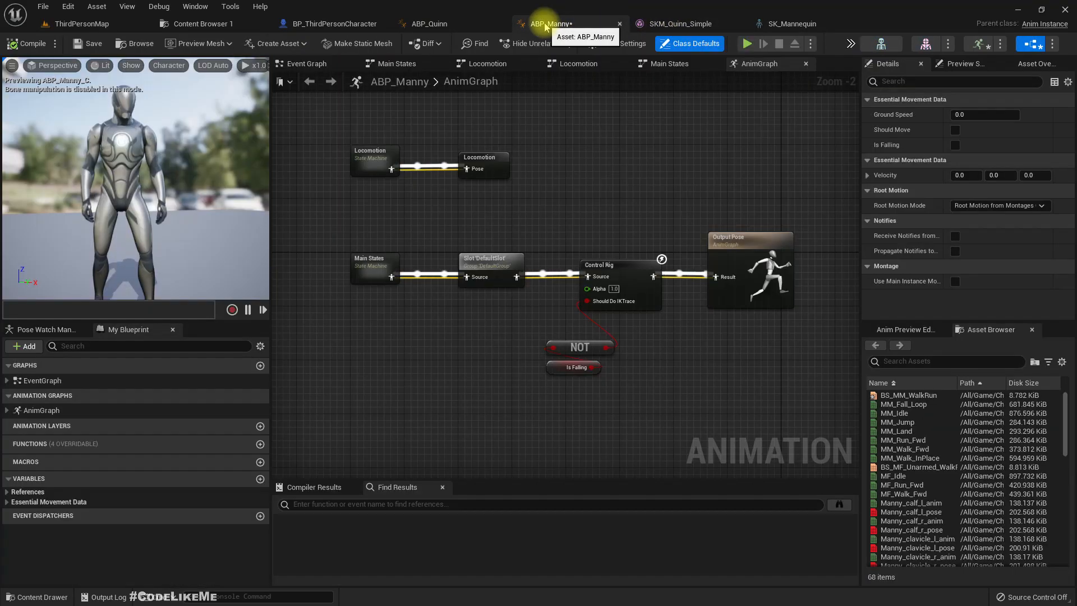
pyautogui.click(923, 45)
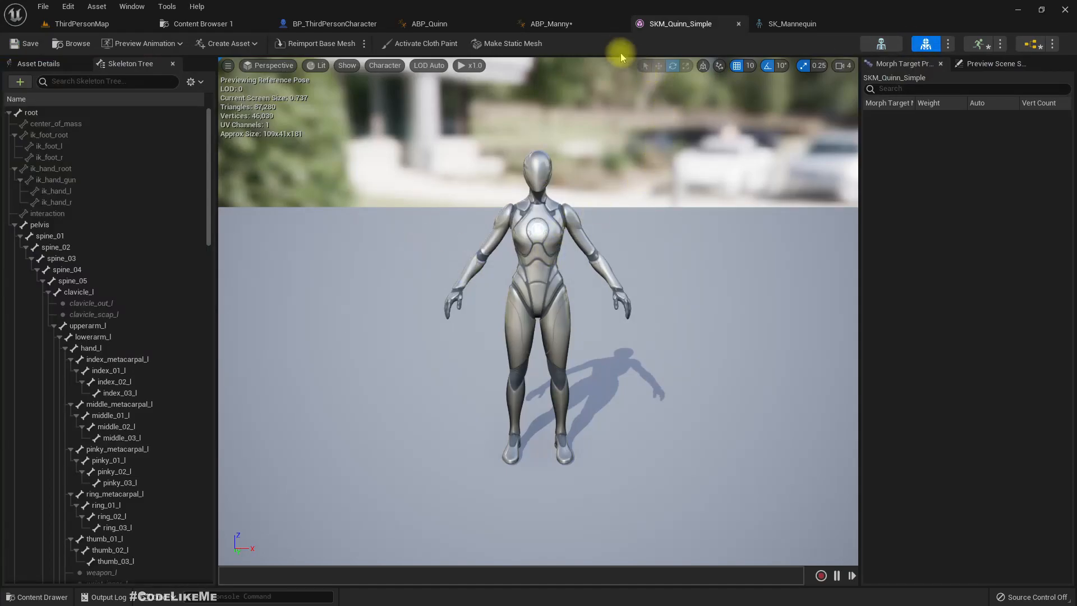
pyautogui.click(553, 24)
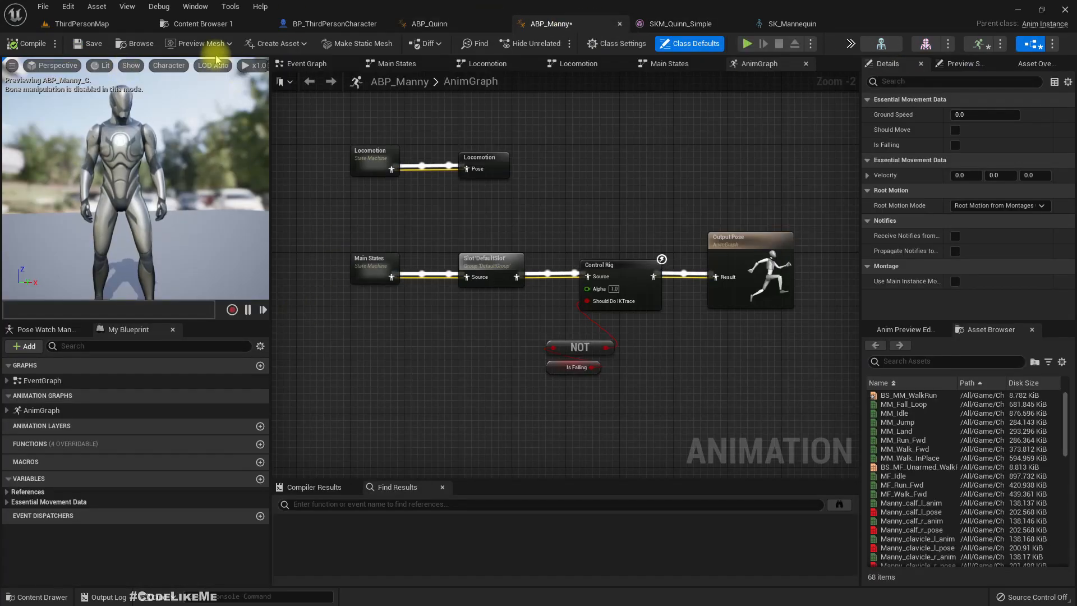
# Step: Add the First Person blueprint template content to the project from the level editor
pyautogui.click(118, 23)
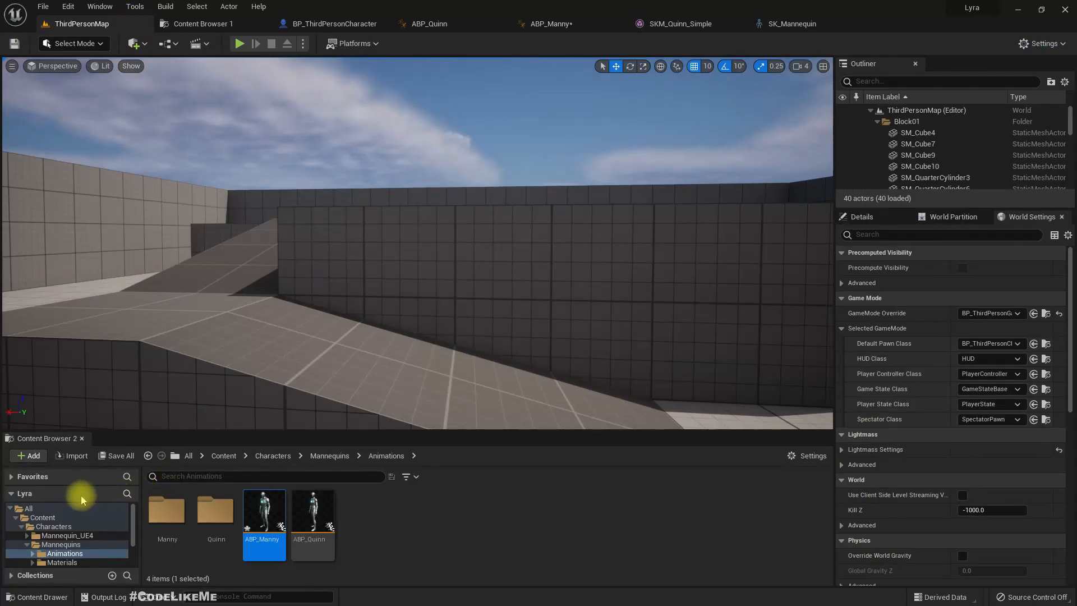
pyautogui.click(35, 456)
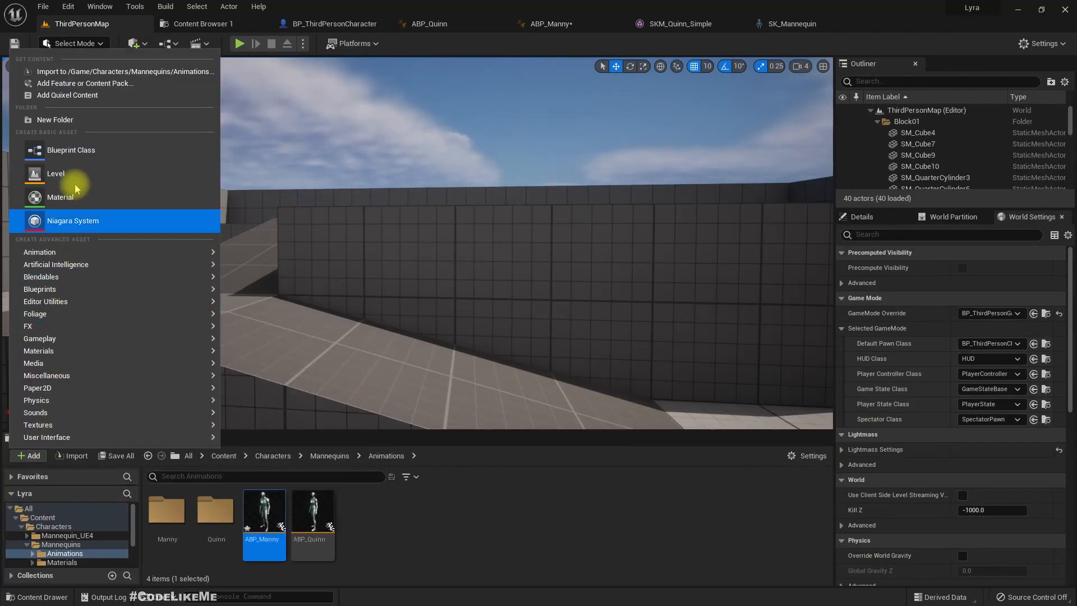
pyautogui.click(87, 83)
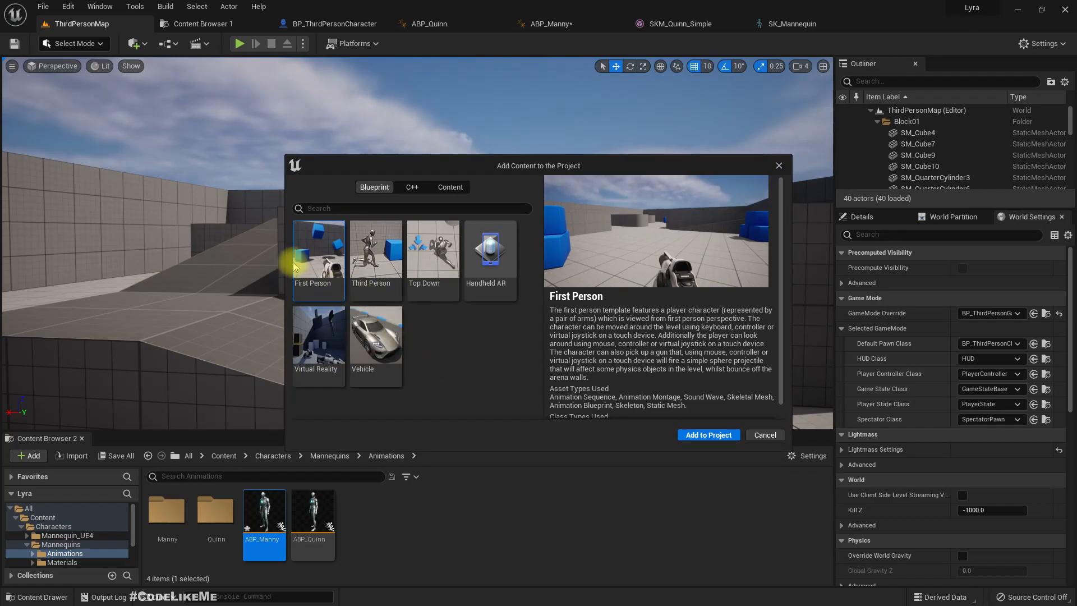
pyautogui.click(703, 436)
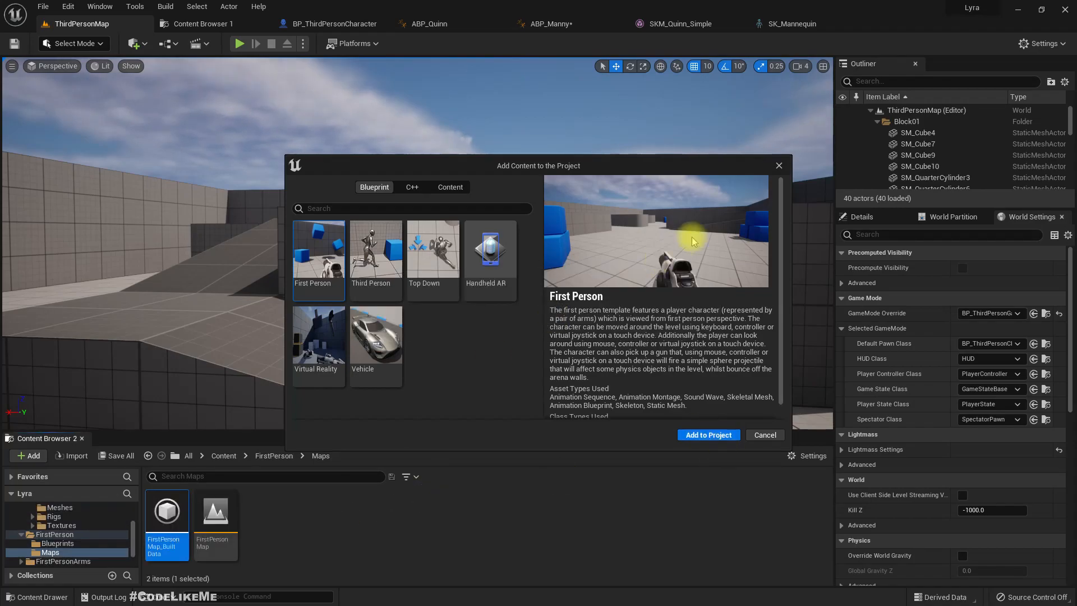
pyautogui.click(779, 166)
# Step: Open the FirstPersonMap level without saving the modified assets
pyautogui.doubleClick(215, 513)
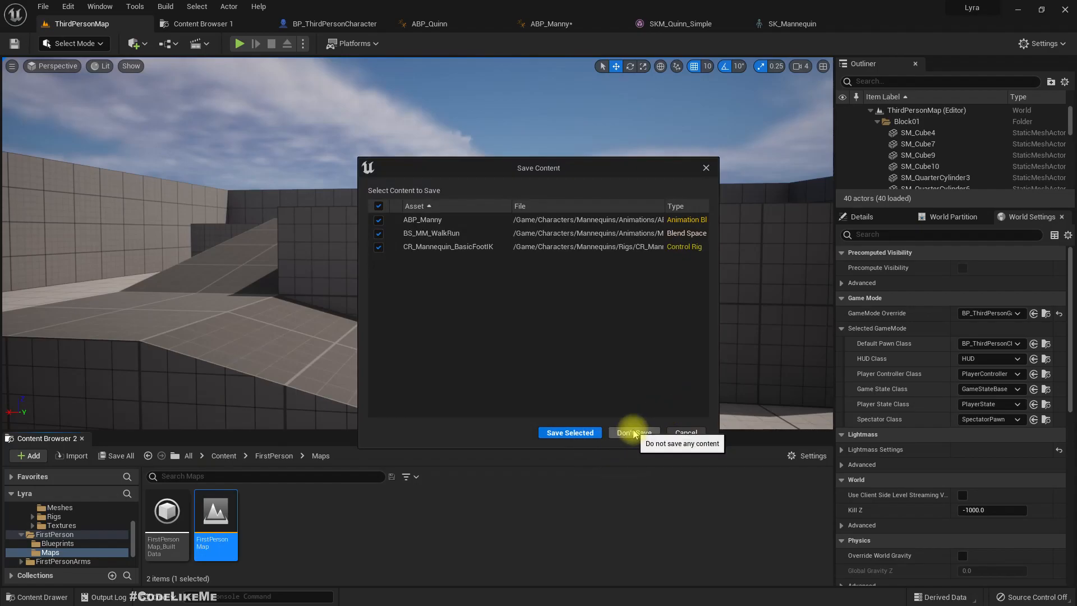
pyautogui.click(634, 432)
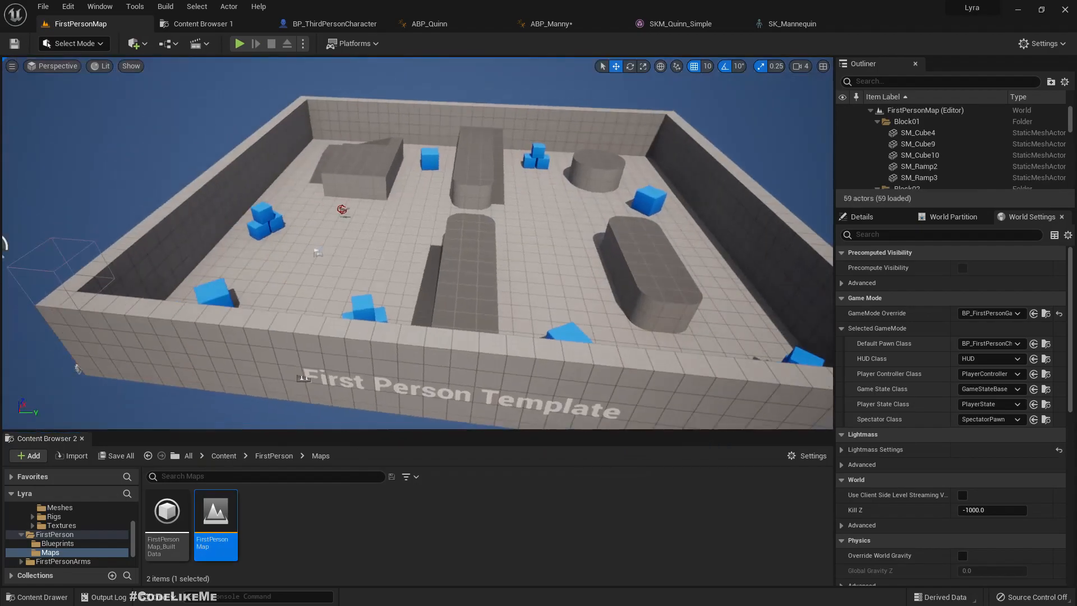
# Step: Play the First Person level in a full-screen viewport and walk the character to the floating rifle to pick it up
pyautogui.press('F11')
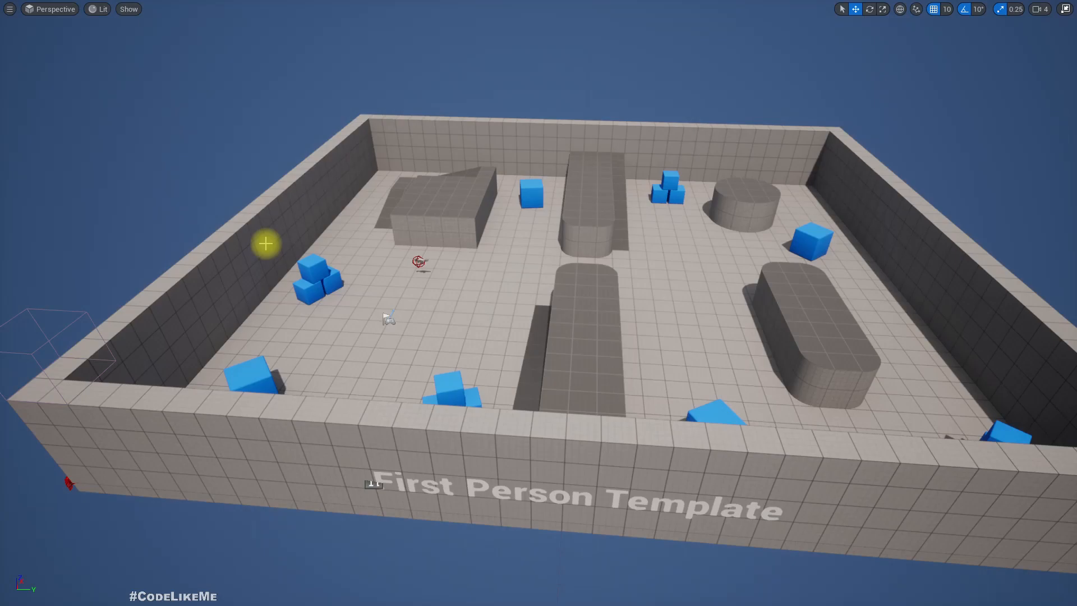
pyautogui.hotkey('alt', 'p')
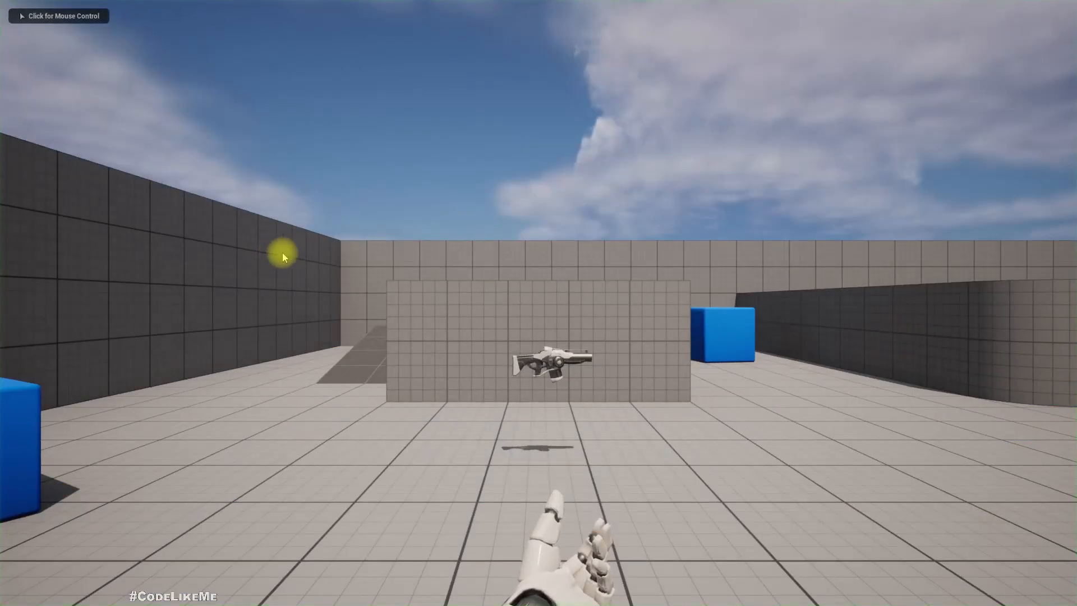
pyautogui.click(282, 252)
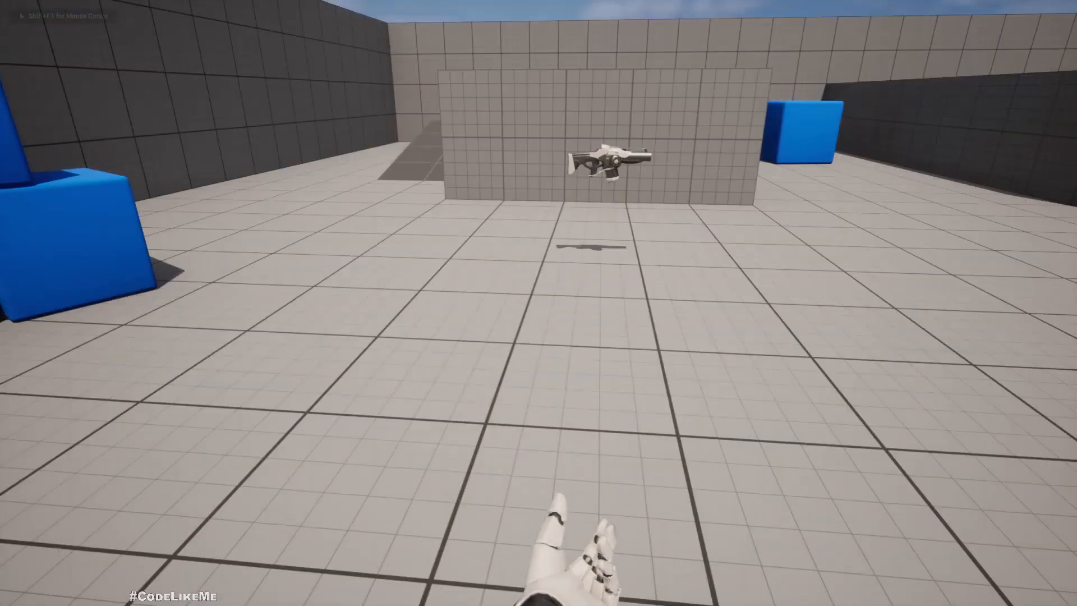
pyautogui.press('a')
pyautogui.press('w')
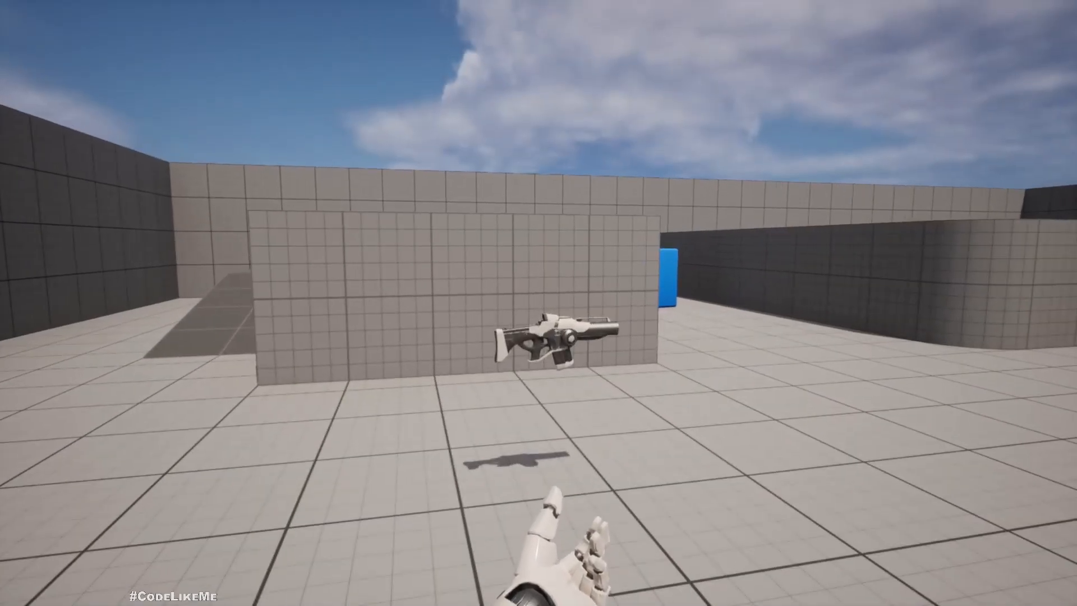
pyautogui.press('d')
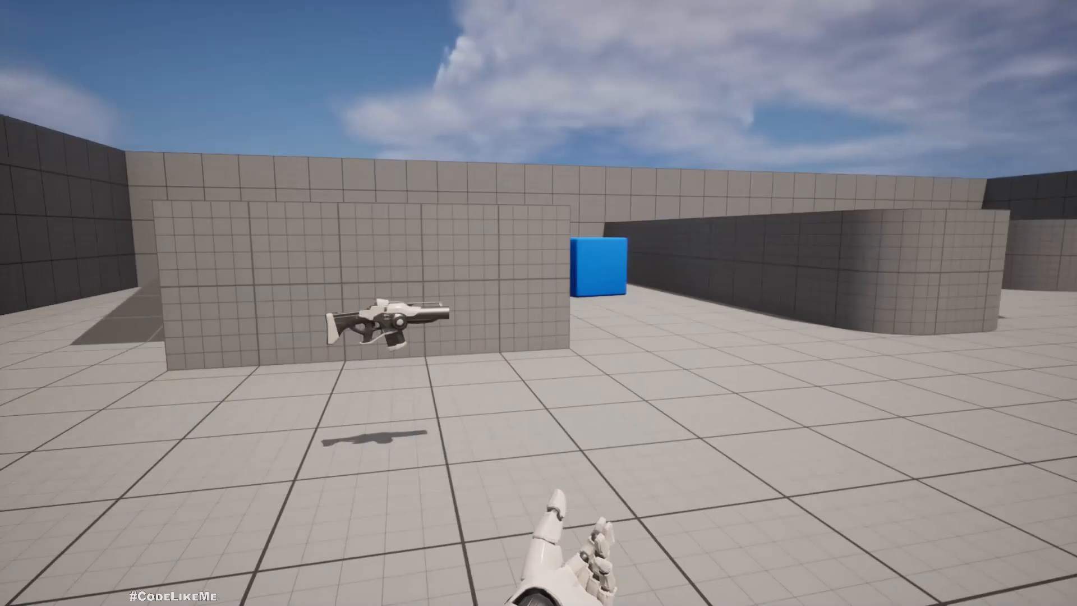
pyautogui.press('d')
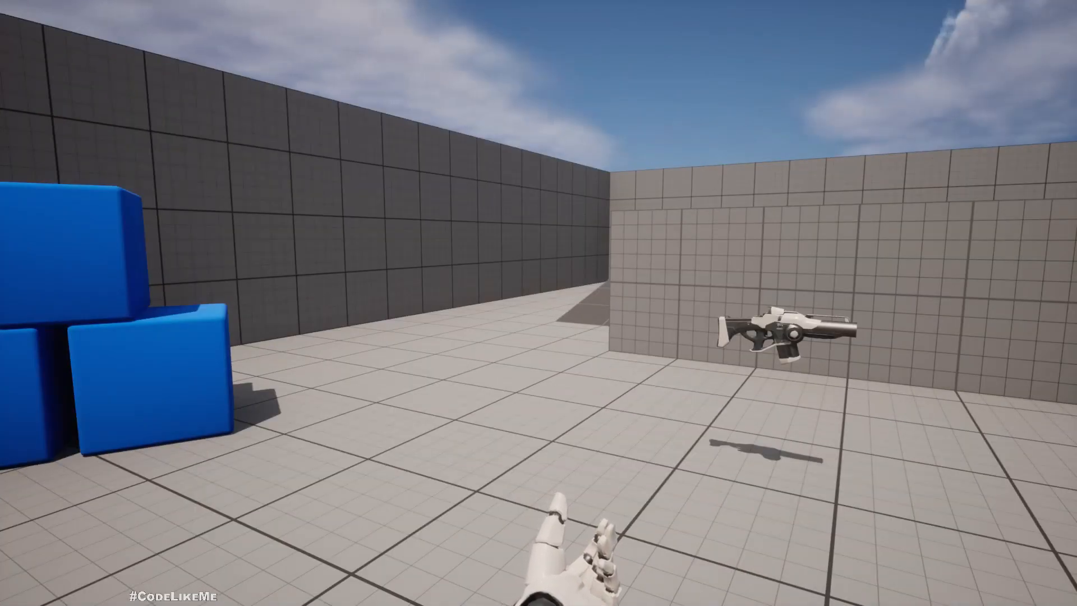
pyautogui.press('w')
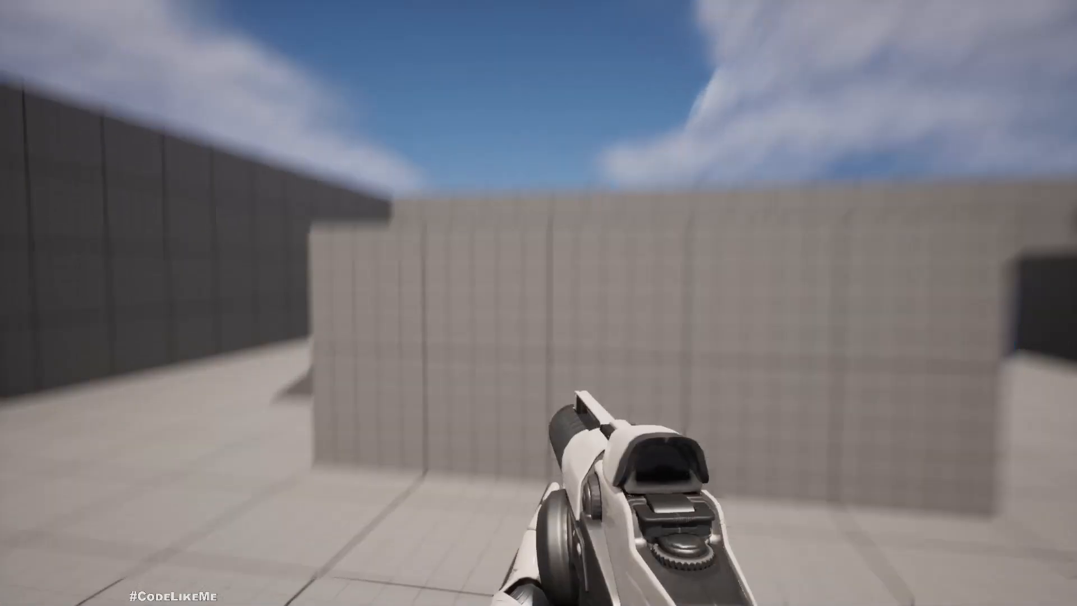
# Step: Test moving around the level and firing with the rifle, stop the play session and restore the editor layout
pyautogui.press('w')
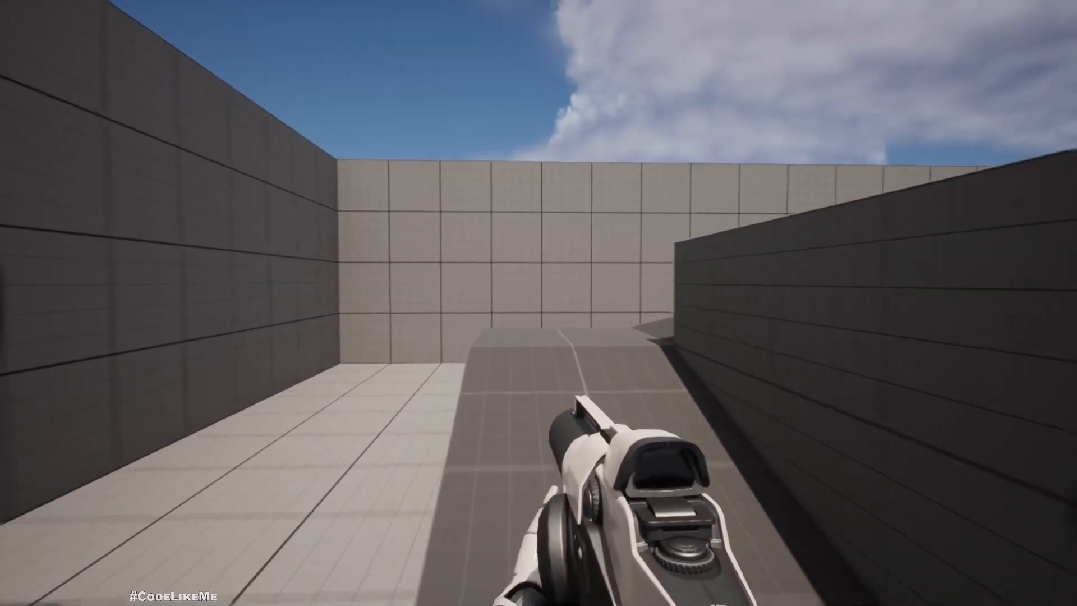
pyautogui.press('w')
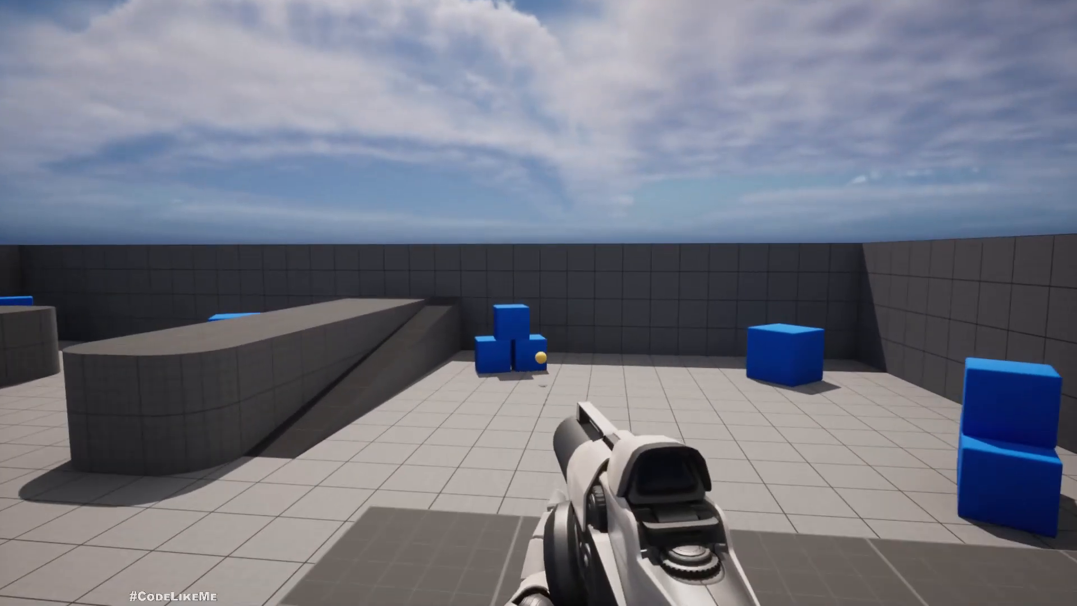
pyautogui.press('w')
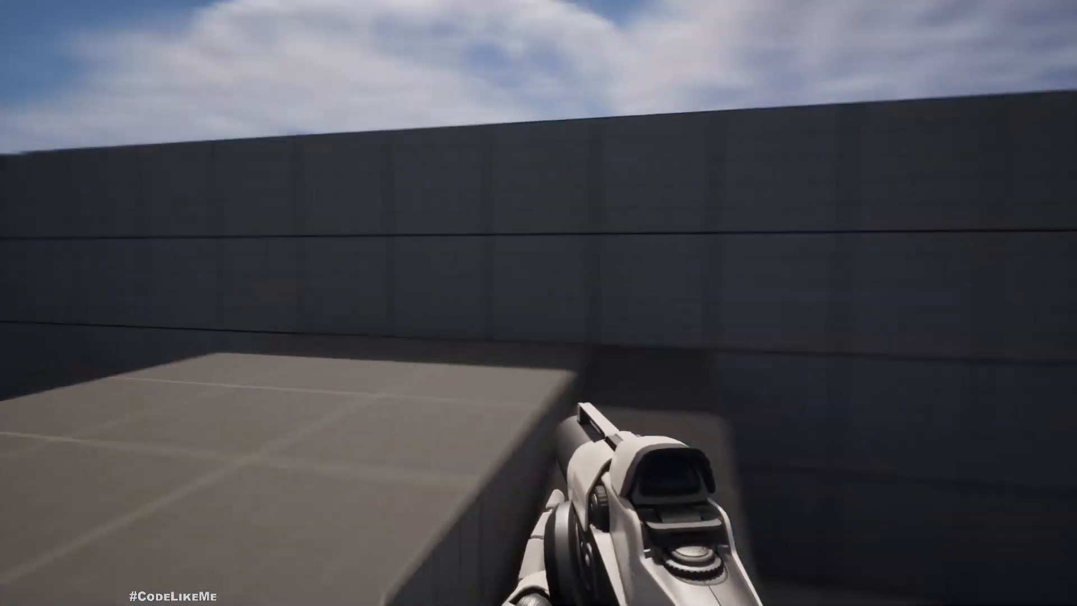
pyautogui.press('Escape')
pyautogui.moveTo(827, 306); pyautogui.dragTo(581, 316, button='right')
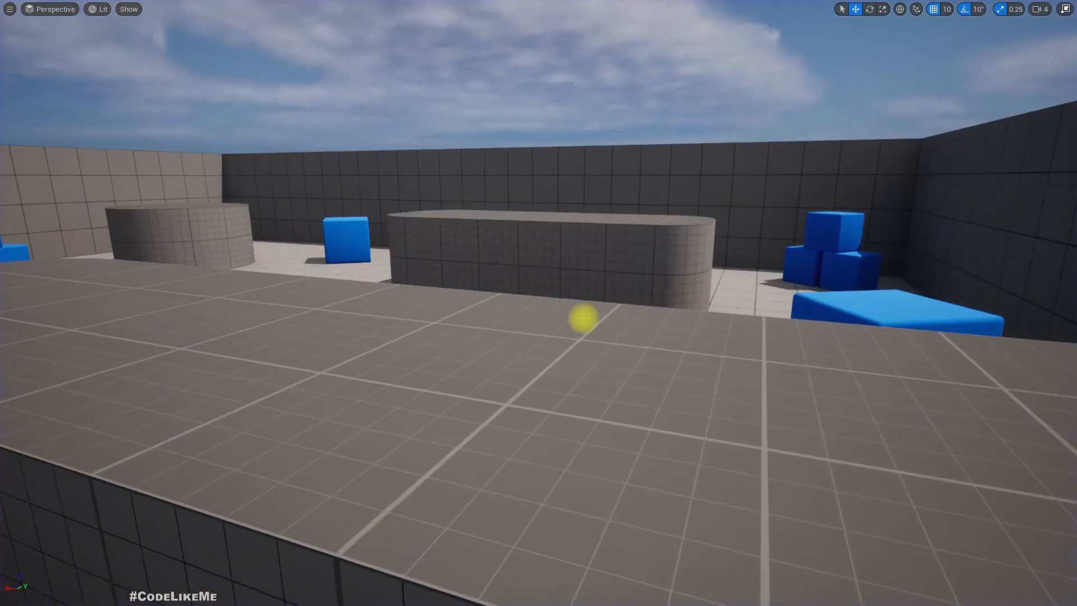
pyautogui.press('F11')
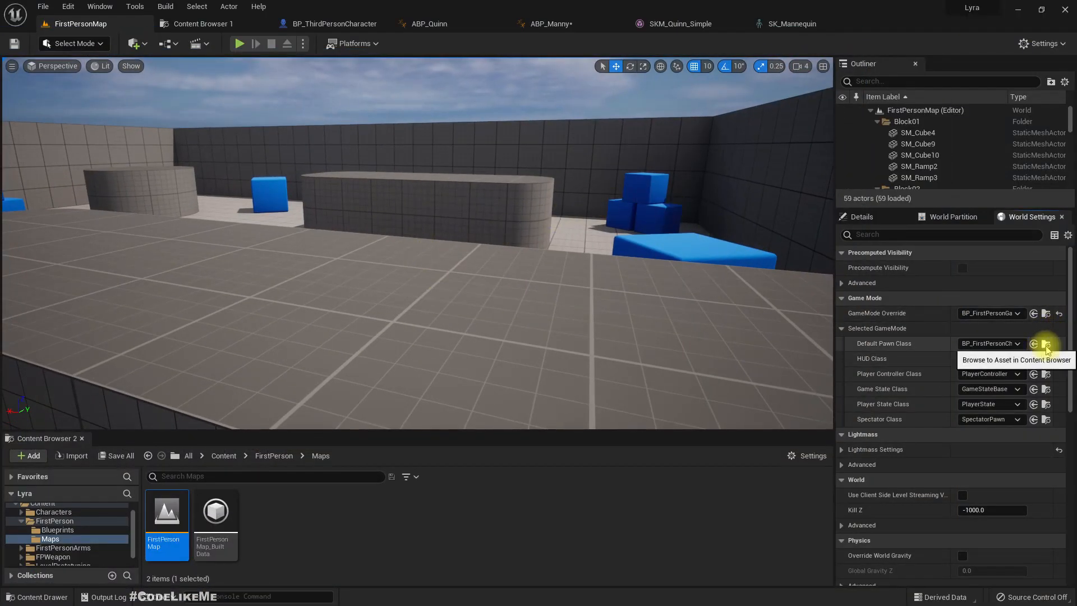
# Step: Open the level's default pawn blueprint BP_FirstPersonCharacter and look over the input groups in its Event Graph
pyautogui.click(1046, 345)
pyautogui.doubleClick(164, 520)
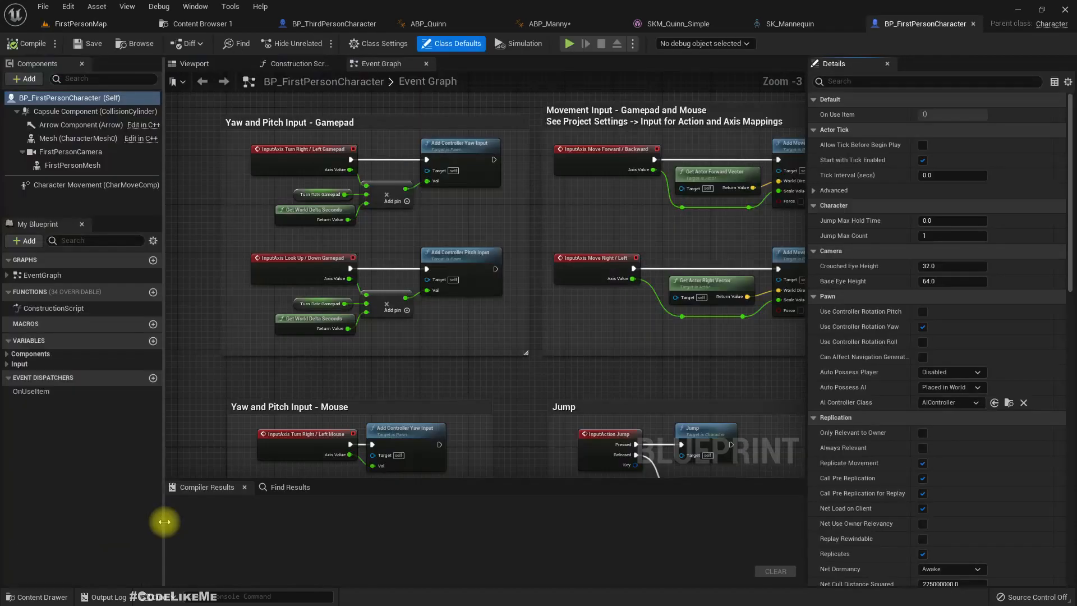
pyautogui.moveTo(615, 312); pyautogui.dragTo(545, 242, button='right')
pyautogui.scroll(-5, 478, 315)
pyautogui.scroll(5, 470, 337)
pyautogui.moveTo(469, 337); pyautogui.dragTo(368, 321, button='right')
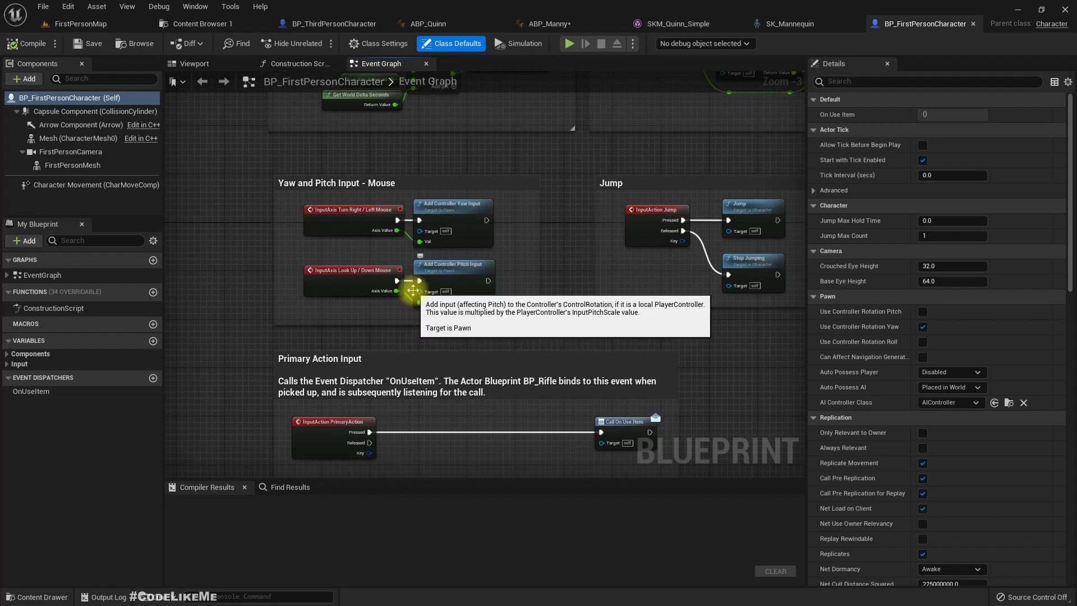
# Step: Examine the Primary Action Input group and select the Call On Use Item node driven by InputAction PrimaryAction
pyautogui.moveTo(610, 318); pyautogui.dragTo(566, 186, button='right')
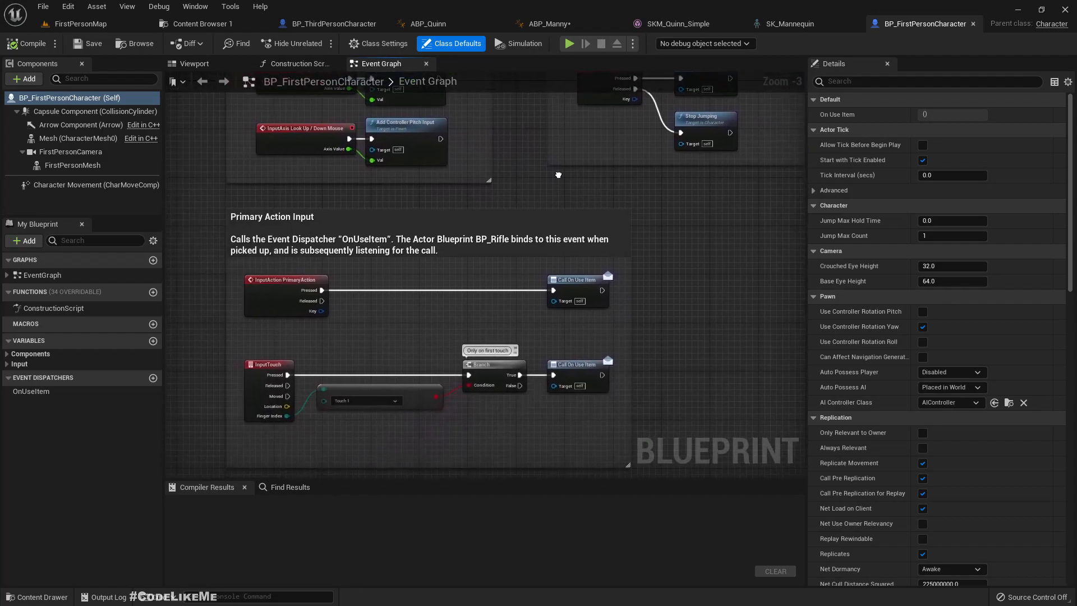
pyautogui.scroll(3, 548, 293)
pyautogui.scroll(-5, 562, 280)
pyautogui.scroll(5, 562, 279)
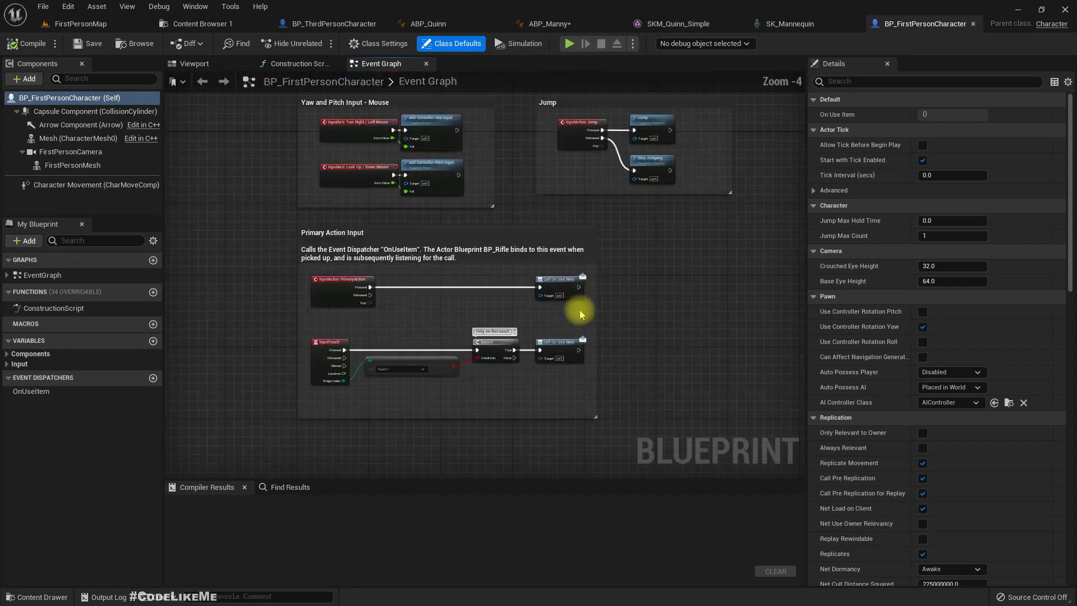
pyautogui.moveTo(451, 306)
pyautogui.mouseDown(button='right')
pyautogui.moveTo(702, 296)
pyautogui.moveTo(470, 295)
pyautogui.mouseUp(button='right')
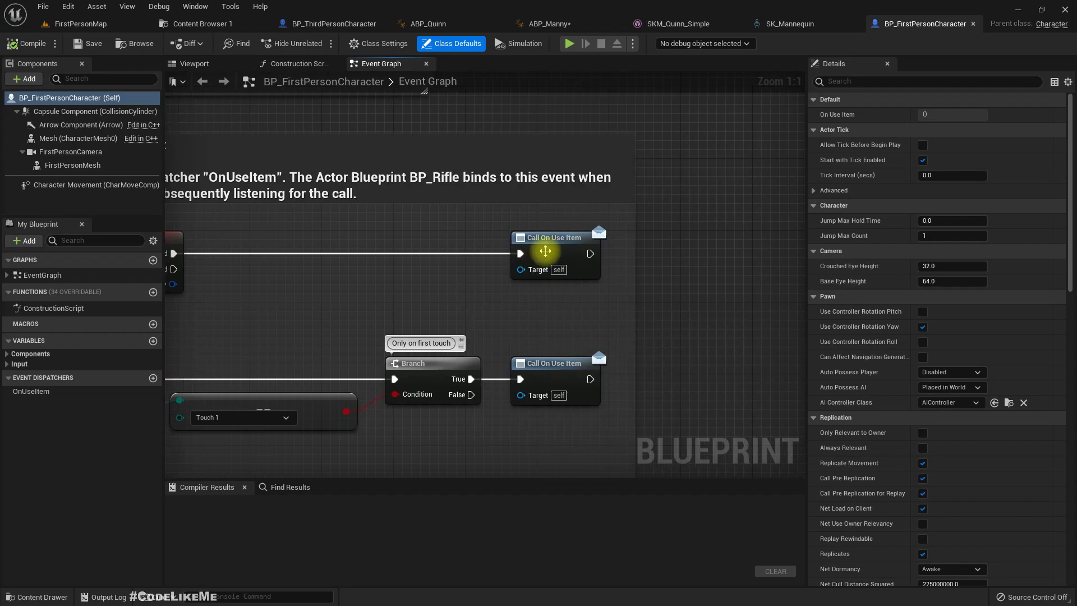
pyautogui.click(550, 243)
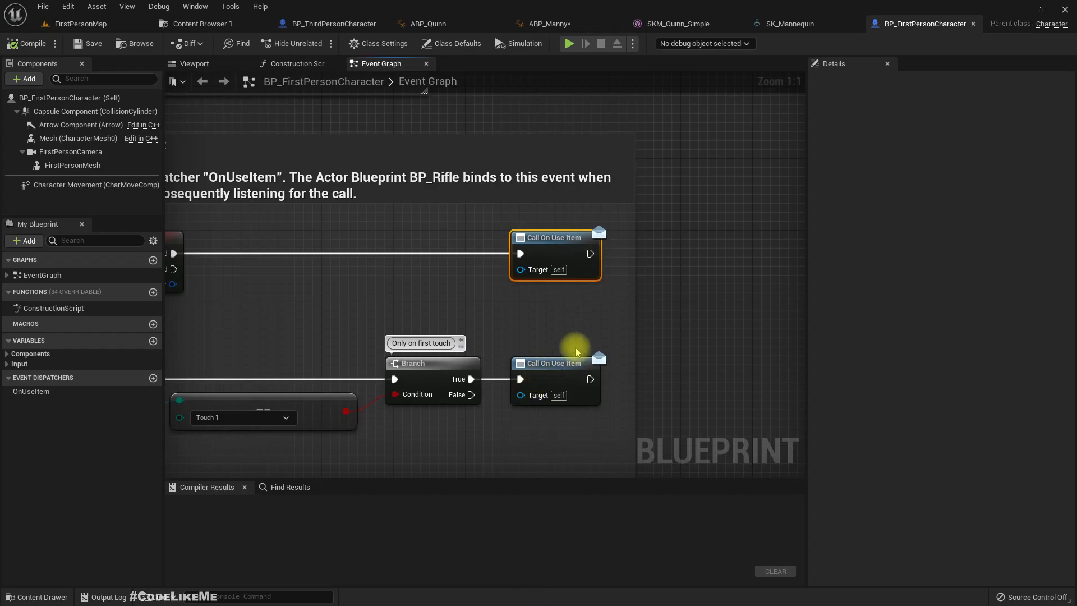
# Step: Study how the primary action and touch events call OnUseItem, alongside the graph's look, movement and jump input groups
pyautogui.scroll(-4, 574, 350)
pyautogui.scroll(4, 543, 303)
pyautogui.scroll(-5, 539, 296)
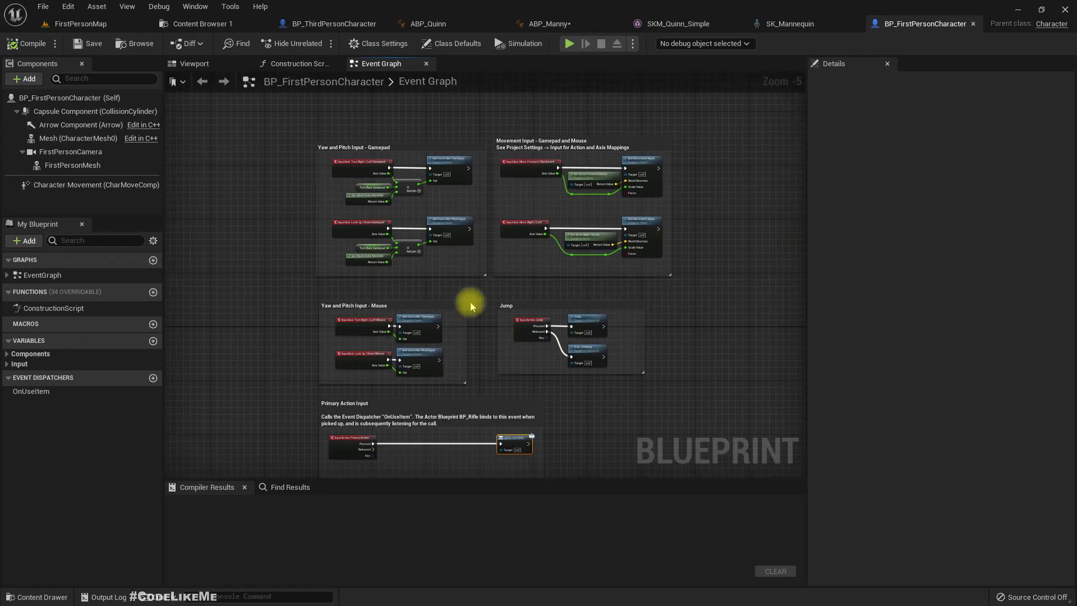
pyautogui.scroll(4, 482, 351)
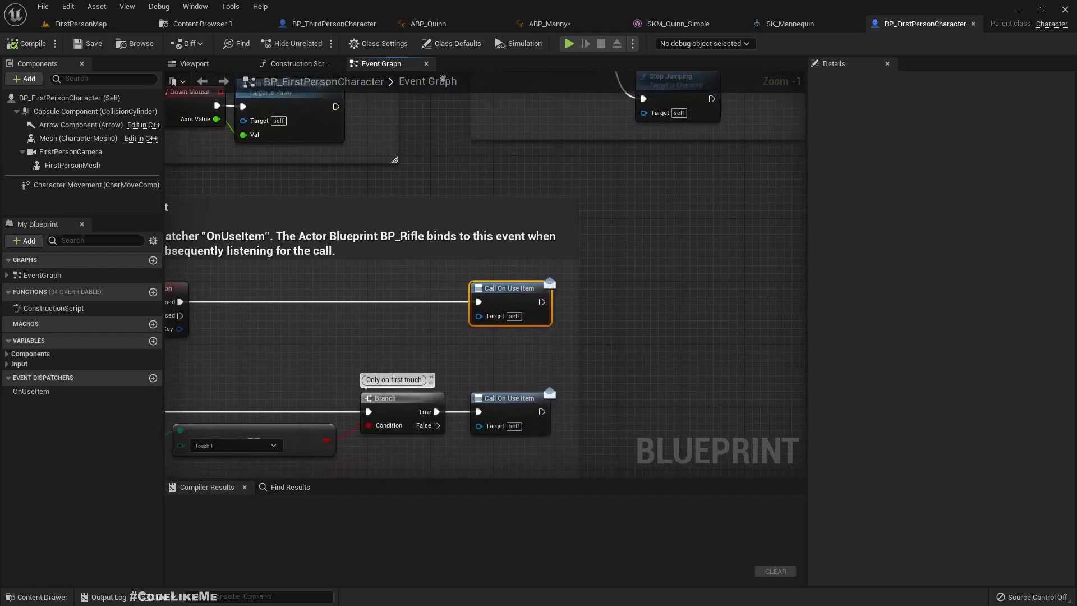
pyautogui.scroll(-4, 552, 264)
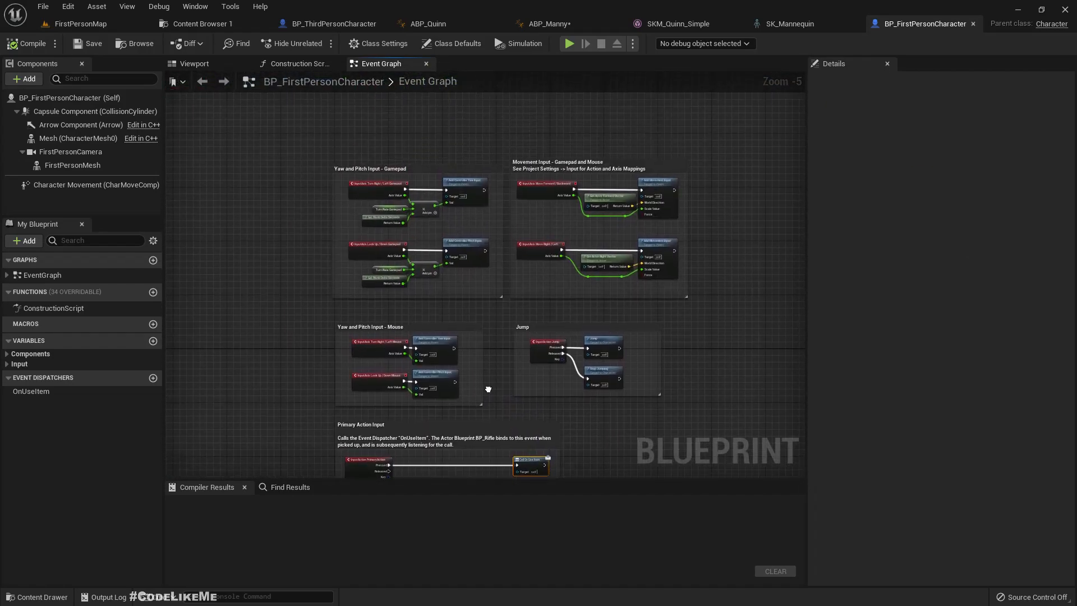
pyautogui.scroll(4, 491, 286)
pyautogui.scroll(-4, 600, 304)
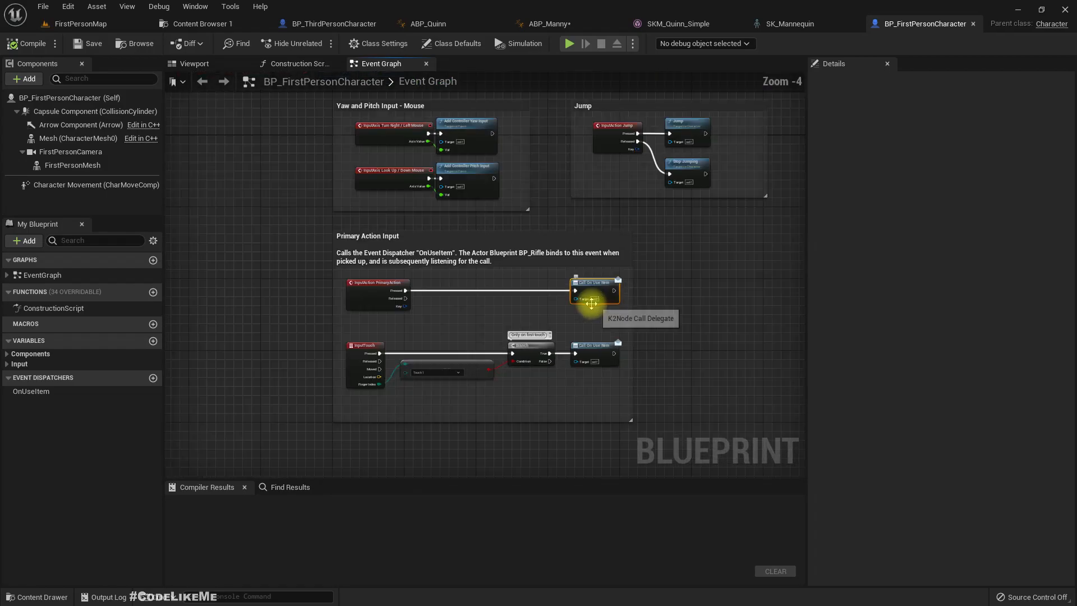
pyautogui.scroll(3, 590, 292)
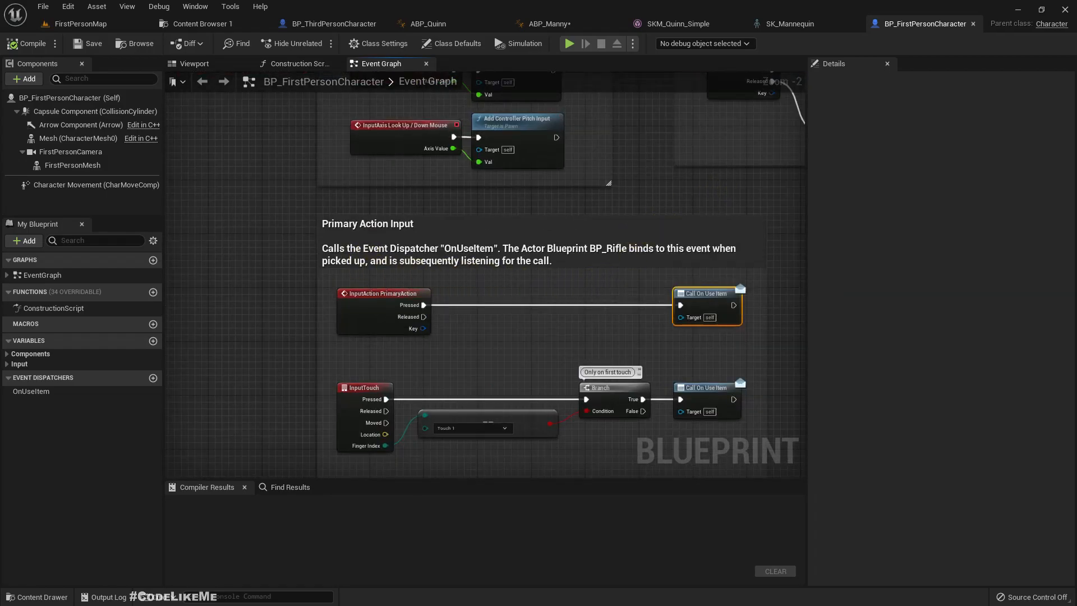
pyautogui.moveTo(718, 191); pyautogui.dragTo(618, 211, button='right')
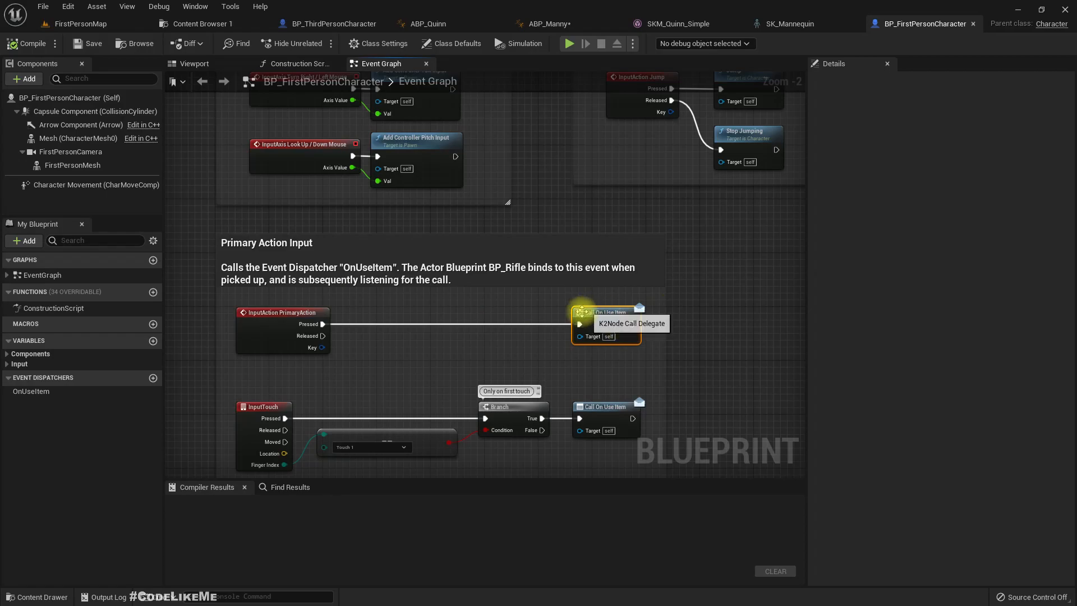
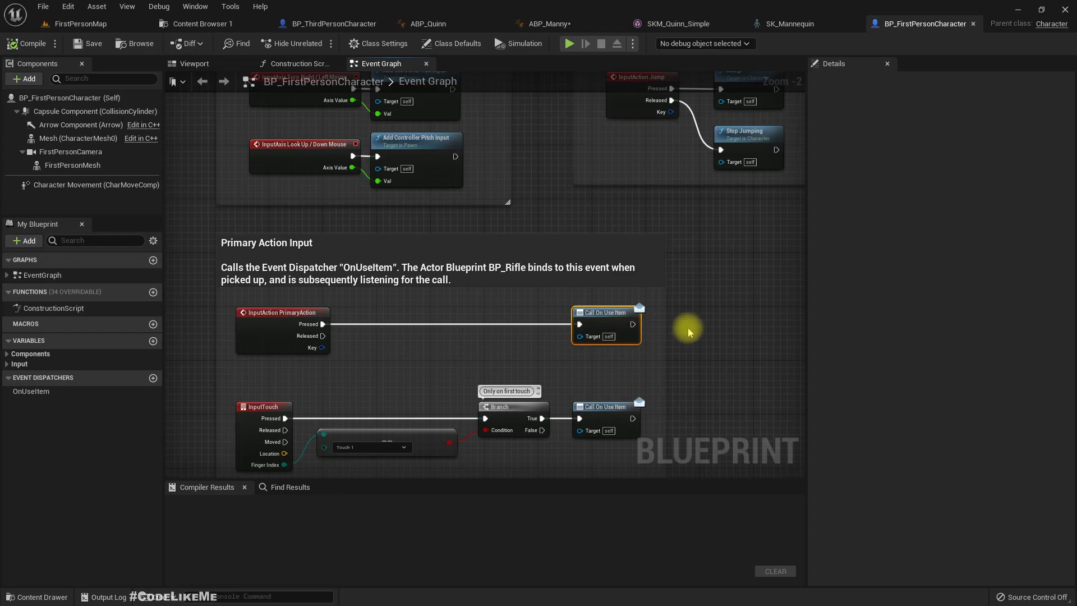
# Step: Review the Event Graph's Primary Action, Jump, look and movement input groups of the first-person character
pyautogui.moveTo(688, 332); pyautogui.dragTo(617, 323, button='right')
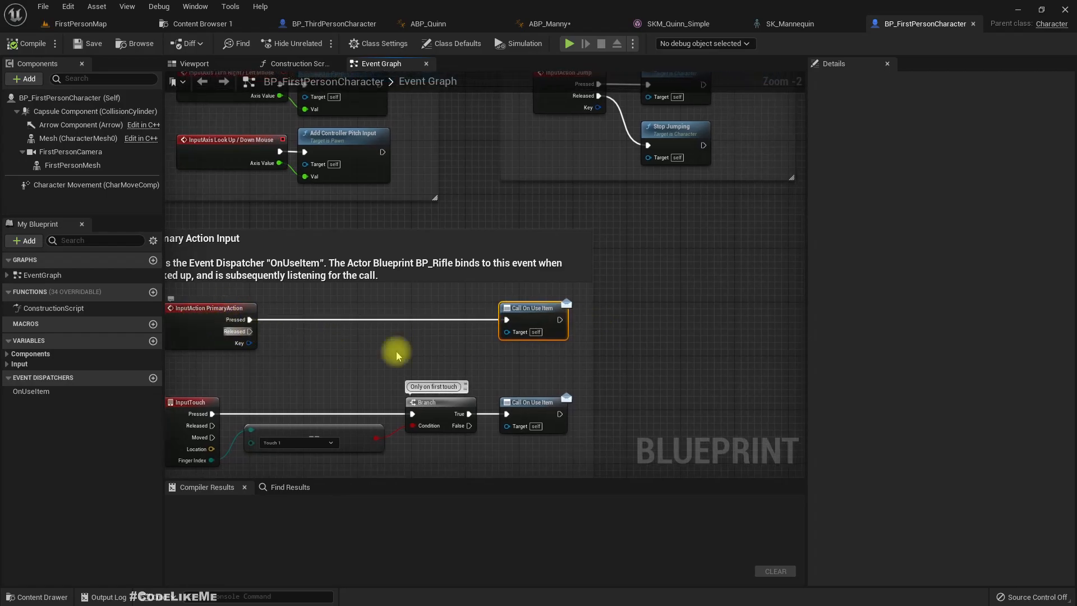
pyautogui.scroll(-3, 671, 314)
pyautogui.scroll(4, 665, 308)
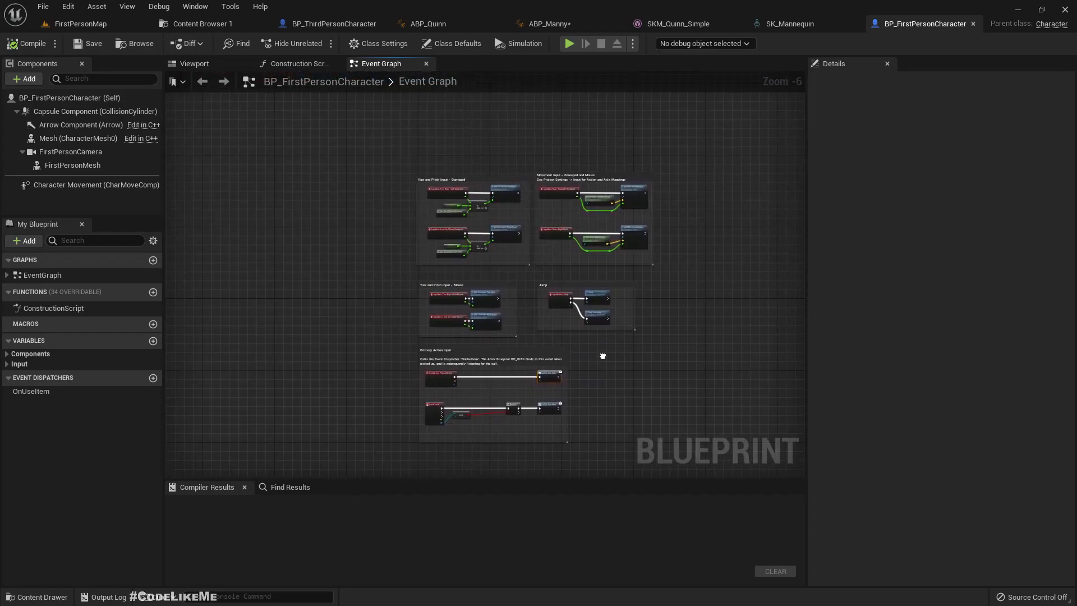
pyautogui.scroll(-3, 650, 292)
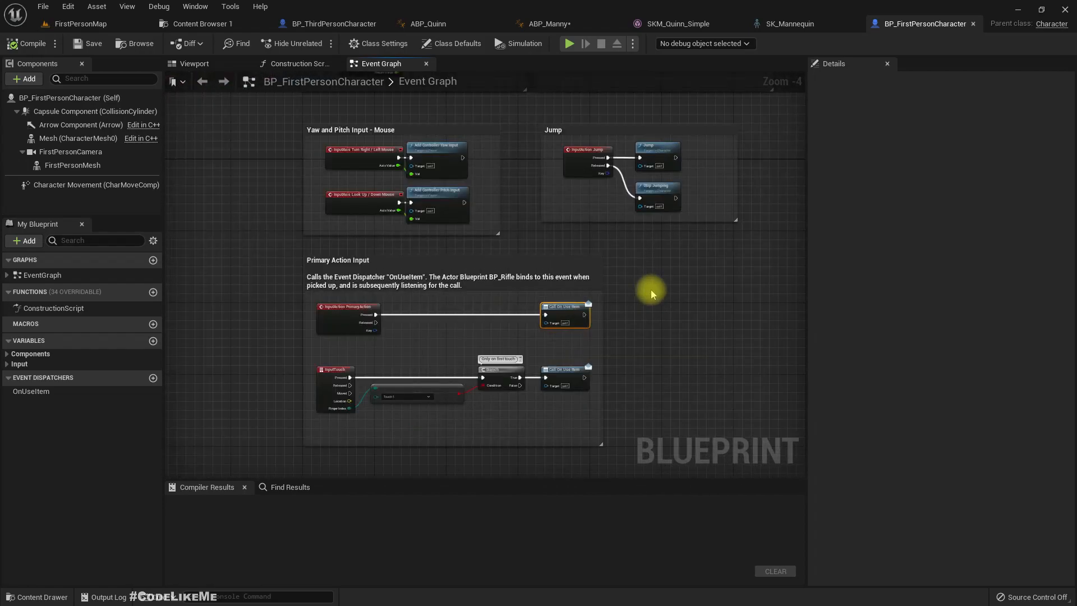
pyautogui.moveTo(650, 292); pyautogui.dragTo(555, 577, button='right')
pyautogui.moveTo(560, 535); pyautogui.dragTo(587, 474, button='right')
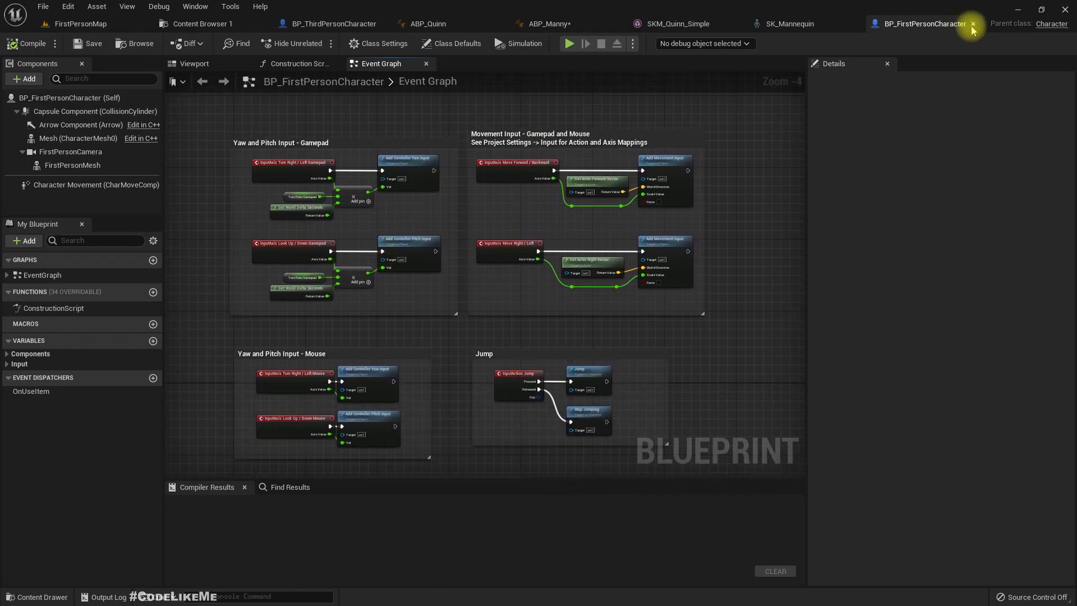
# Step: Select the FirstPersonMesh arms in the character's 3D preview and inspect their animation, mesh and material settings
pyautogui.click(193, 63)
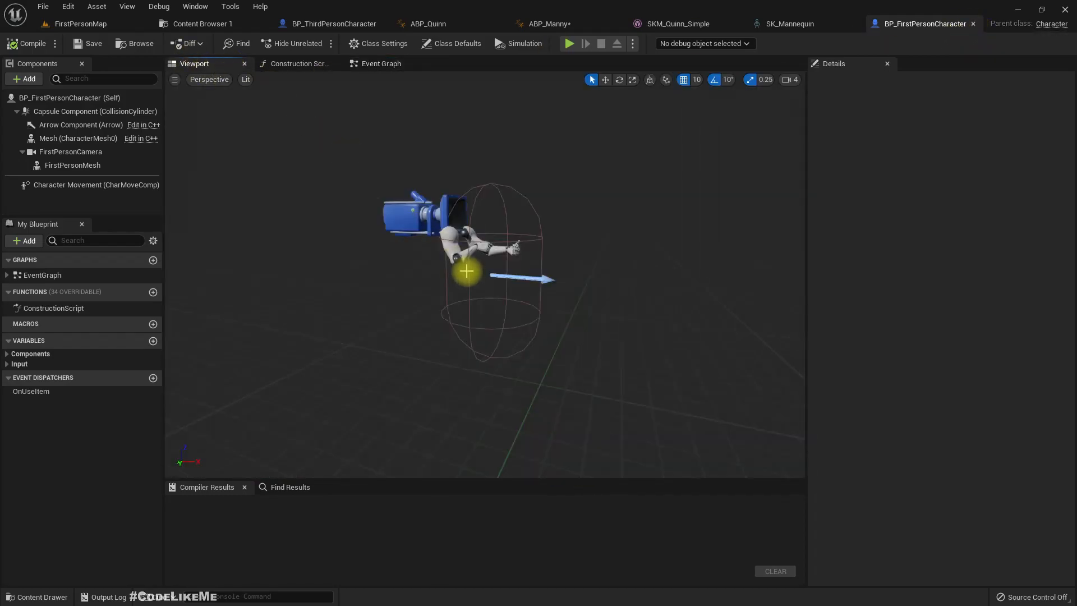
pyautogui.click(456, 256)
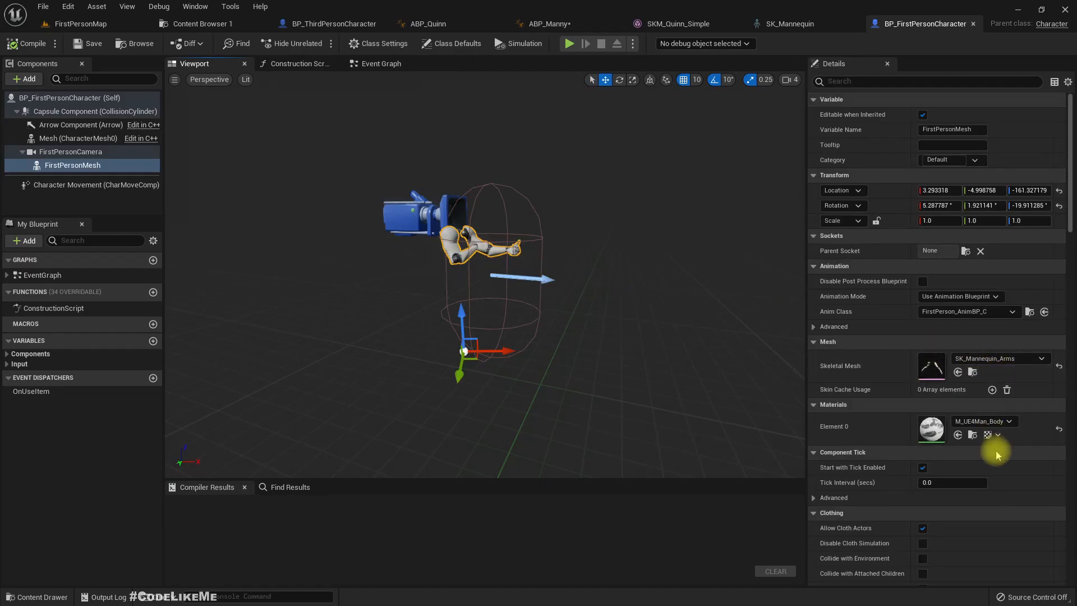
pyautogui.scroll(-6, 1004, 415)
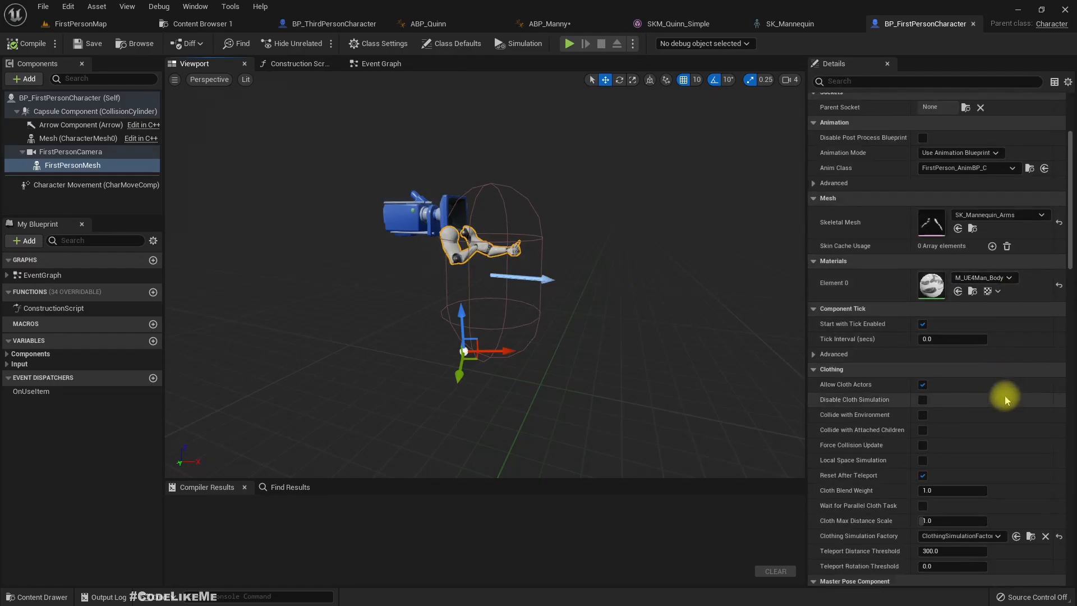
pyautogui.scroll(5, 1004, 398)
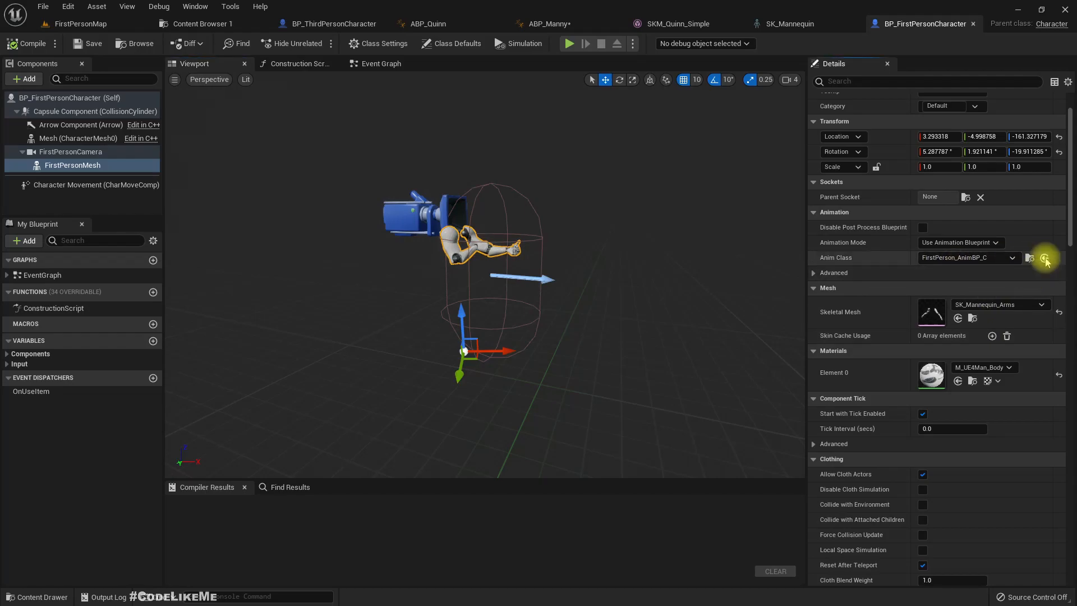
# Step: Open the FirstPerson_AnimBP used by FirstPersonMesh and examine its Event Graph and state machine
pyautogui.click(1030, 258)
pyautogui.doubleClick(159, 510)
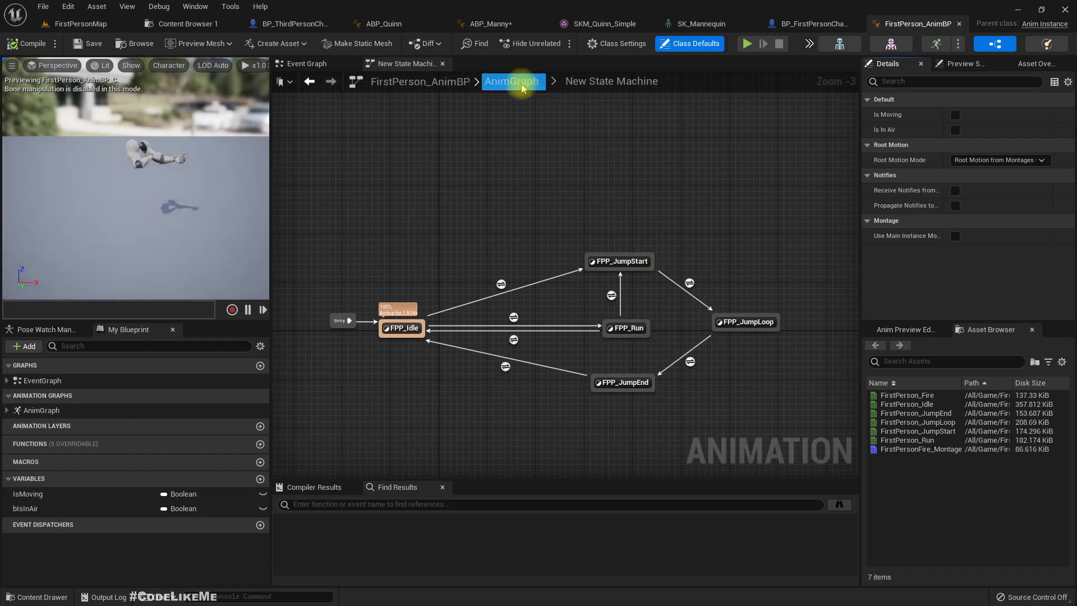
pyautogui.click(311, 64)
pyautogui.moveTo(540, 280); pyautogui.dragTo(675, 312, button='right')
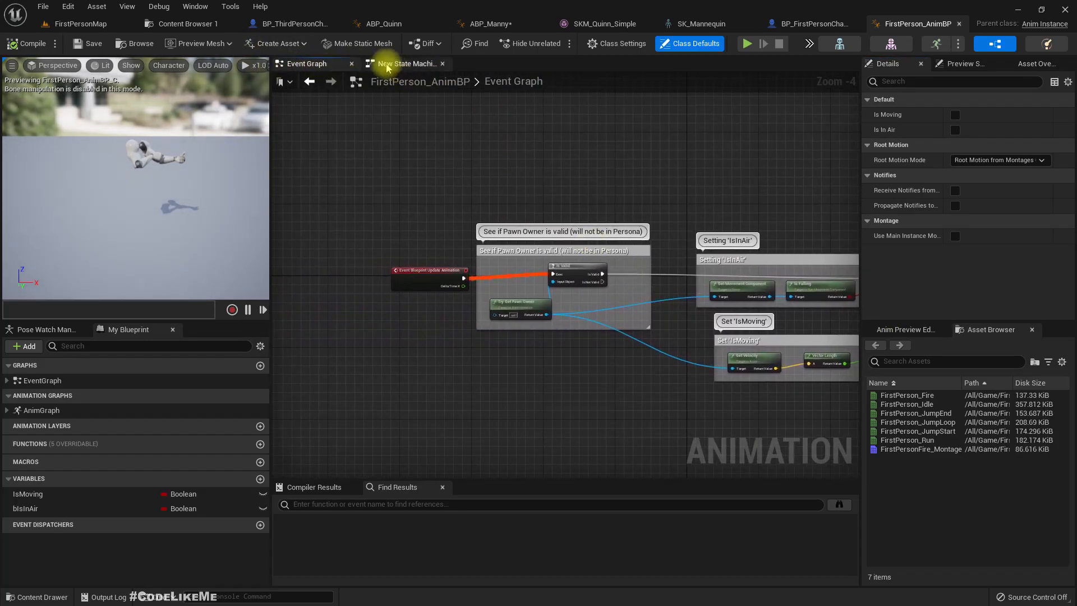
pyautogui.click(404, 63)
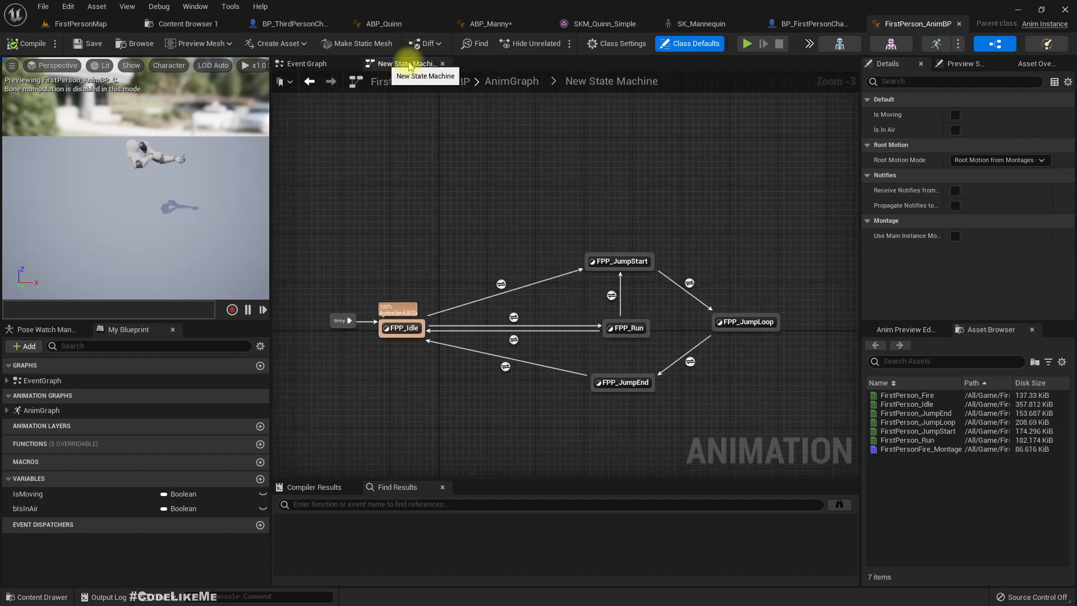
# Step: Close FirstPerson_AnimBP and BP_FirstPersonCharacter and return to the FirstPersonMap level
pyautogui.click(956, 24)
pyautogui.click(973, 24)
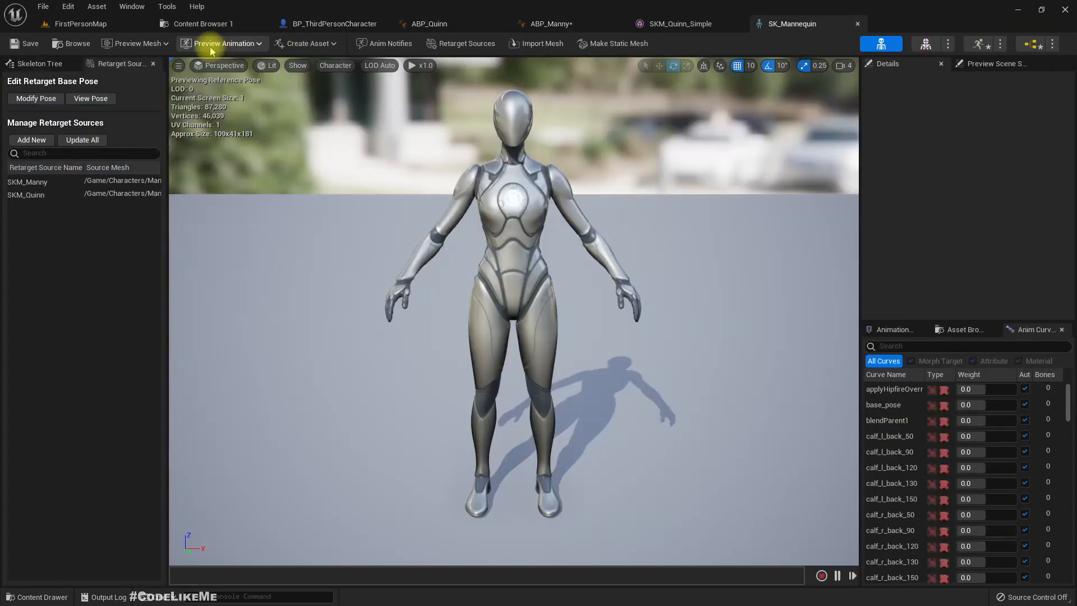
pyautogui.click(189, 25)
pyautogui.click(79, 24)
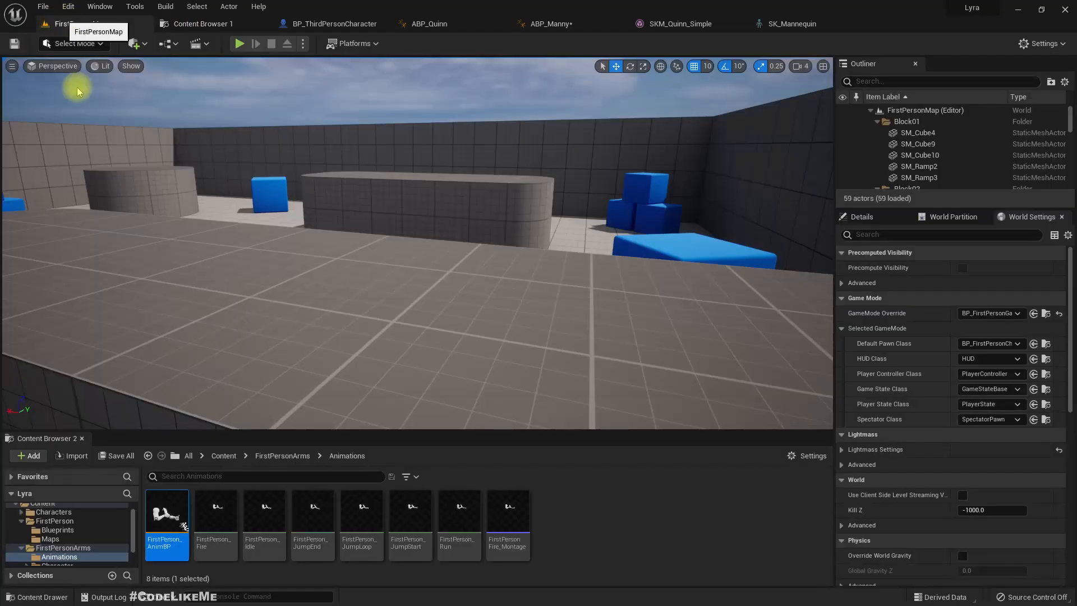
# Step: Add the Top Down blueprint template content to the project and close the content dialog
pyautogui.scroll(1, 40, 505)
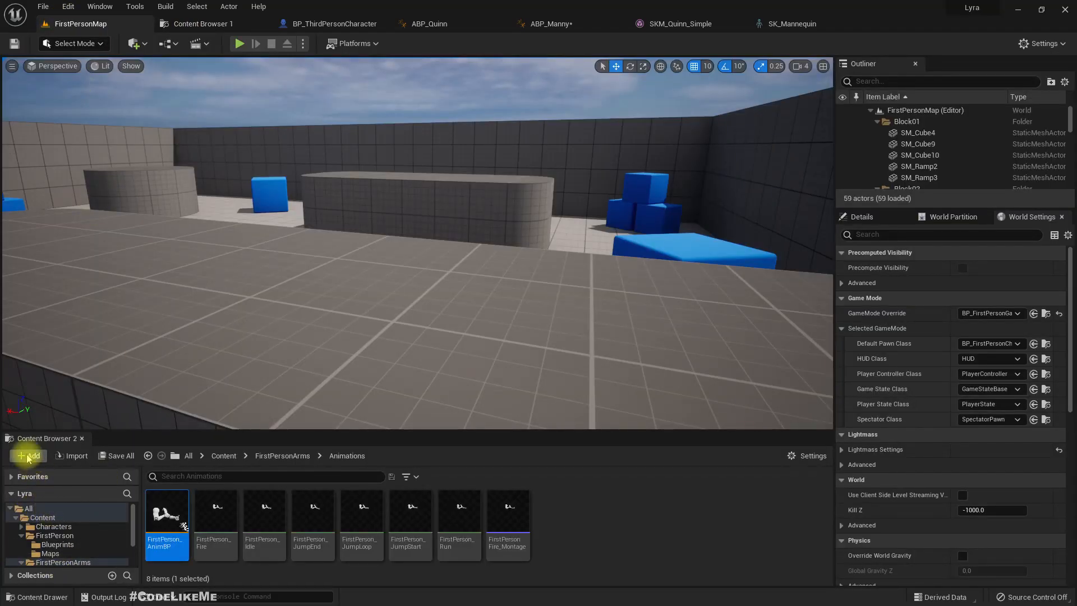
pyautogui.click(28, 455)
pyautogui.click(83, 83)
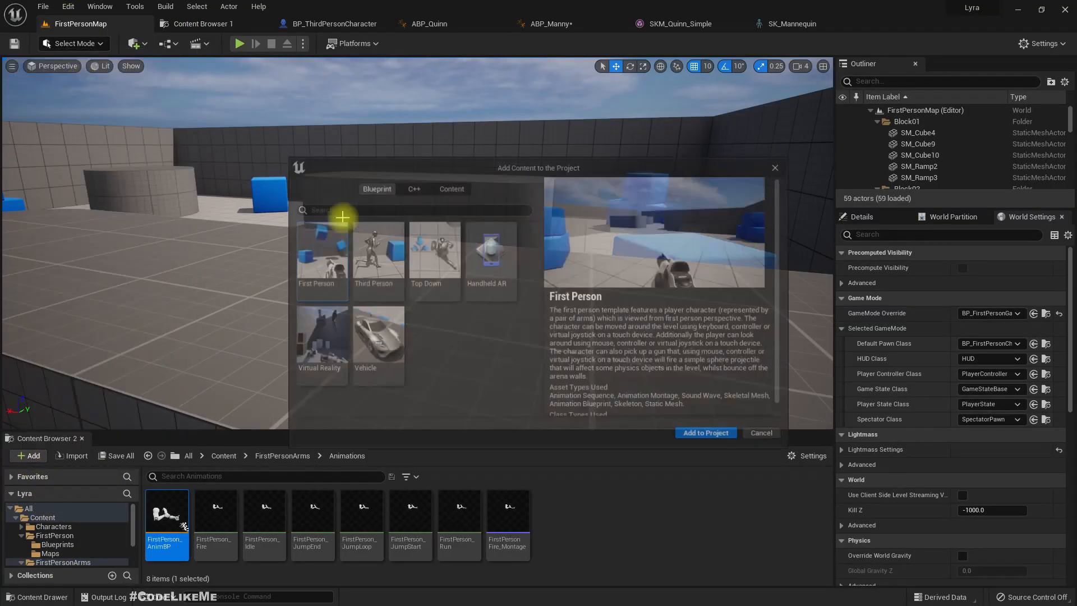
pyautogui.click(427, 257)
pyautogui.click(700, 436)
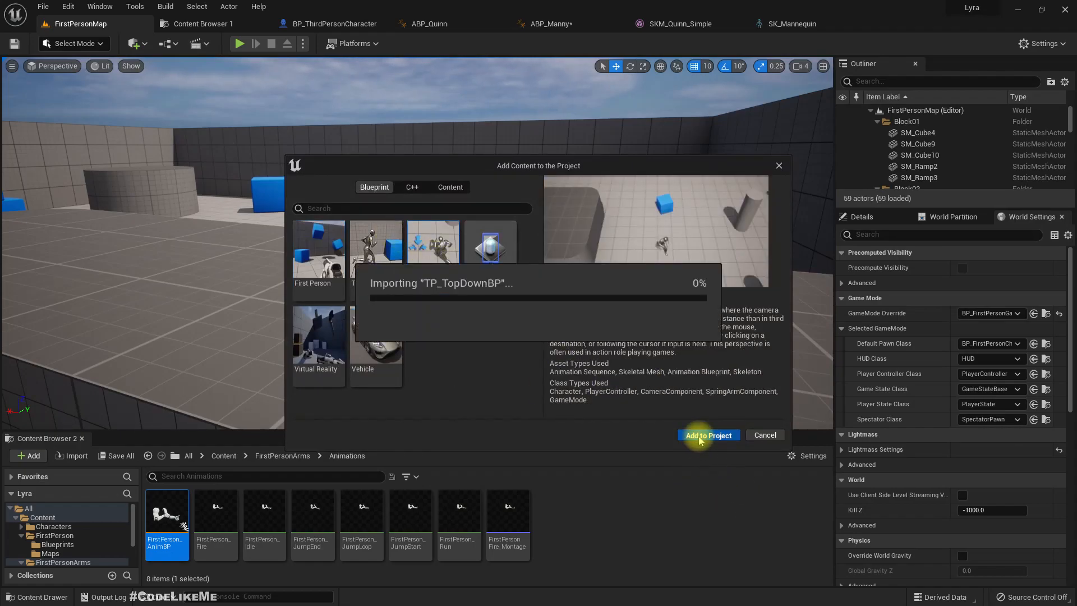
pyautogui.click(779, 165)
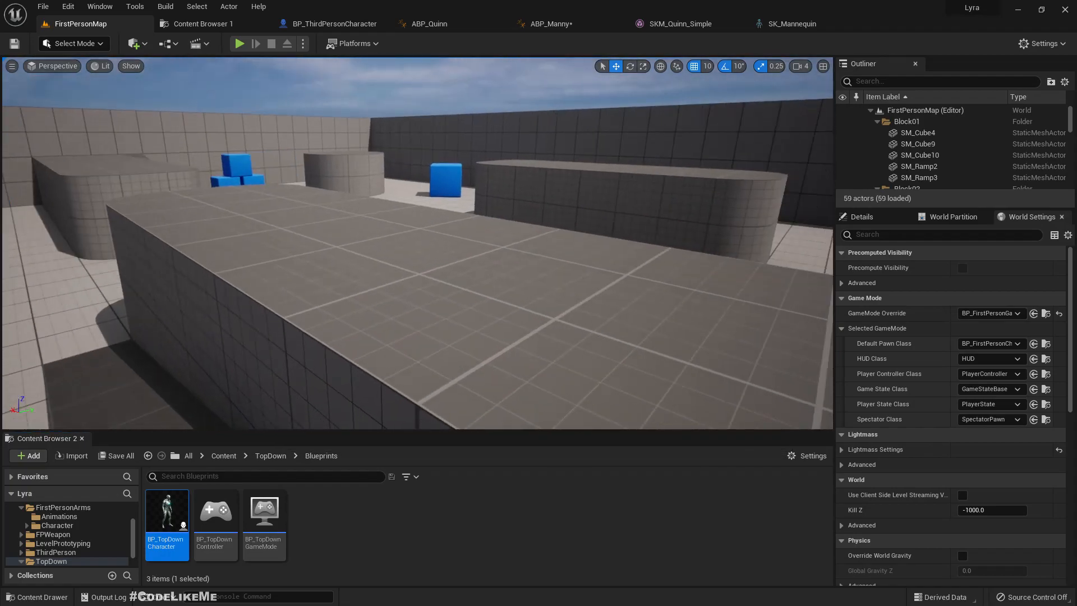
# Step: Open the TopDownMap level from the TopDown Maps folder without saving the modified assets
pyautogui.scroll(-1, 71, 557)
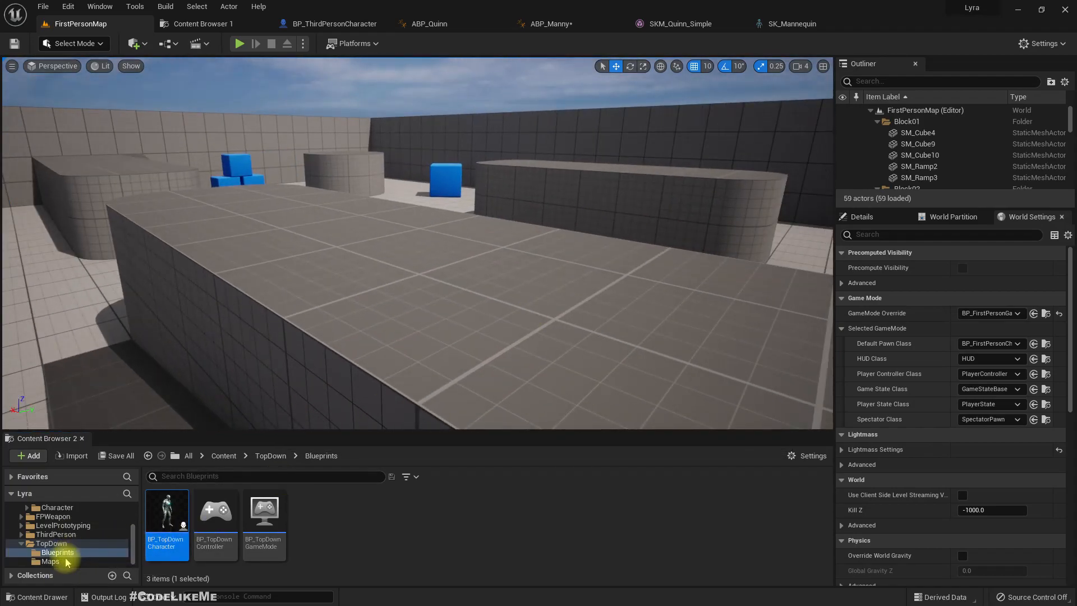
pyautogui.click(65, 562)
pyautogui.doubleClick(166, 511)
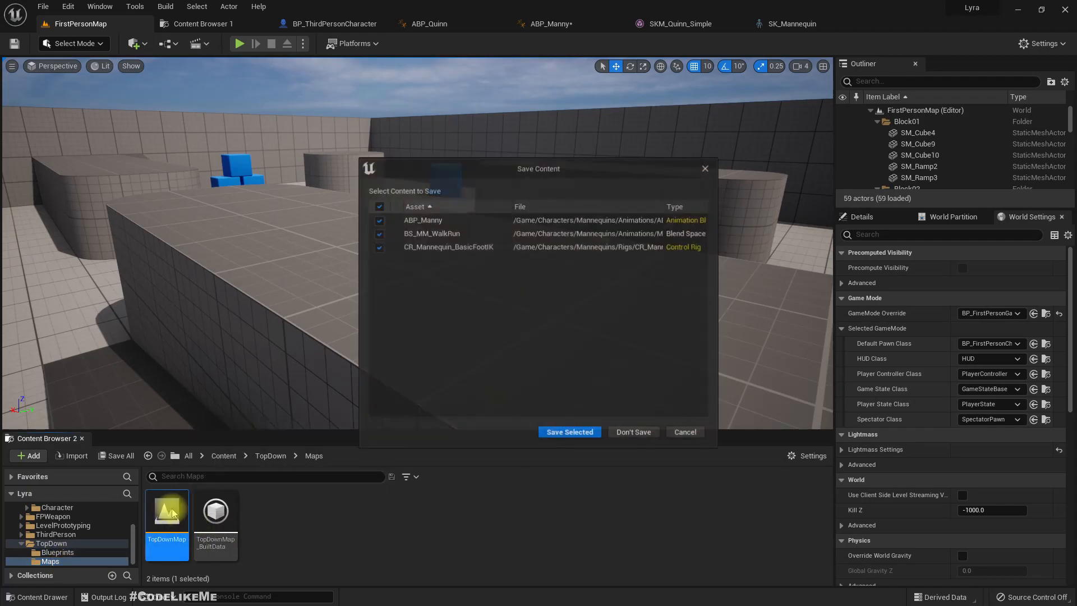
pyautogui.click(637, 432)
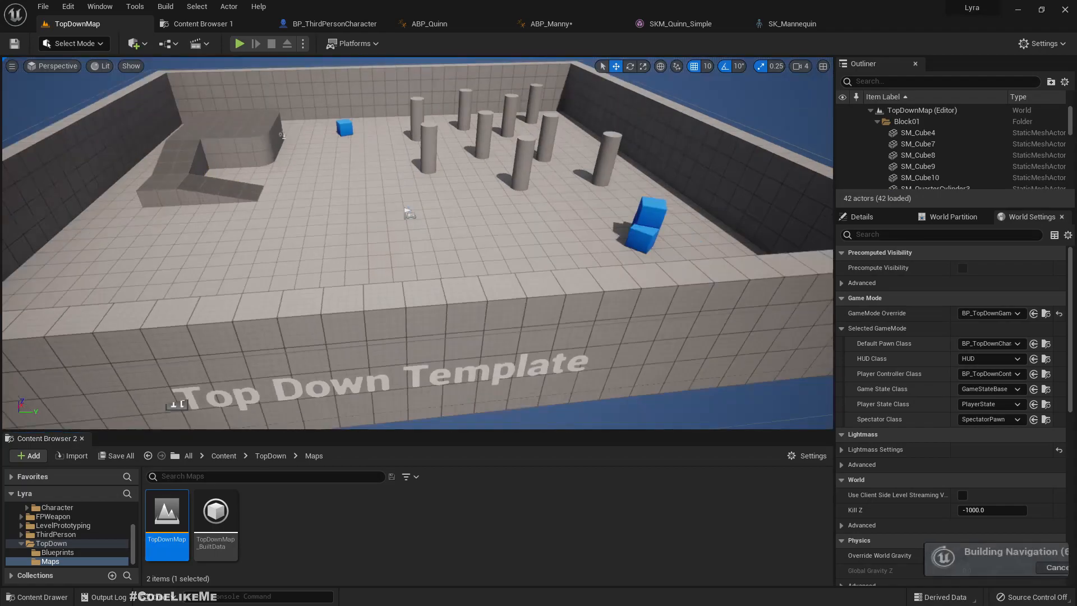
# Step: Play the Top Down level in a maximized viewport and send the character running across the floor and between the pillars
pyautogui.press('F11')
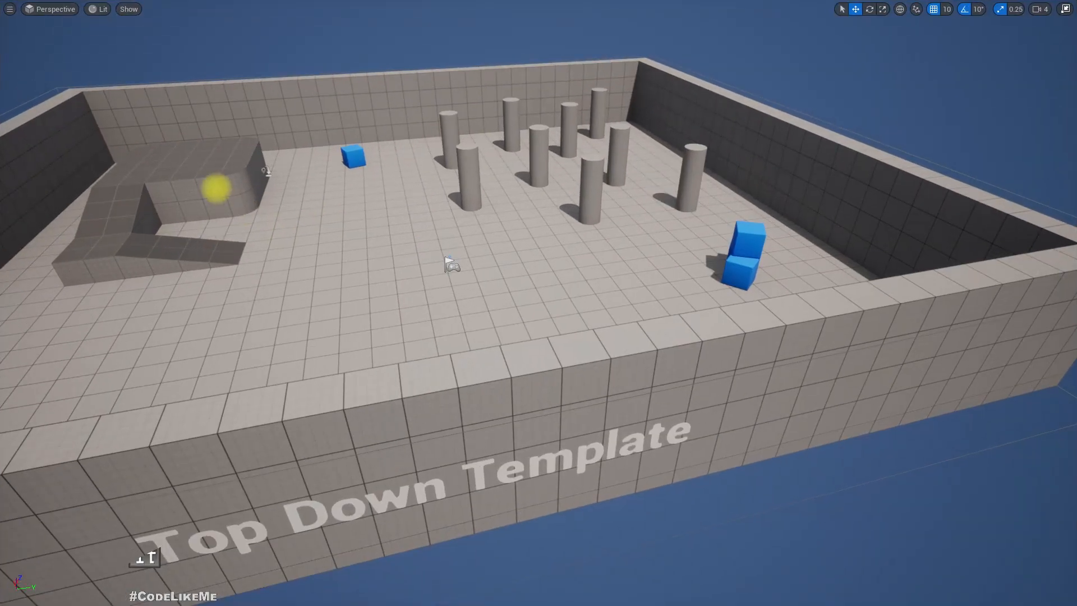
pyautogui.hotkey('alt', 'p')
pyautogui.click(354, 199)
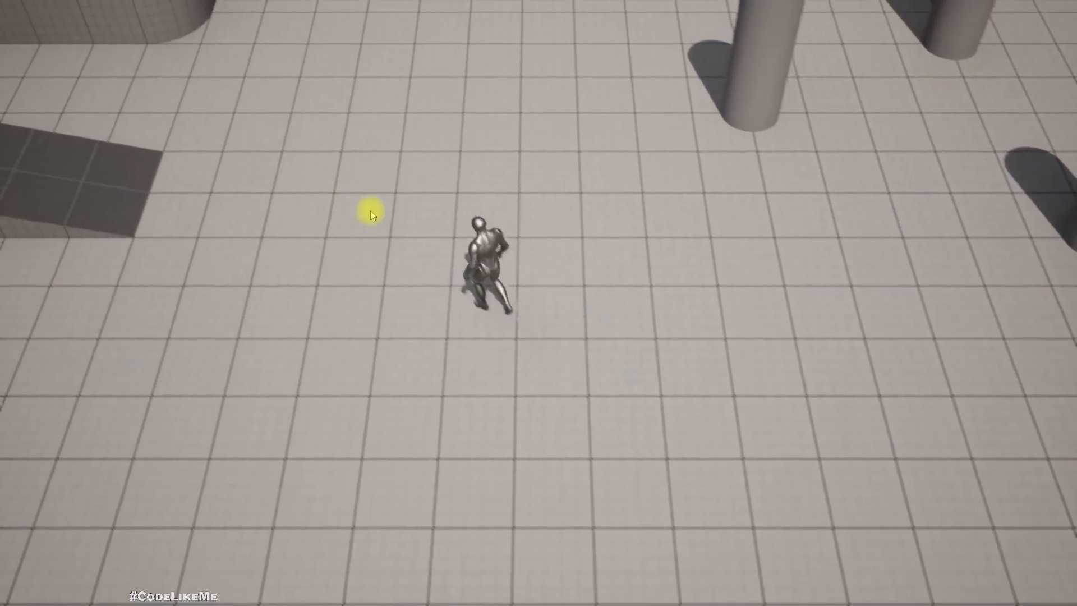
pyautogui.click(755, 240)
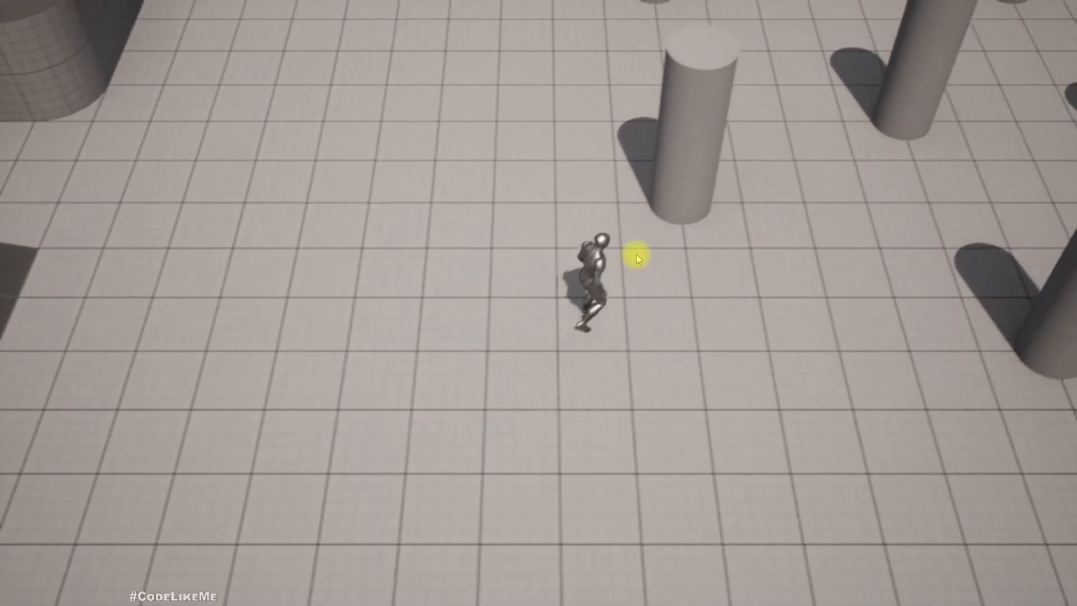
pyautogui.click(500, 149)
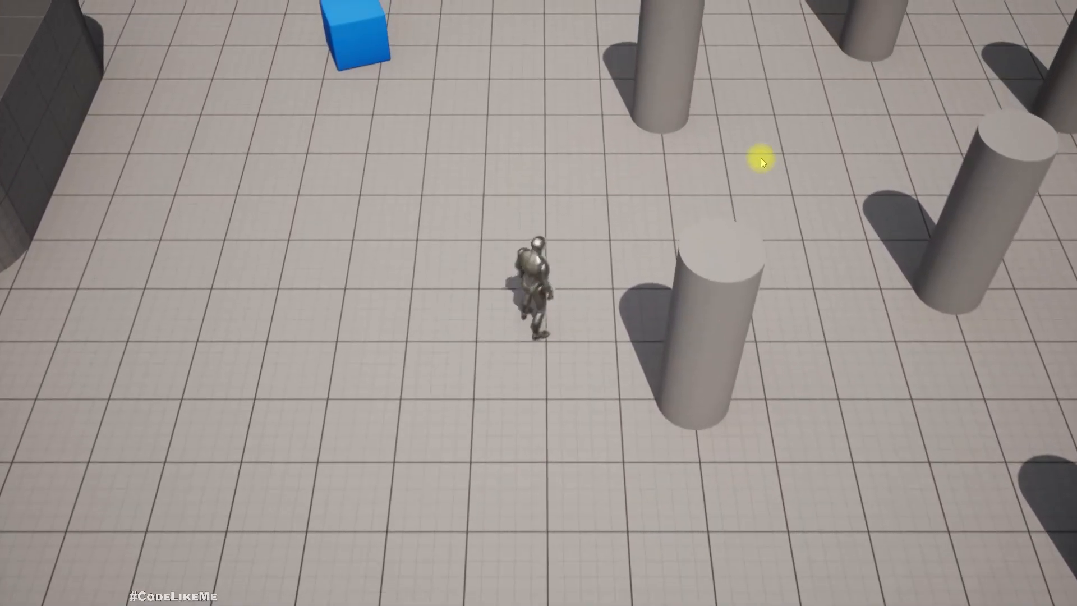
pyautogui.click(760, 158)
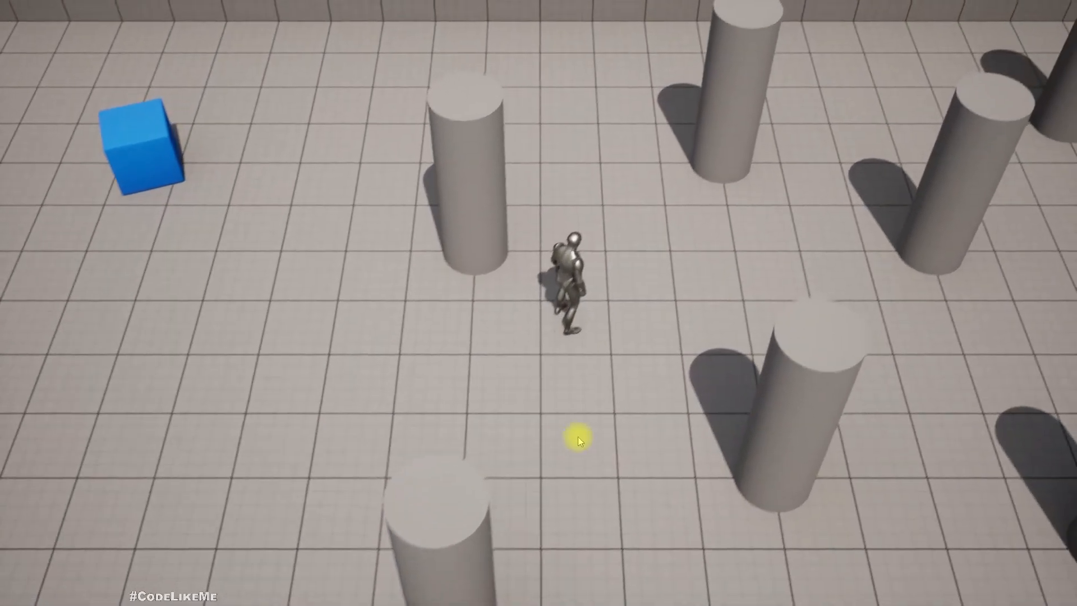
pyautogui.click(578, 436)
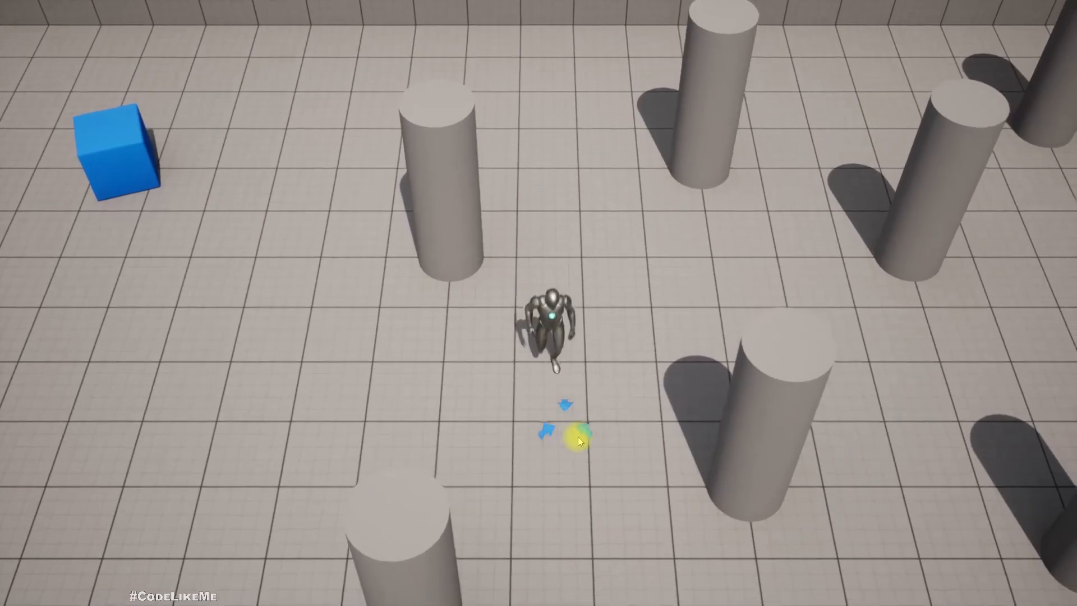
pyautogui.click(919, 325)
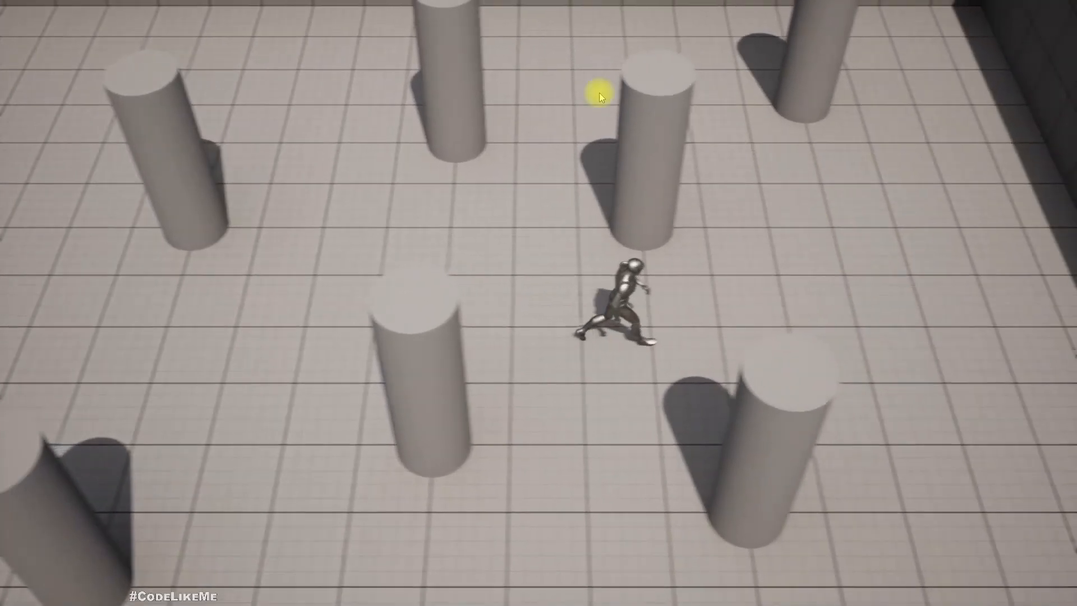
pyautogui.click(496, 80)
pyautogui.click(245, 208)
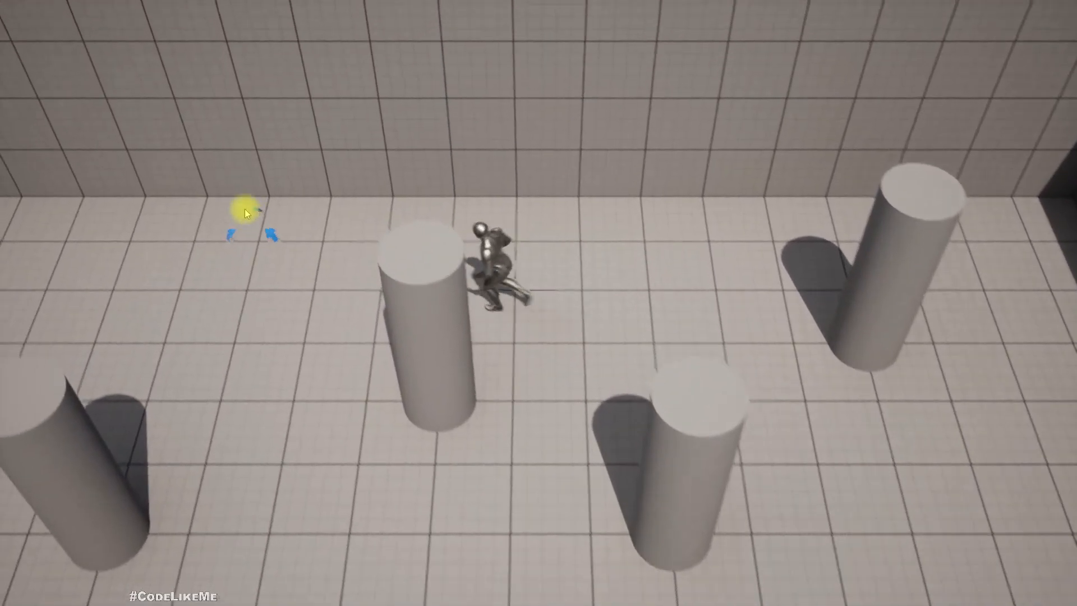
pyautogui.click(123, 325)
# Step: Run the character past the blue cube and send it straight towards the top of the raised platform
pyautogui.click(274, 492)
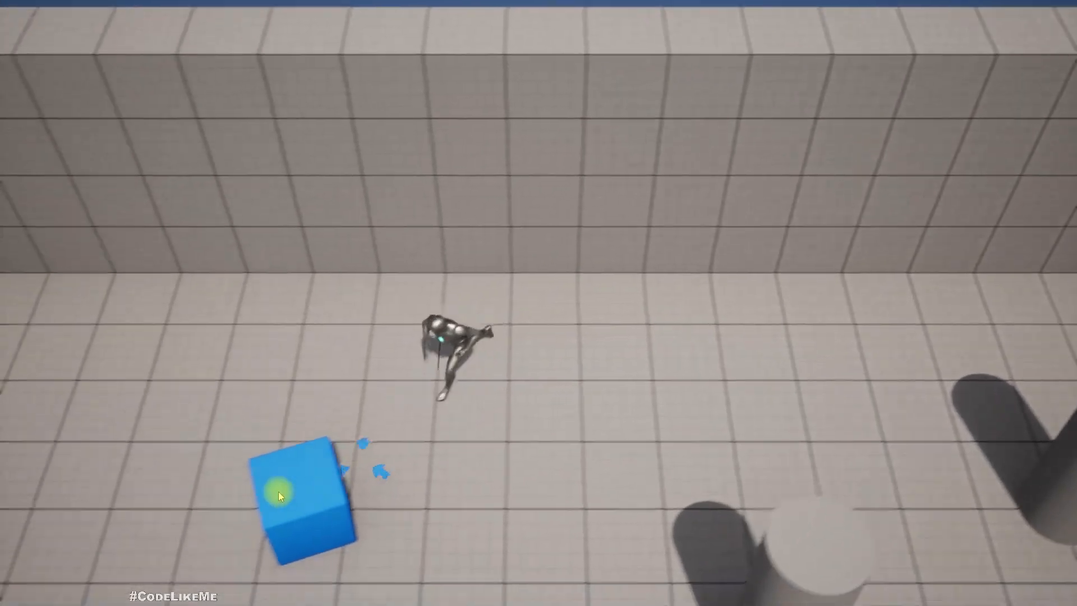
pyautogui.click(225, 482)
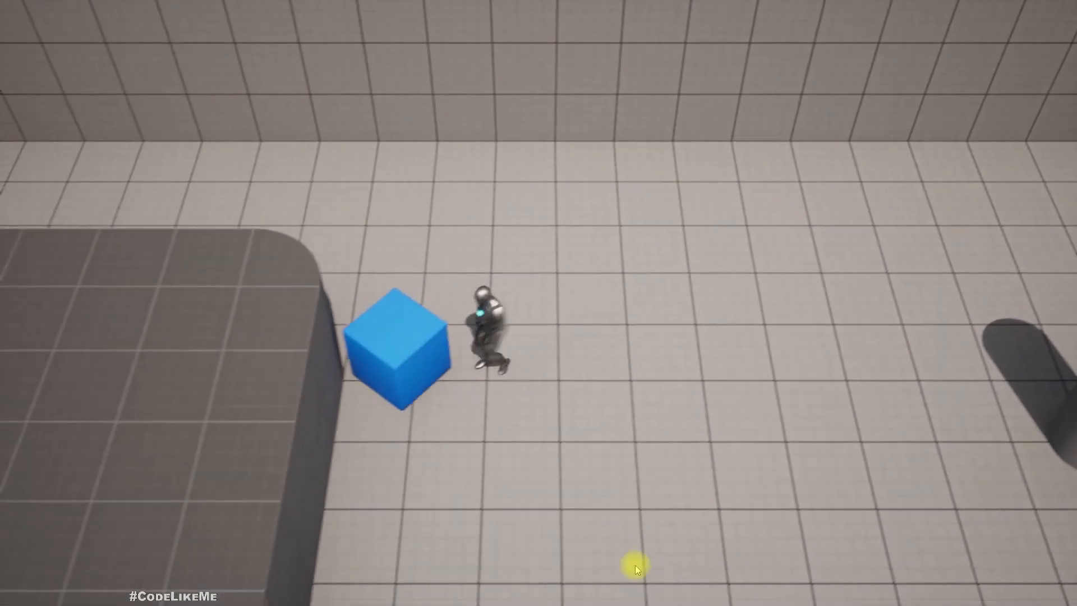
pyautogui.click(635, 564)
pyautogui.click(76, 352)
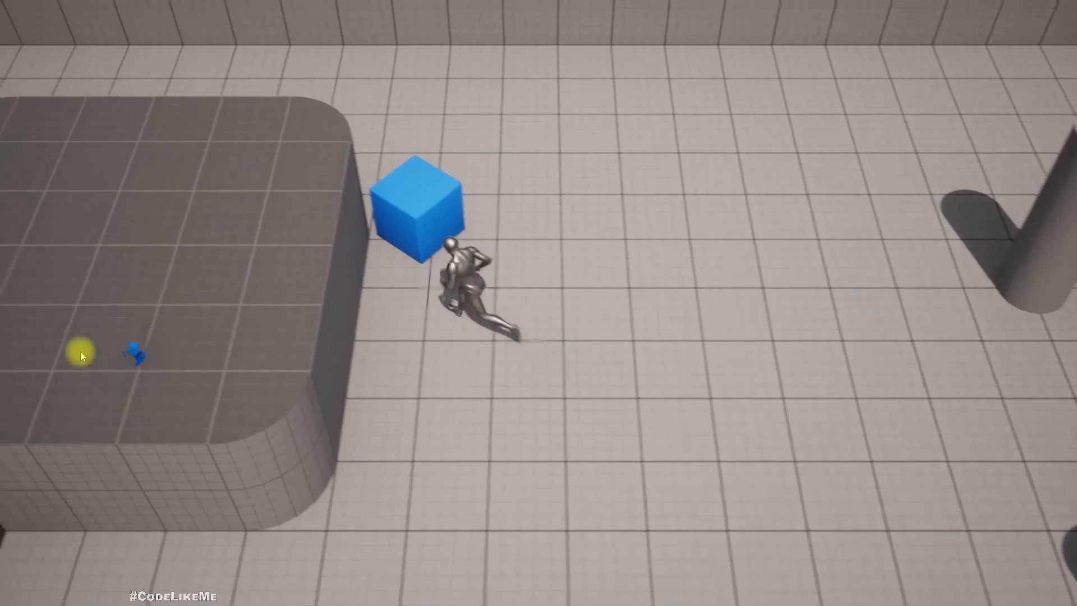
pyautogui.click(90, 348)
pyautogui.click(287, 304)
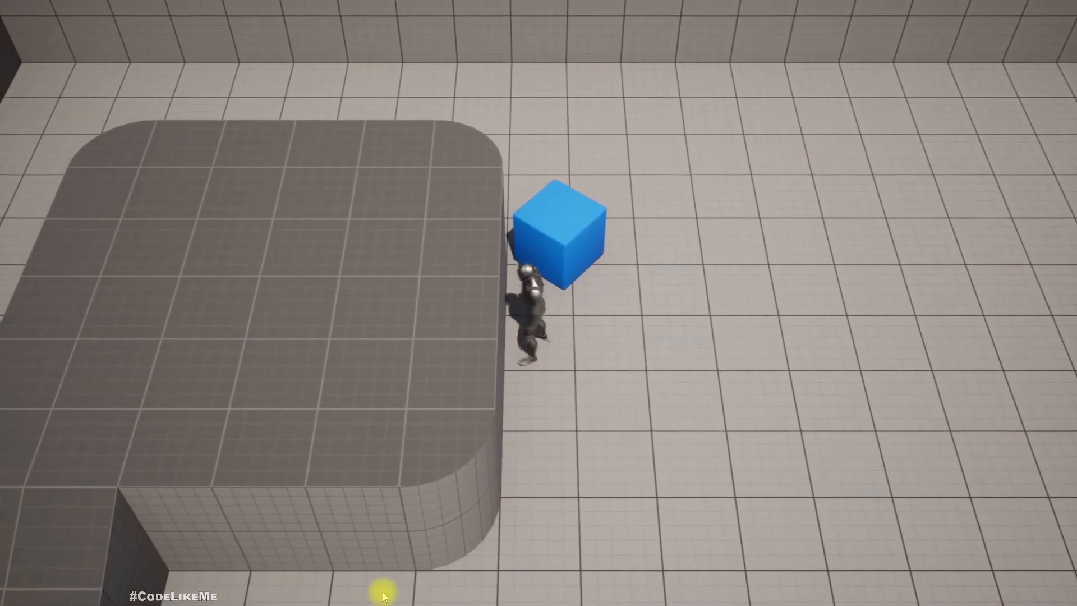
# Step: Run the character up the ramp onto the raised platform, send it off the edge beyond the blue cube, and stop playing
pyautogui.click(382, 592)
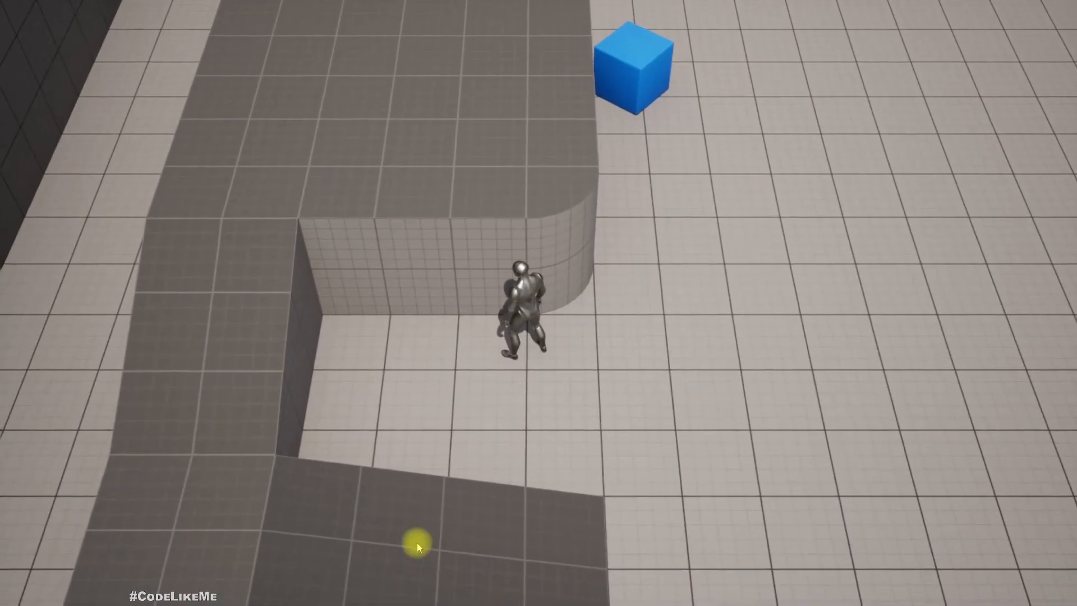
pyautogui.click(416, 540)
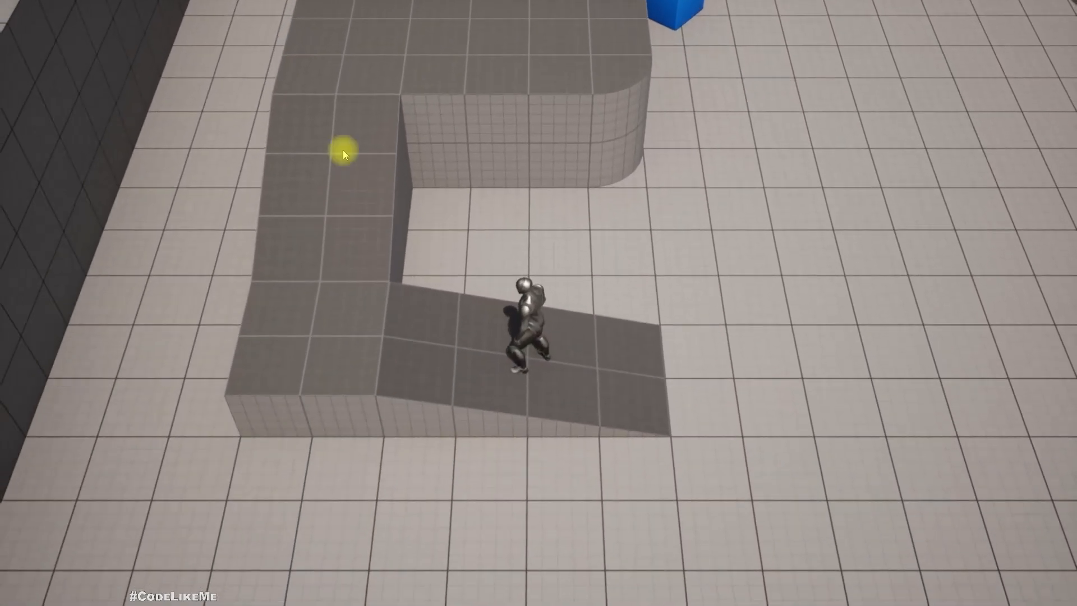
pyautogui.click(335, 116)
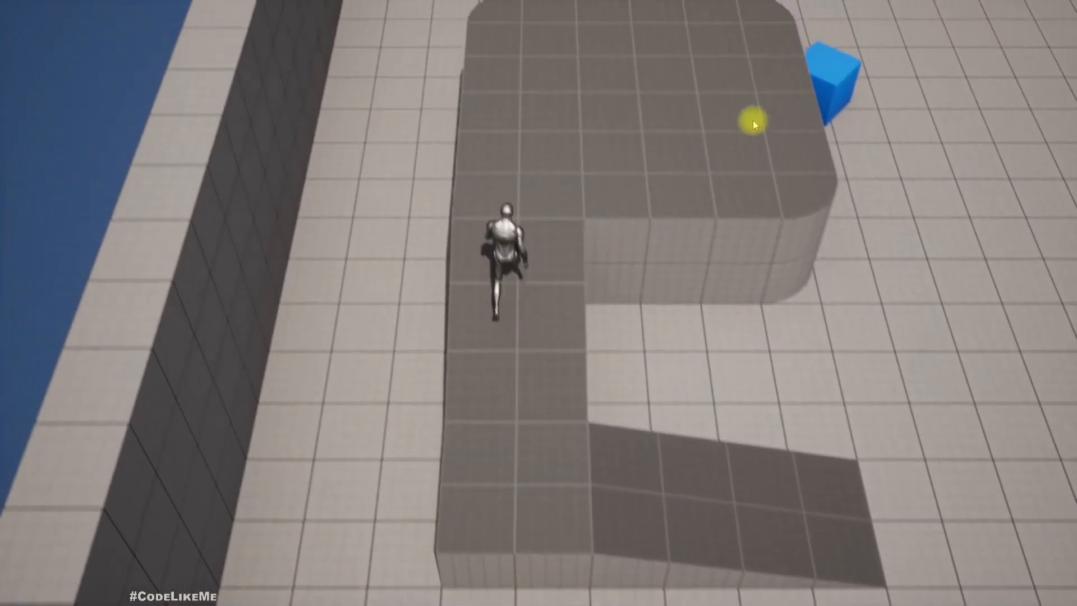
pyautogui.click(756, 135)
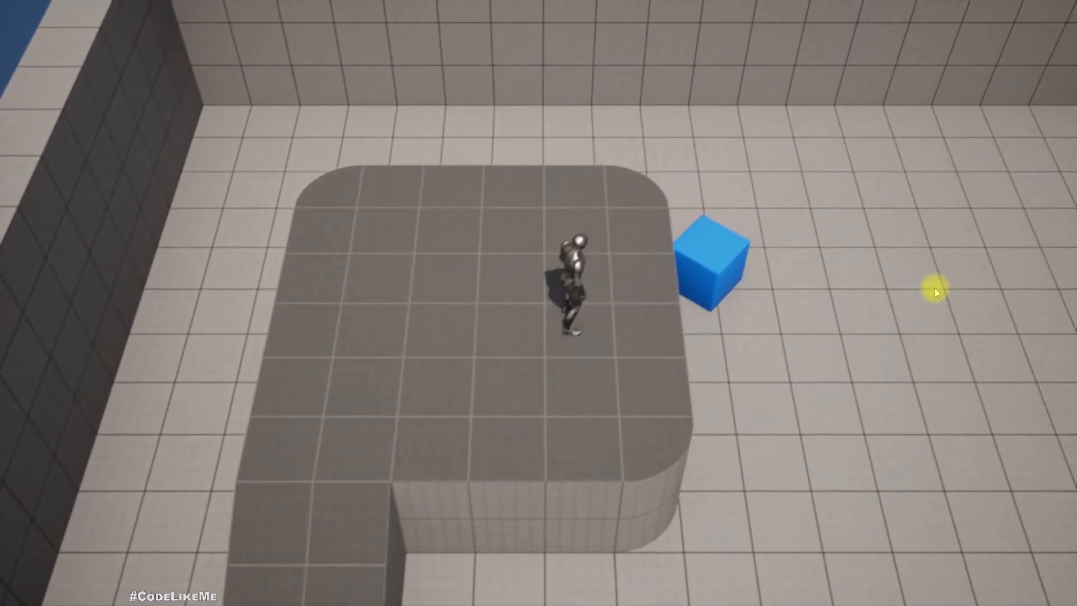
pyautogui.click(931, 288)
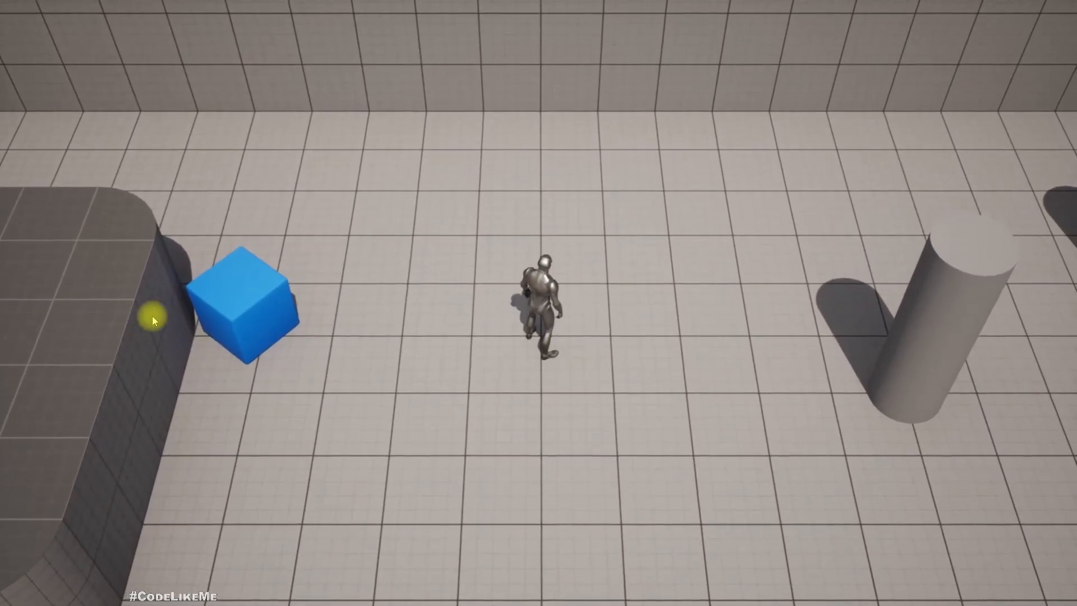
pyautogui.click(86, 331)
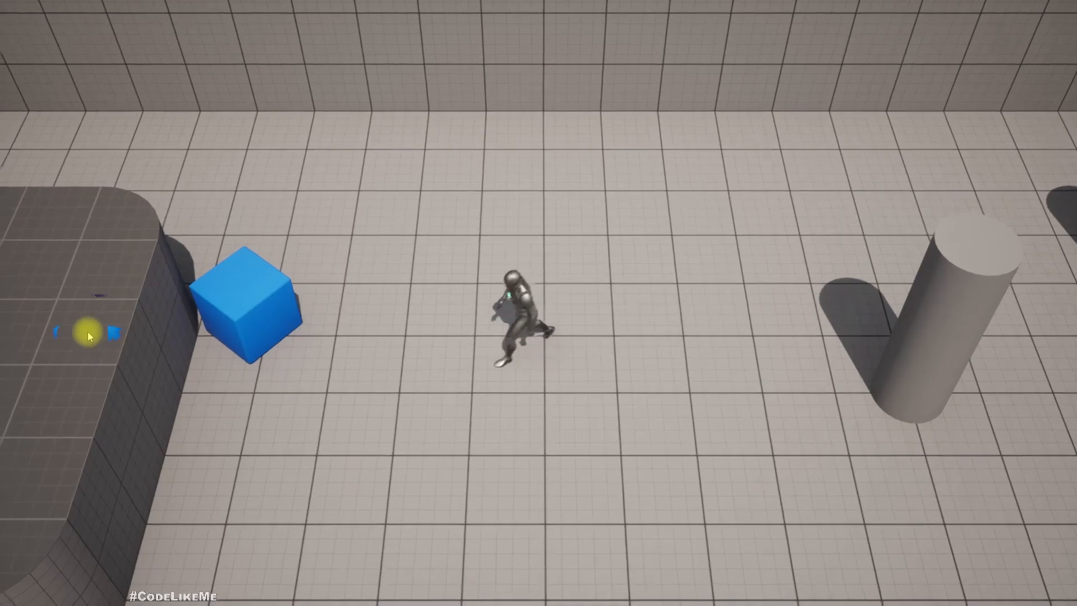
pyautogui.press('Escape')
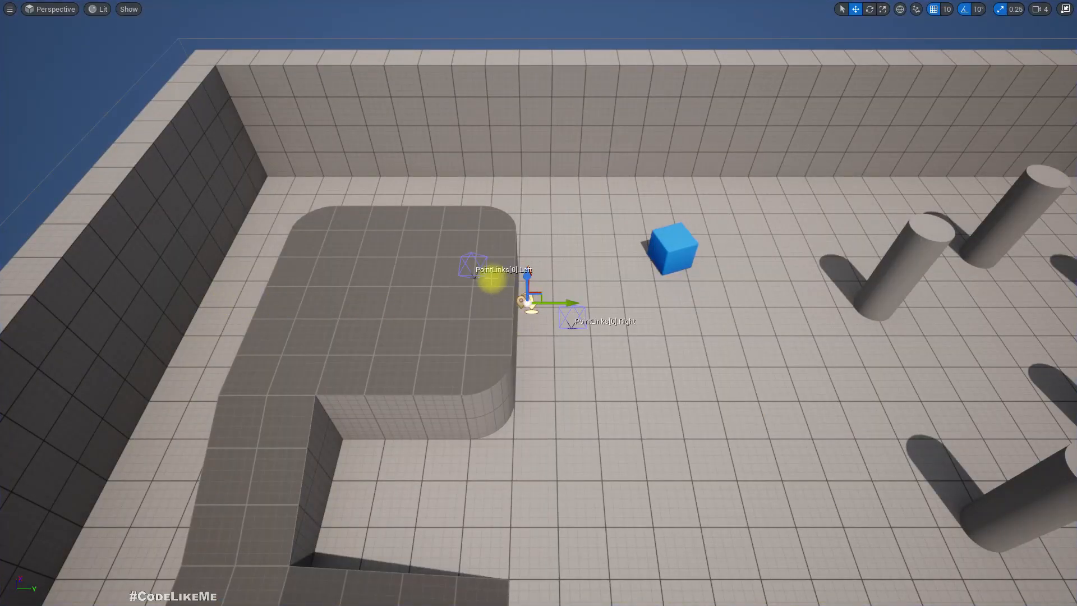
# Step: Restore the editor layout and examine NavLinkProxy3 and its two point links at the raised platform's edge
pyautogui.press('F11')
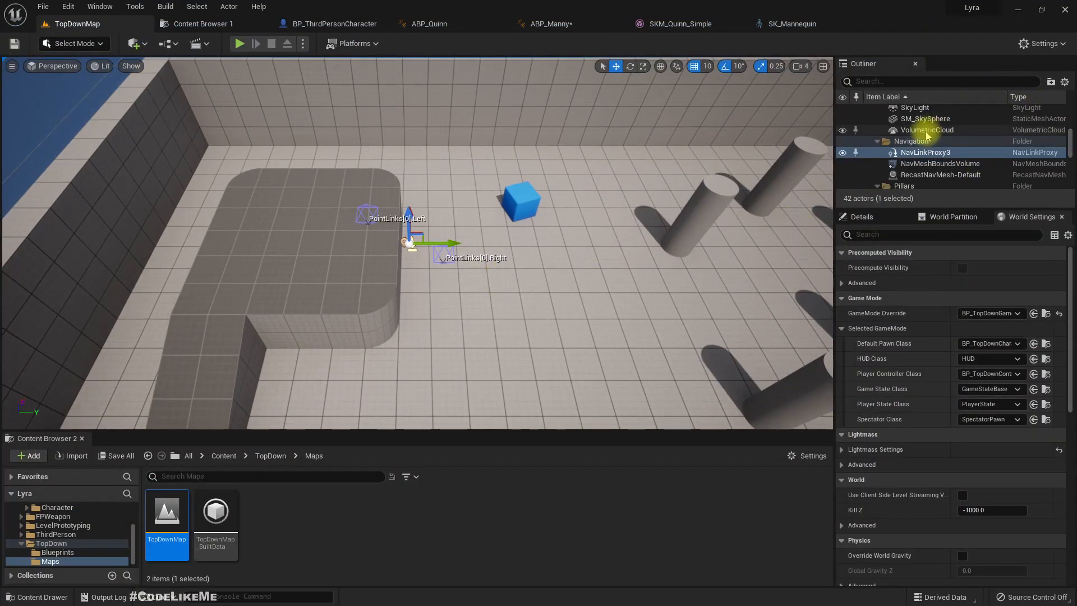
pyautogui.scroll(5, 419, 264)
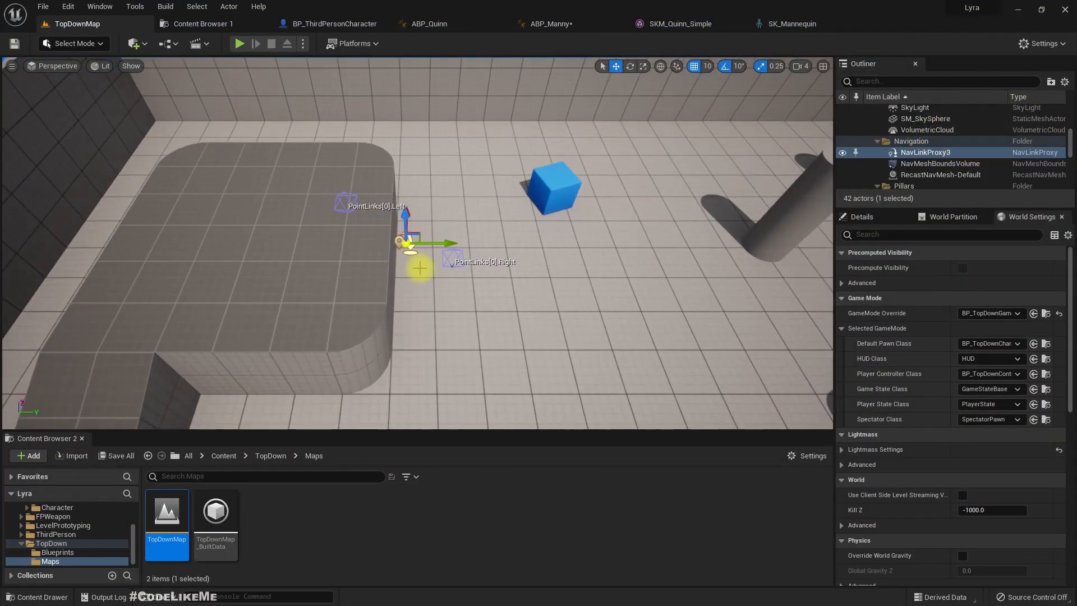
pyautogui.moveTo(414, 271); pyautogui.dragTo(435, 280, button='middle')
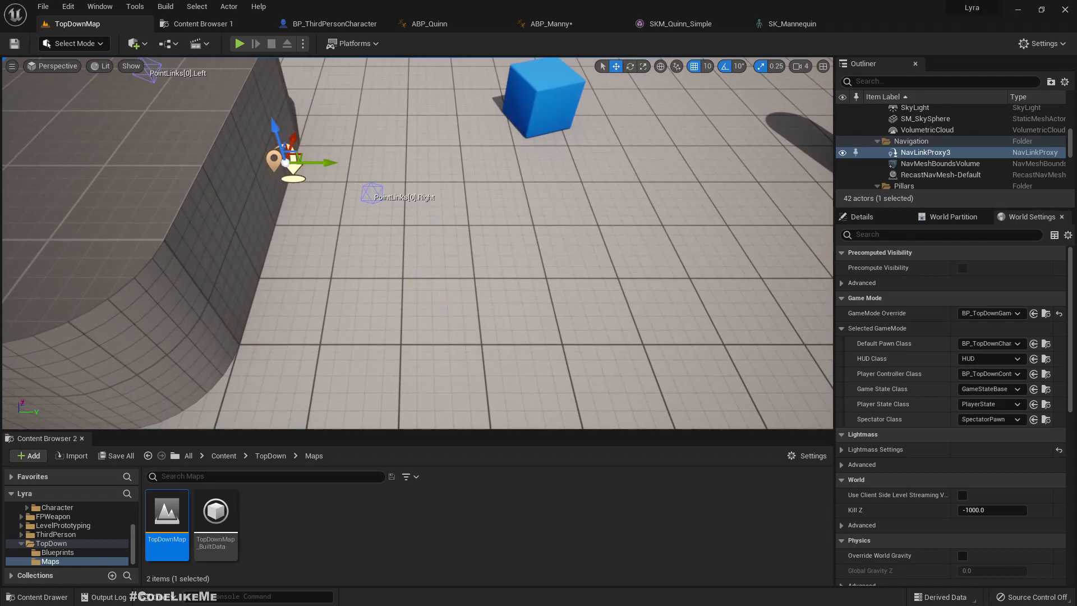
pyautogui.moveTo(301, 179)
pyautogui.mouseDown(button='right')
pyautogui.moveTo(283, 147)
pyautogui.moveTo(301, 179)
pyautogui.mouseUp(button='right')
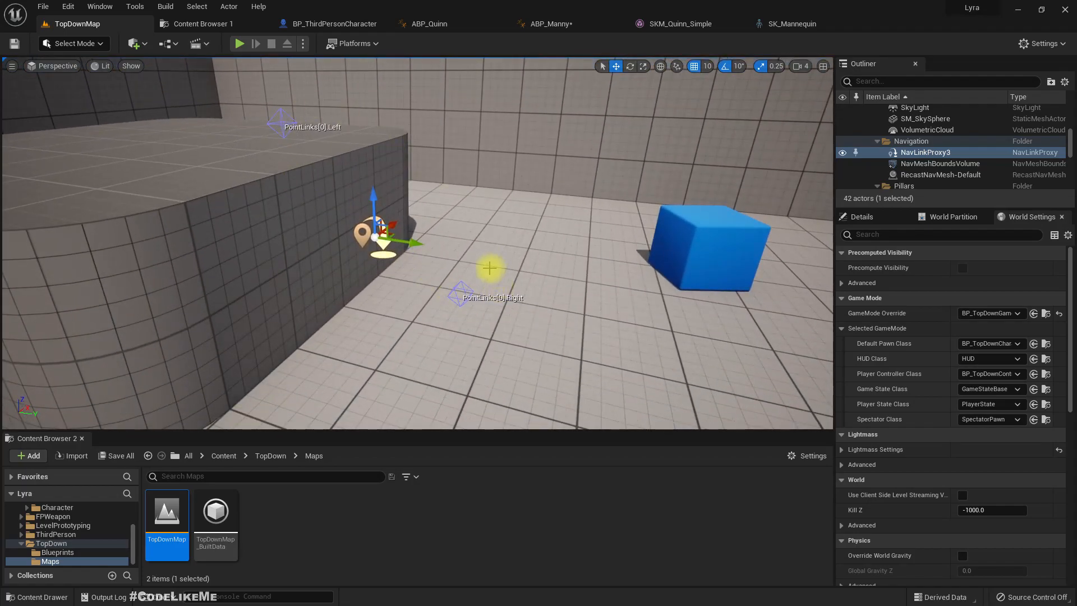
pyautogui.scroll(-5, 596, 331)
pyautogui.moveTo(596, 331)
pyautogui.mouseDown(button='right')
pyautogui.moveTo(540, 322)
pyautogui.moveTo(566, 362)
pyautogui.moveTo(532, 392)
pyautogui.moveTo(481, 407)
pyautogui.moveTo(509, 367)
pyautogui.moveTo(582, 341)
pyautogui.mouseUp(button='right')
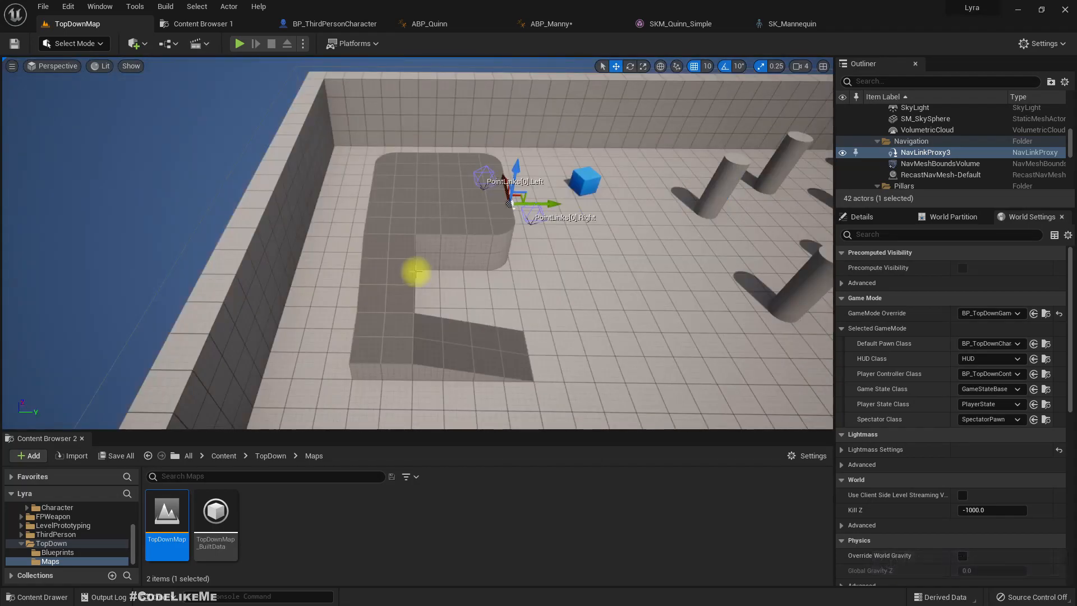
pyautogui.moveTo(413, 272); pyautogui.dragTo(447, 320, button='right')
# Step: Play the level maximized again, send the character from the floor beside the platform towards its top, and stop playing
pyautogui.press('w')
pyautogui.press('a')
pyautogui.press('F11')
pyautogui.hotkey('alt', 'p')
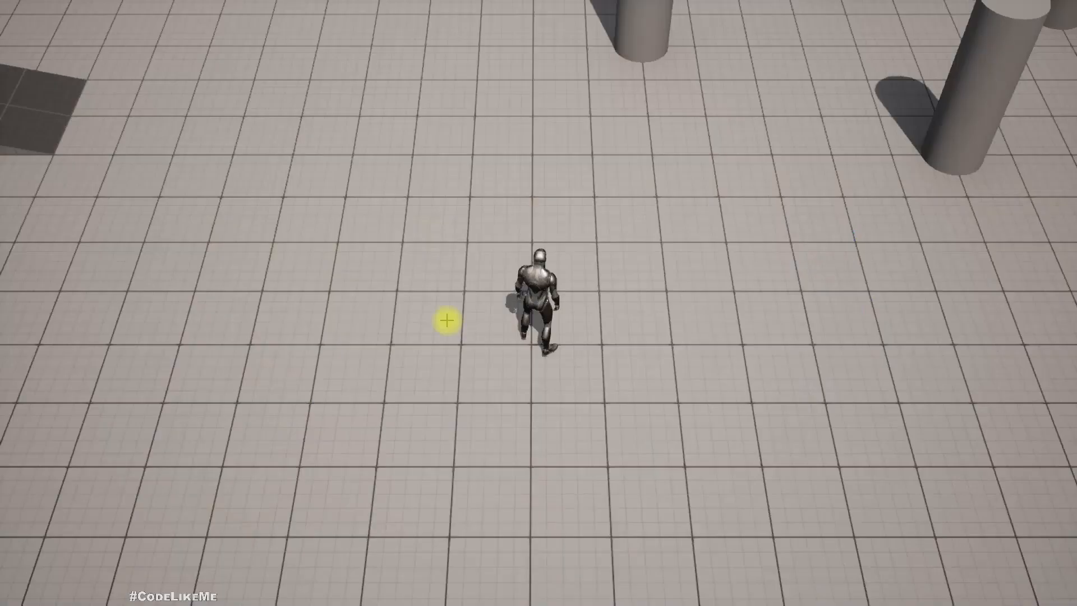
pyautogui.click(147, 96)
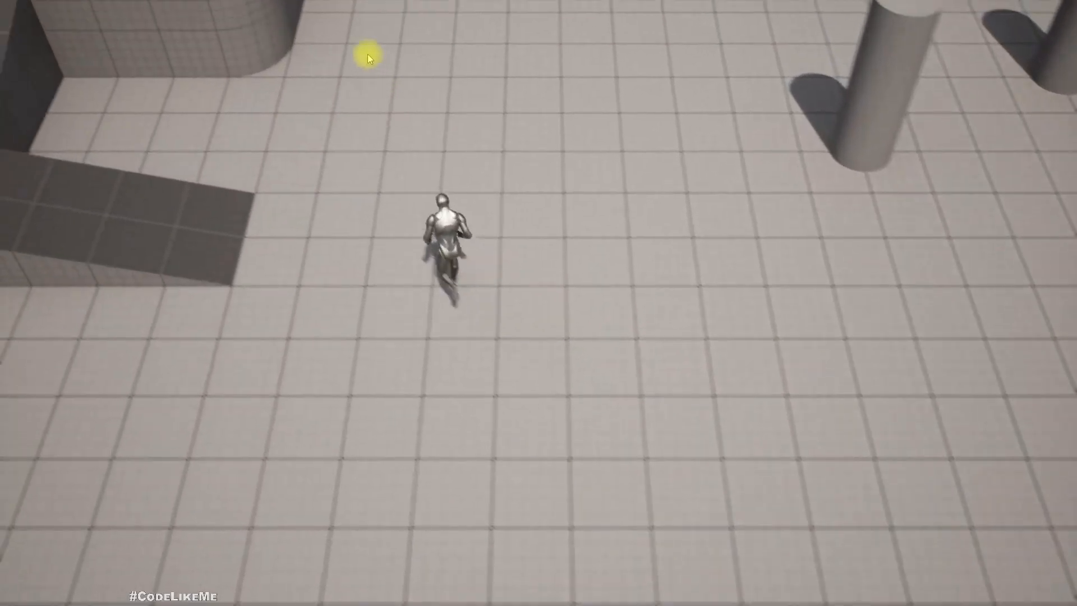
pyautogui.click(426, 102)
pyautogui.click(579, 126)
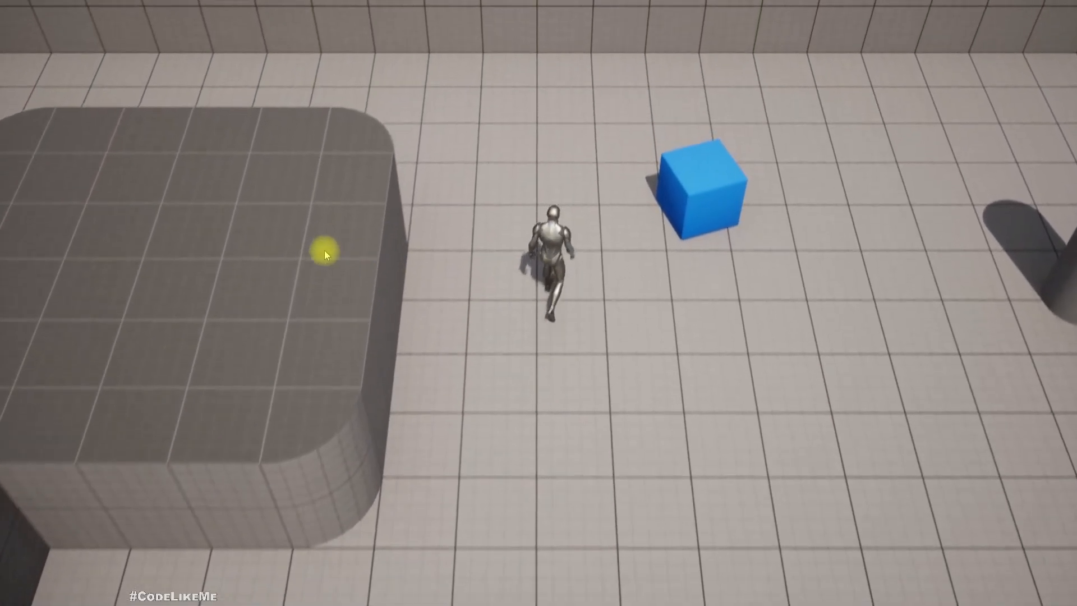
pyautogui.click(289, 253)
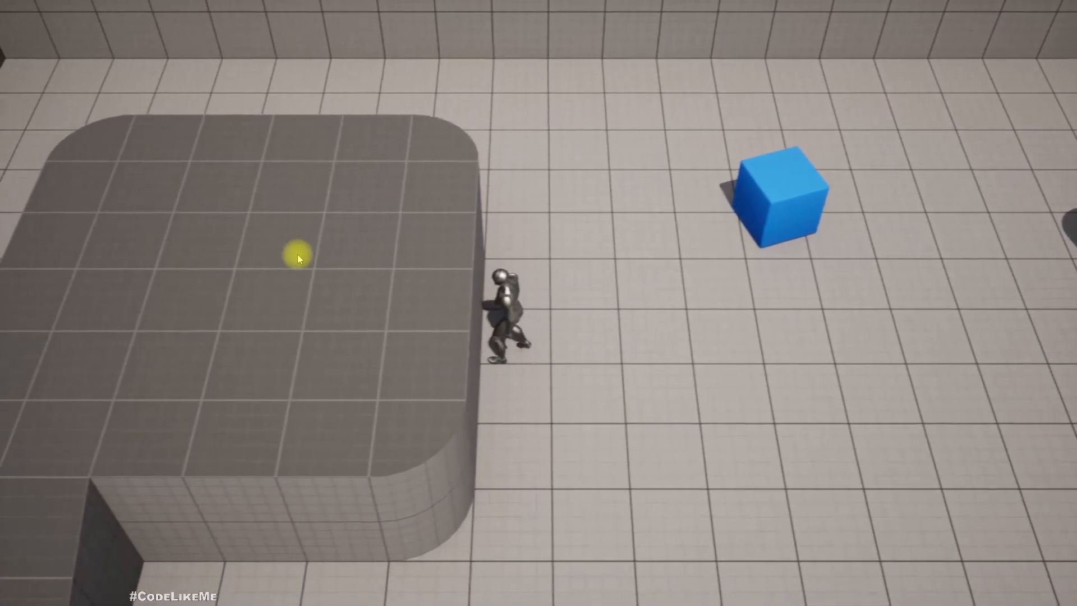
pyautogui.click(396, 289)
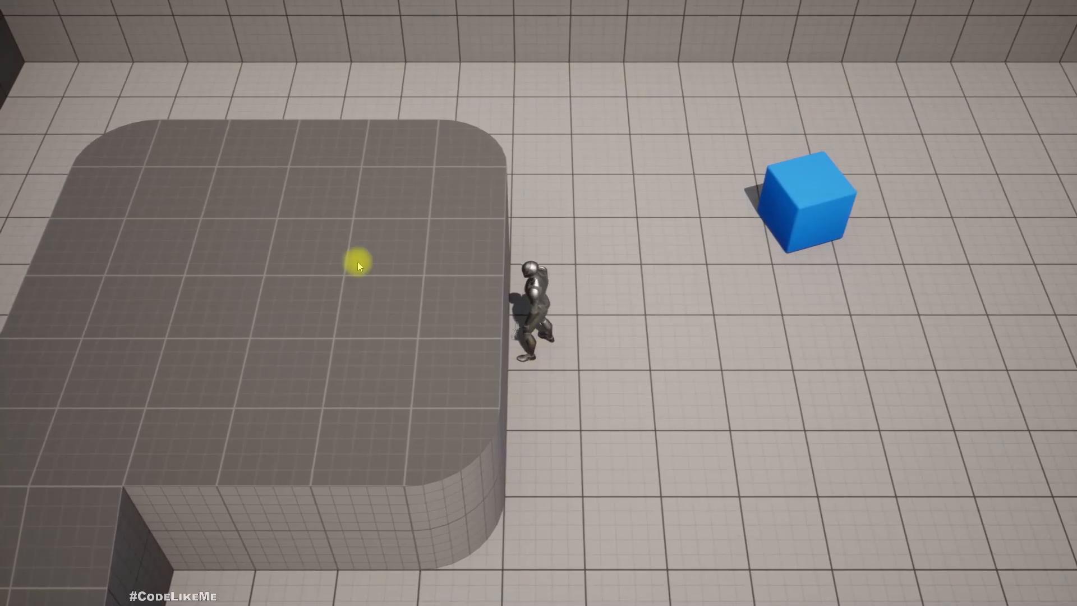
pyautogui.click(358, 261)
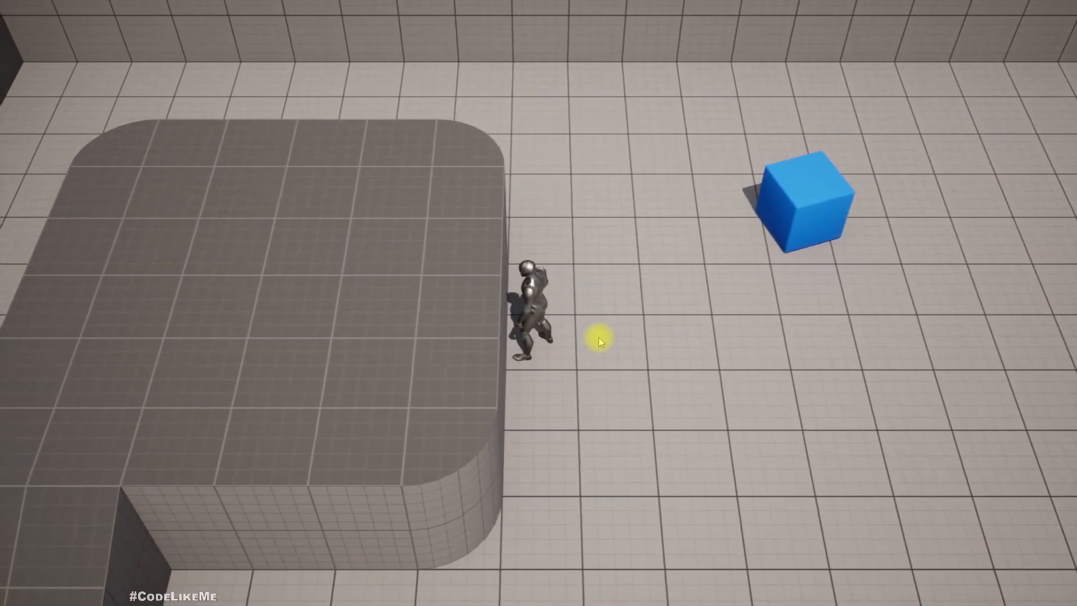
pyautogui.press('Escape')
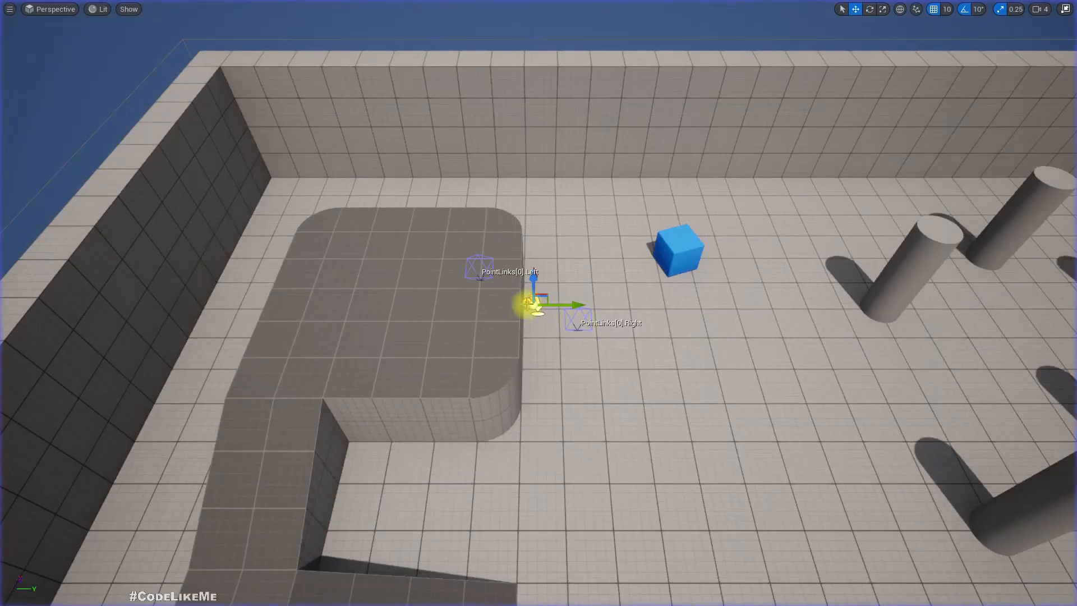
# Step: Select the nav link's Left point, then replay the level, sending the character onto the platform and off its edge
pyautogui.moveTo(506, 311); pyautogui.dragTo(558, 275, button='right')
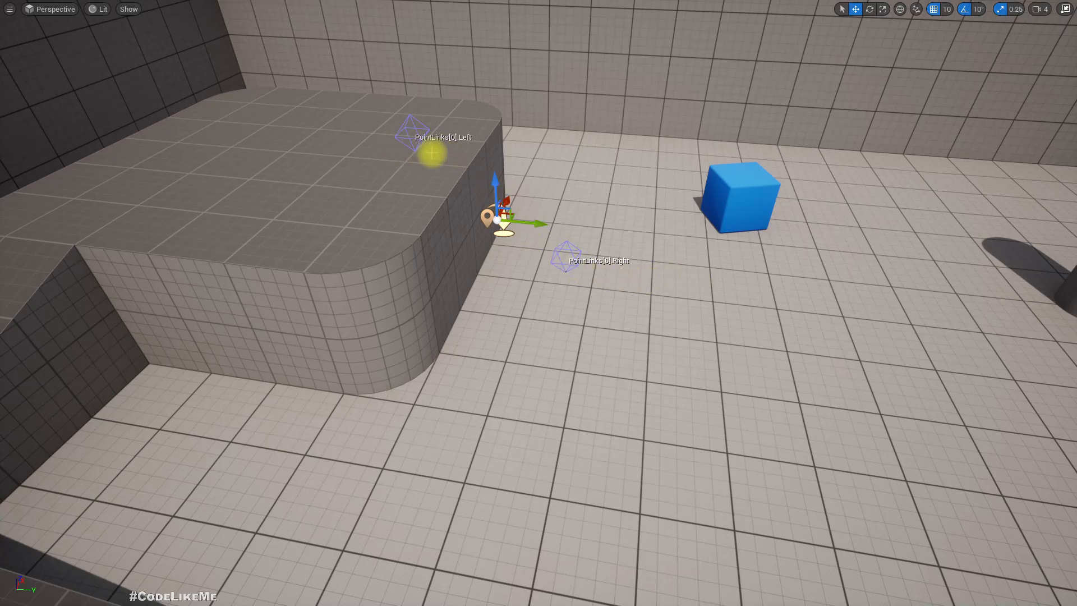
pyautogui.moveTo(439, 185); pyautogui.dragTo(482, 196, button='middle')
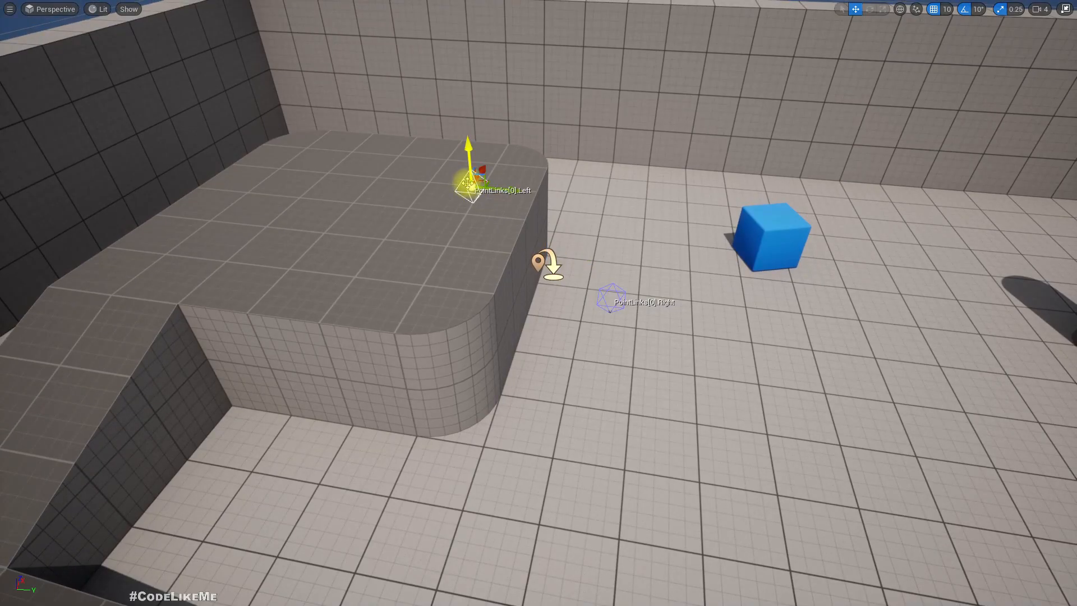
pyautogui.hotkey('alt', 'p')
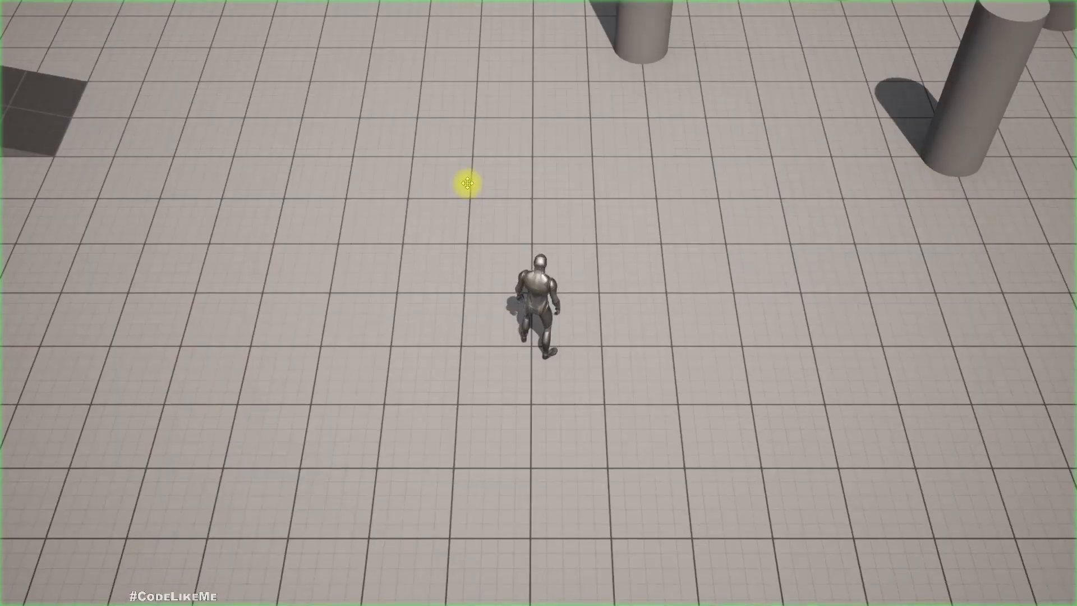
pyautogui.click(314, 121)
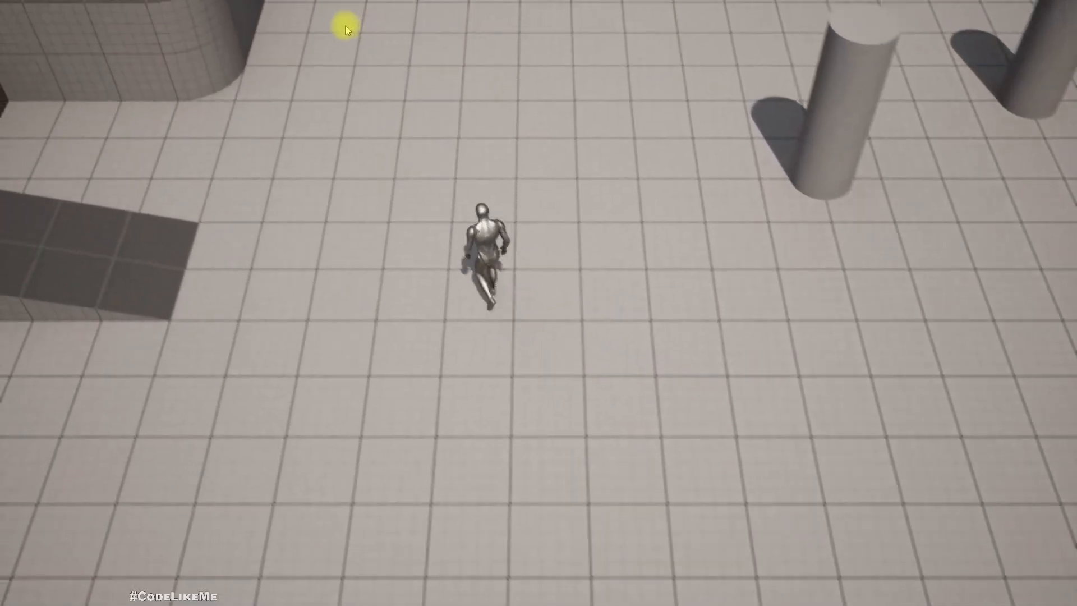
pyautogui.click(343, 22)
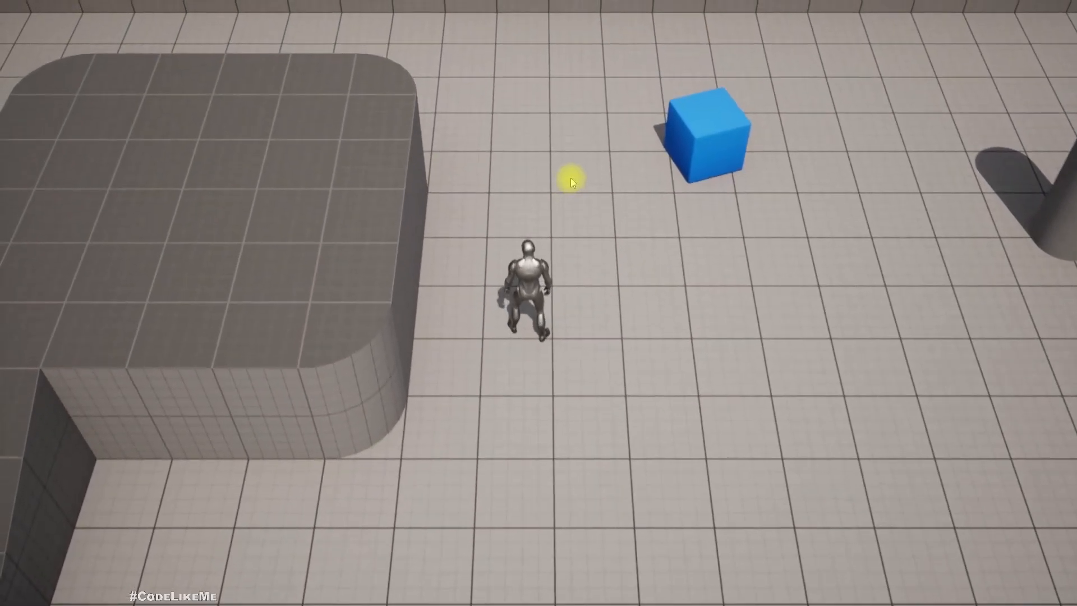
pyautogui.click(571, 177)
pyautogui.click(277, 334)
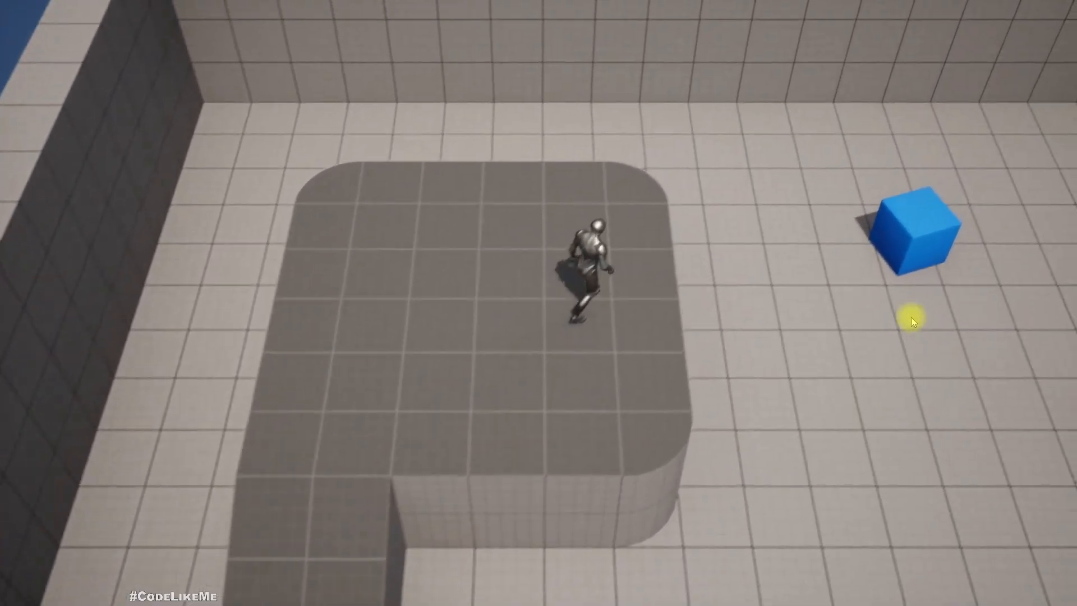
pyautogui.click(911, 319)
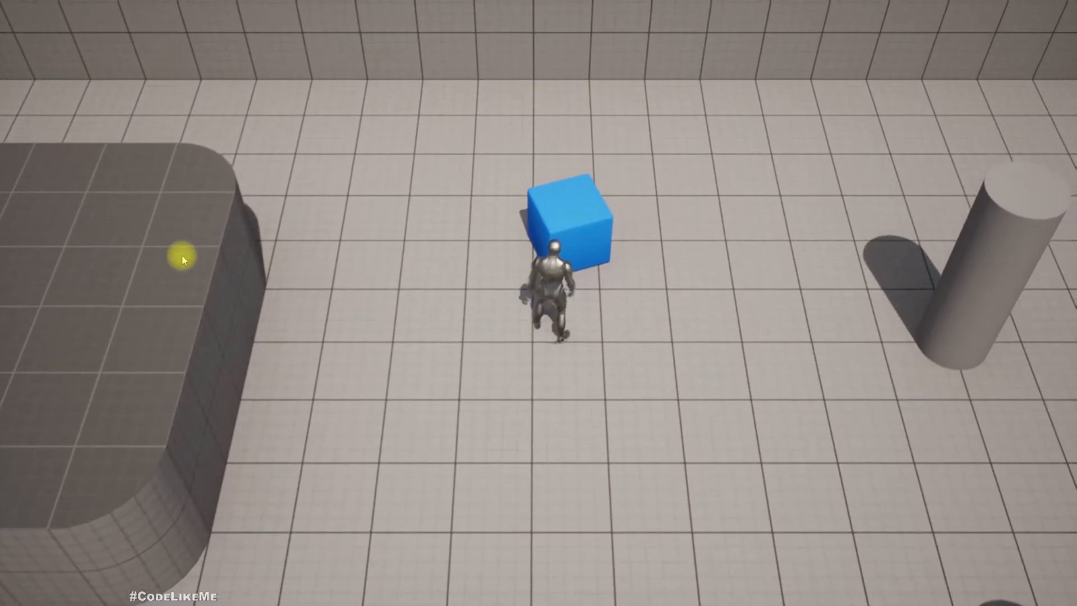
pyautogui.click(192, 254)
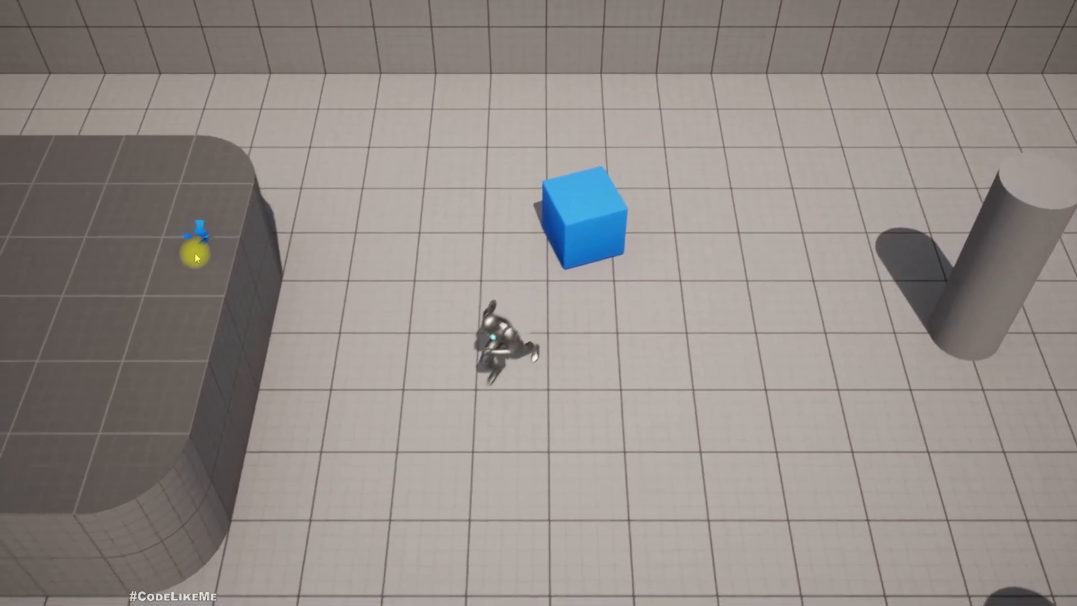
pyautogui.press('Escape')
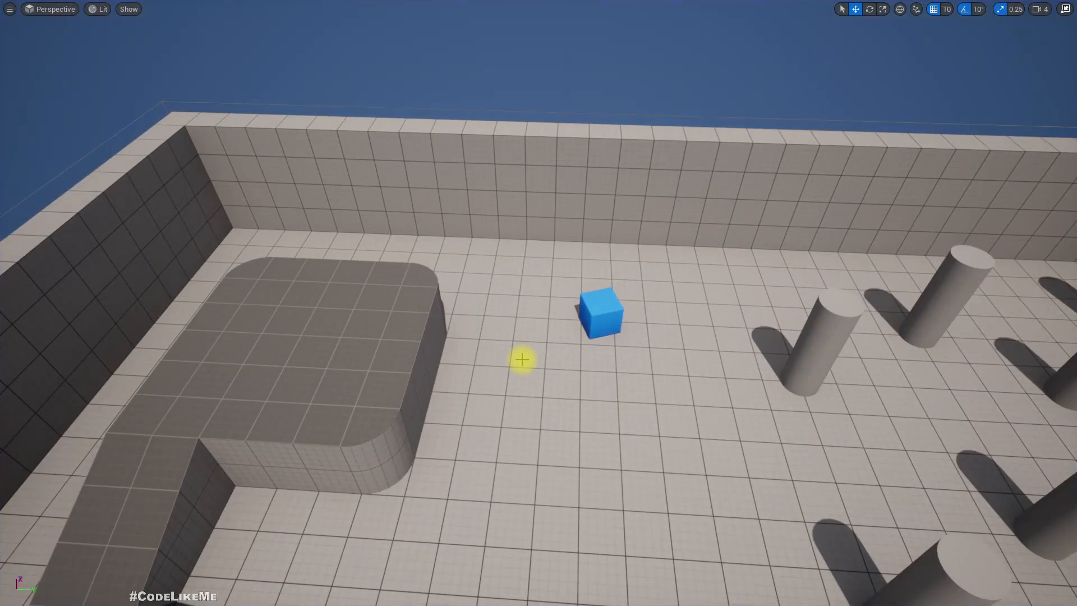
# Step: Undo the last nav link change, restore the editor layout, and select NavLinkProxy3 to show its details
pyautogui.hotkey('ctrl', 'z')
pyautogui.press('F11')
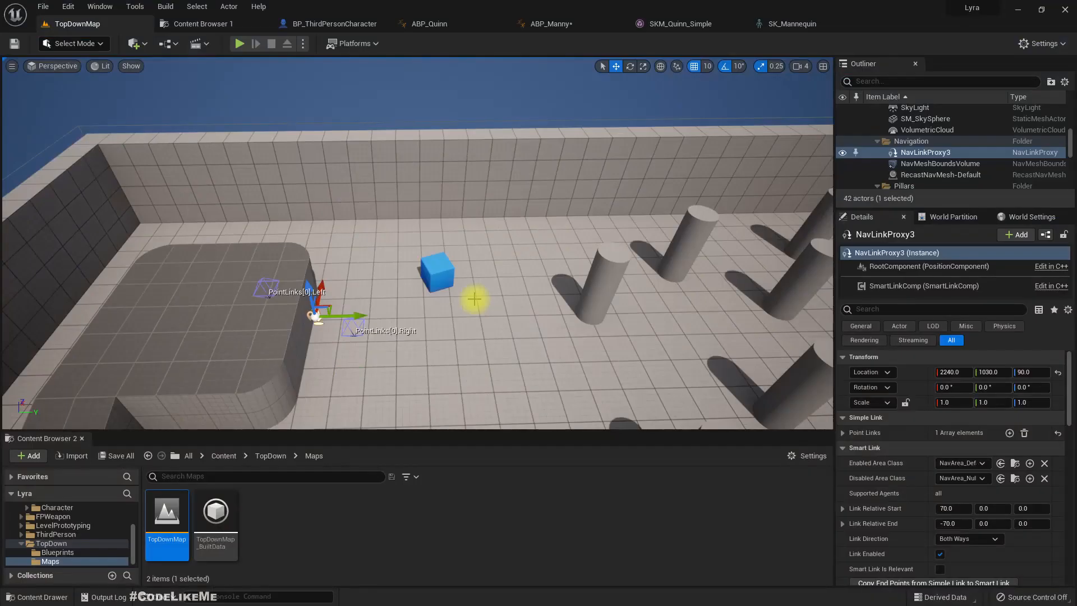
pyautogui.click(343, 309)
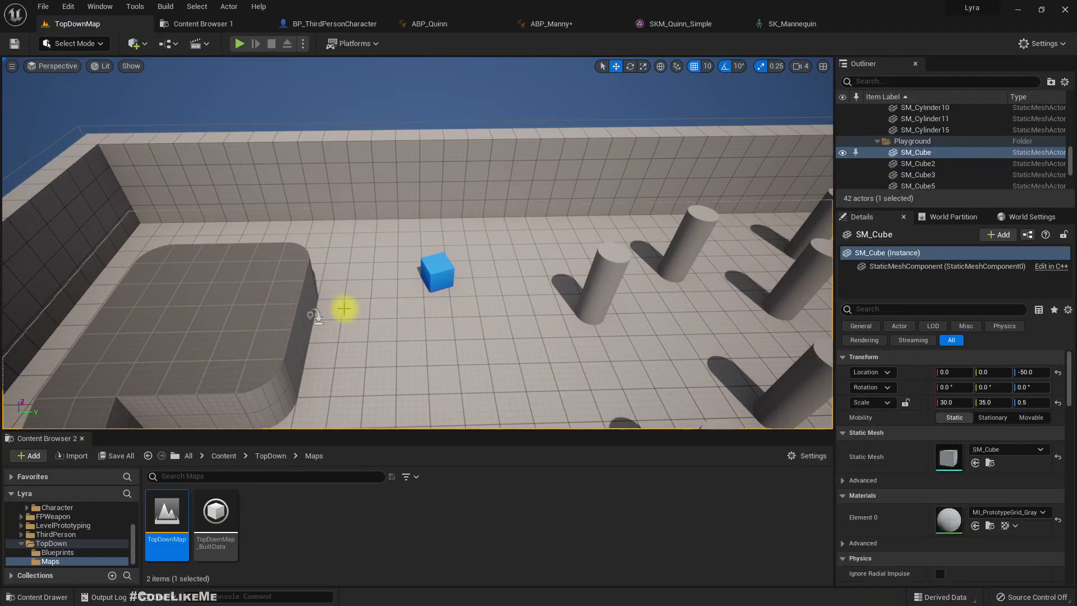
pyautogui.click(312, 315)
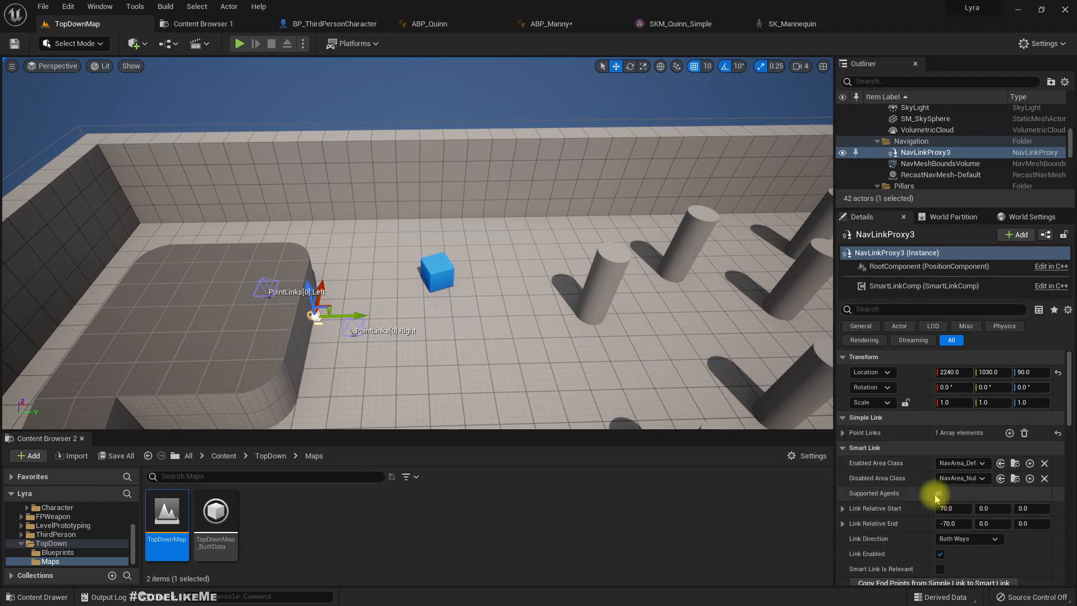
# Step: Set the smart link direction of NavLinkProxy3 to Left to Right
pyautogui.scroll(-3, 937, 497)
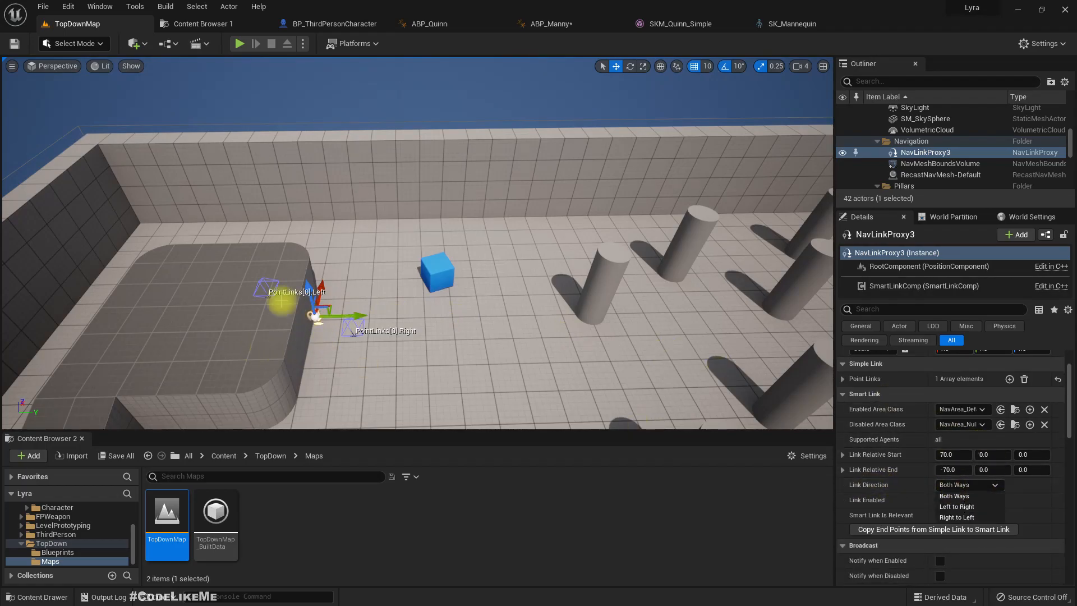
pyautogui.click(956, 508)
pyautogui.moveTo(494, 341); pyautogui.dragTo(493, 342, button='right')
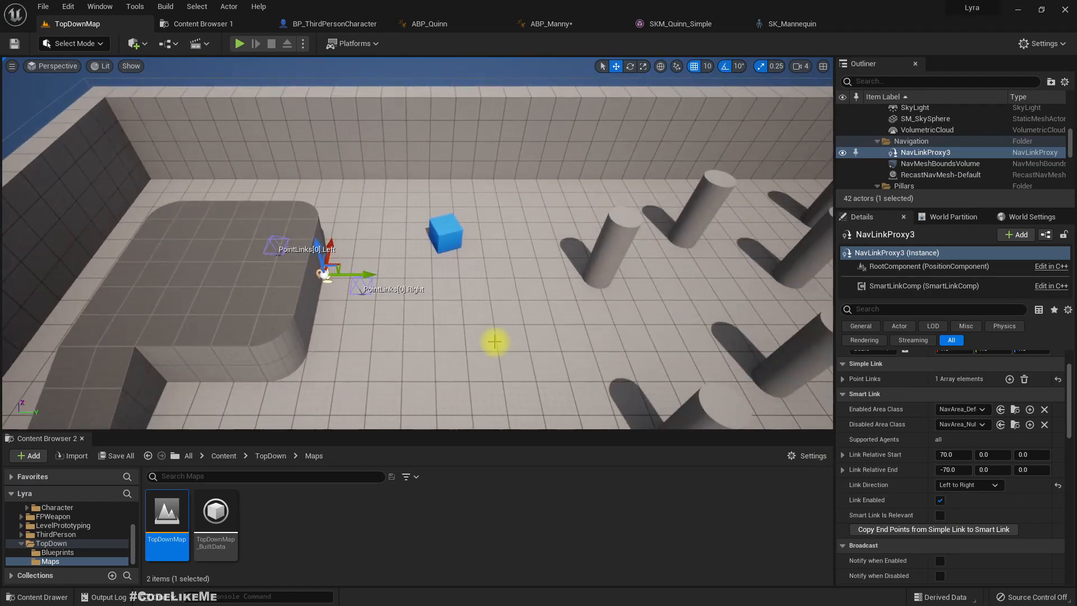
# Step: Play the level maximized, send the character beside the platform and towards its top, stop playing, and restore the editor layout
pyautogui.press('F11')
pyautogui.hotkey('alt', 'p')
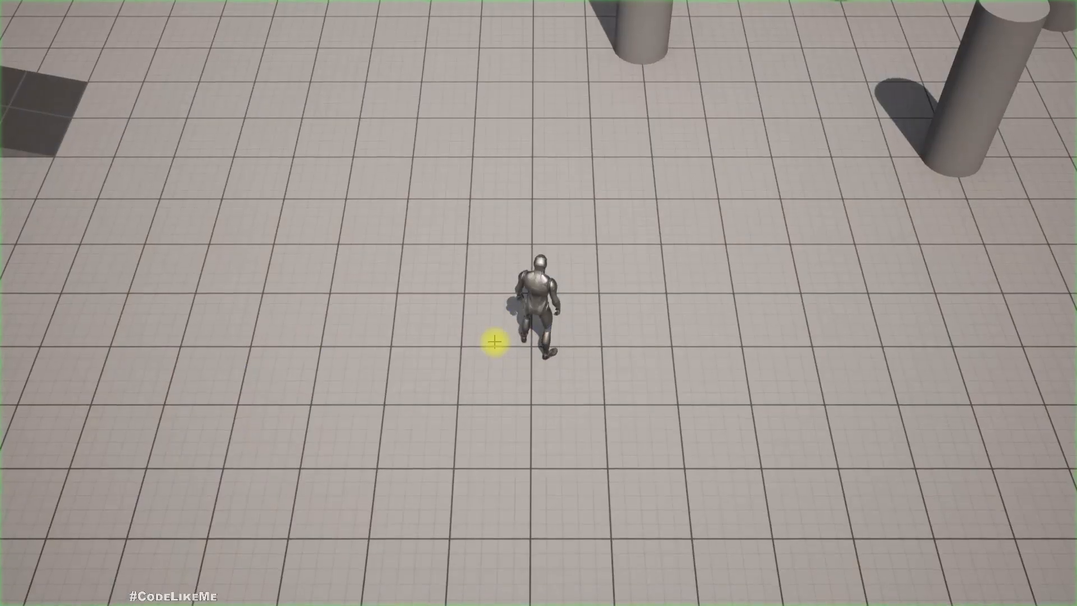
pyautogui.click(252, 134)
pyautogui.click(411, 29)
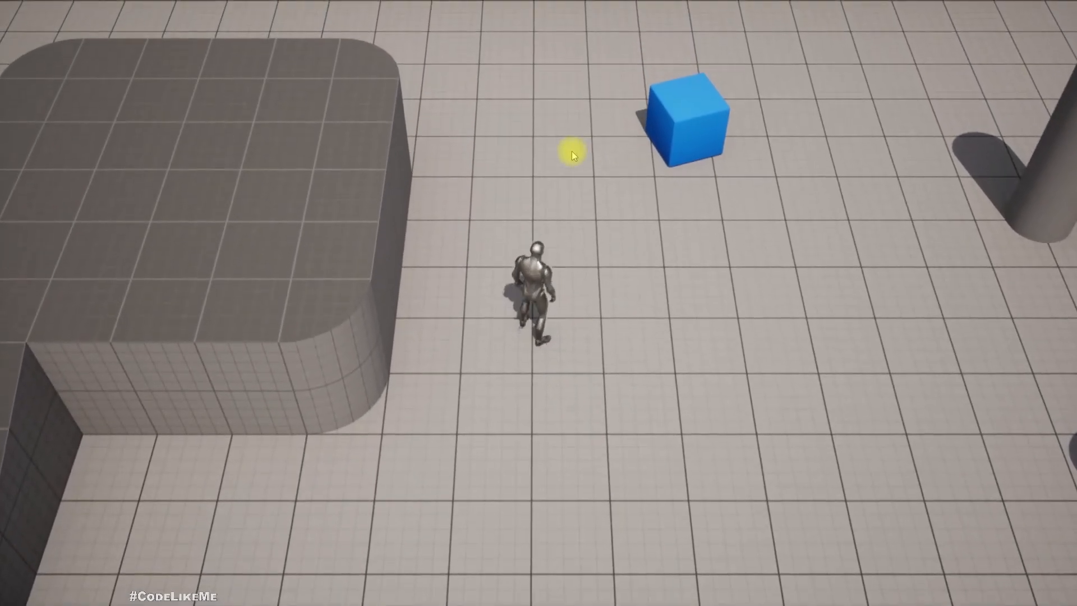
pyautogui.click(575, 156)
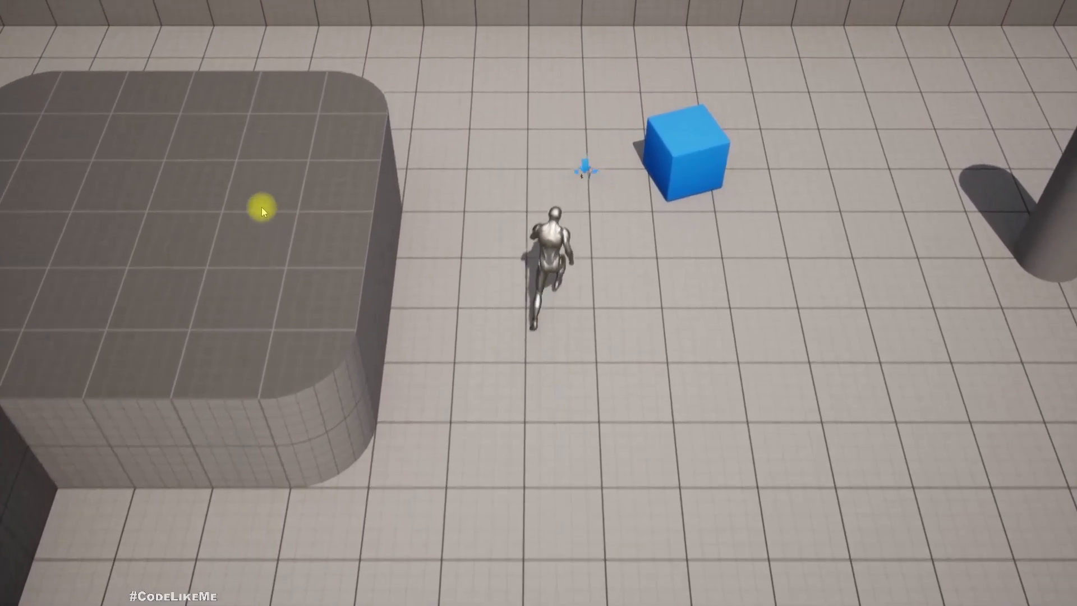
pyautogui.click(208, 338)
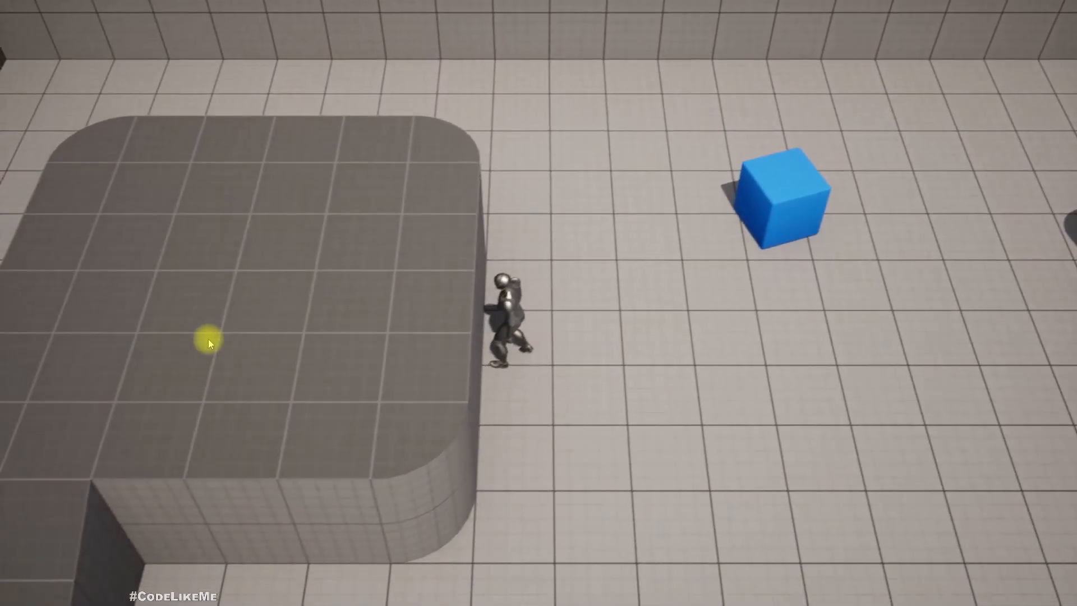
pyautogui.click(207, 338)
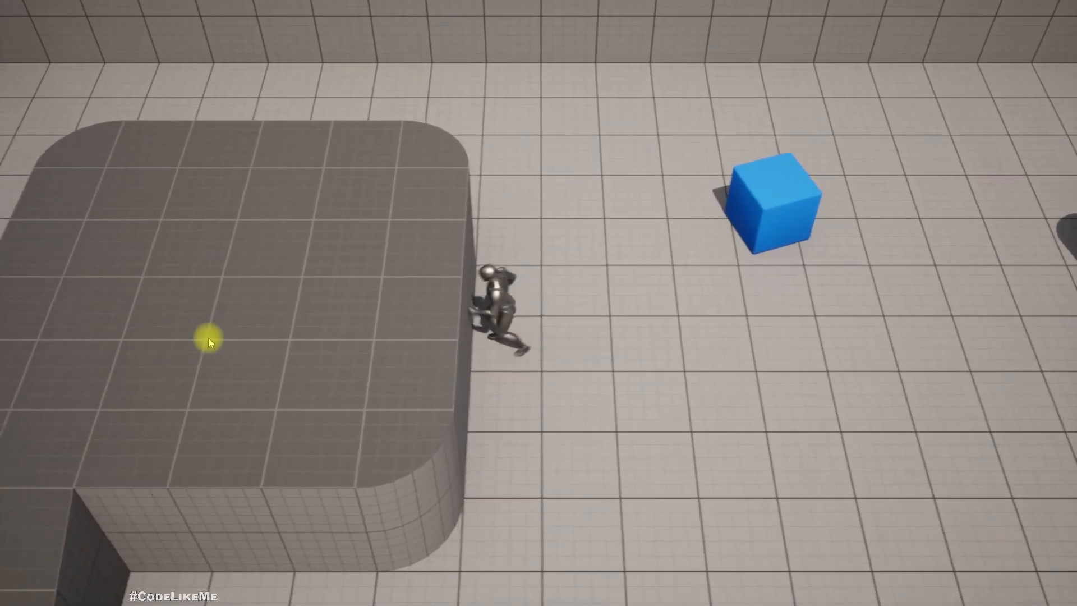
pyautogui.click(203, 328)
pyautogui.press('Escape')
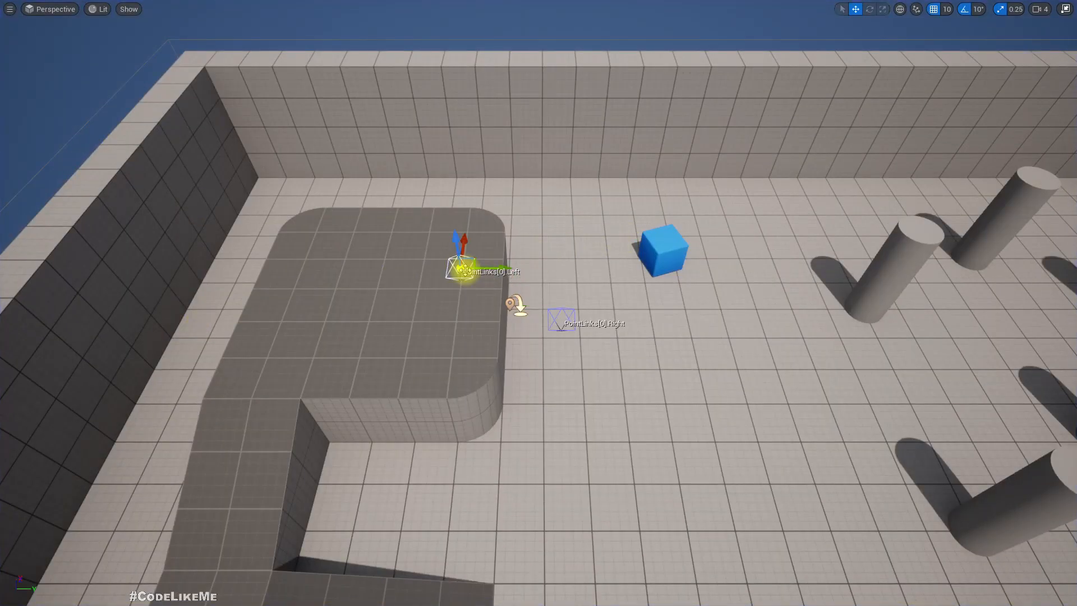
pyautogui.press('F11')
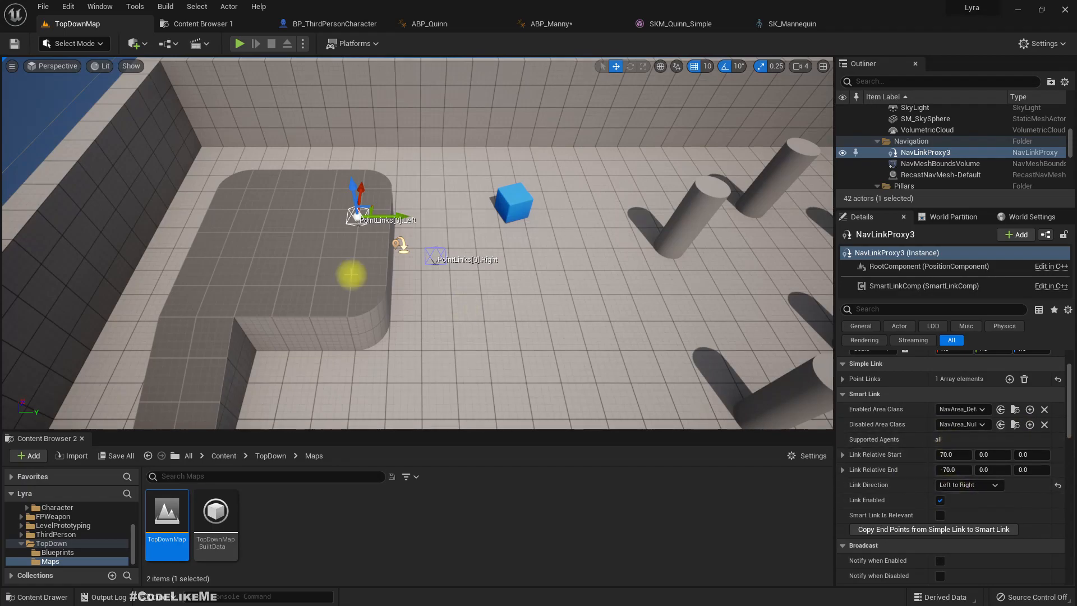
# Step: Show the navigation mesh in the viewport and examine the nav link joining the platform's top to the floor
pyautogui.scroll(2, 406, 242)
pyautogui.moveTo(413, 232); pyautogui.dragTo(499, 297, button='middle')
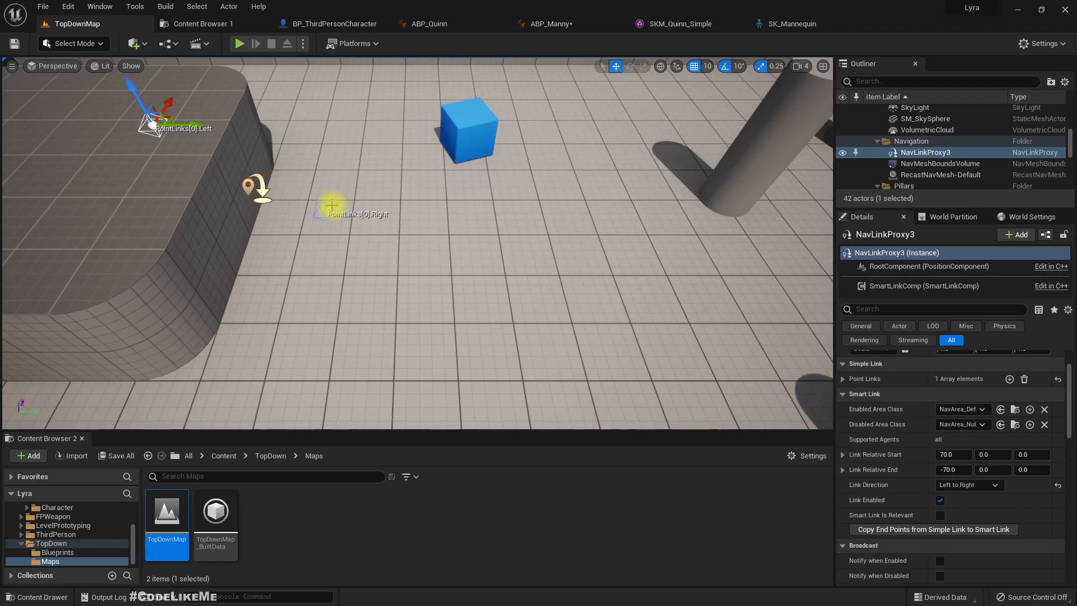
pyautogui.press('F11')
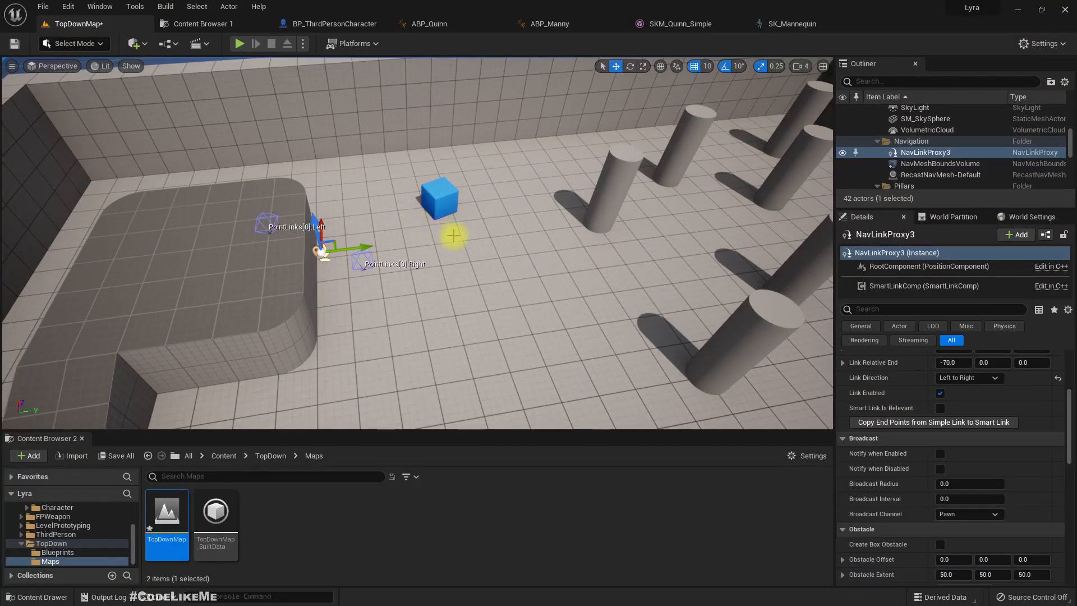
pyautogui.moveTo(453, 235); pyautogui.dragTo(451, 235, button='right')
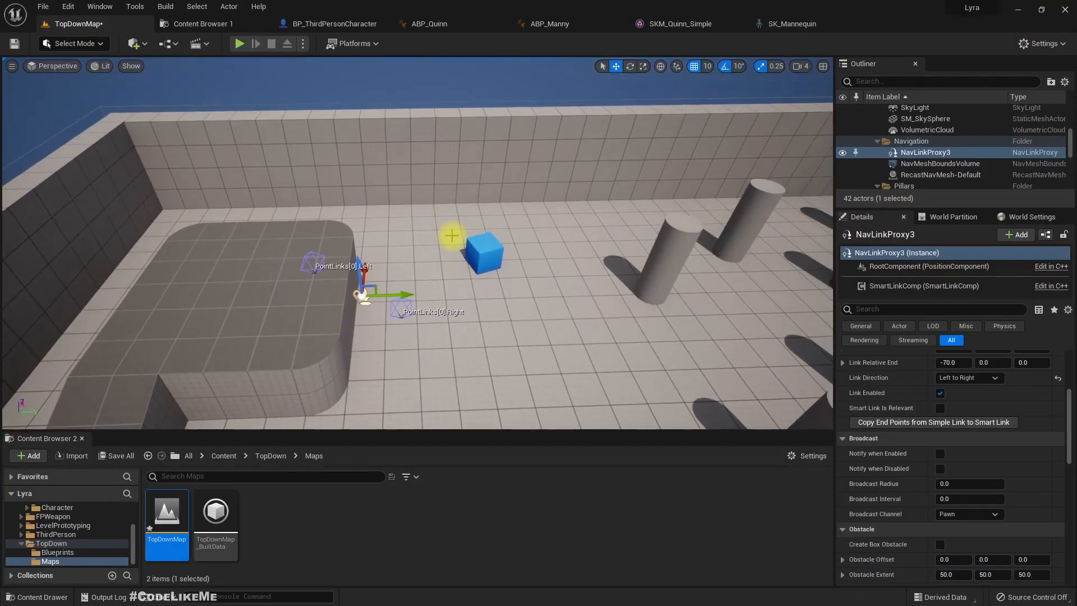
pyautogui.press('p')
pyautogui.moveTo(383, 220); pyautogui.dragTo(384, 216, button='right')
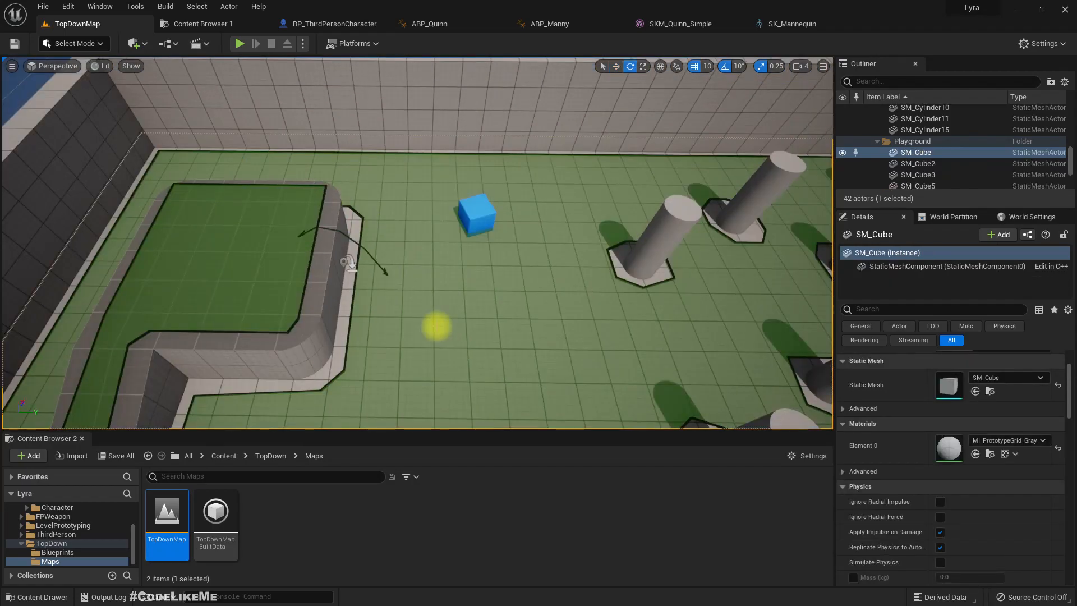
pyautogui.moveTo(329, 287); pyautogui.dragTo(330, 286, button='right')
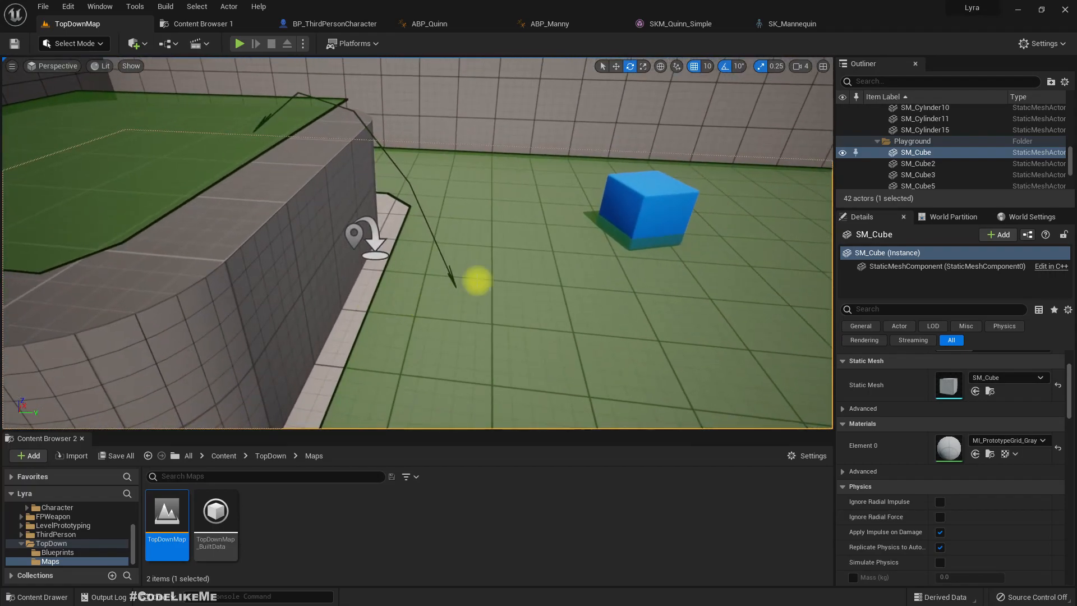
# Step: Select NavLinkProxy3, set its Link Direction to Both Ways, and enable Smart Link Is Relevant
pyautogui.click(375, 232)
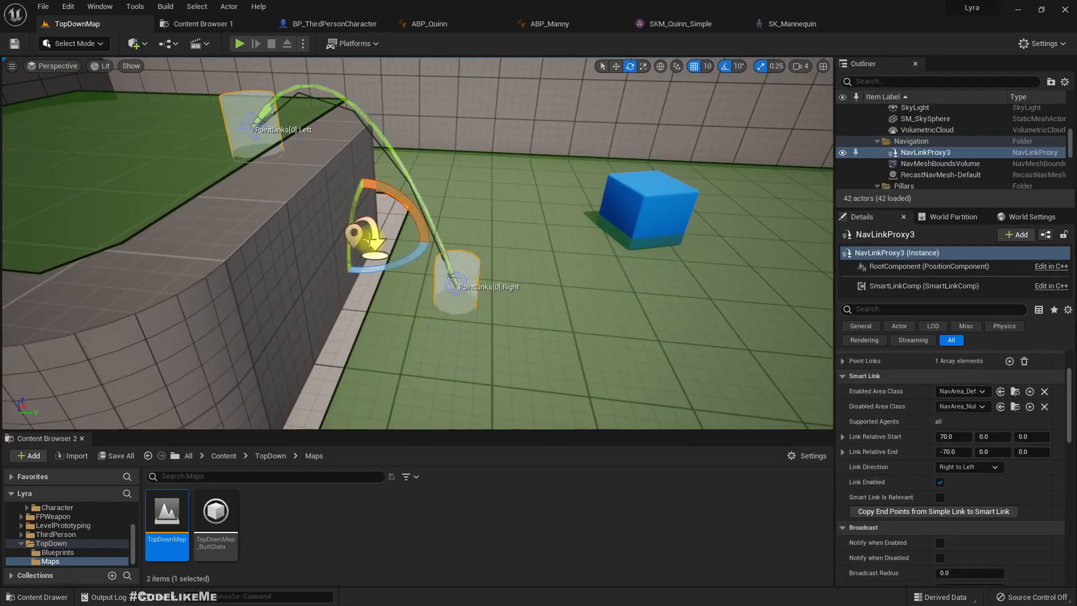
pyautogui.click(966, 467)
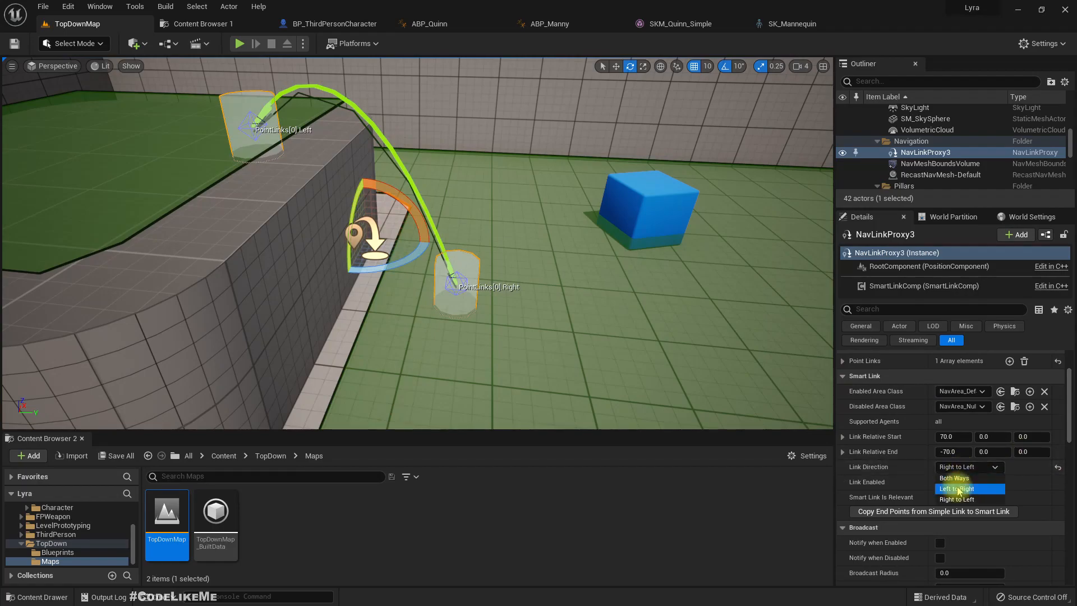
pyautogui.click(958, 478)
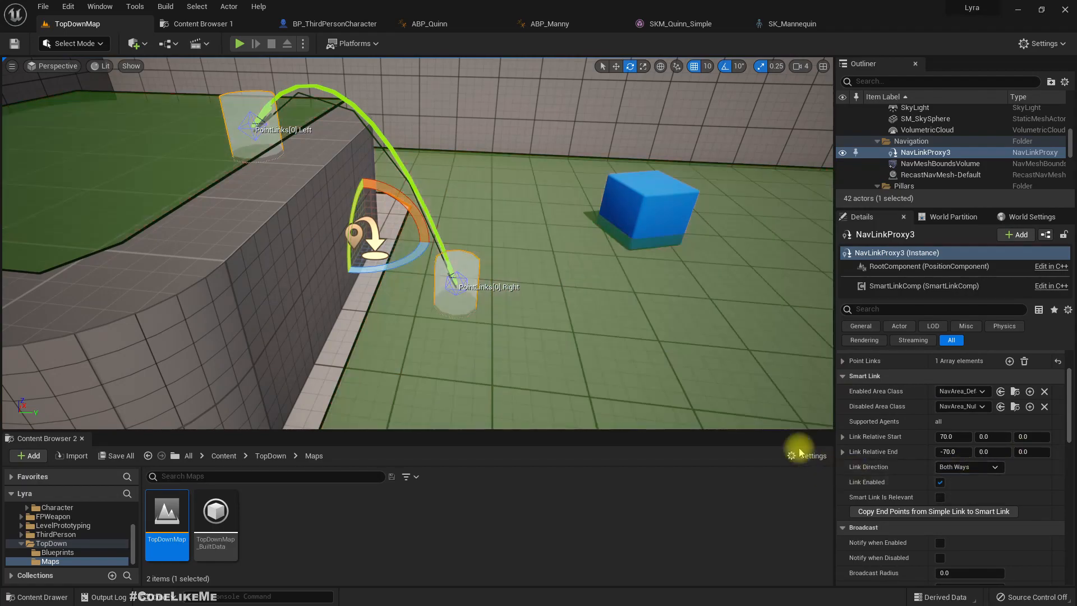
pyautogui.moveTo(417, 243); pyautogui.dragTo(476, 303, button='right')
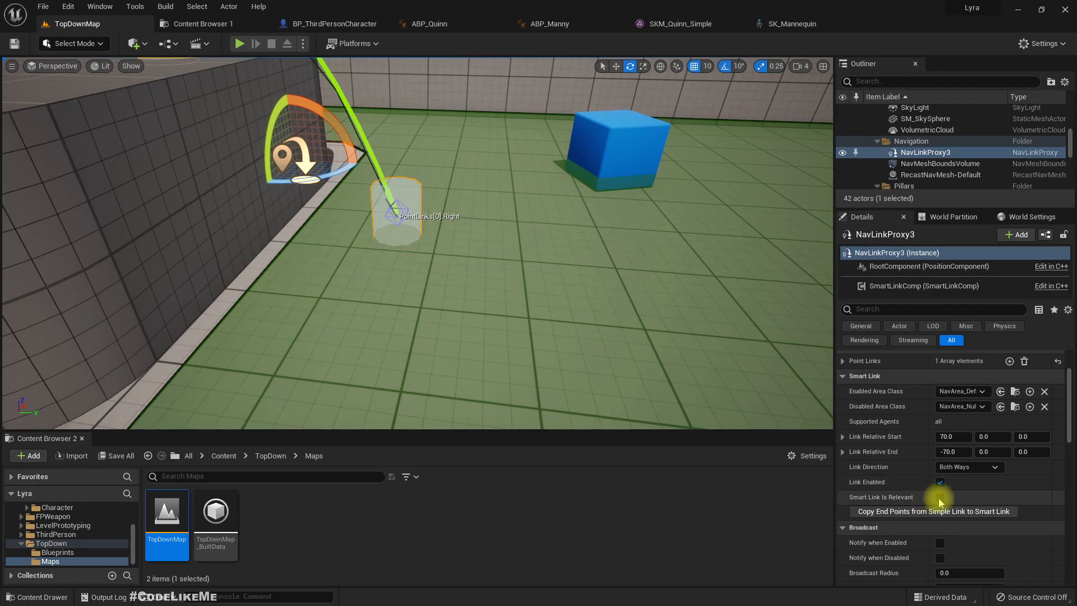
pyautogui.click(940, 498)
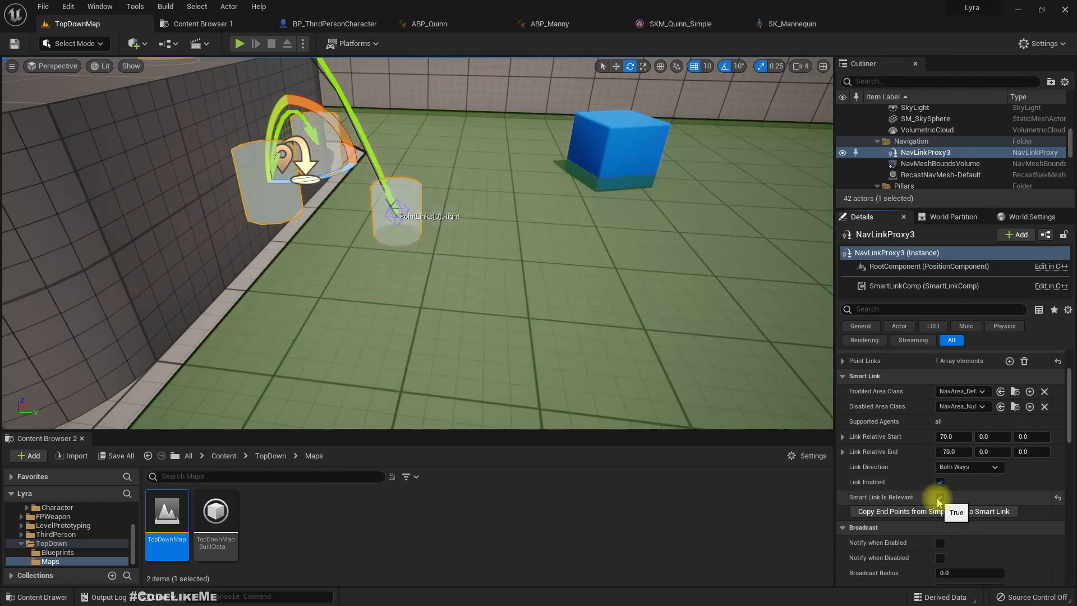
# Step: Examine the smart link beside the platform, and play the level in the editor, sending the character from the floor towards the platform's top
pyautogui.moveTo(371, 193); pyautogui.dragTo(335, 127, button='right')
pyautogui.scroll(3, 371, 195)
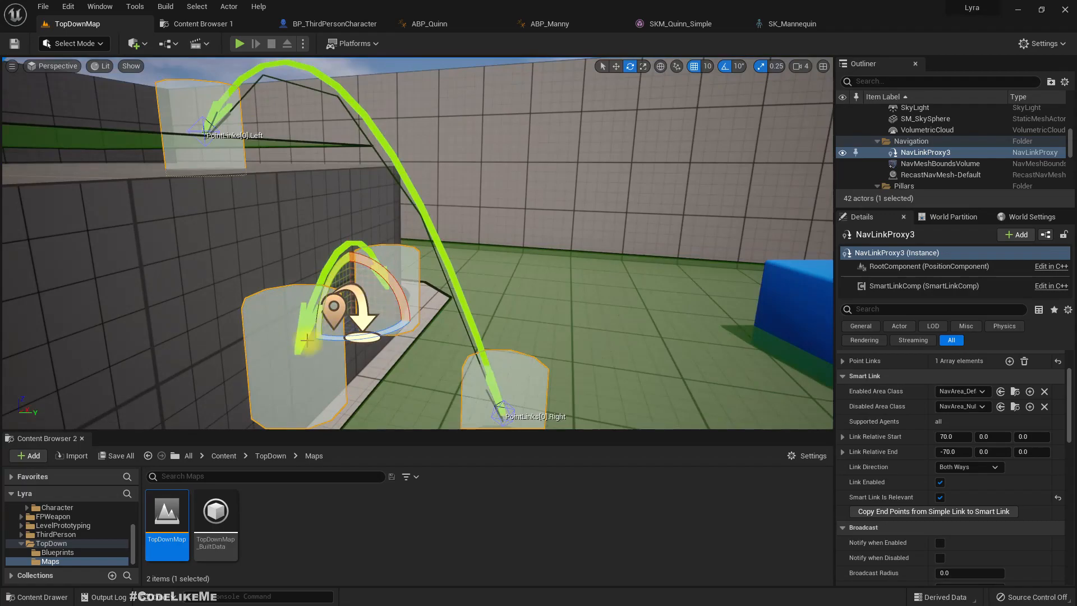
pyautogui.scroll(-4, 424, 316)
pyautogui.moveTo(536, 248); pyautogui.dragTo(518, 56, button='right')
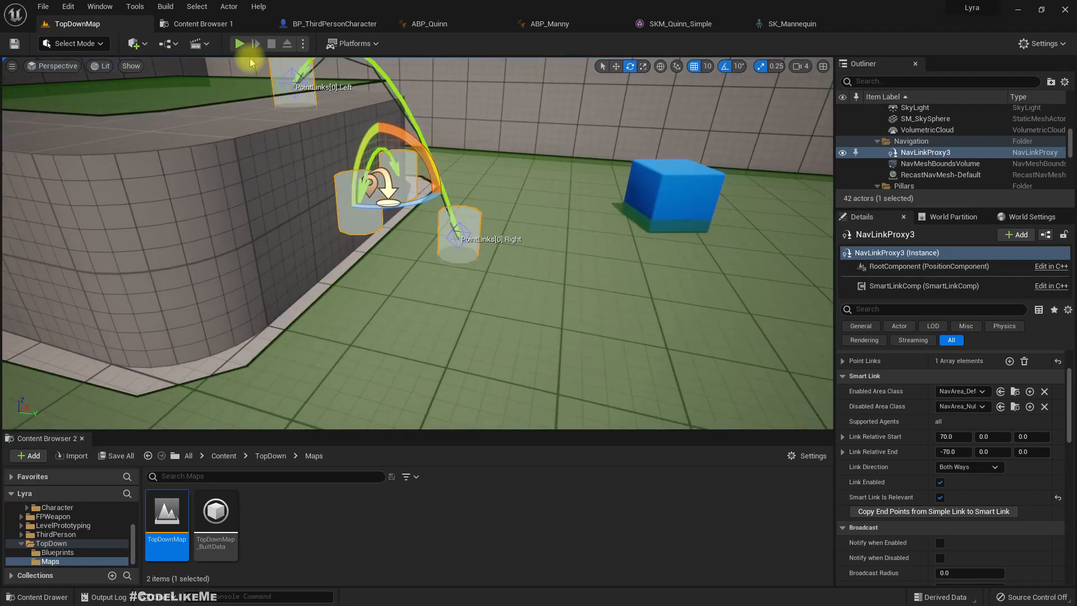
pyautogui.click(239, 43)
pyautogui.click(369, 161)
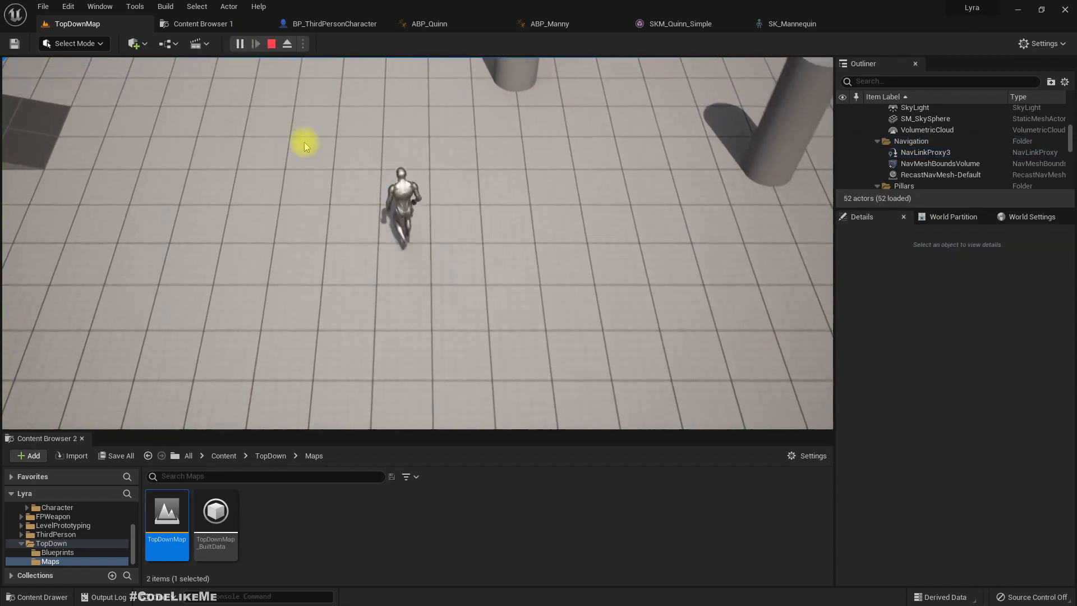
pyautogui.click(305, 145)
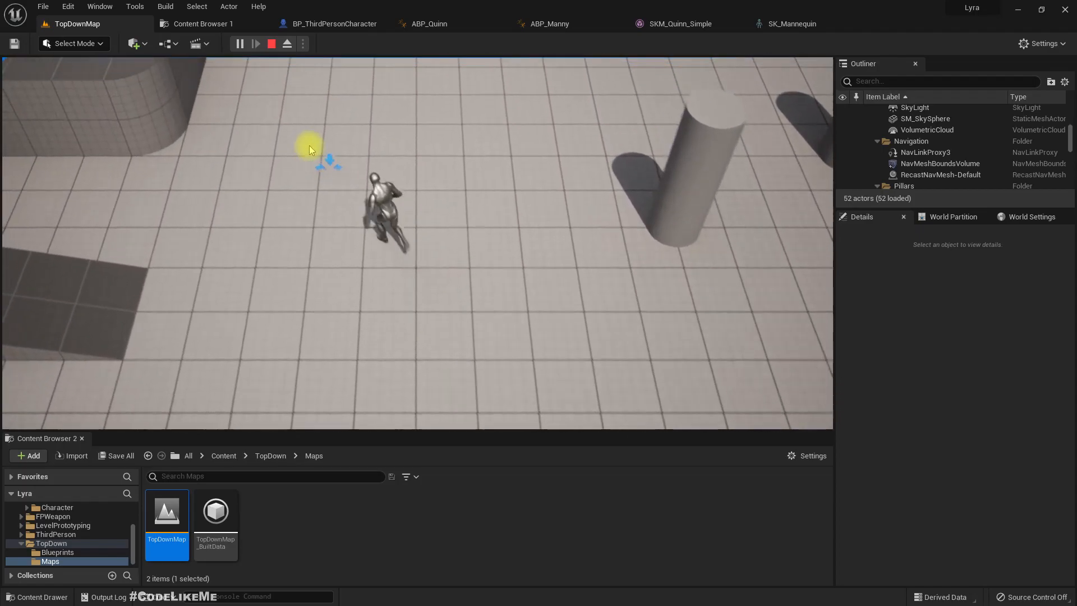
pyautogui.click(163, 140)
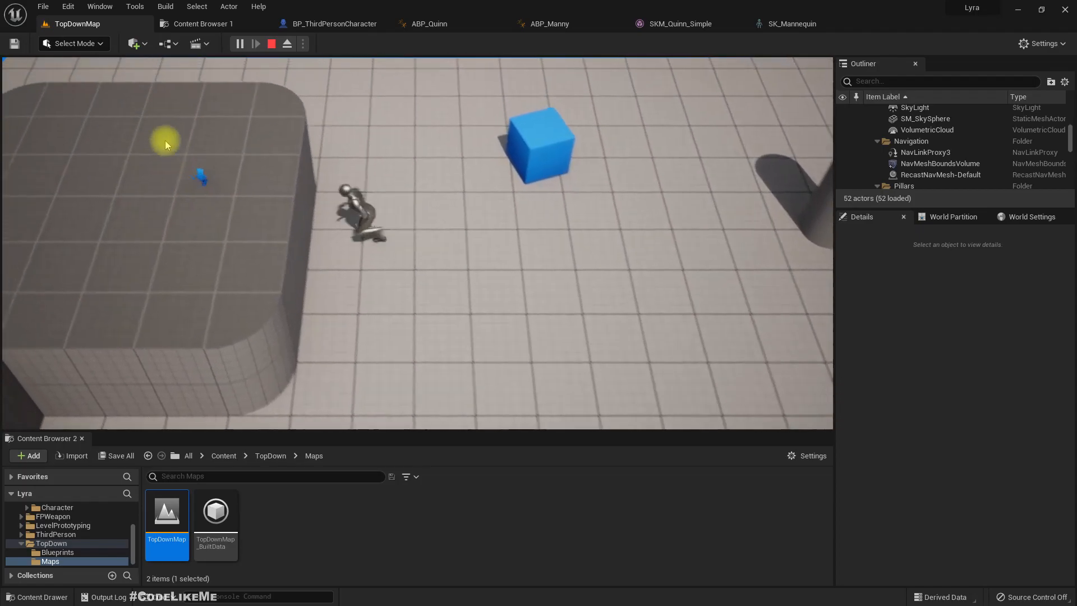
pyautogui.press('Escape')
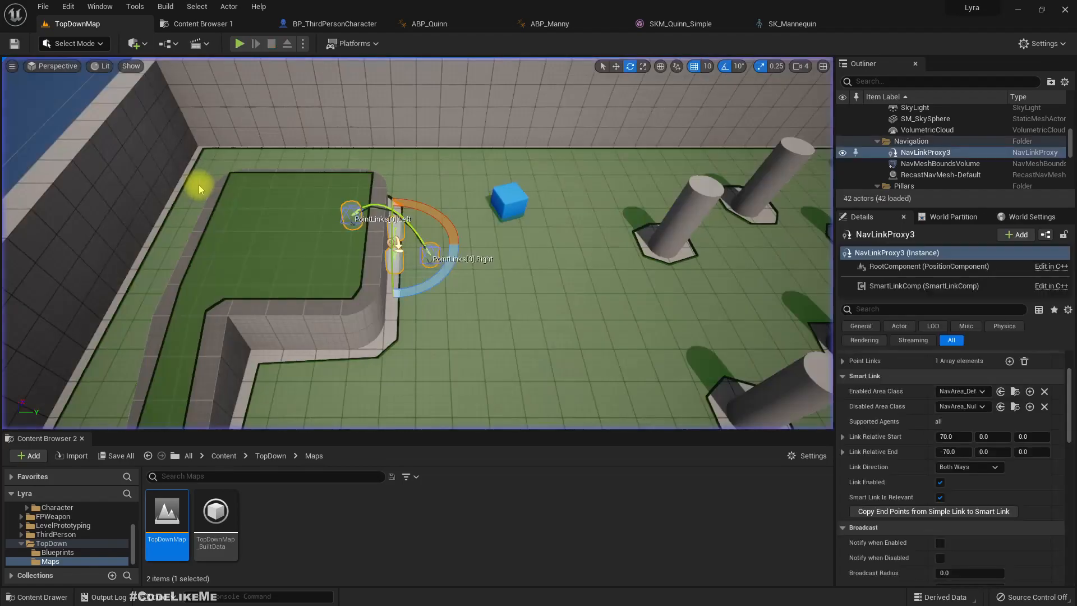
# Step: Examine the smart link's end points at the platform's base beside the simple link's Right point
pyautogui.scroll(3, 418, 230)
pyautogui.moveTo(417, 223); pyautogui.dragTo(417, 280, button='right')
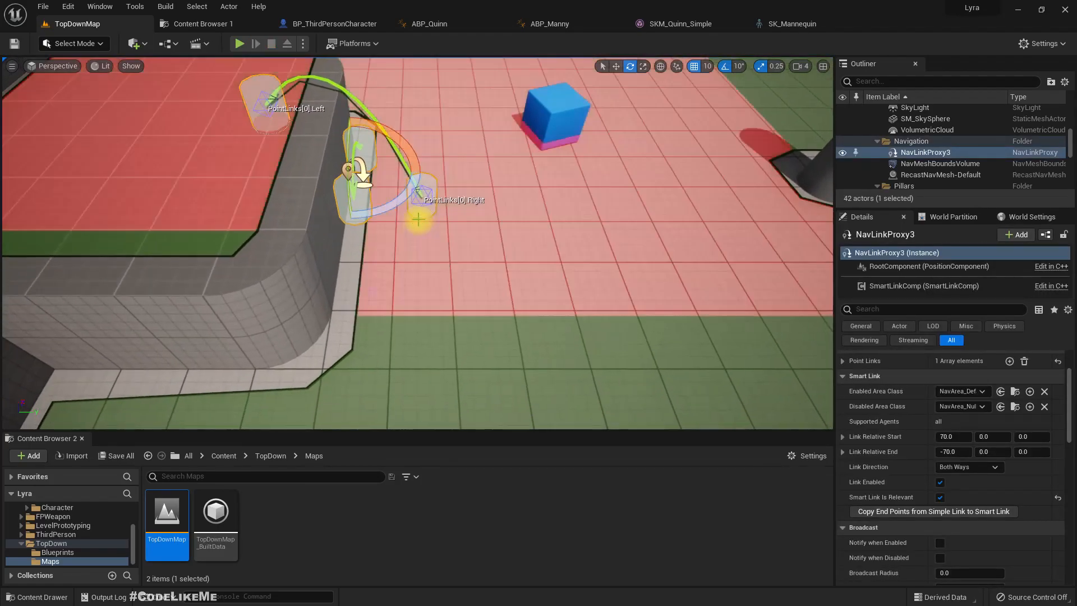
pyautogui.scroll(3, 359, 203)
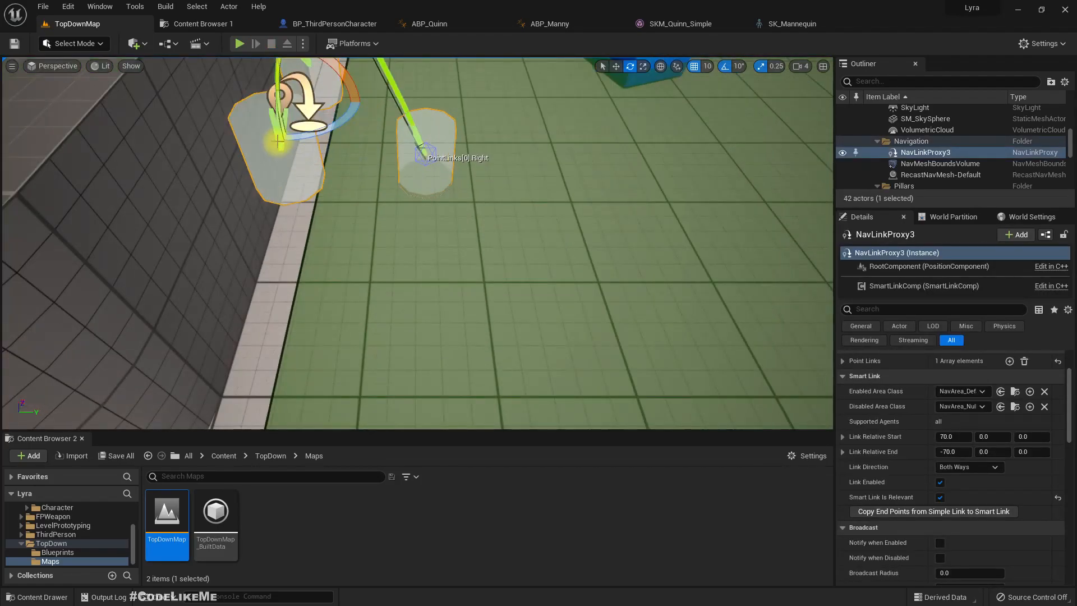
pyautogui.moveTo(330, 206); pyautogui.dragTo(297, 164, button='right')
pyautogui.moveTo(571, 268); pyautogui.dragTo(591, 311, button='right')
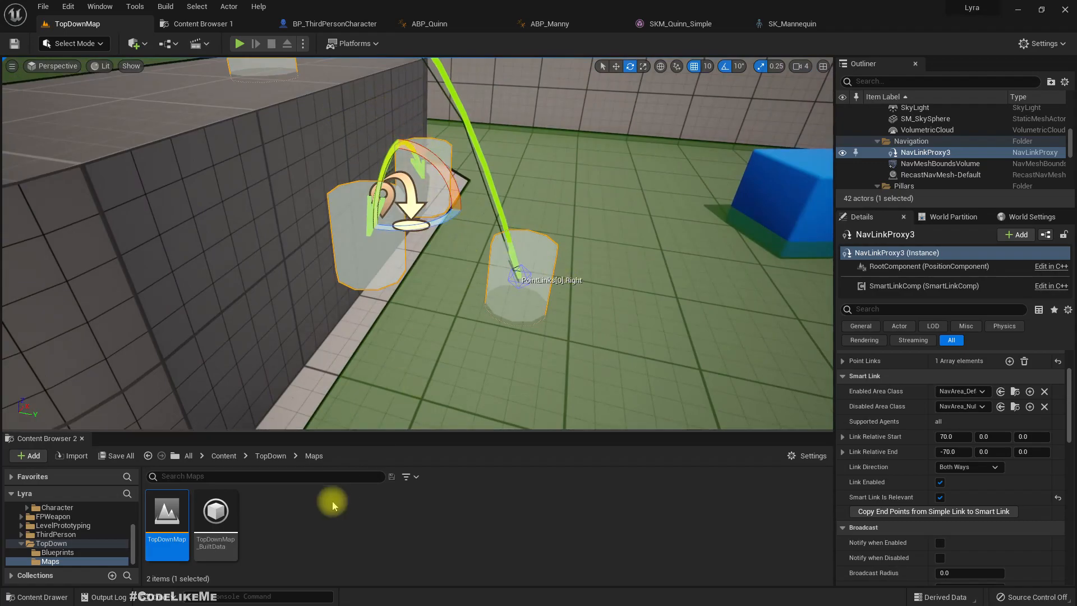
# Step: Review the Vehicle template among the available blueprint feature packs, and close the dialog without adding it
pyautogui.click(28, 455)
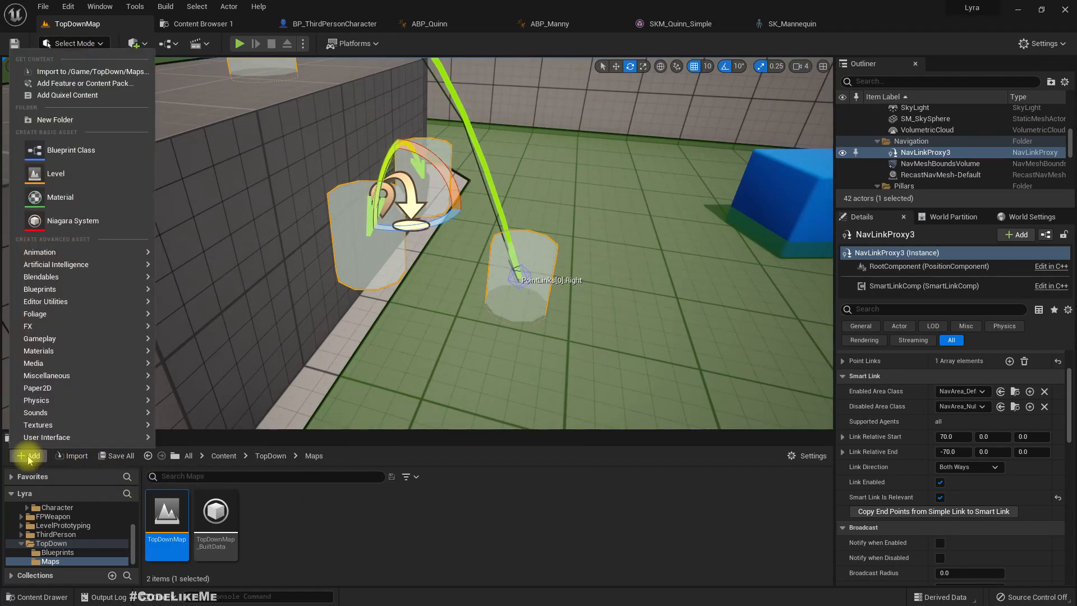
pyautogui.click(79, 82)
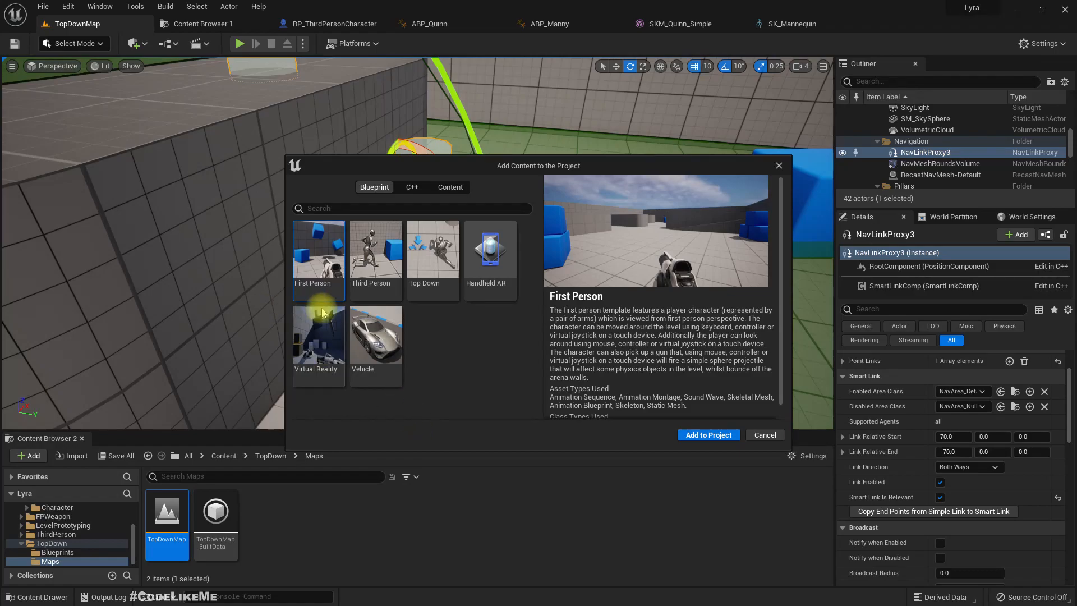
pyautogui.click(378, 335)
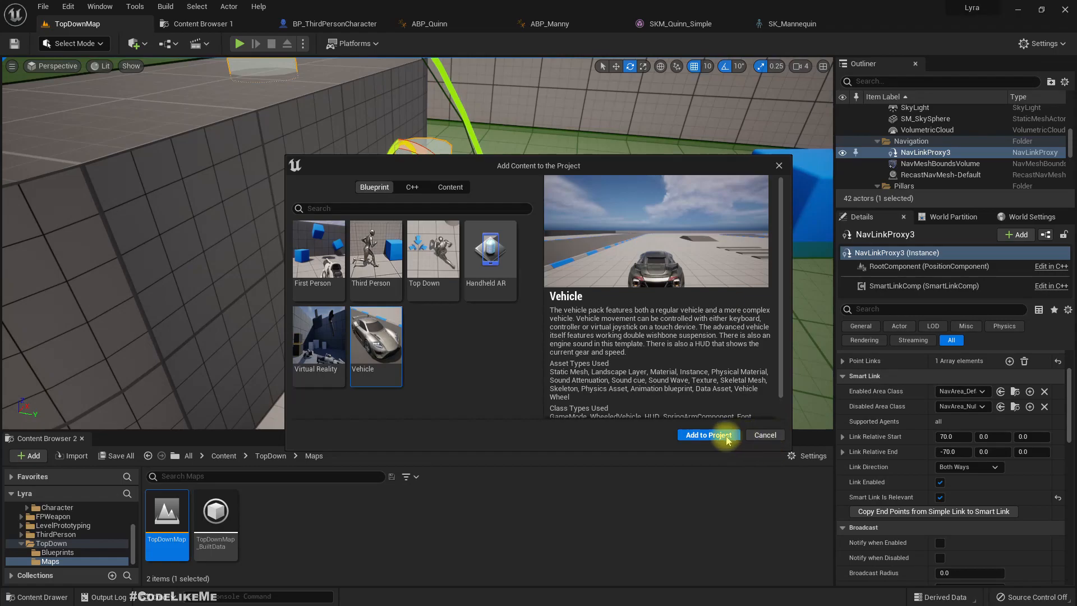
pyautogui.click(765, 435)
# Step: Open ThirdPersonMap from the ThirdPerson Maps folder without saving the changes to NavLinkProxy3
pyautogui.click(191, 23)
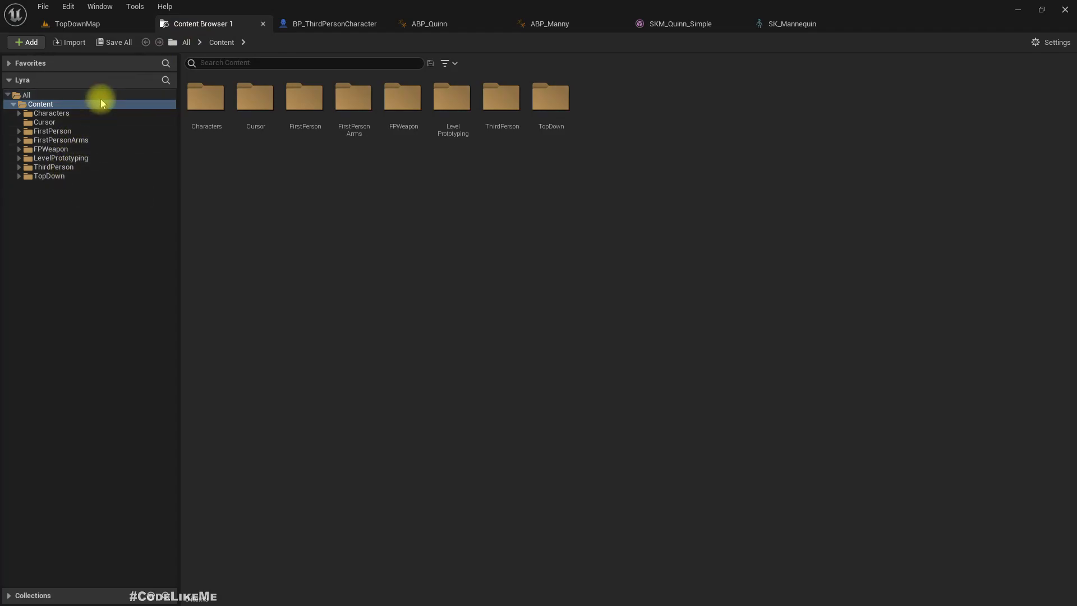
pyautogui.click(78, 167)
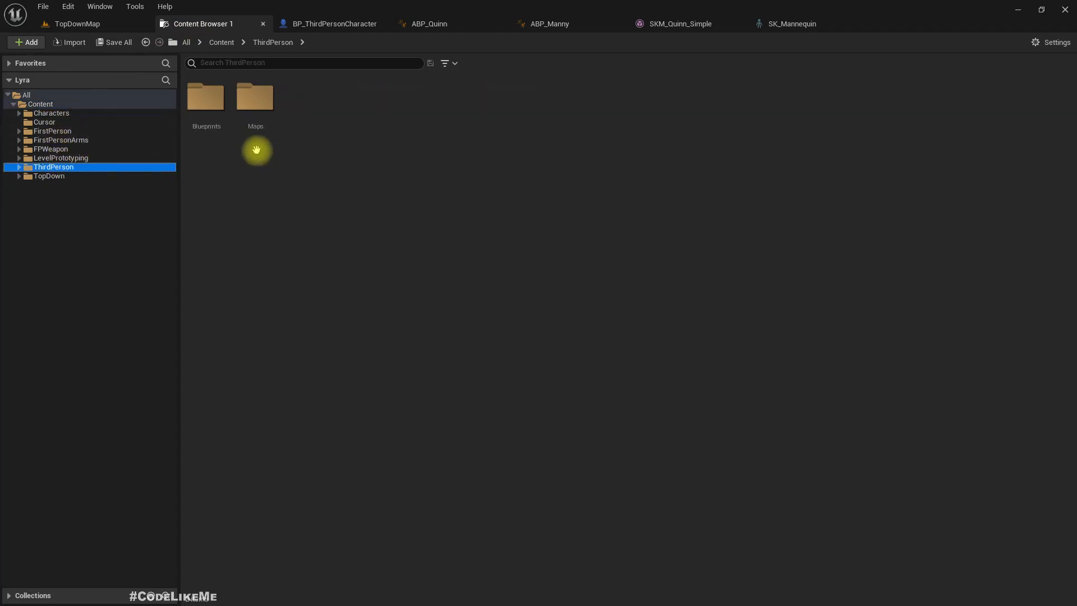
pyautogui.doubleClick(251, 103)
pyautogui.doubleClick(201, 107)
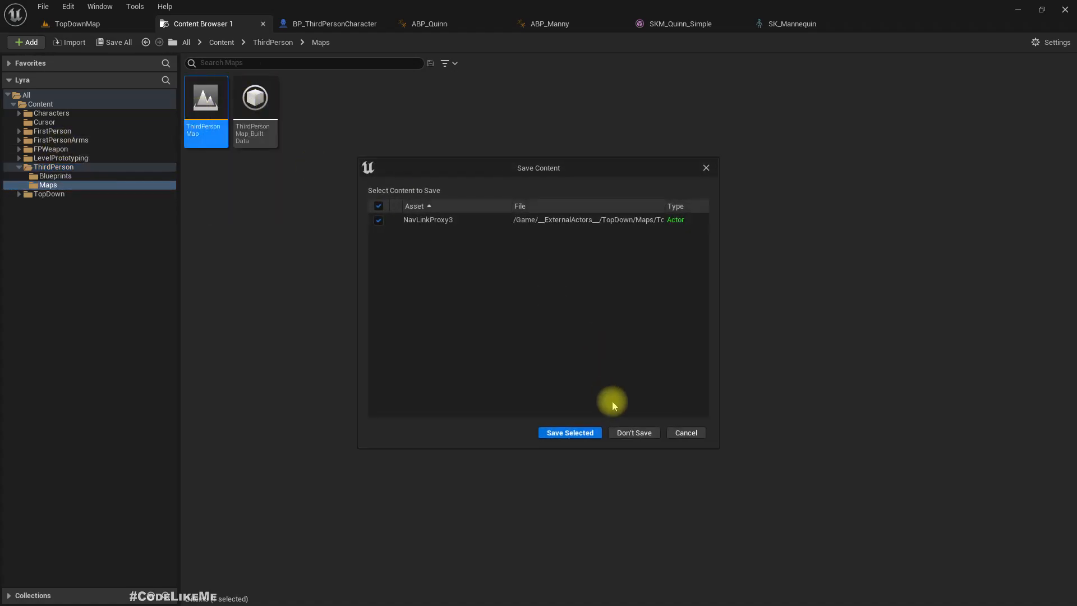
pyautogui.click(637, 433)
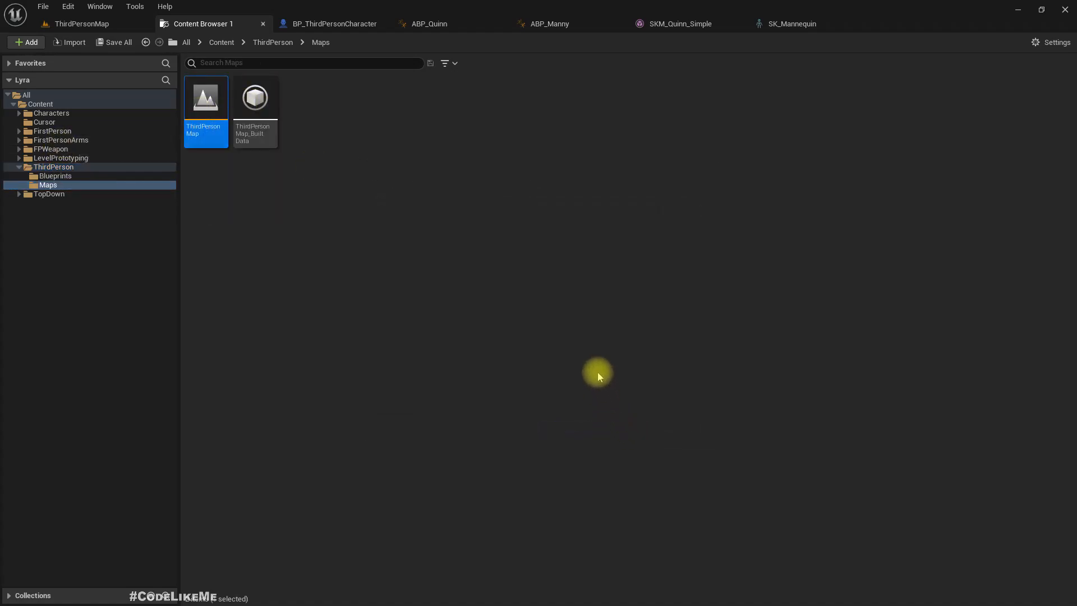
# Step: Play the Third Person level in the editor to check the current character, and stop the session
pyautogui.click(83, 22)
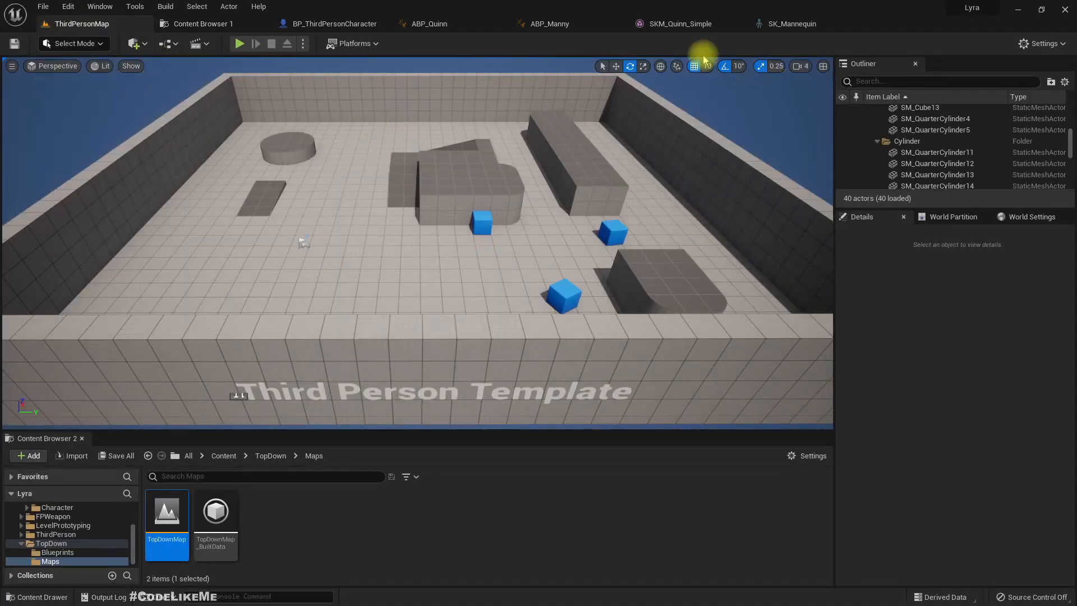
pyautogui.click(239, 44)
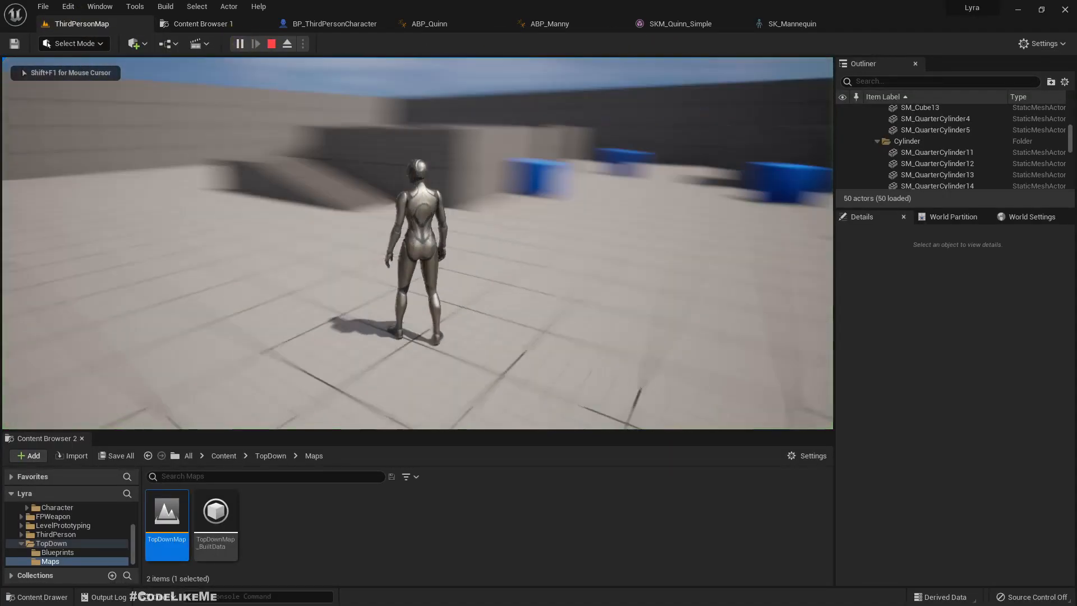
pyautogui.press('Escape')
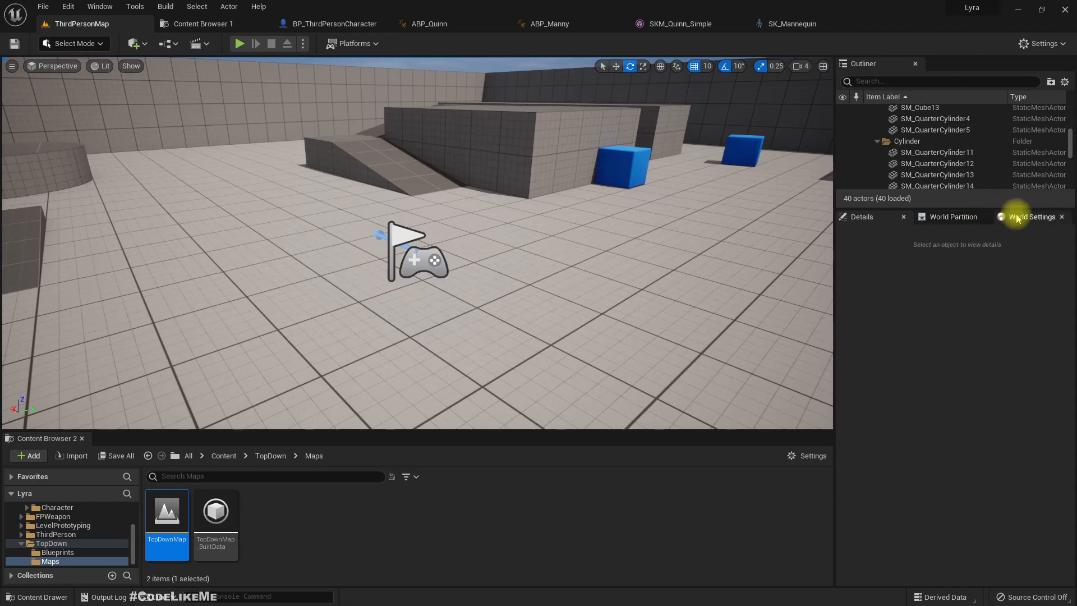
# Step: Locate the Default Pawn Class from the level's world settings and open the BP_ThirdPersonCharacter blueprint
pyautogui.click(1029, 216)
pyautogui.click(1046, 343)
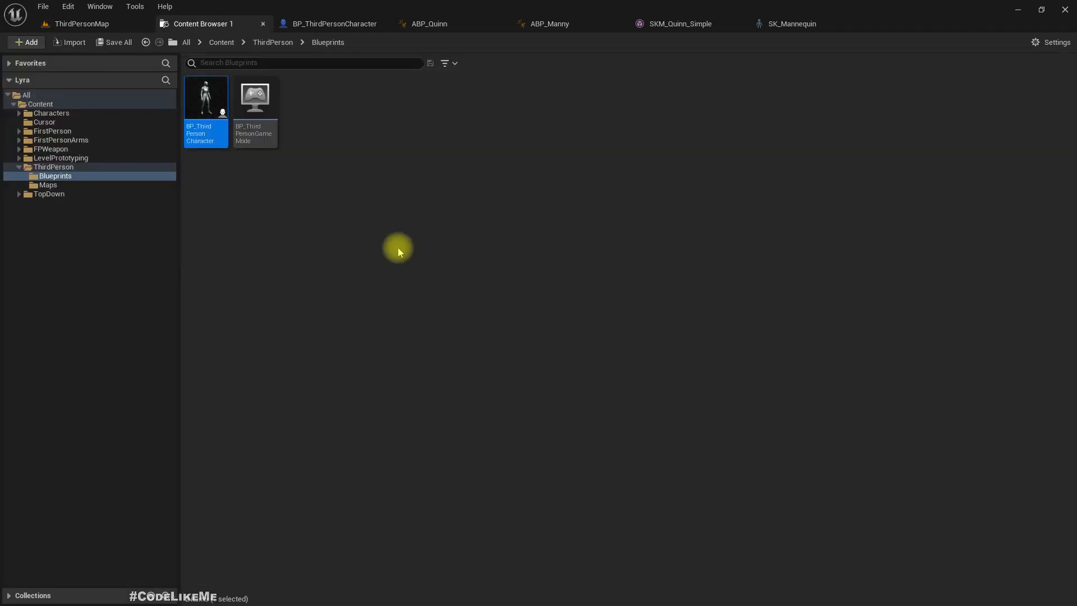
pyautogui.doubleClick(220, 100)
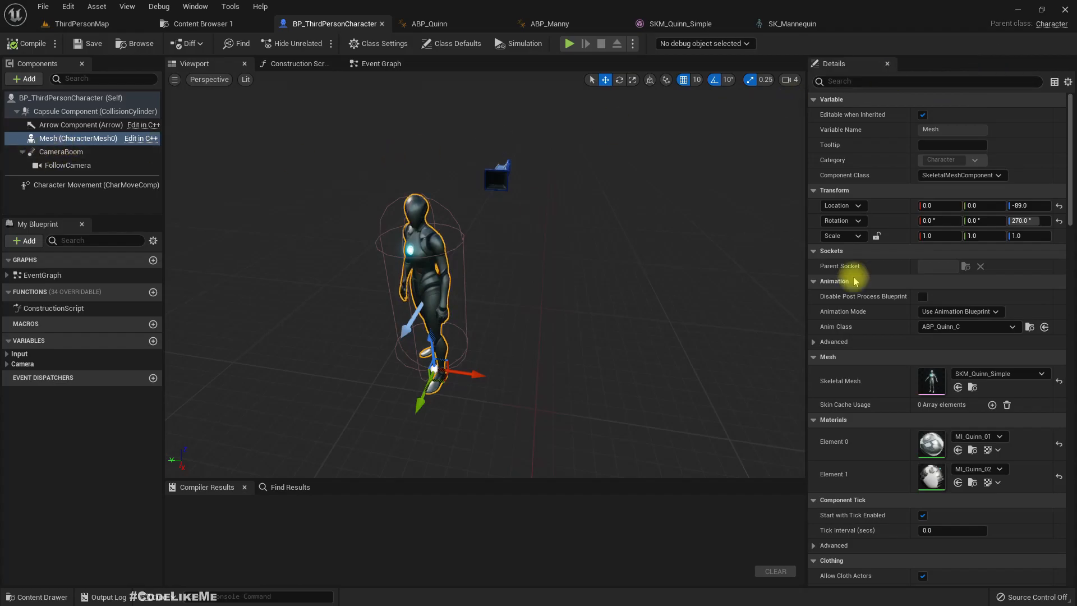
# Step: Set the character mesh's skeletal mesh to SKM_Manny and its anim class to ABP_Manny
pyautogui.click(979, 376)
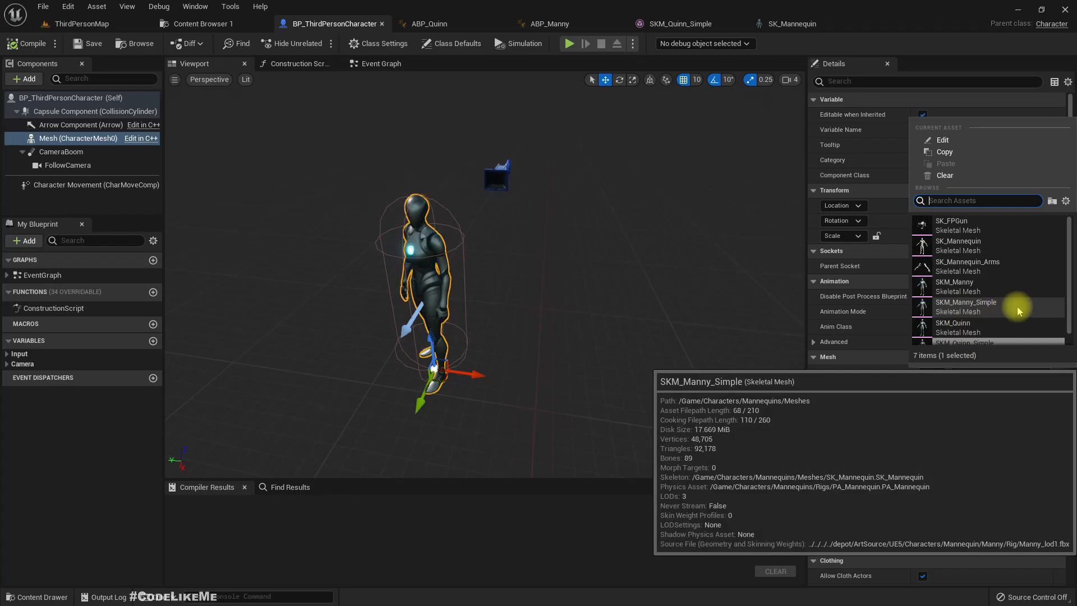
pyautogui.scroll(-1, 1020, 310)
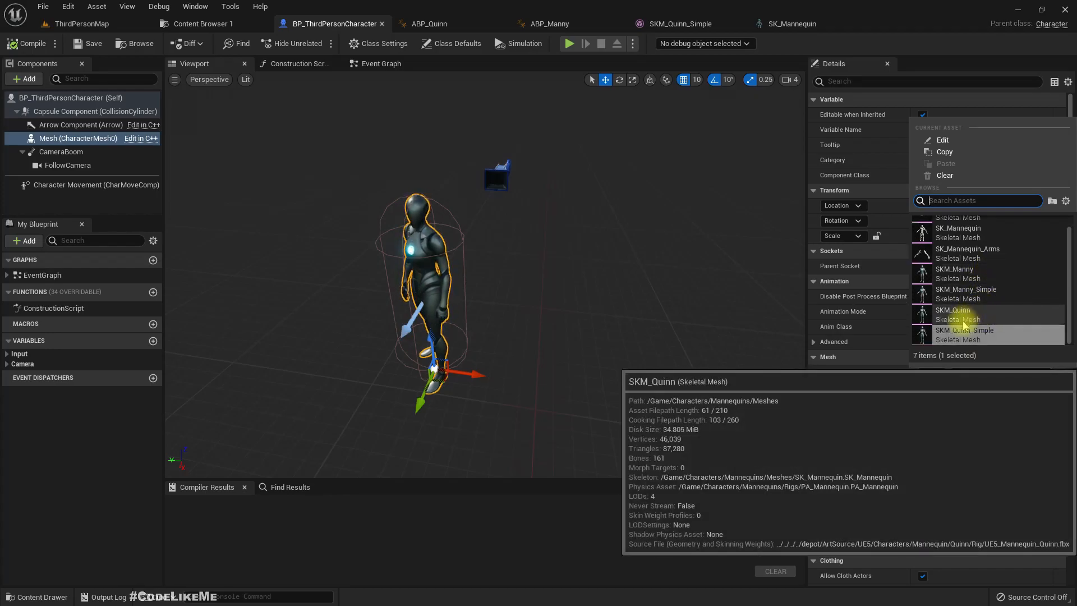
pyautogui.click(955, 273)
pyautogui.moveTo(423, 271); pyautogui.dragTo(426, 224, button='right')
pyautogui.moveTo(562, 285); pyautogui.dragTo(554, 262, button='right')
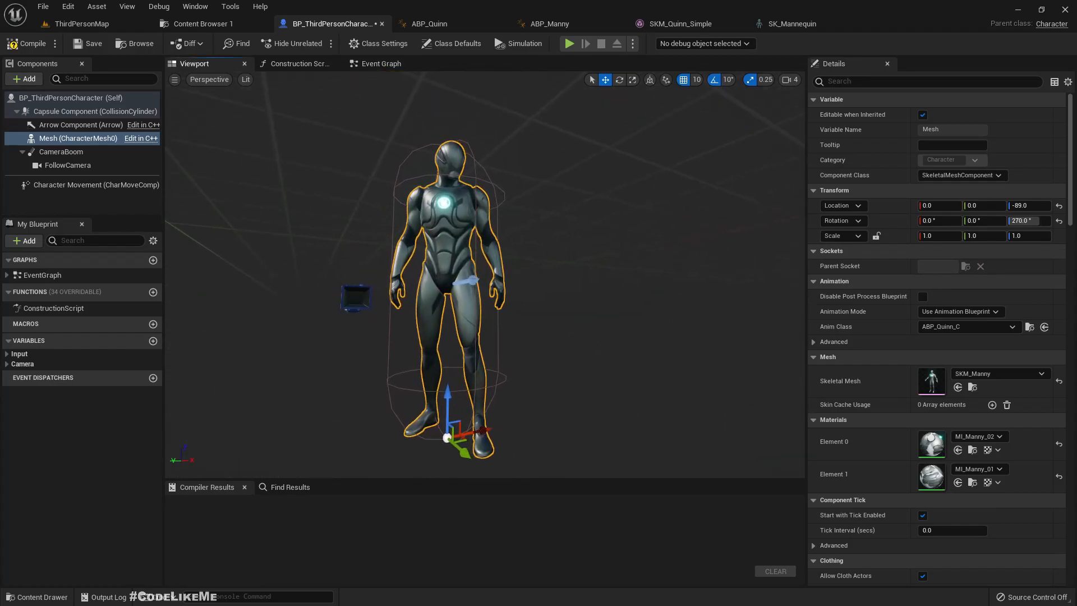
pyautogui.click(961, 331)
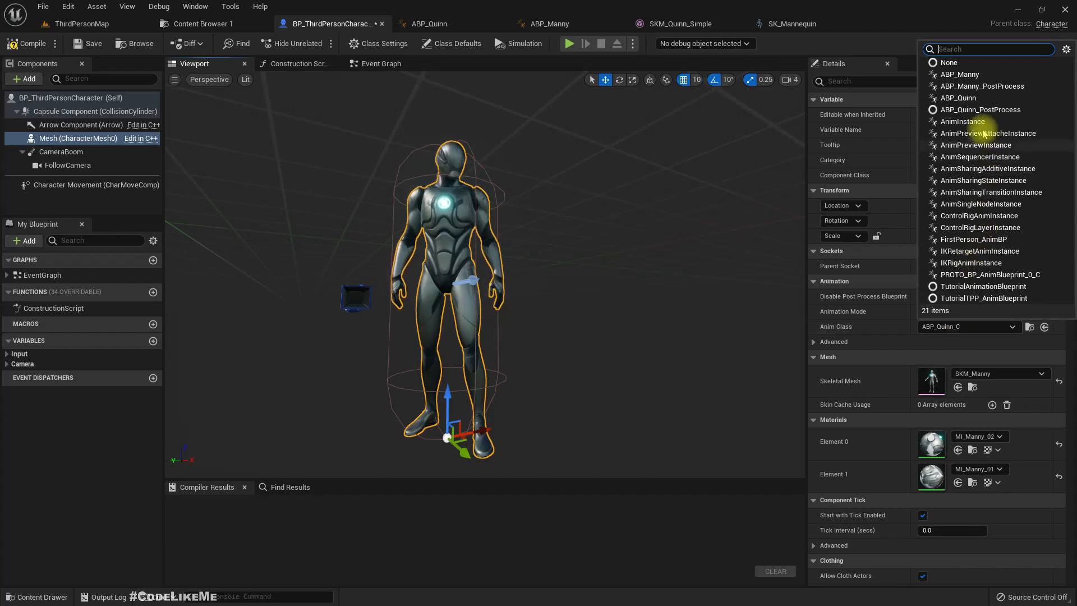
pyautogui.click(956, 74)
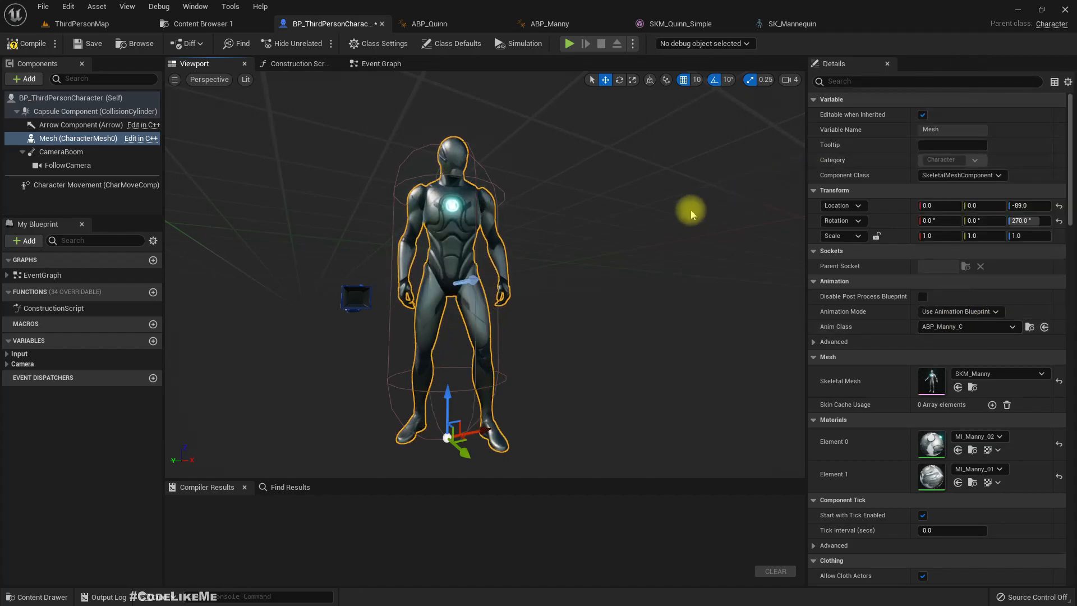
# Step: Play ThirdPersonMap full screen, running the character up the ramp and jumping off the platform, and return to the normal editor layout
pyautogui.click(79, 24)
pyautogui.moveTo(457, 211); pyautogui.dragTo(472, 228, button='right')
pyautogui.press('F11')
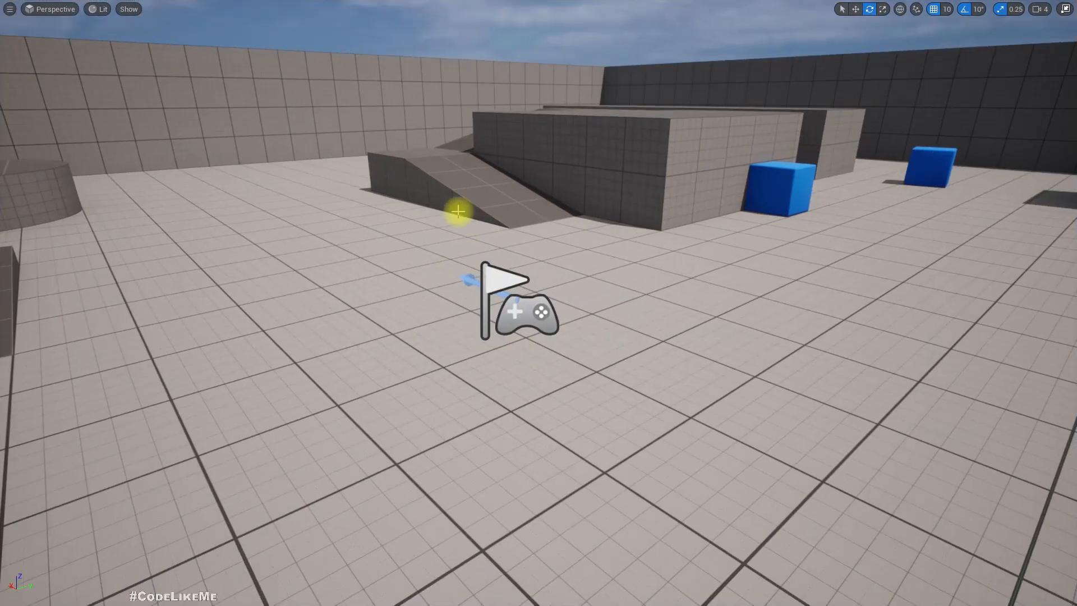
pyautogui.hotkey('alt', 'p')
pyautogui.click(476, 212)
pyautogui.press('w')
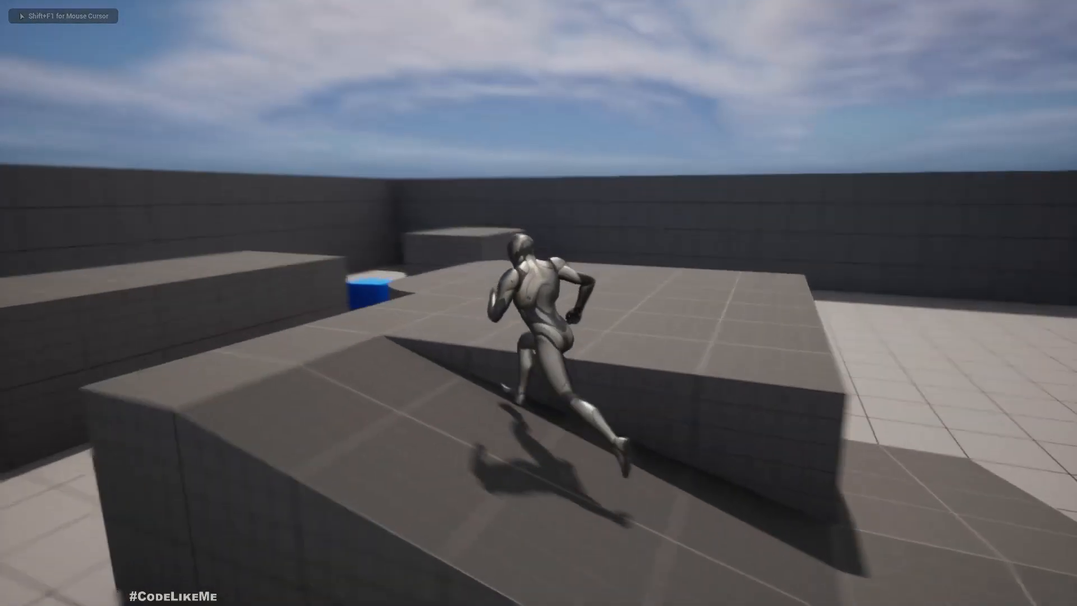
pyautogui.press('space')
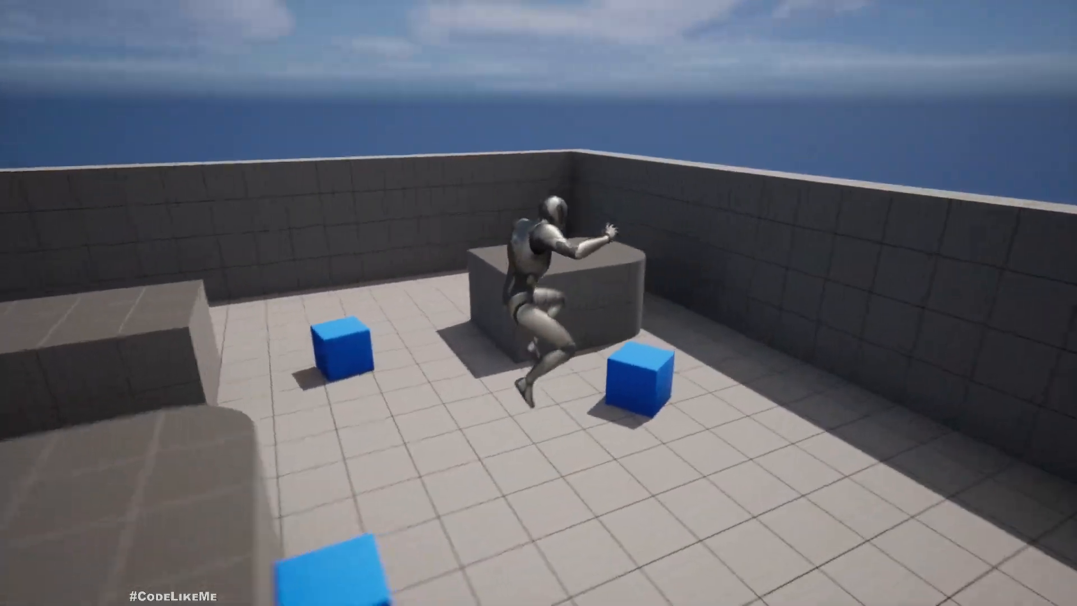
pyautogui.press('Escape')
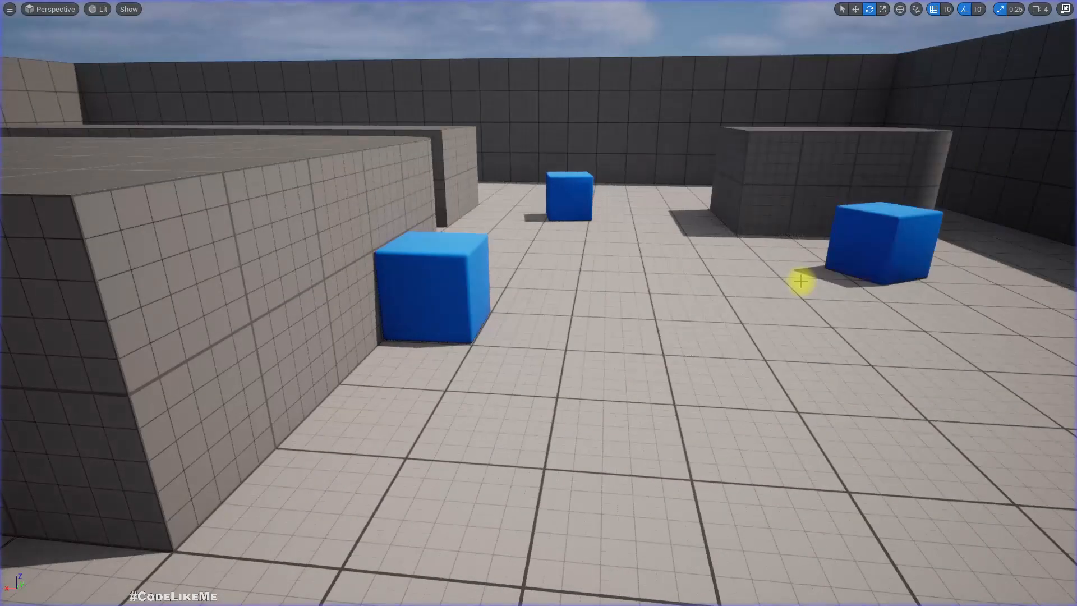
pyautogui.press('F11')
# Step: Add the Vehicle blueprint feature pack to the project and close the content dialog
pyautogui.click(33, 456)
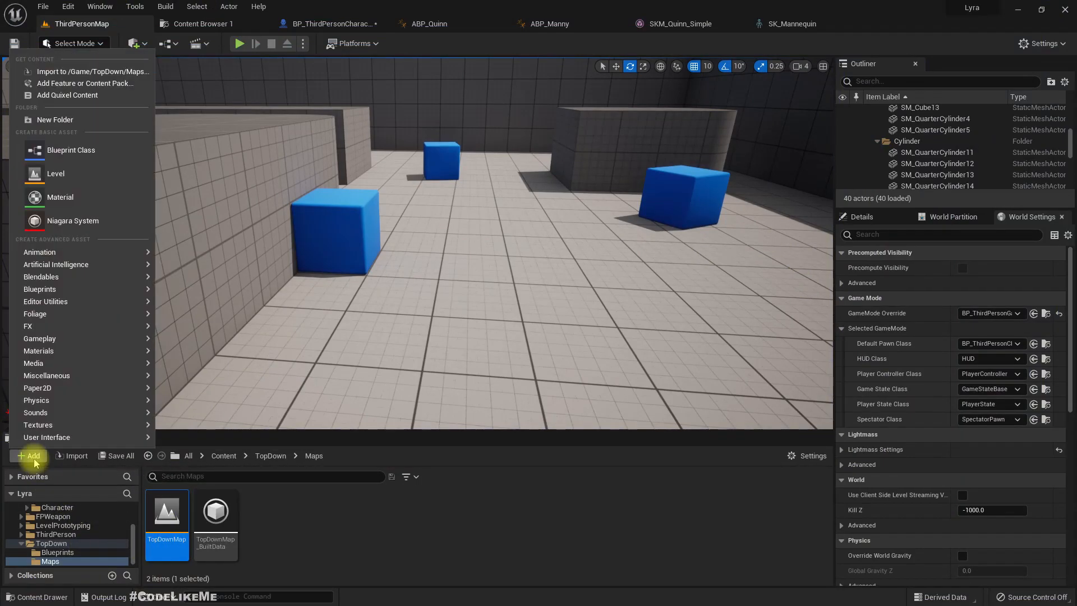
pyautogui.click(55, 84)
pyautogui.click(375, 343)
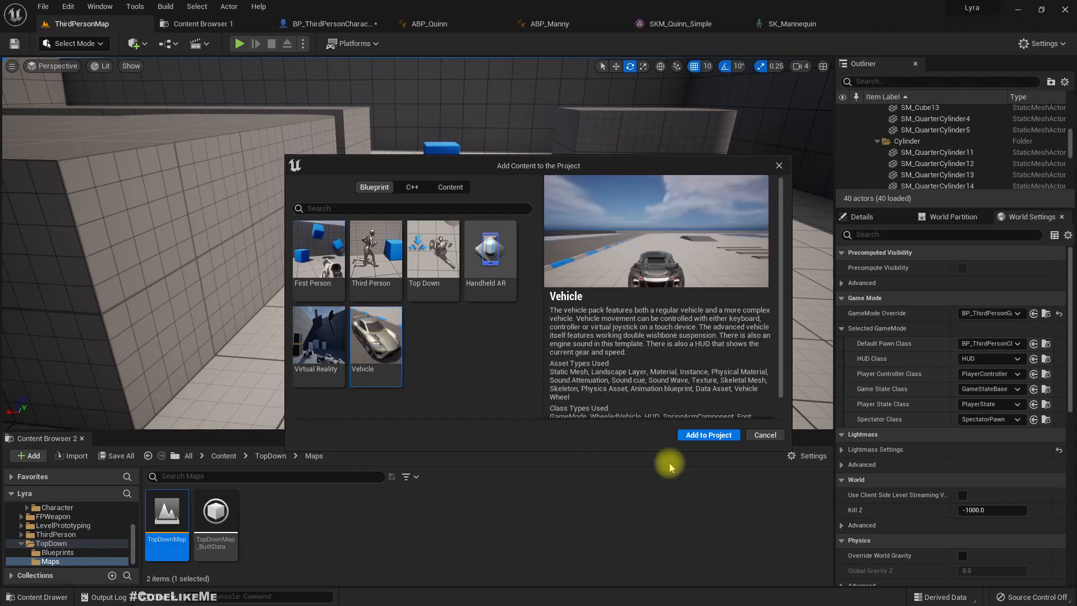
pyautogui.click(718, 440)
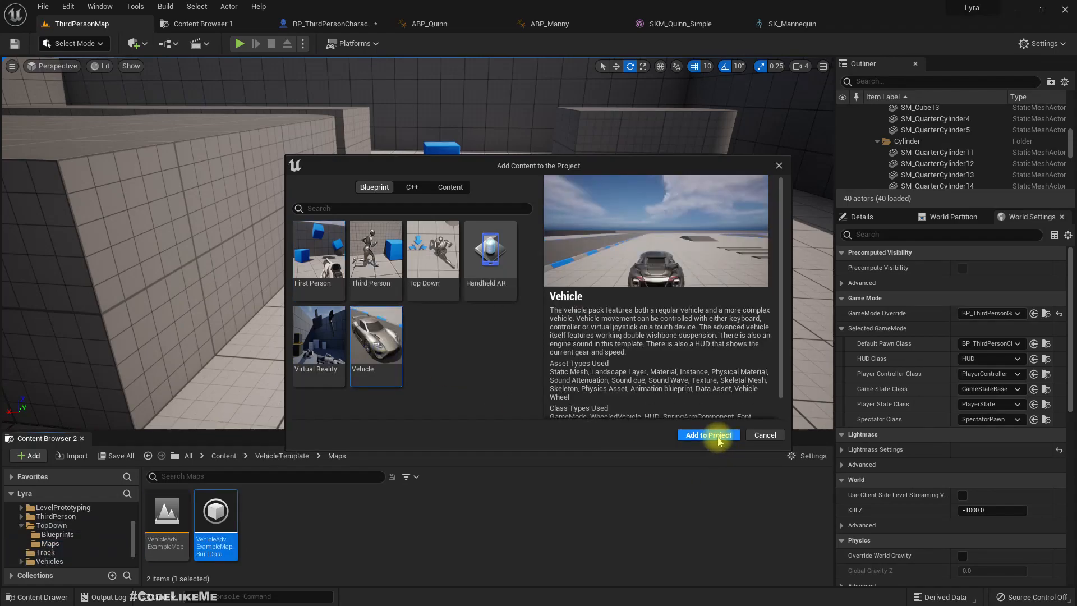
pyautogui.click(760, 434)
# Step: Open VehicleAdvExampleMap from the VehicleTemplate Maps folder without saving the pending changes
pyautogui.click(163, 517)
pyautogui.doubleClick(164, 518)
pyautogui.click(633, 433)
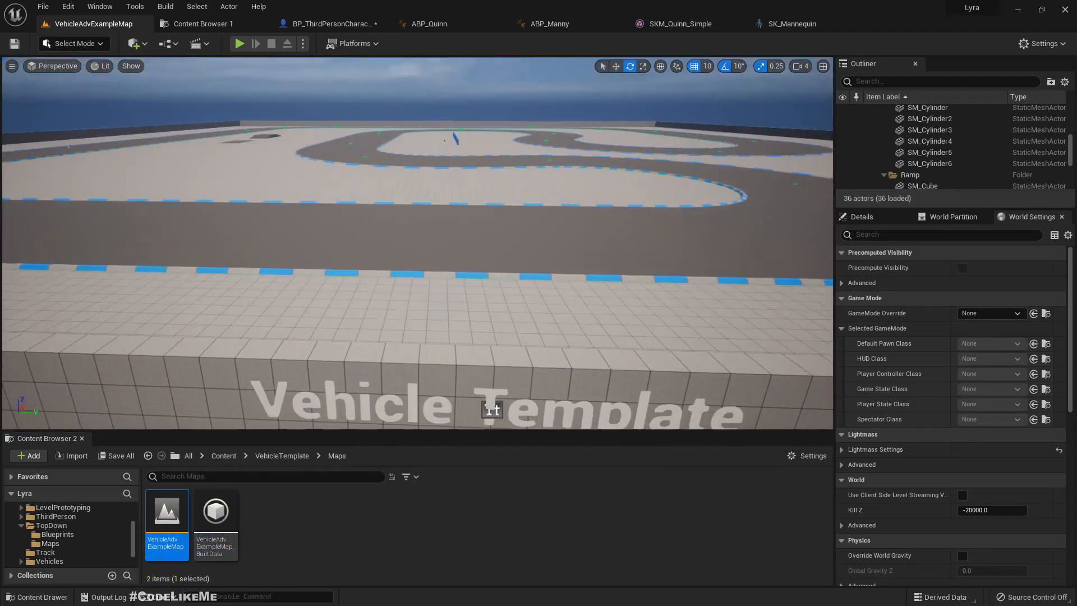
# Step: Look over the vehicle track and briefly play the level in the editor
pyautogui.moveTo(491, 410); pyautogui.dragTo(450, 319)
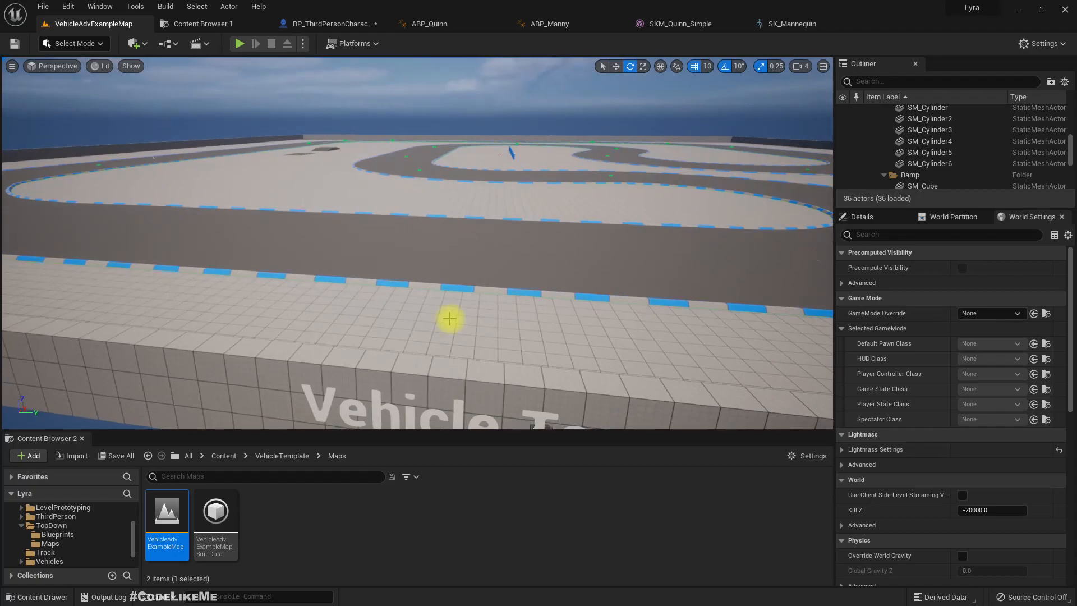
pyautogui.hotkey('alt', 'p')
pyautogui.press('Escape')
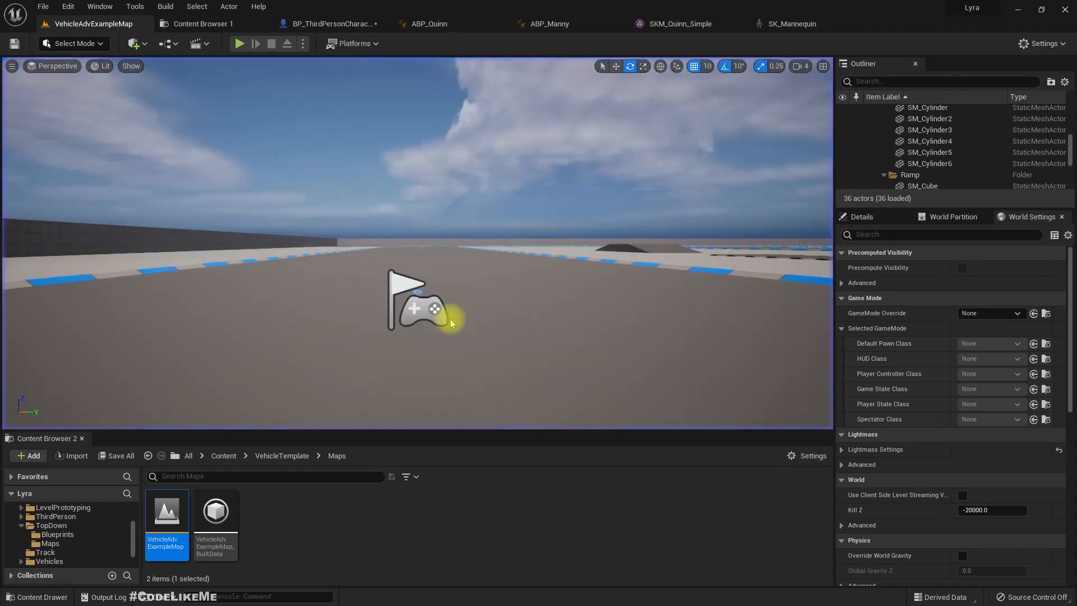
# Step: Set the vehicle level's GameMode Override to VehicleAdvGameMode and try to play the level in the editor
pyautogui.click(992, 313)
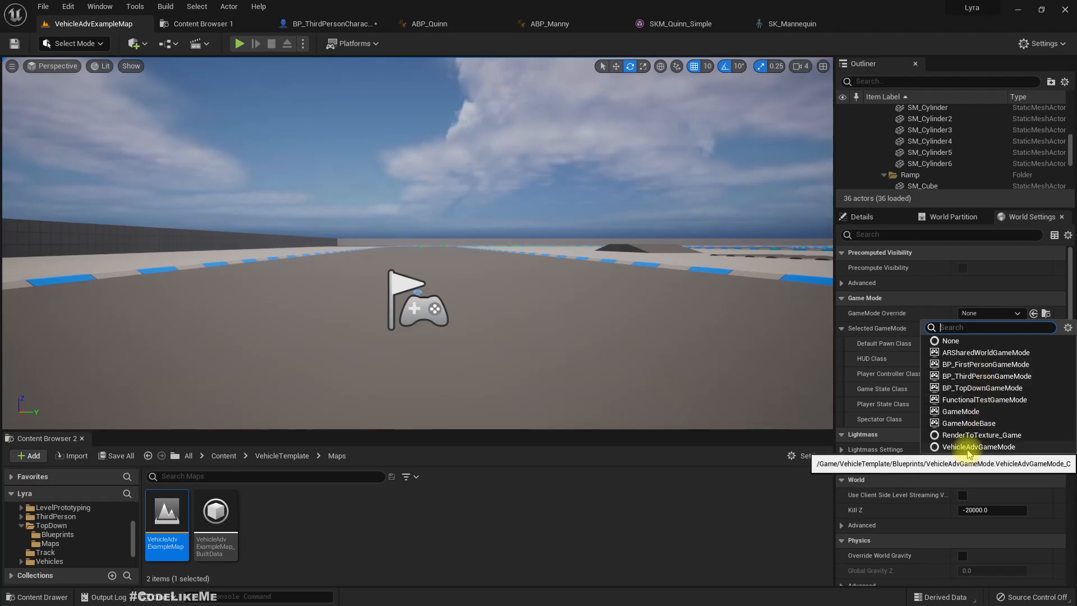
pyautogui.click(964, 447)
pyautogui.click(239, 45)
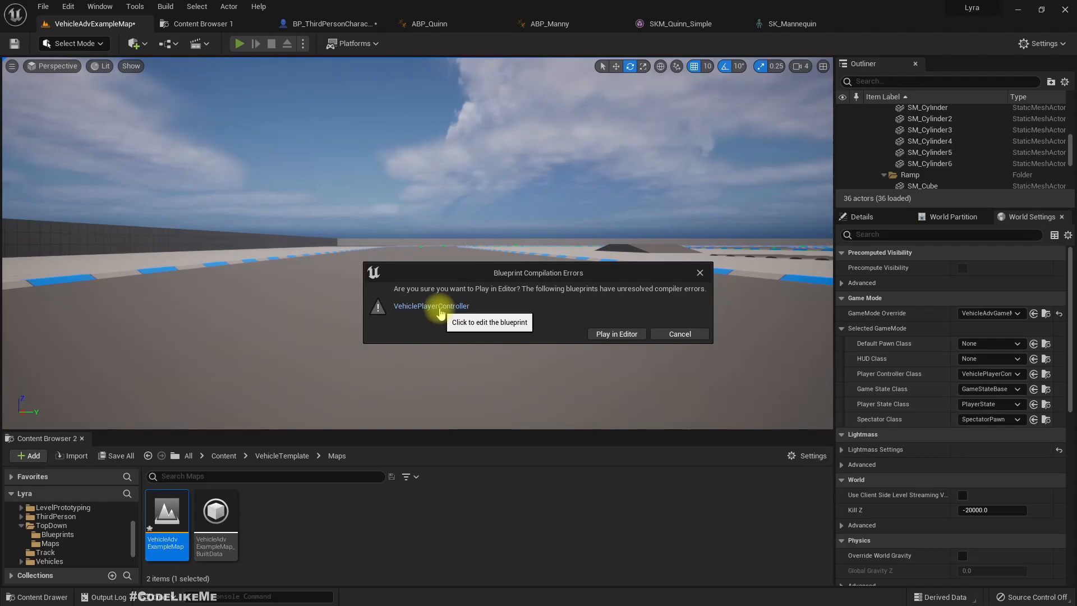
# Step: Open VehiclePlayerController from the compilation errors, go to the Get Current Gear target pin error, and close the message log
pyautogui.click(440, 307)
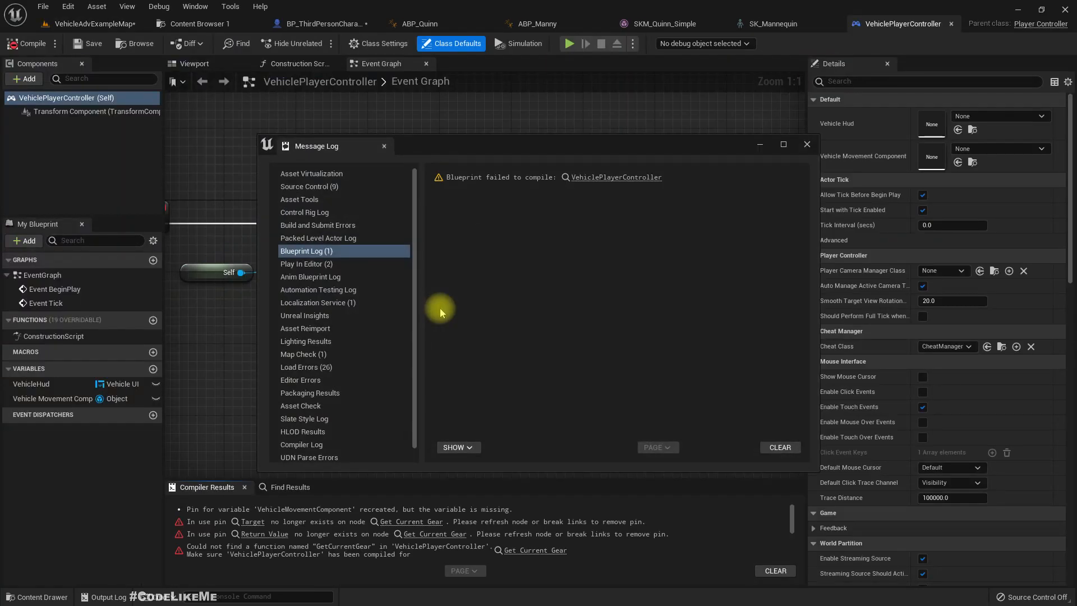
pyautogui.click(251, 522)
pyautogui.click(384, 146)
# Step: Examine the error nodes in the VehiclePlayerController event graph, including Get Forward Speed, Get Current Gear and the bad cast node
pyautogui.moveTo(312, 252); pyautogui.dragTo(607, 307, button='right')
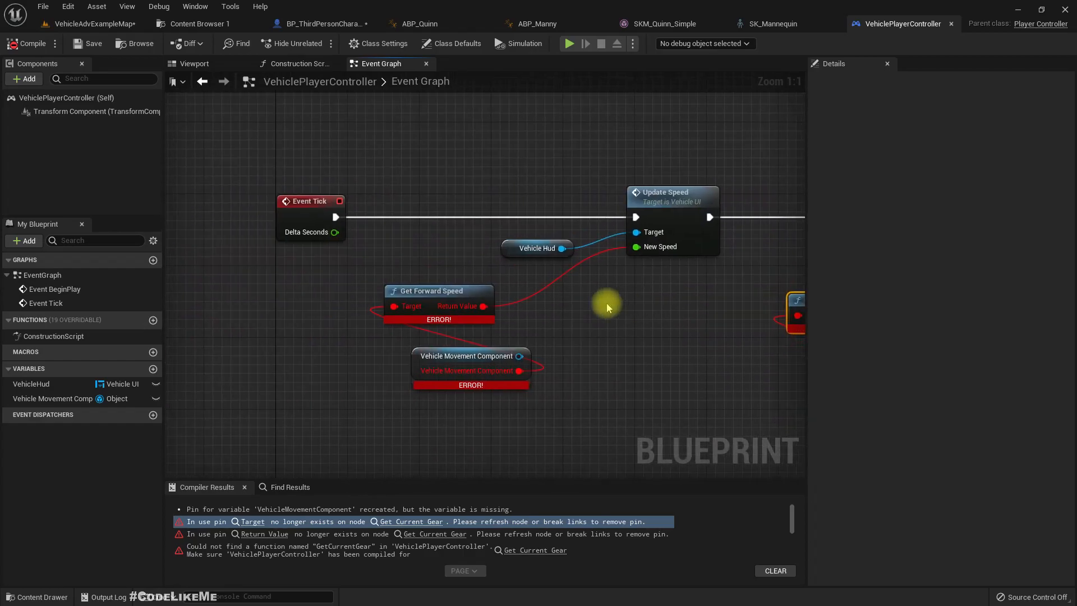
pyautogui.click(412, 290)
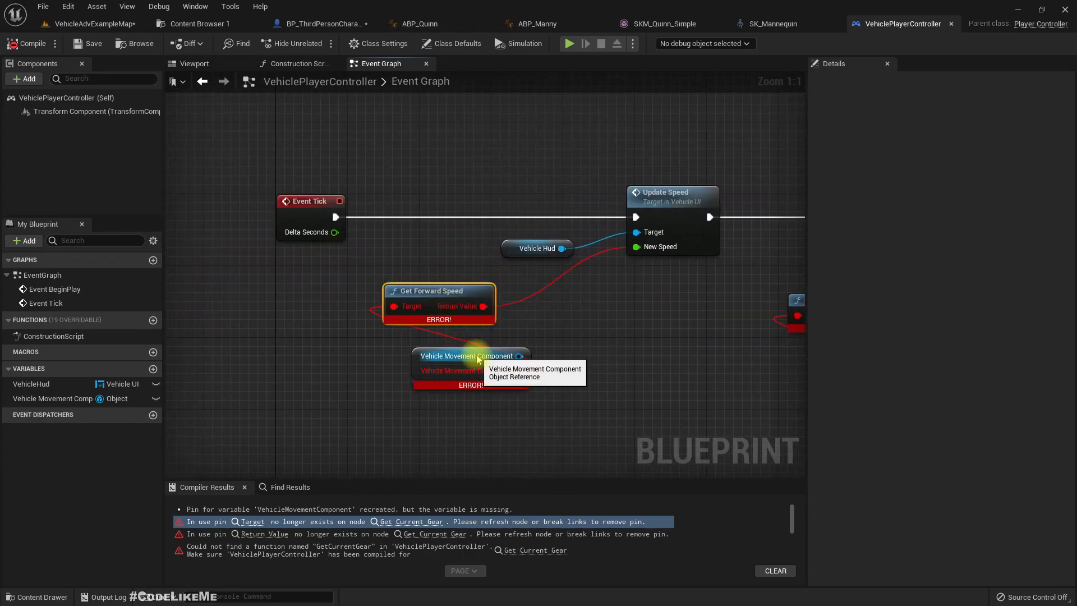
pyautogui.click(422, 357)
pyautogui.click(420, 537)
pyautogui.scroll(-5, 364, 381)
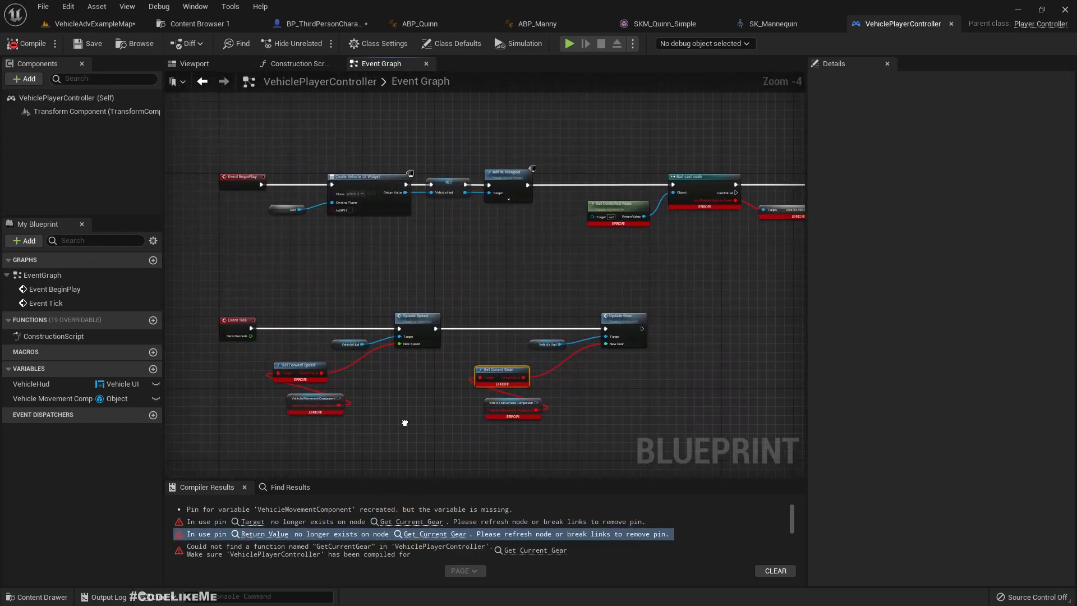
pyautogui.scroll(4, 584, 280)
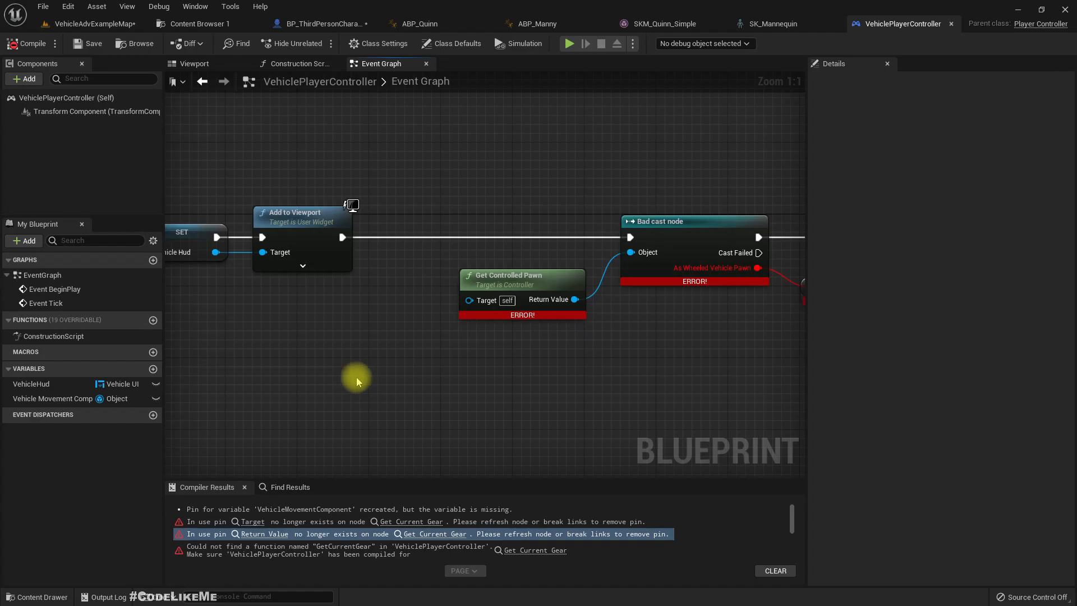
pyautogui.moveTo(356, 381); pyautogui.dragTo(173, 424, button='right')
pyautogui.click(506, 278)
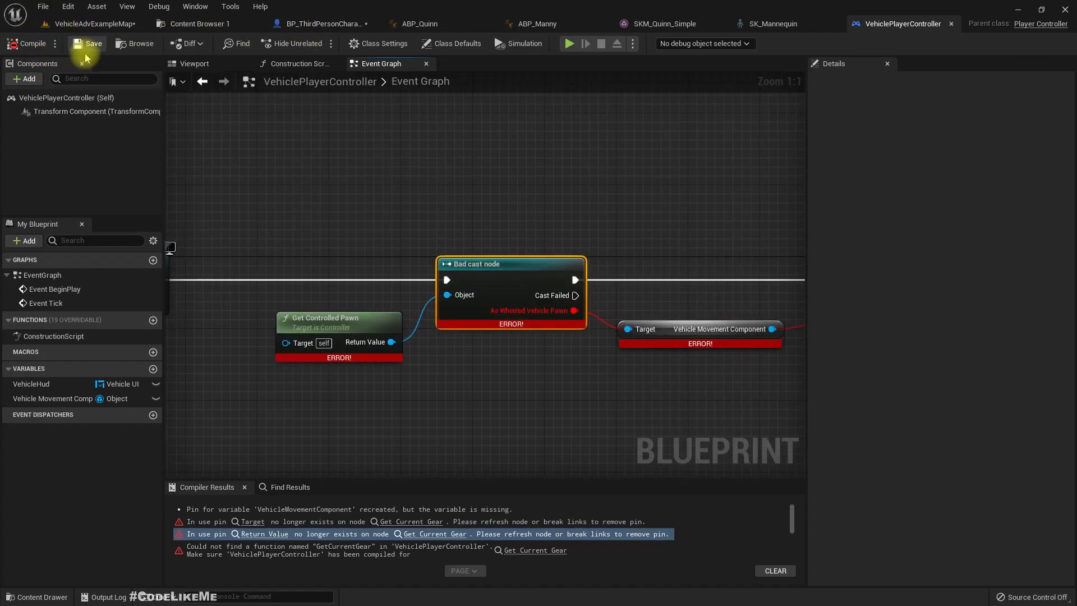
# Step: Locate VehiclePlayerController in the VehicleTemplate Blueprints folder, try to open ChaosVehicleBlueprint beside it, and decline to continue
pyautogui.click(138, 45)
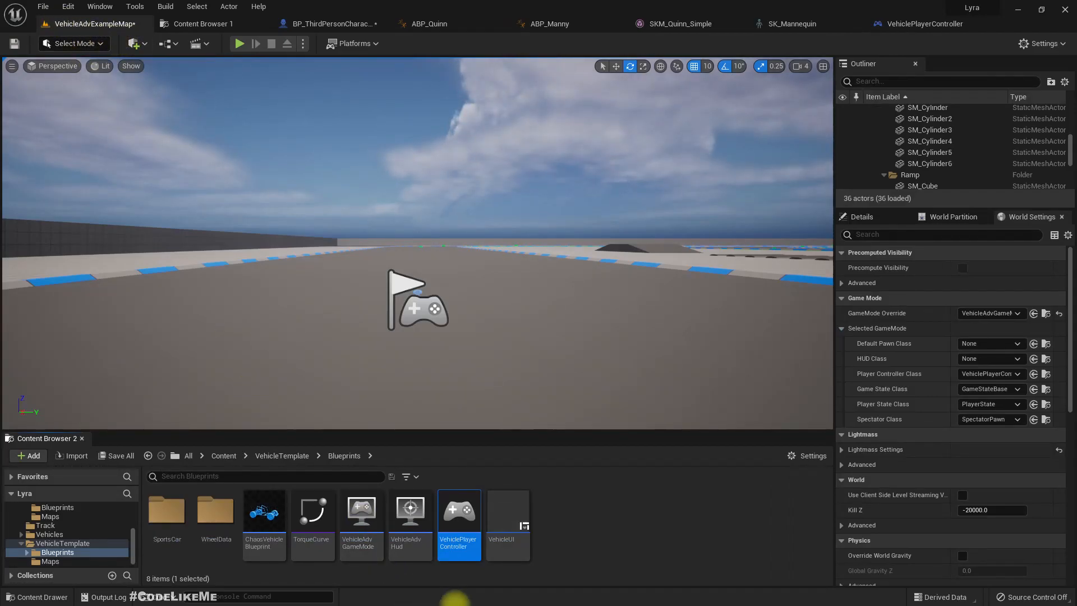
pyautogui.doubleClick(264, 513)
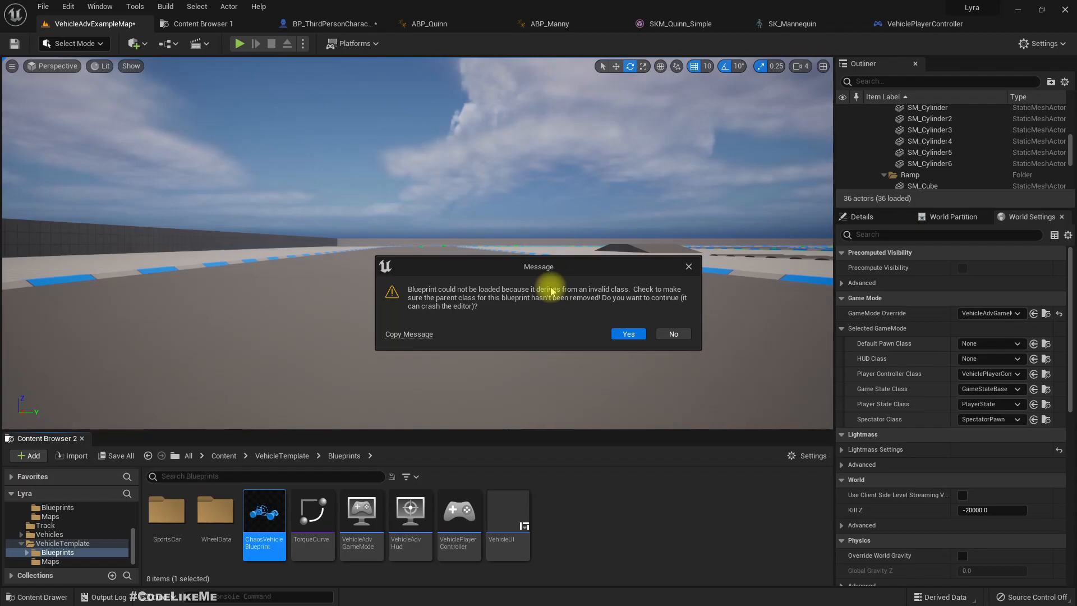
pyautogui.click(676, 333)
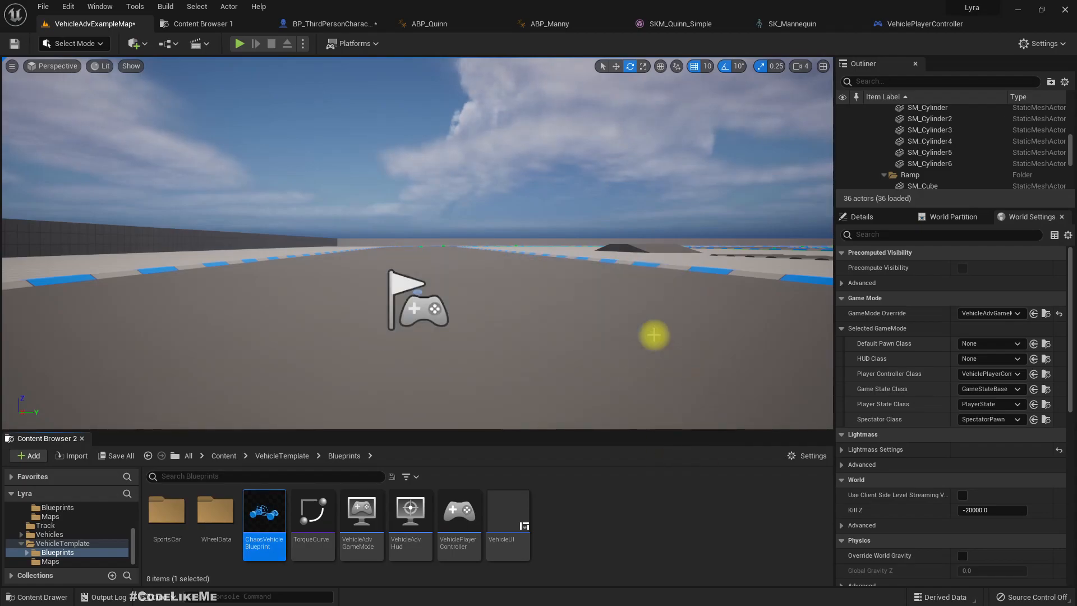
pyautogui.moveTo(599, 264); pyautogui.dragTo(569, 296, button='right')
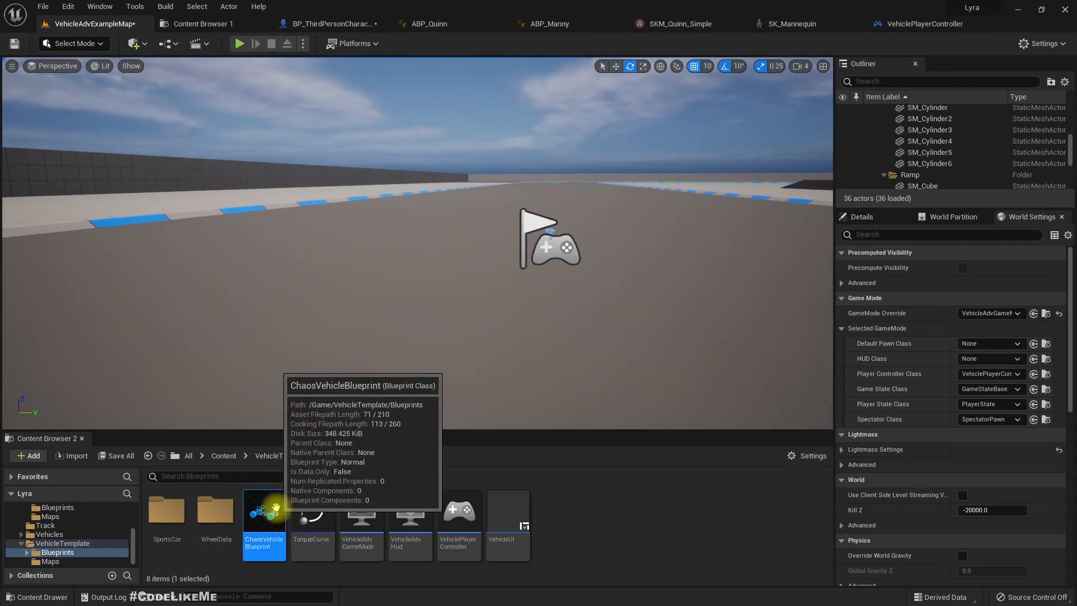
pyautogui.moveTo(404, 397); pyautogui.dragTo(365, 373, button='right')
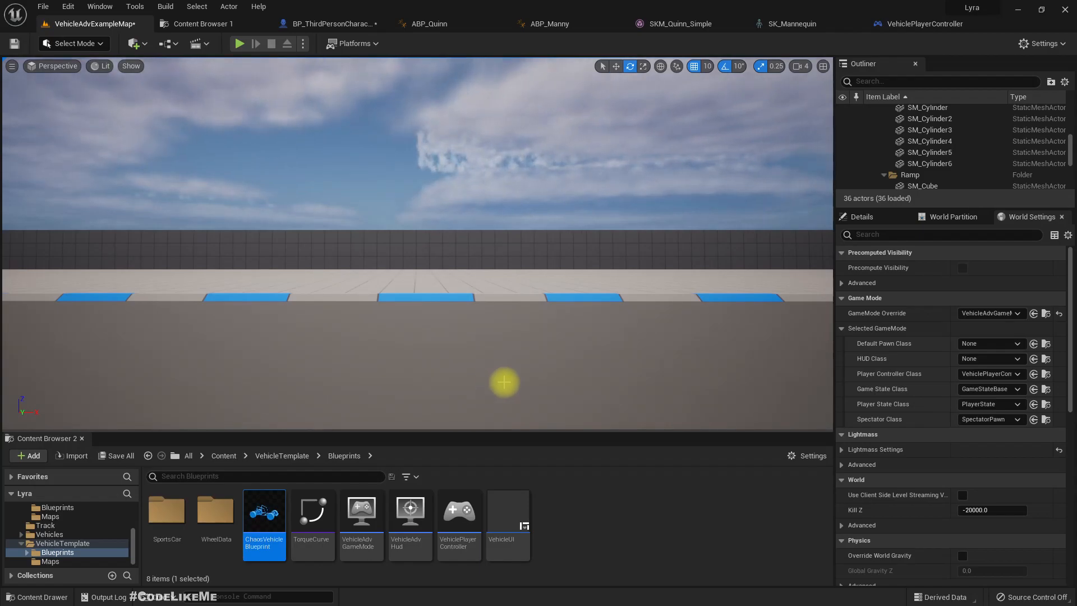
# Step: Create a new Games project named Vehicle from the Vehicle template, leaving the current project's modified content unsaved
pyautogui.click(44, 7)
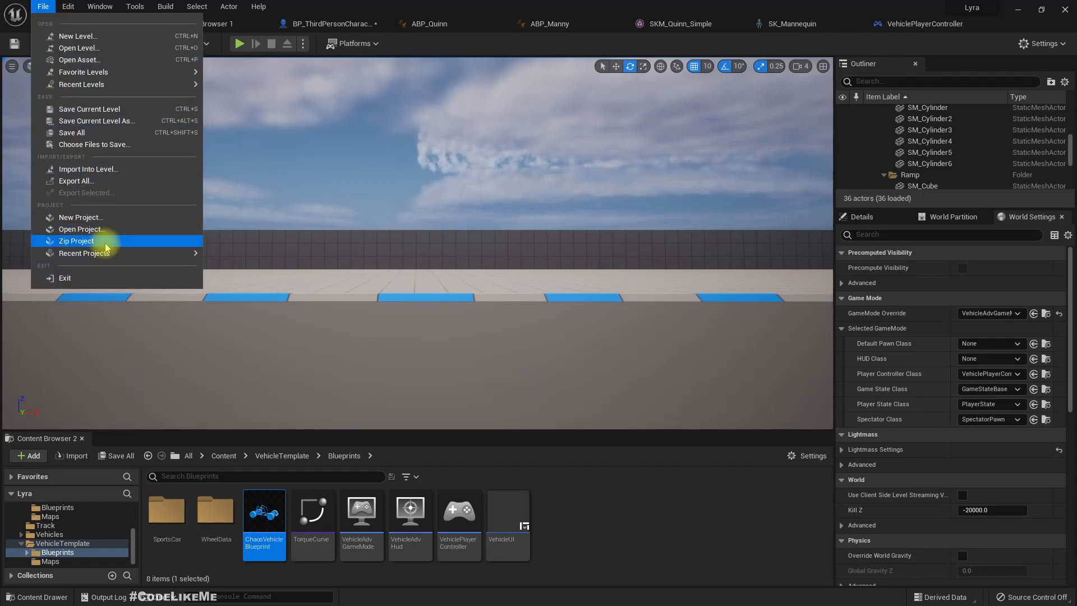
pyautogui.click(90, 218)
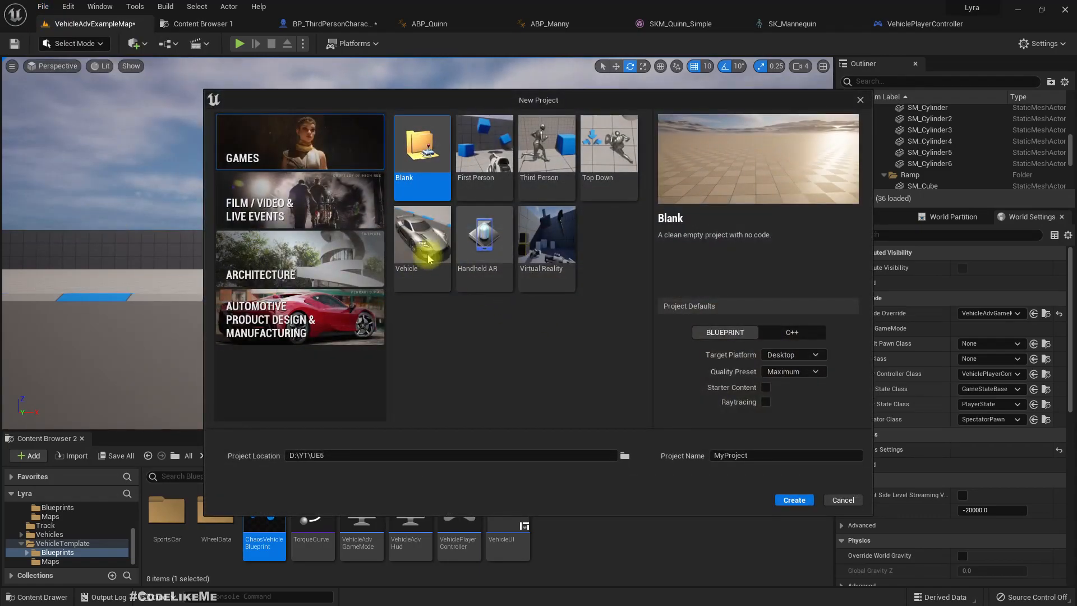
pyautogui.click(415, 239)
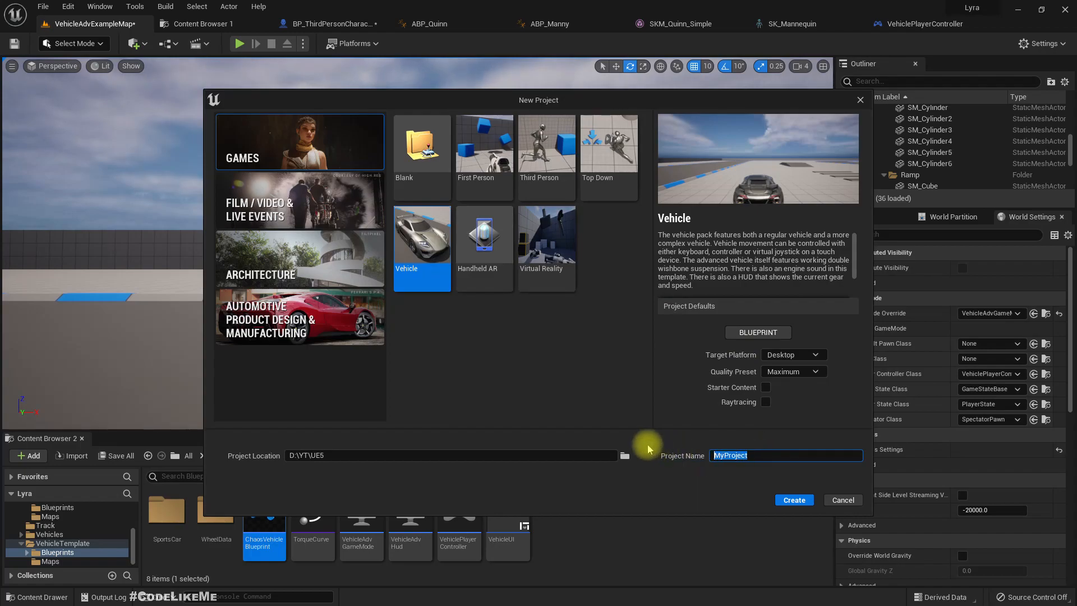
pyautogui.press('BackSpace')
pyautogui.write('VehicleTe')
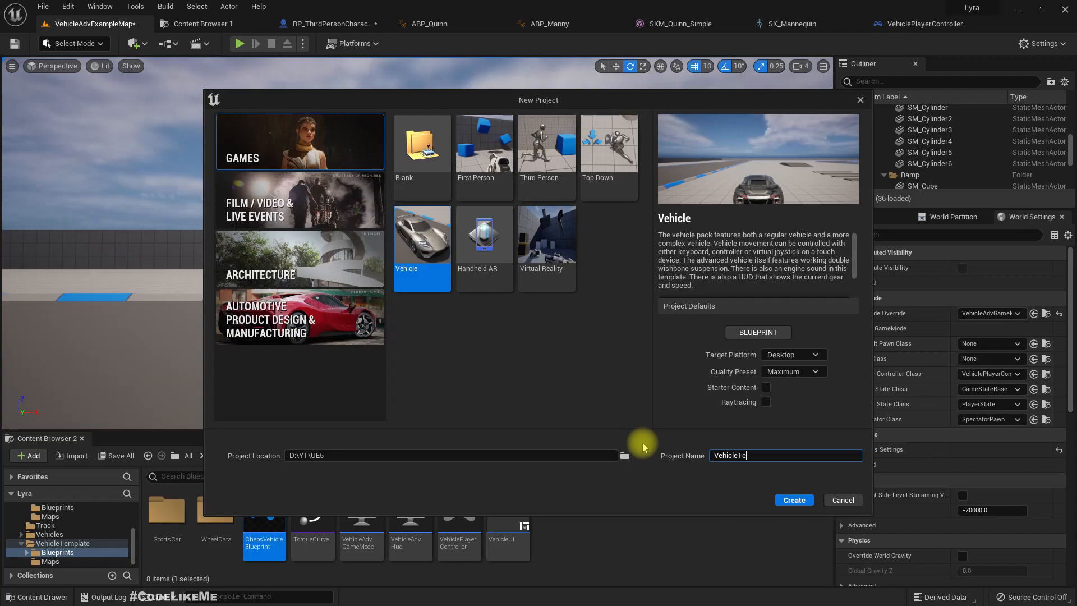
pyautogui.write('st')
pyautogui.press('BackSpace')
pyautogui.press('BackSpace')
pyautogui.press('BackSpace')
pyautogui.press('BackSpace')
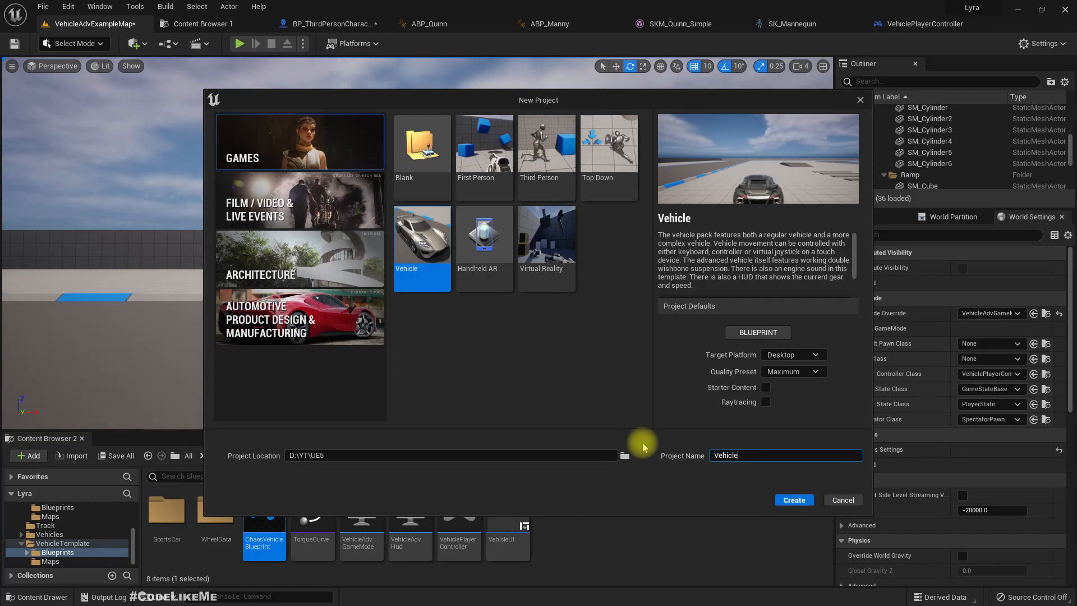
pyautogui.click(793, 499)
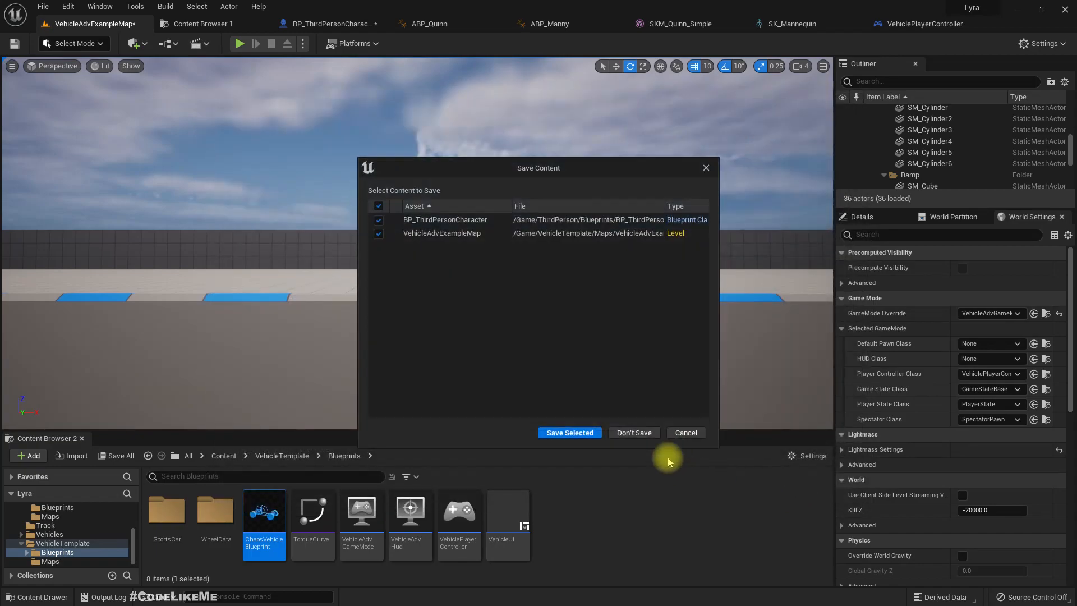
pyautogui.click(640, 432)
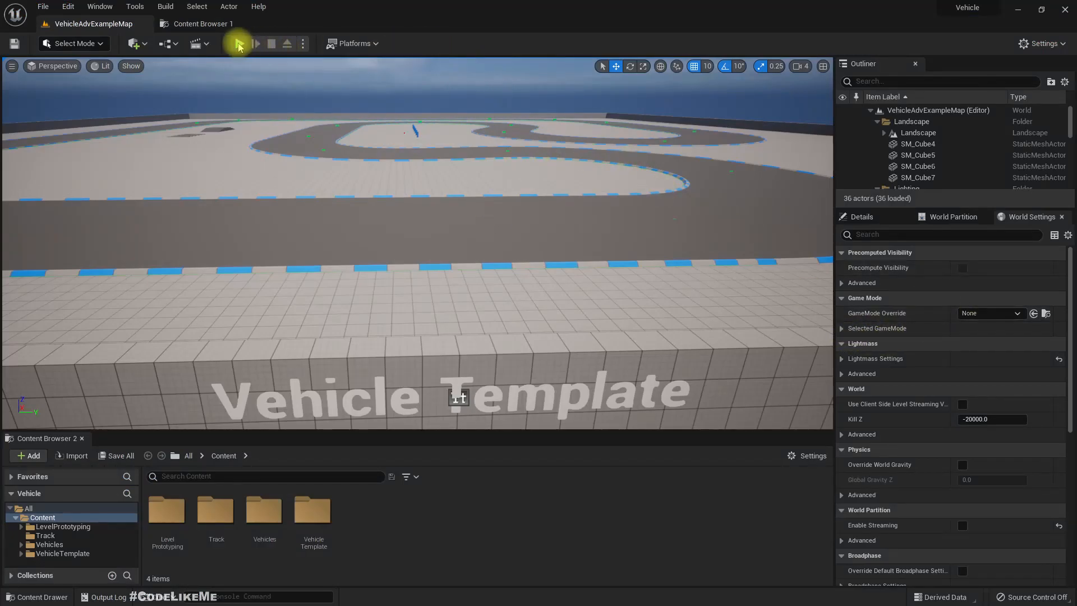
# Step: Play the vehicle level full-screen, drive the sports car across the track and its infield, and stop the session
pyautogui.click(238, 44)
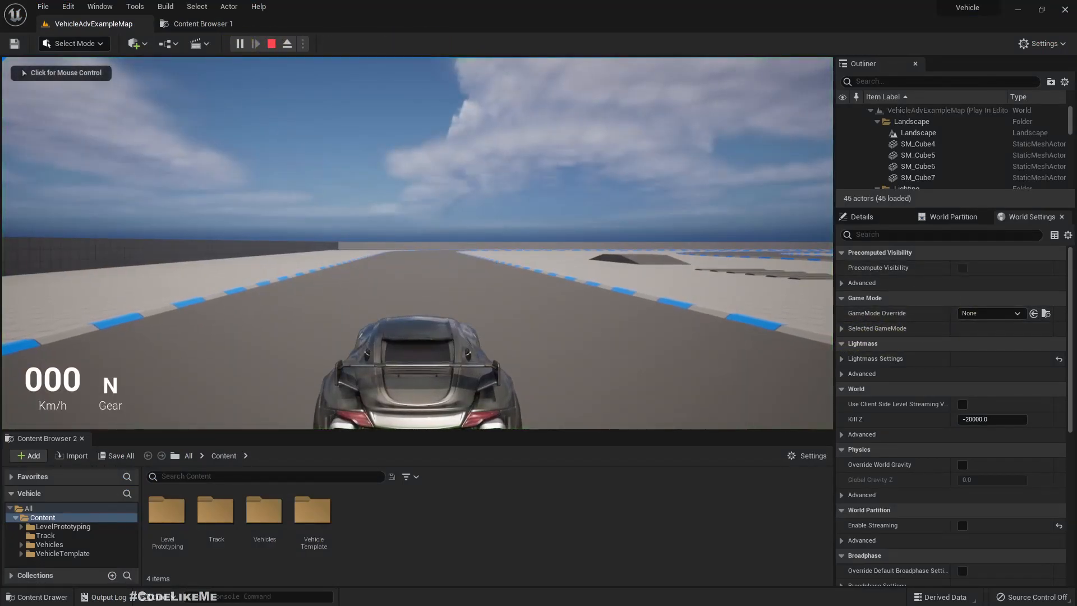
pyautogui.press('F11')
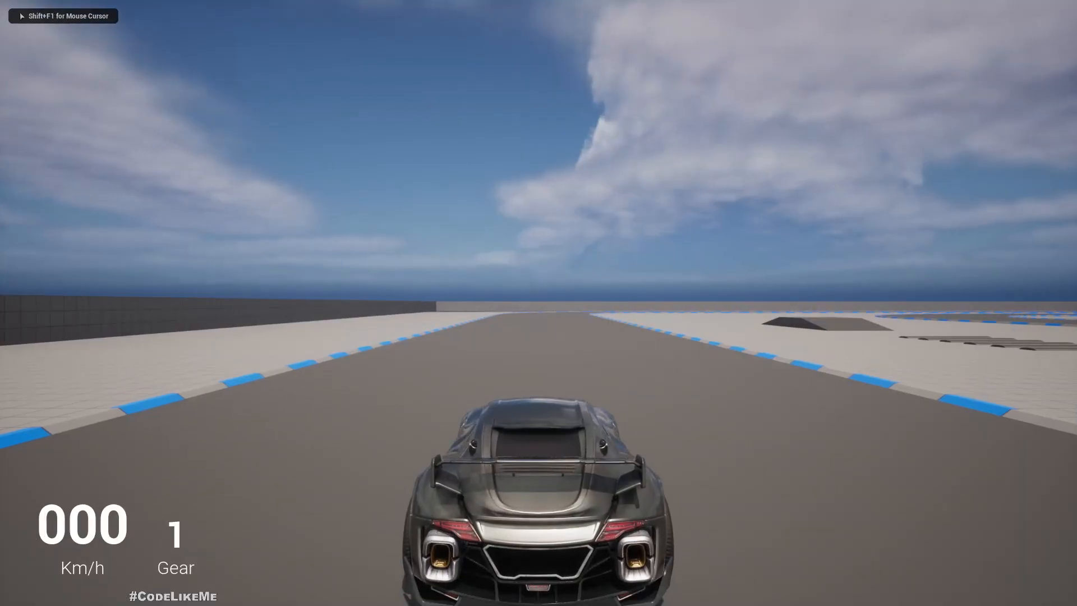
pyautogui.press('d')
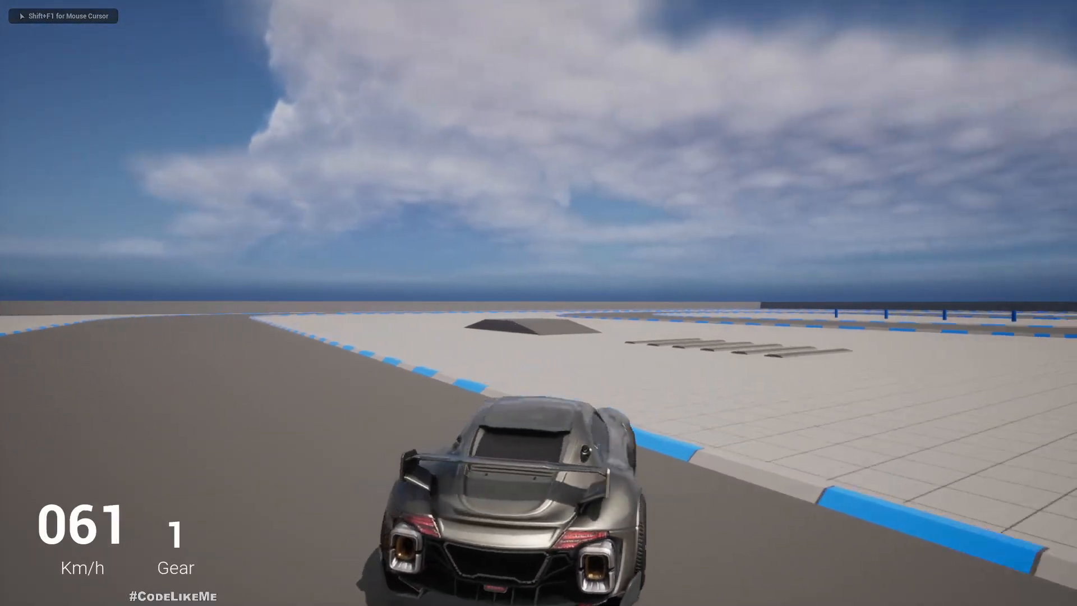
pyautogui.press('d')
pyautogui.press('w')
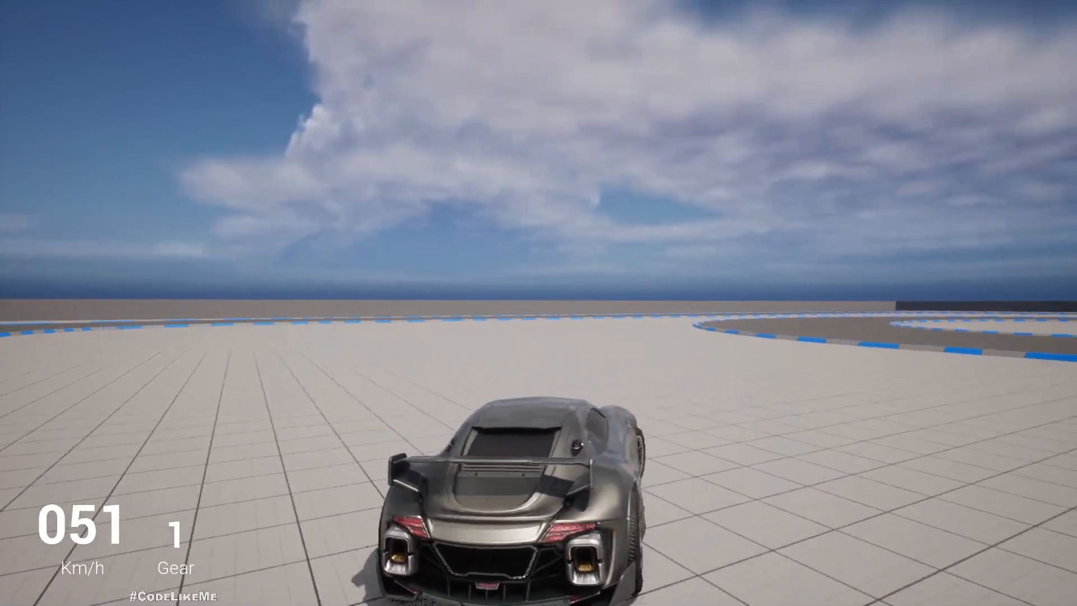
pyautogui.press('s')
pyautogui.press('w')
pyautogui.press('a')
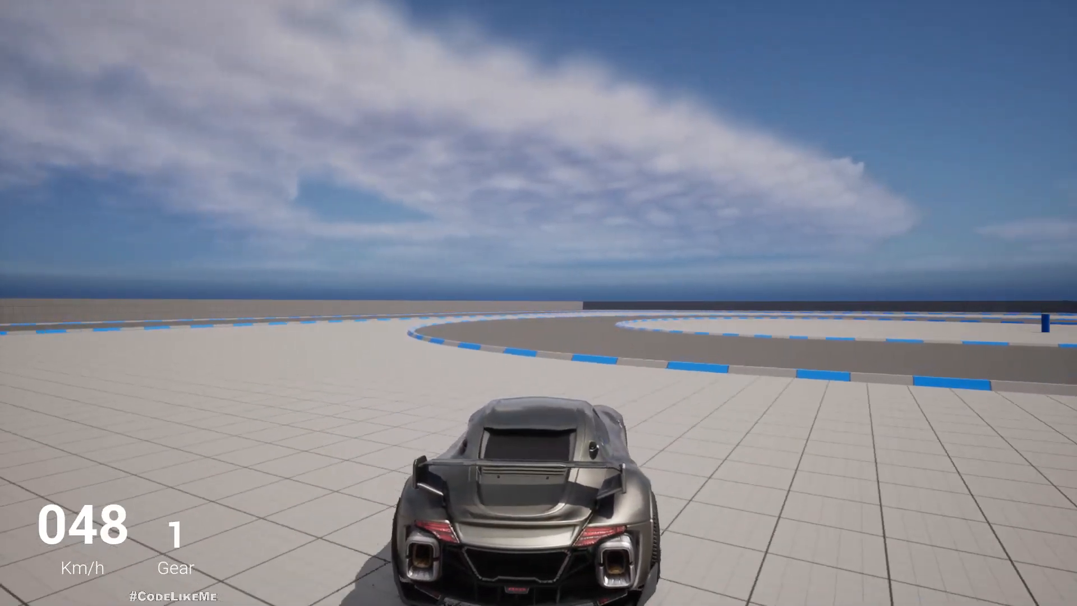
pyautogui.press('w')
pyautogui.press('a')
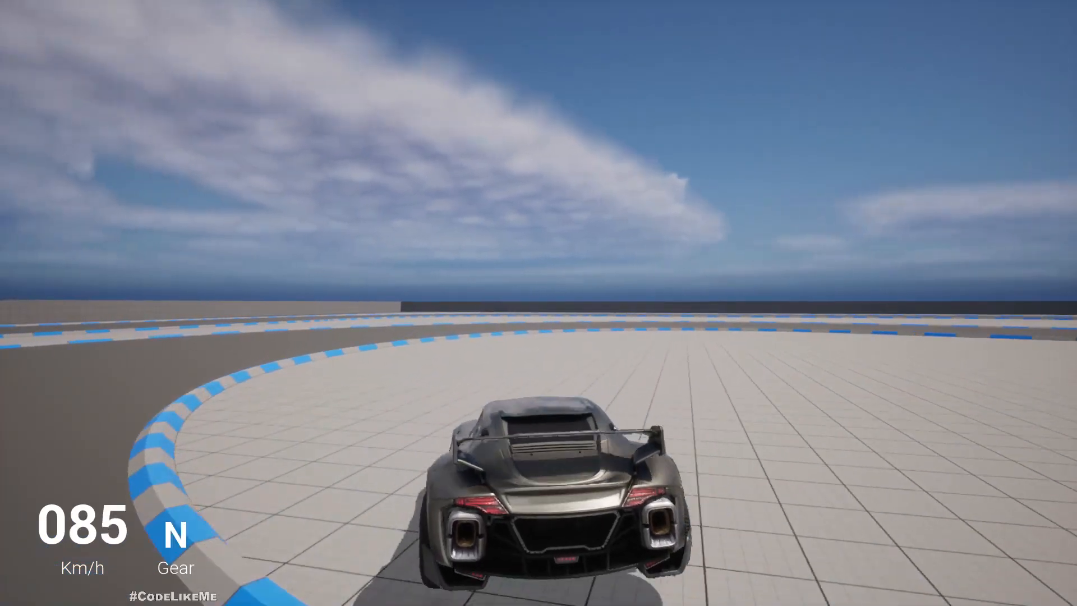
pyautogui.press('d')
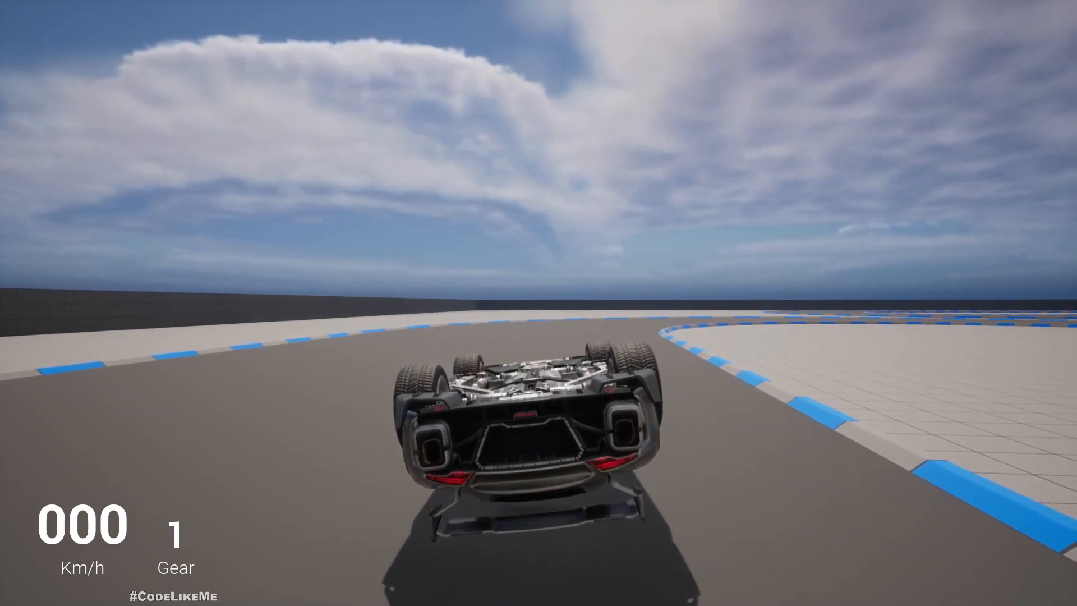
pyautogui.press('Escape')
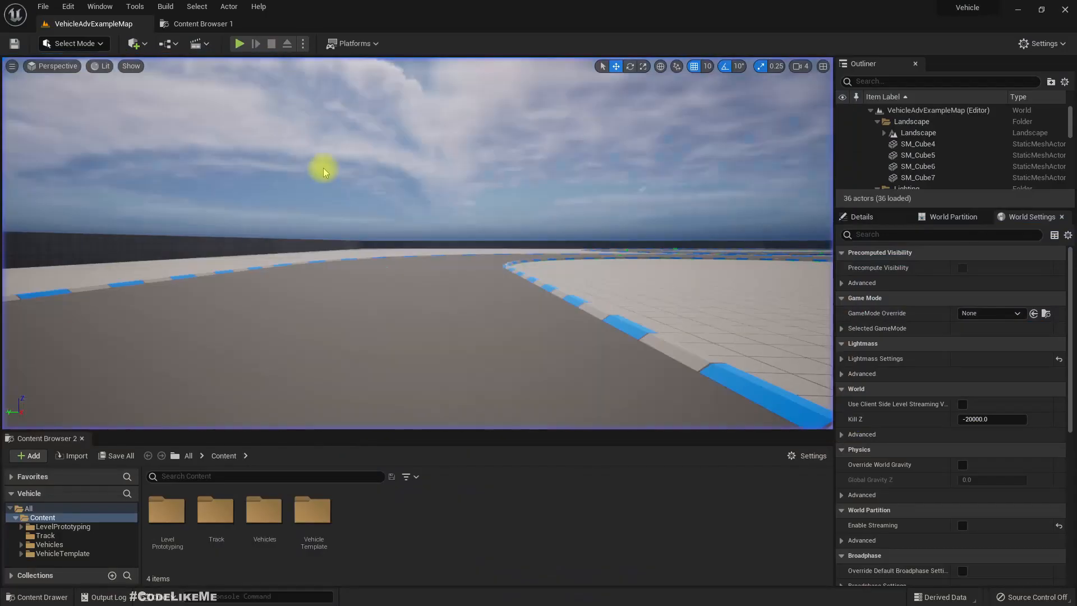
# Step: Look up the keys bound to the ResetCar action mapping in the project's engine input settings
pyautogui.click(1035, 44)
pyautogui.click(960, 89)
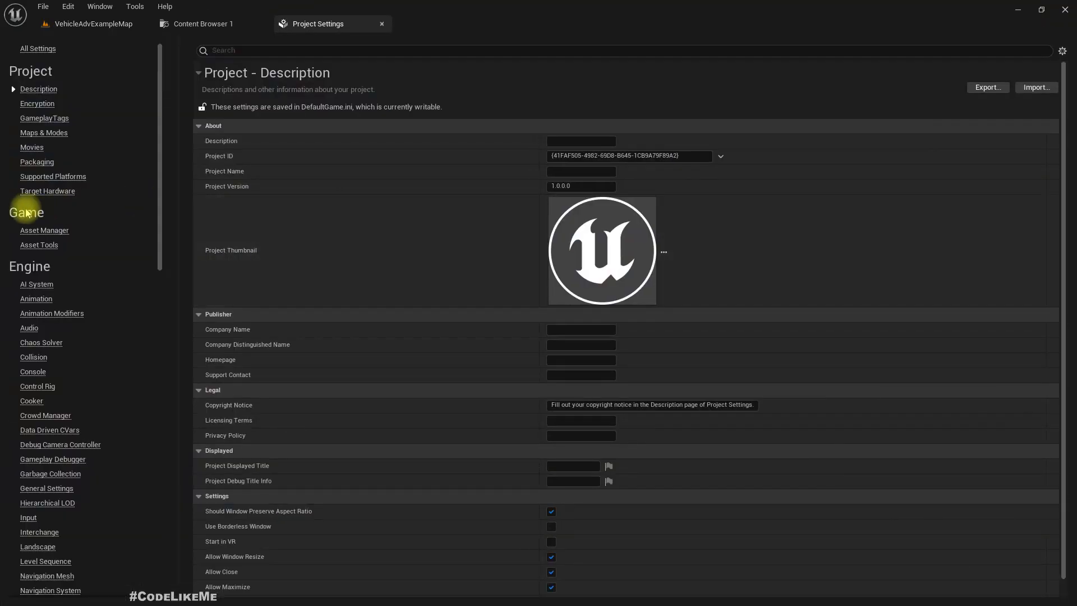
pyautogui.click(51, 517)
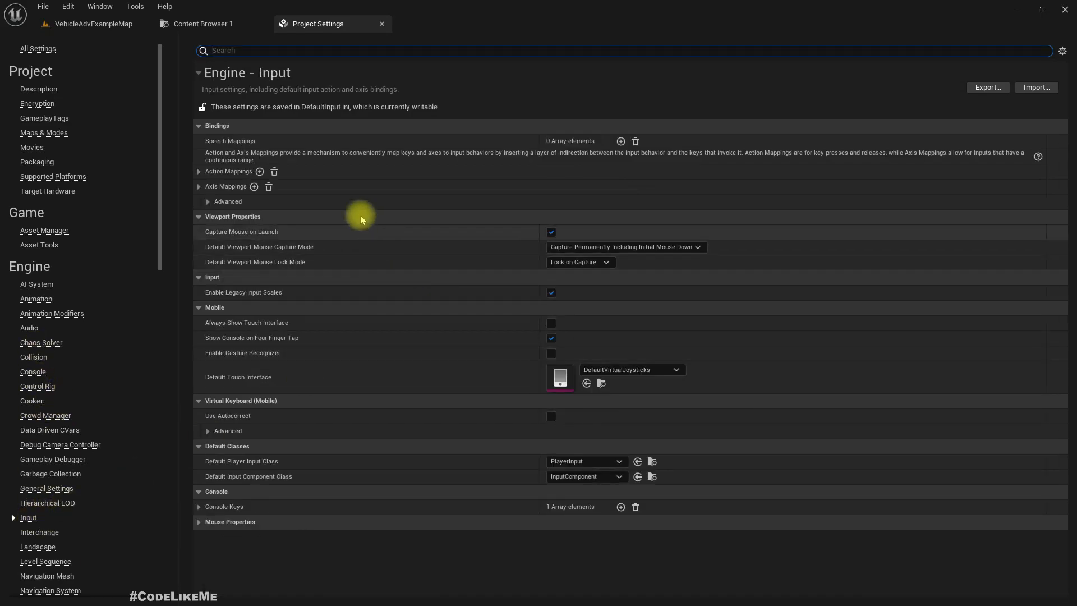
pyautogui.click(199, 171)
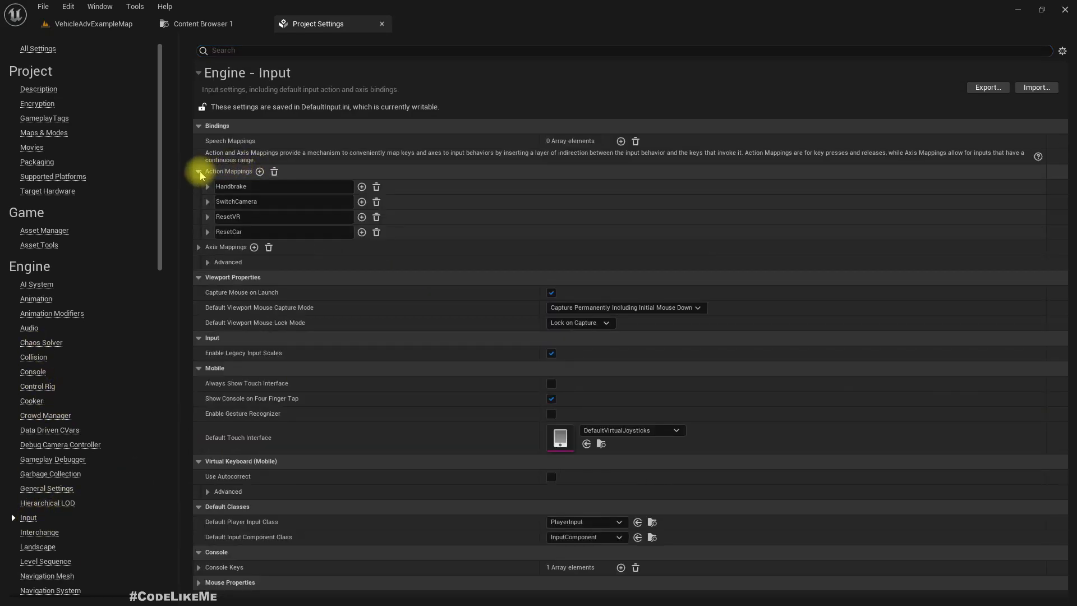
pyautogui.click(208, 232)
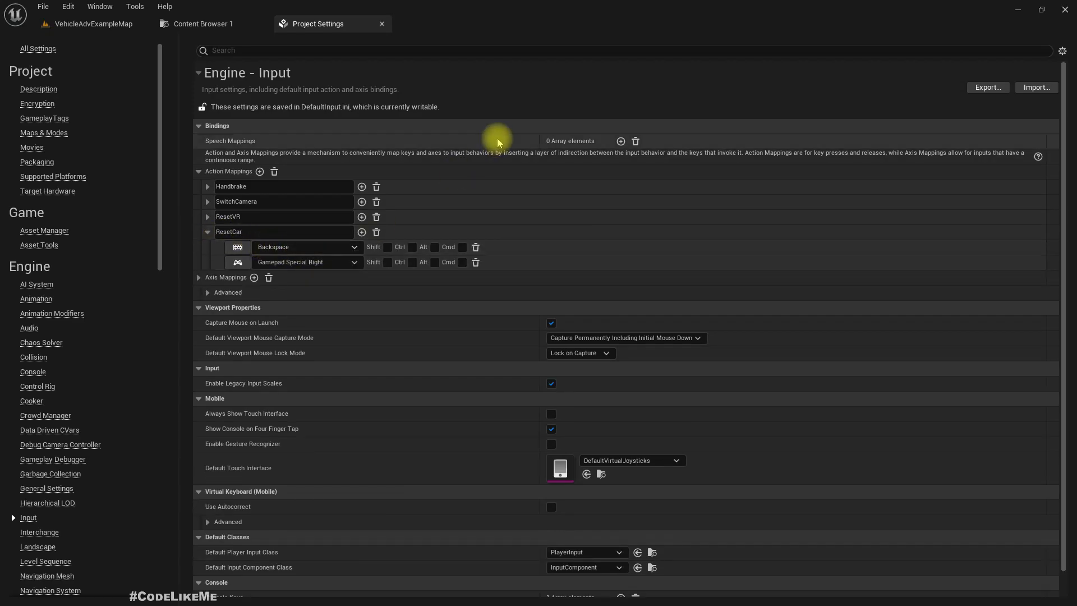
# Step: Return to VehicleAdvExampleMap, play it full-screen, drive the car toward the boundary wall, and reset the overturned car
pyautogui.click(93, 24)
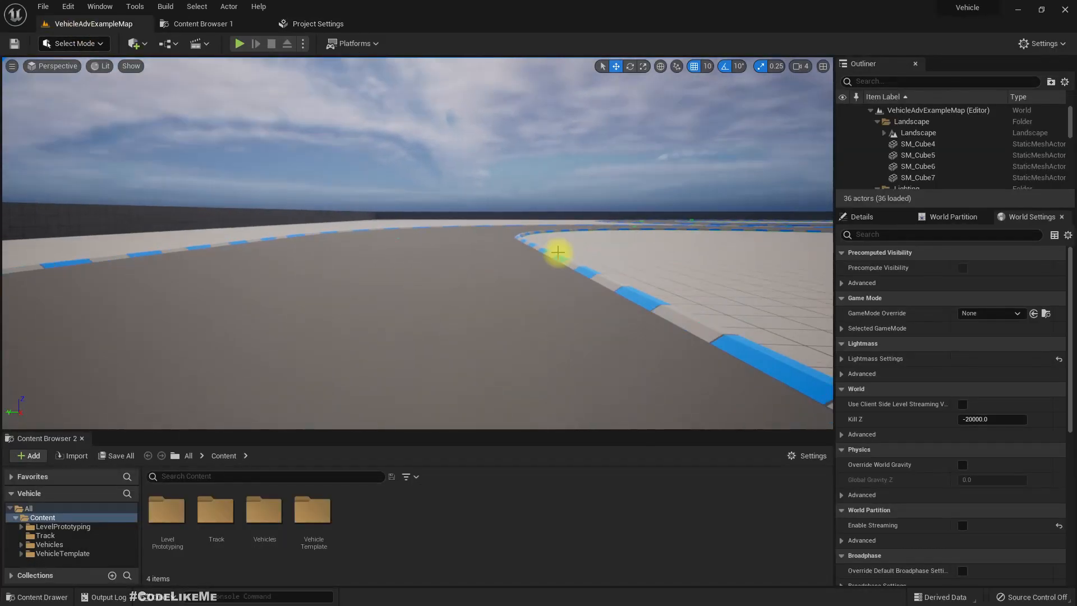
pyautogui.press('F11')
pyautogui.hotkey('alt', 'p')
pyautogui.press('w')
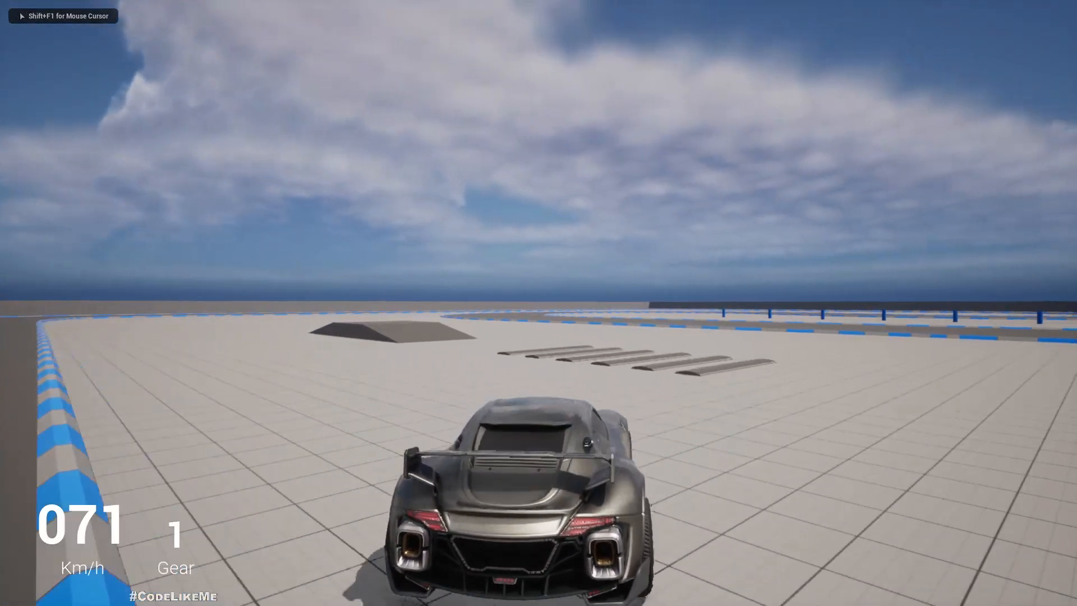
pyautogui.press('a')
pyautogui.press('w')
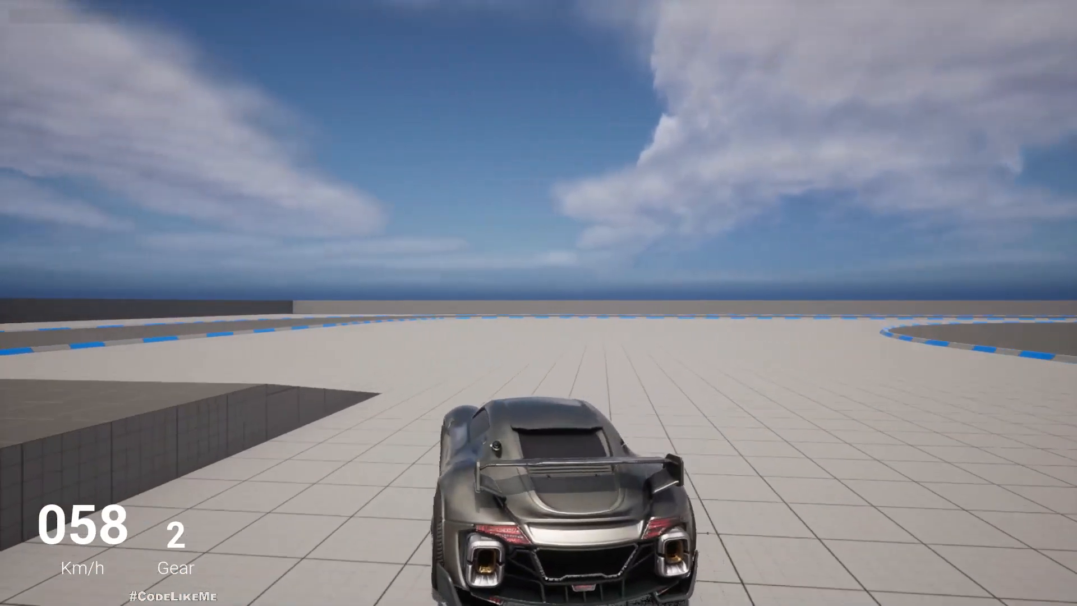
pyautogui.press('a')
pyautogui.press('w')
pyautogui.press('a')
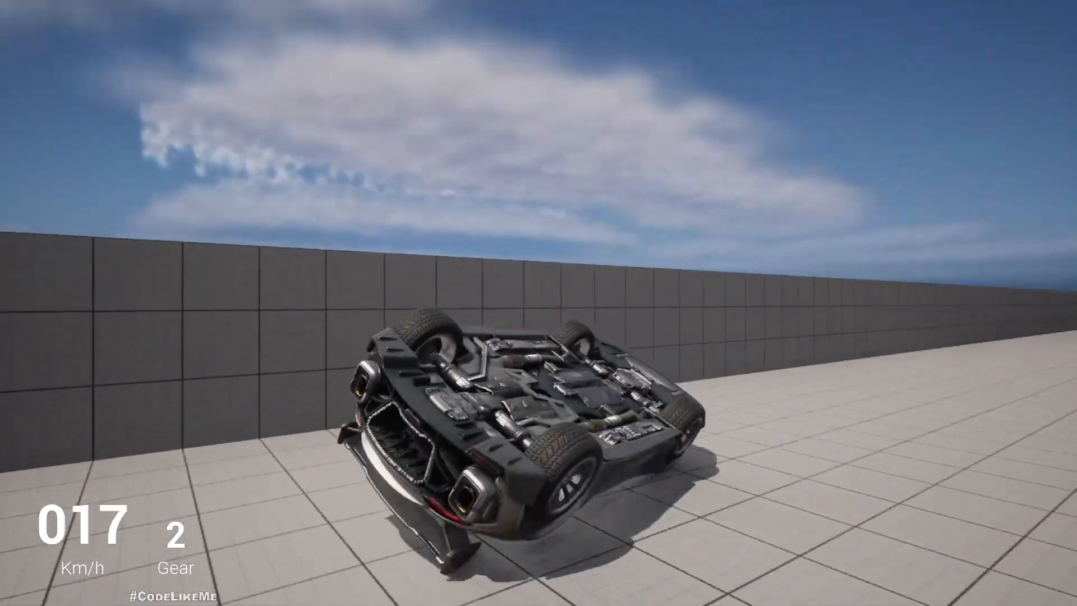
pyautogui.press('r')
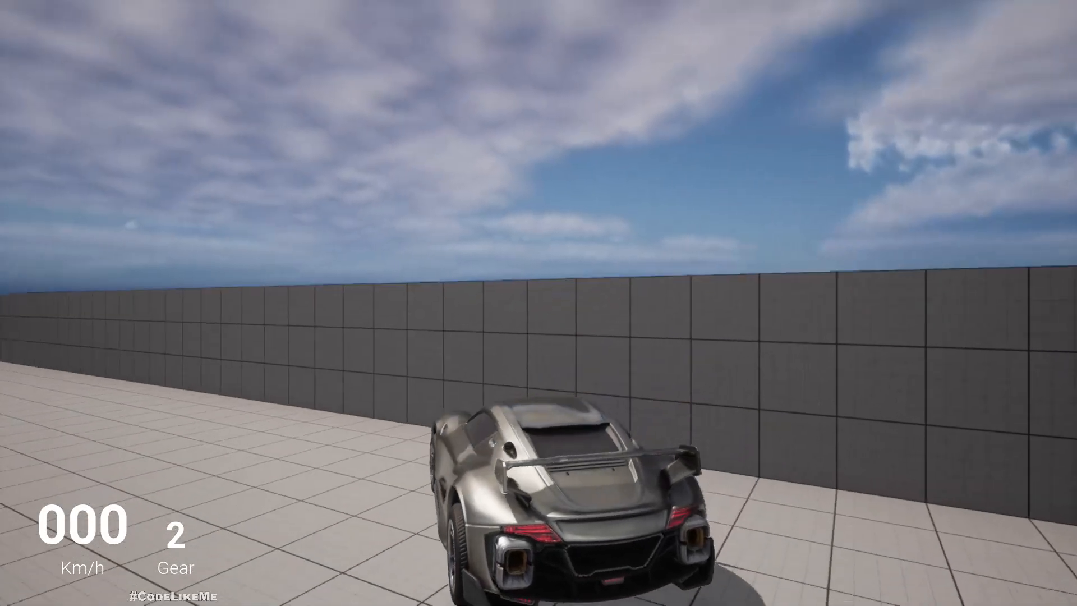
# Step: Drive on along the wall, switch to the in-car camera and back to the chase camera, and end the full-screen play session
pyautogui.press('w')
pyautogui.press('w')
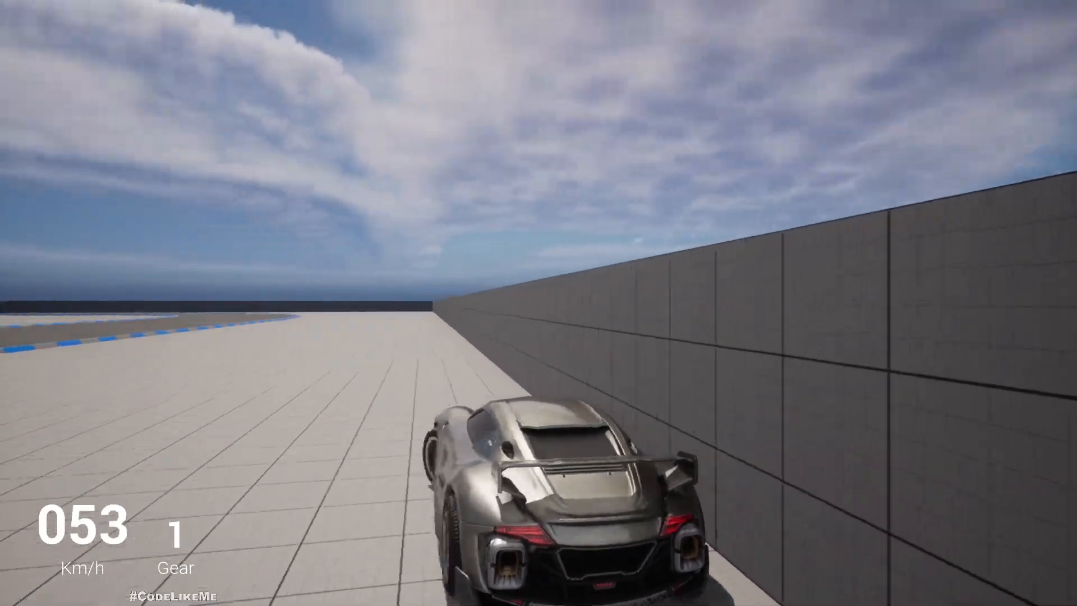
pyautogui.press('a')
pyautogui.press('Tab')
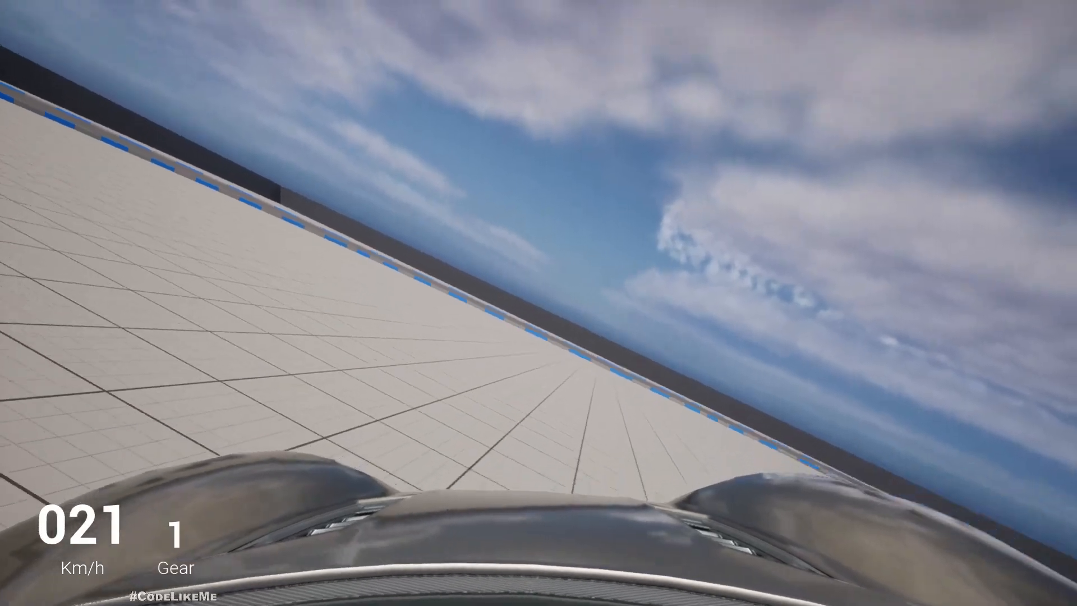
pyautogui.press('w')
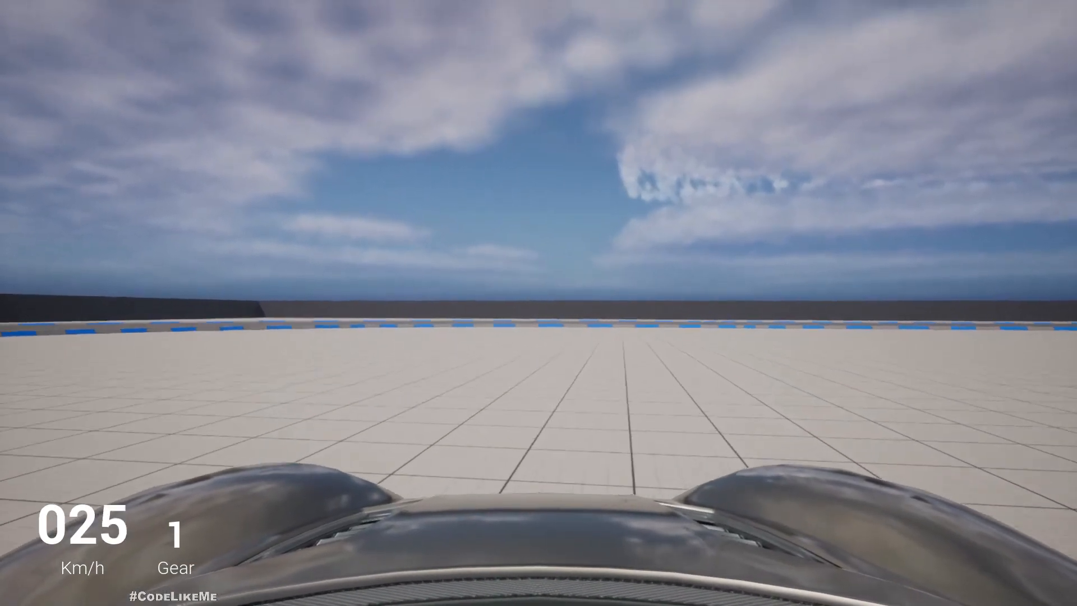
pyautogui.press('Tab')
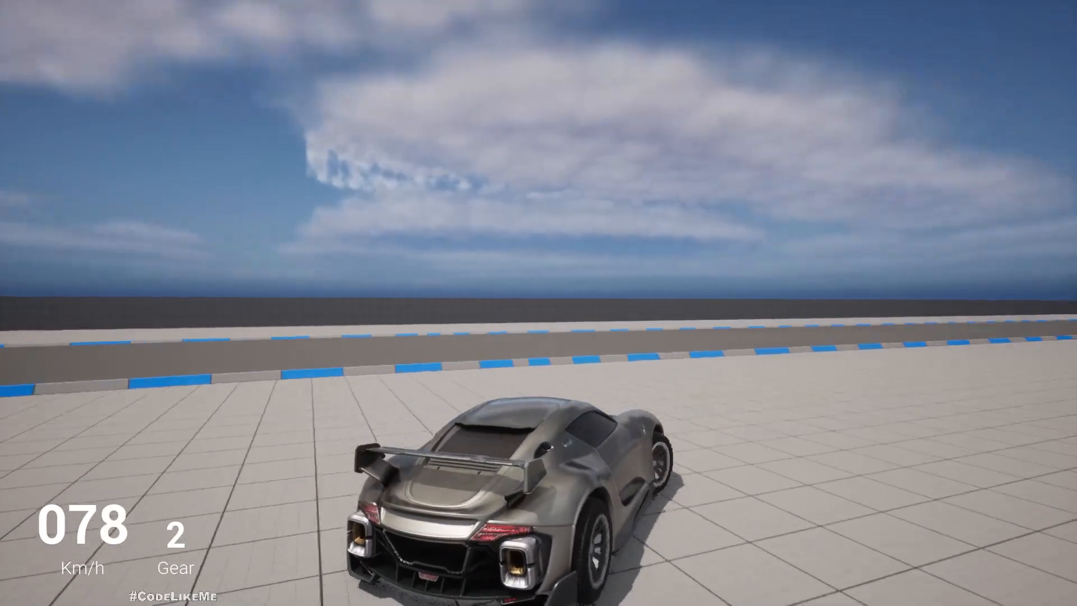
pyautogui.press('Escape')
pyautogui.press('F11')
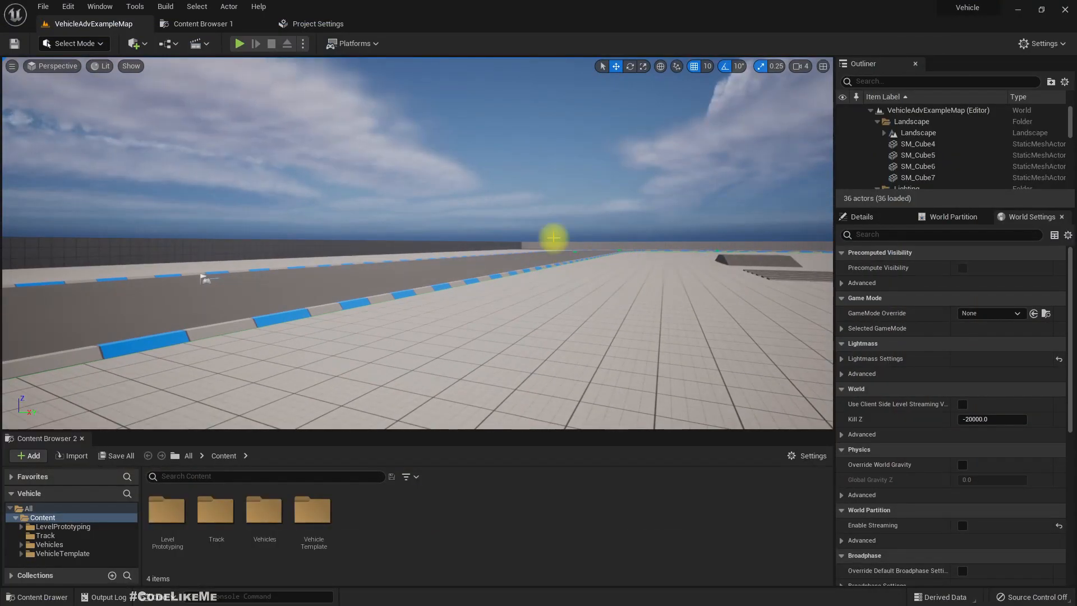
# Step: Open the Vehicles content folder, set the level's GameMode Override to VehicleAdvGameMode, and expand its Selected GameMode classes
pyautogui.moveTo(205, 279); pyautogui.dragTo(272, 293, button='right')
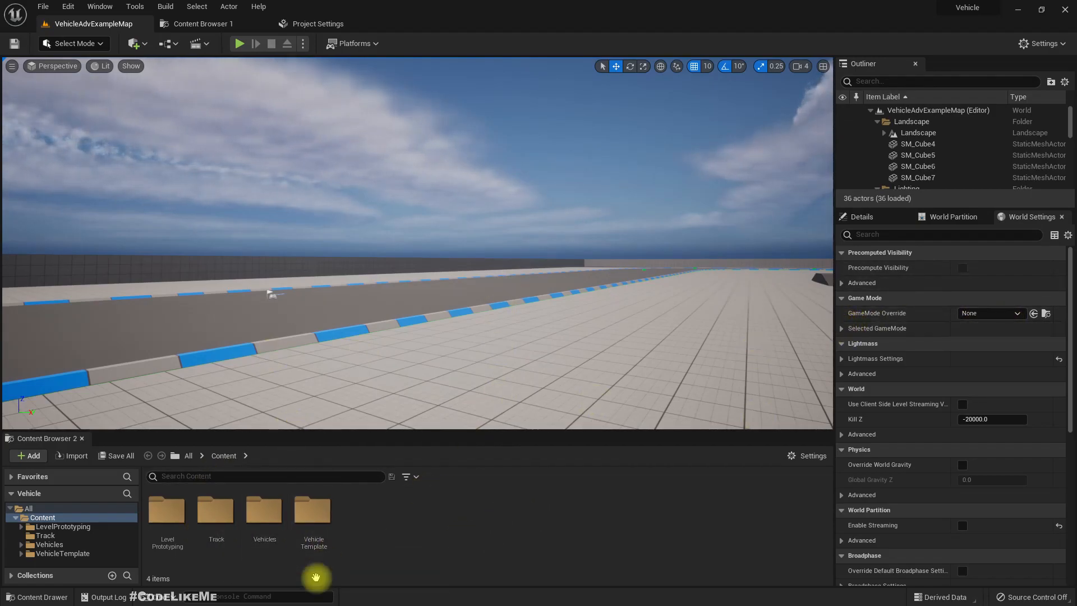
pyautogui.click(47, 545)
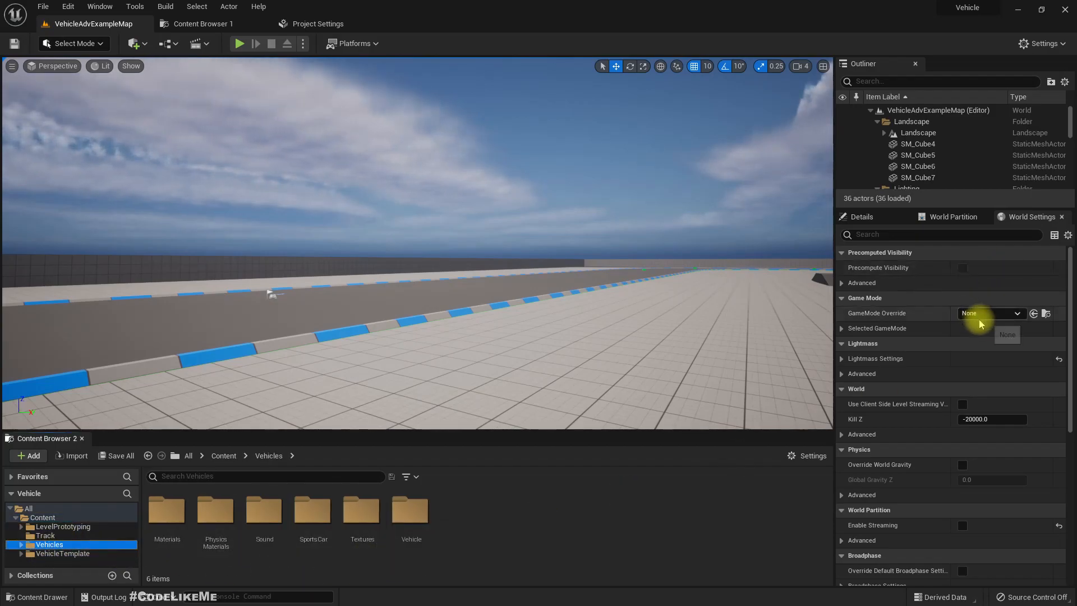
pyautogui.click(973, 313)
pyautogui.click(965, 412)
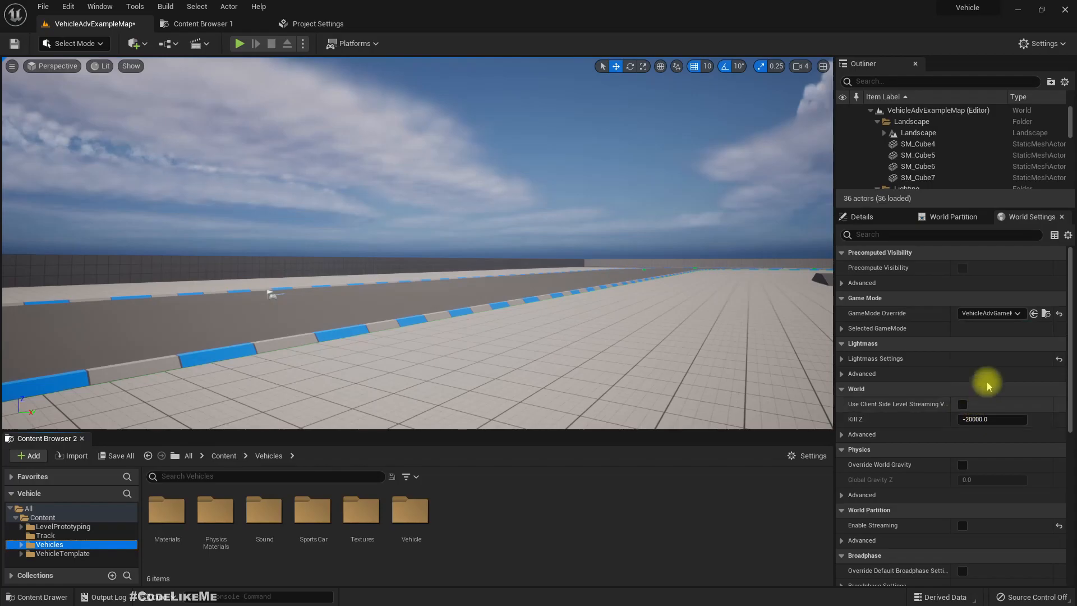
pyautogui.click(842, 330)
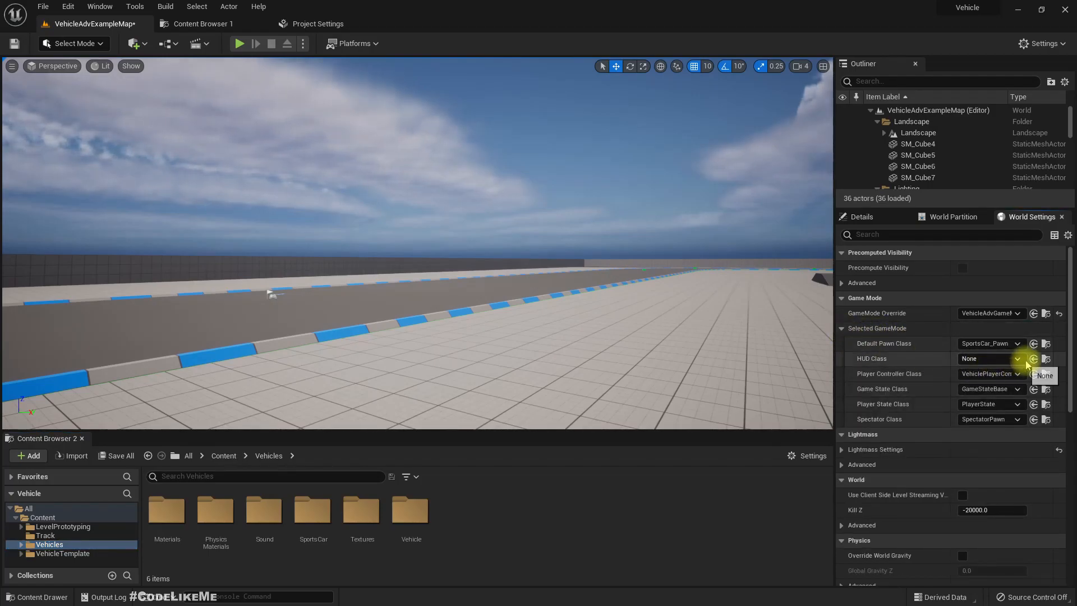
# Step: Open the SportsCar_Pawn default pawn class and examine its class defaults and the steering, handbrake and camera logic in its Event Graph
pyautogui.click(1046, 343)
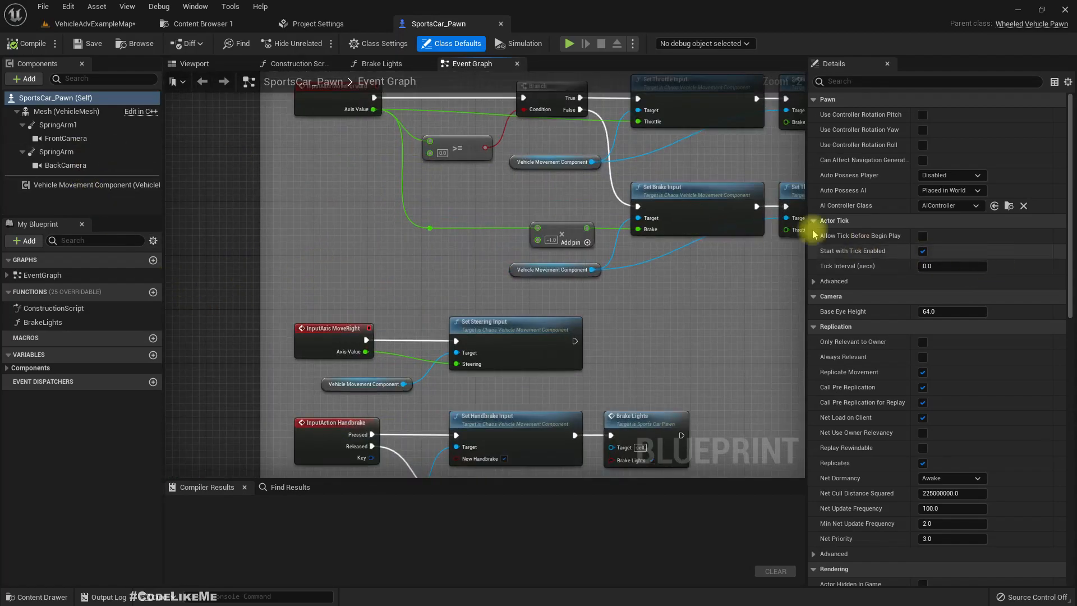
pyautogui.scroll(-10, 1017, 244)
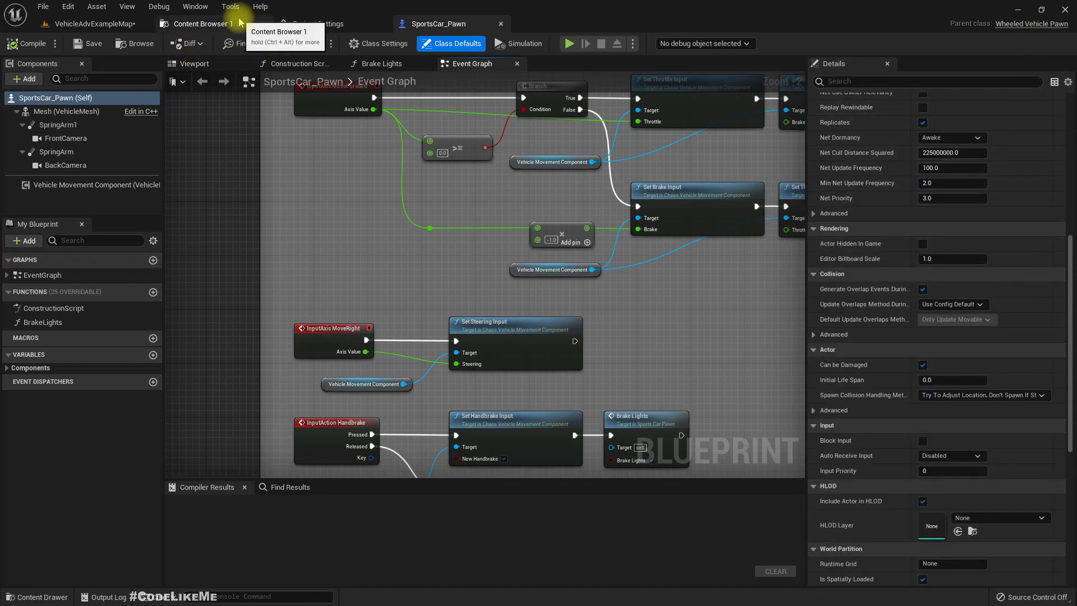
pyautogui.scroll(-5, 480, 372)
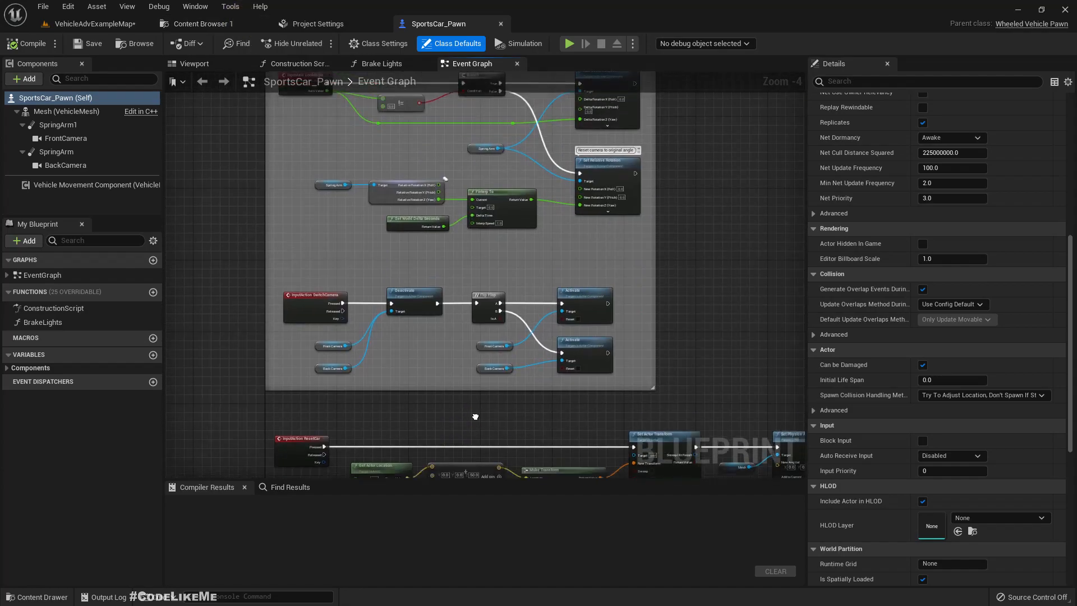
pyautogui.scroll(3, 333, 274)
pyautogui.moveTo(322, 252); pyautogui.dragTo(395, 269, button='right')
pyautogui.scroll(-4, 395, 274)
pyautogui.moveTo(323, 141); pyautogui.dragTo(357, 352, button='right')
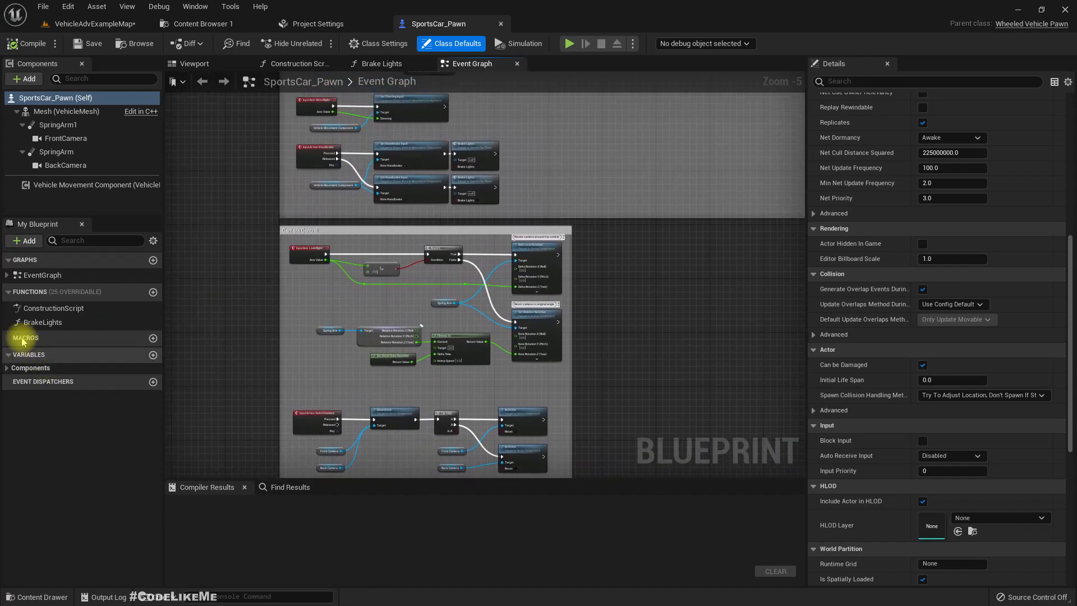
# Step: Locate the animation class assigned to the pawn's VehicleMesh component and open SportsCar_AnimBP
pyautogui.click(52, 111)
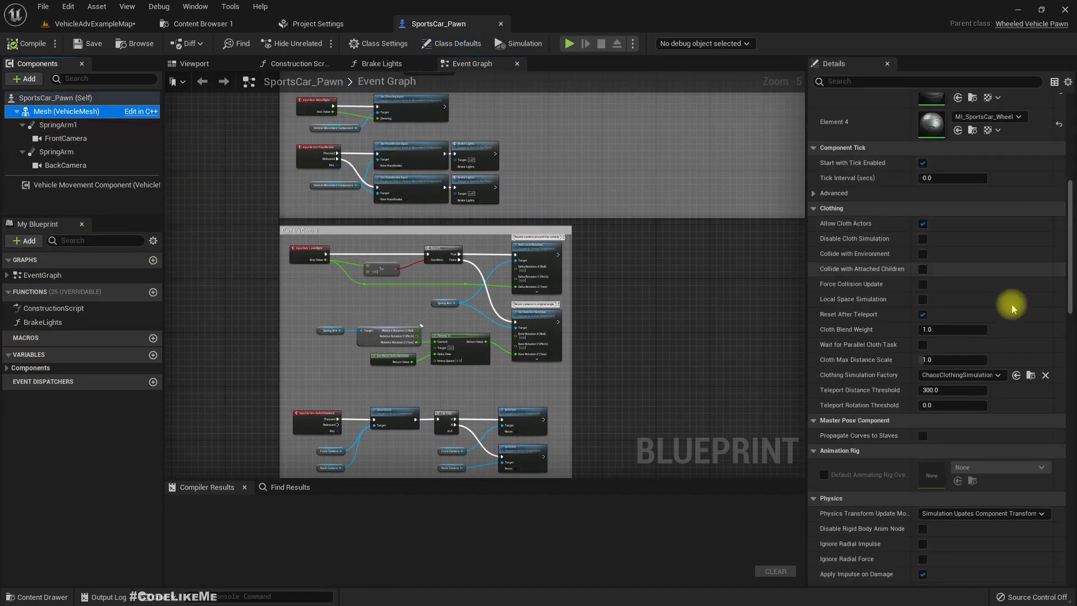
pyautogui.scroll(5, 1001, 370)
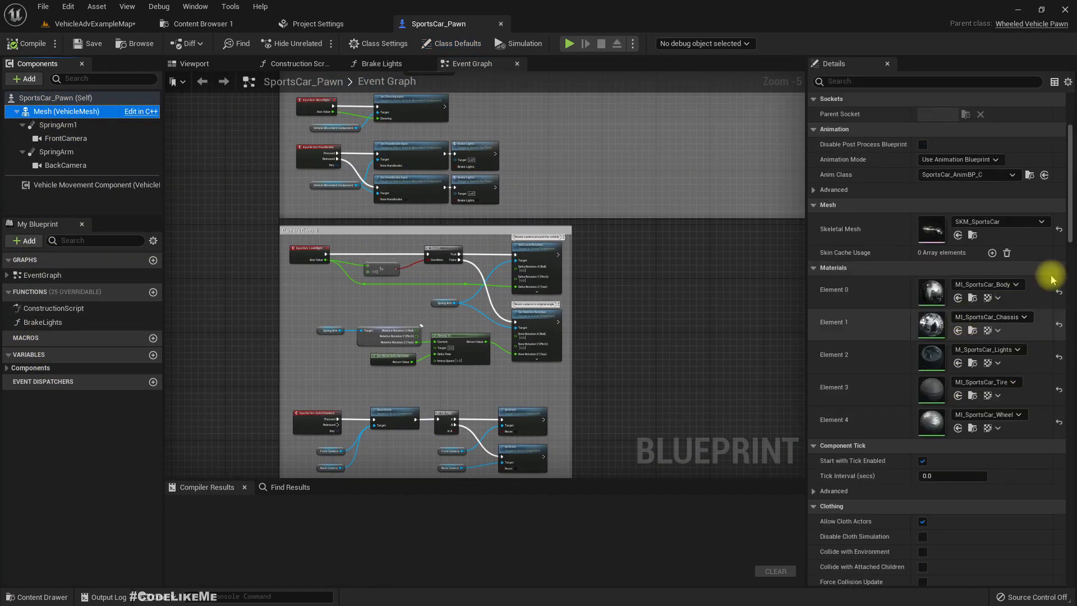
pyautogui.click(1031, 175)
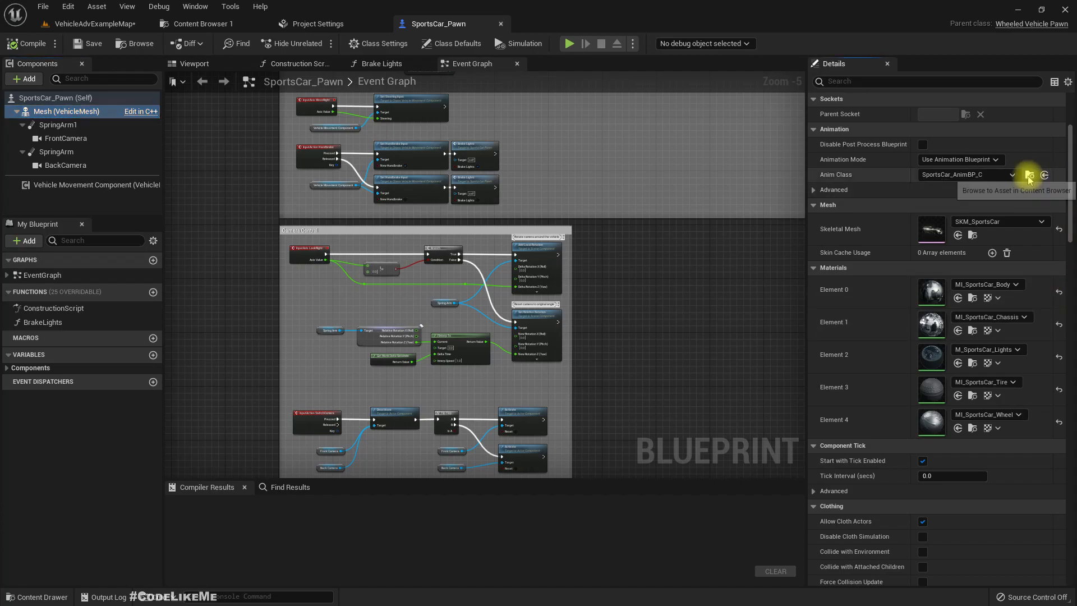
pyautogui.moveTo(258, 507)
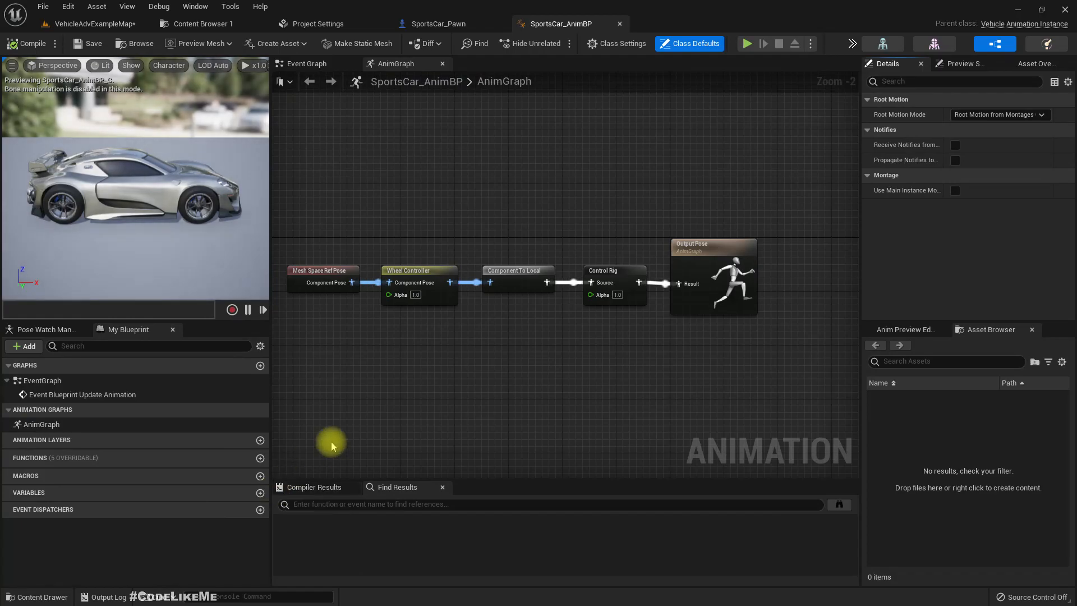
# Step: Open SportsCar_CtrlRig from the AnimGraph's Control Rig node and examine the axle bone translation and Aim nodes in its Rig Graph
pyautogui.scroll(2, 434, 311)
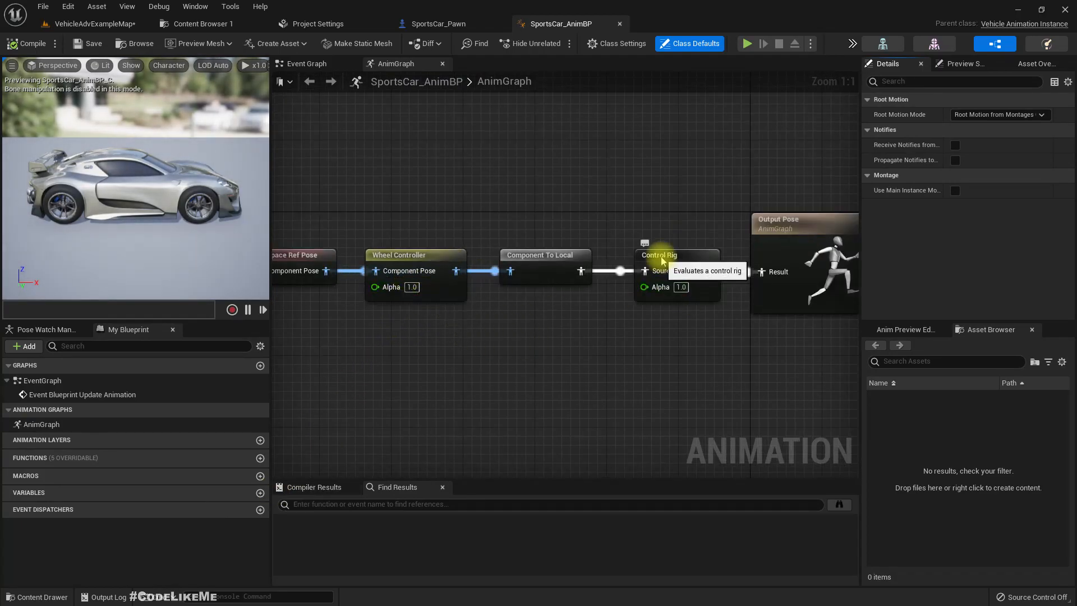
pyautogui.click(653, 269)
pyautogui.moveTo(630, 324); pyautogui.dragTo(588, 360, button='right')
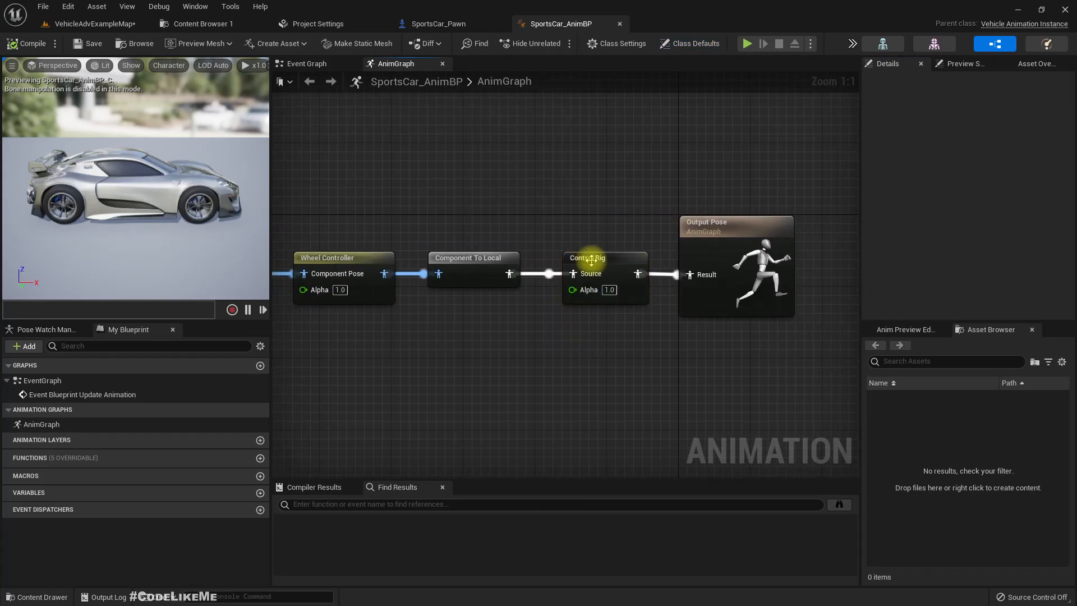
pyautogui.doubleClick(591, 260)
pyautogui.moveTo(593, 276); pyautogui.dragTo(497, 329, button='right')
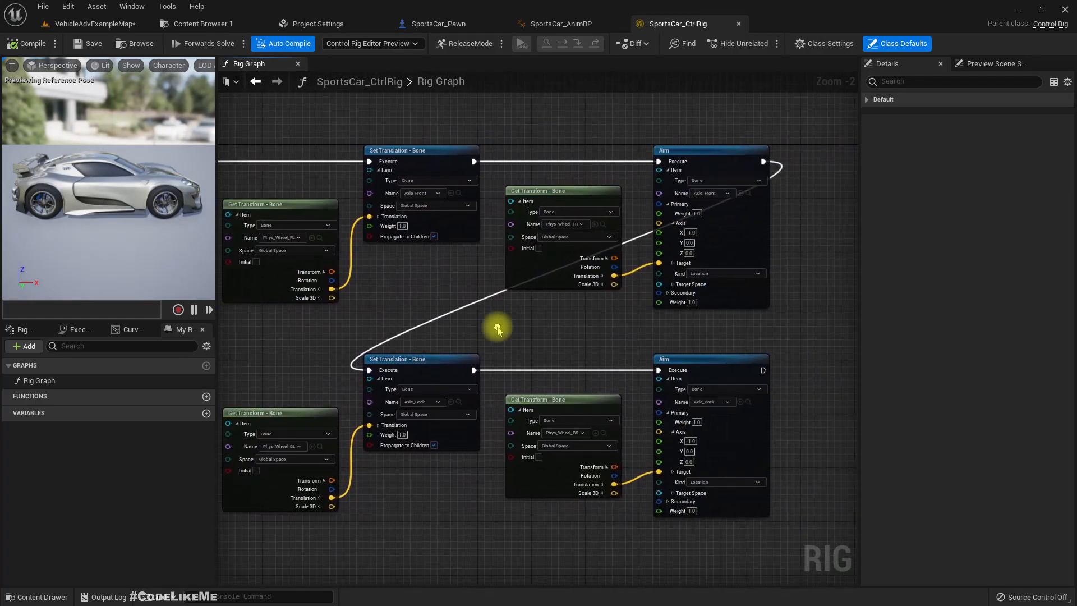
pyautogui.scroll(2, 600, 319)
pyautogui.moveTo(651, 315); pyautogui.dragTo(645, 341, button='right')
# Step: Browse the Vehicles/Vehicle content folder and select ChaosVehicleBlueprint in the VehicleTemplate/Blueprints folder
pyautogui.click(210, 25)
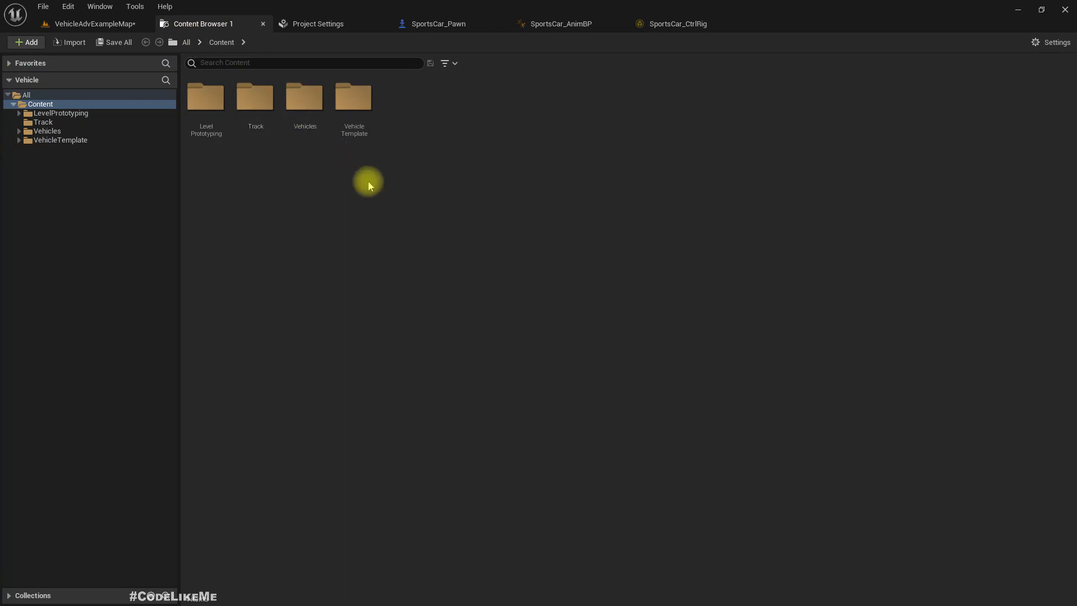
pyautogui.click(47, 130)
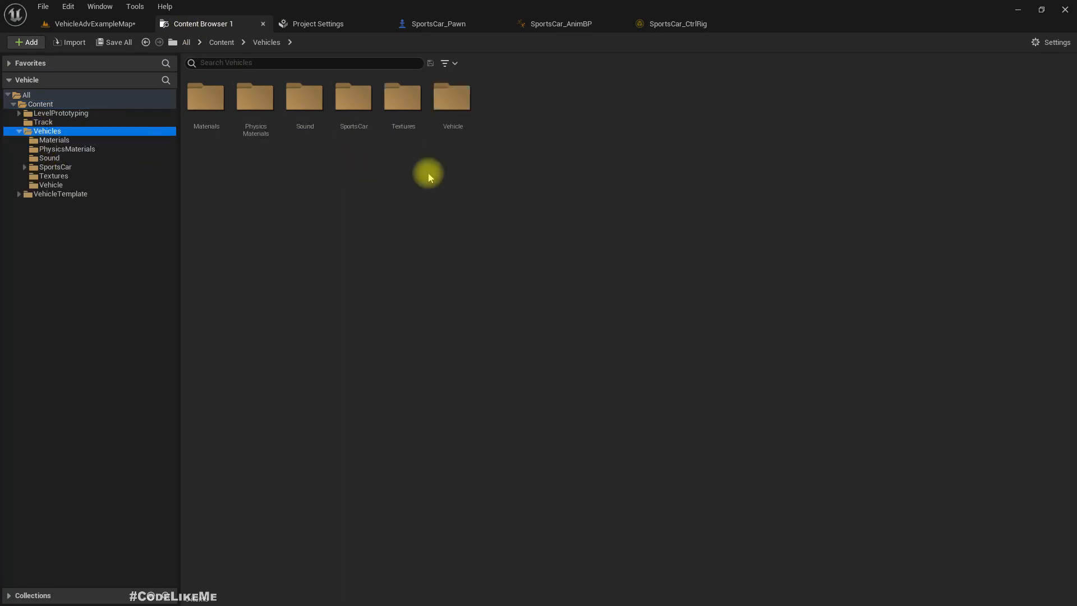
pyautogui.doubleClick(449, 107)
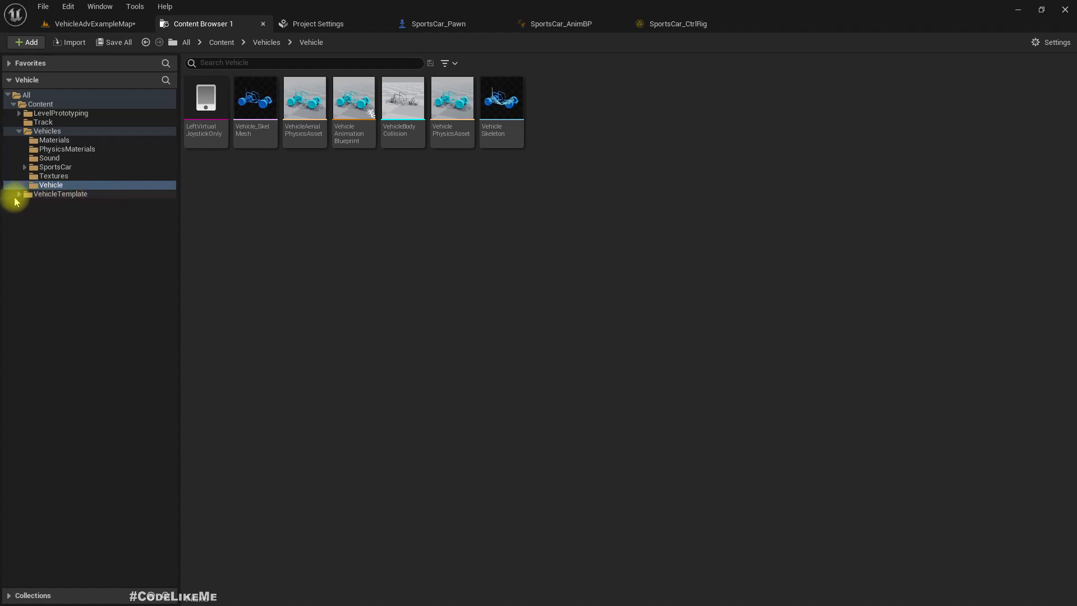
pyautogui.click(56, 203)
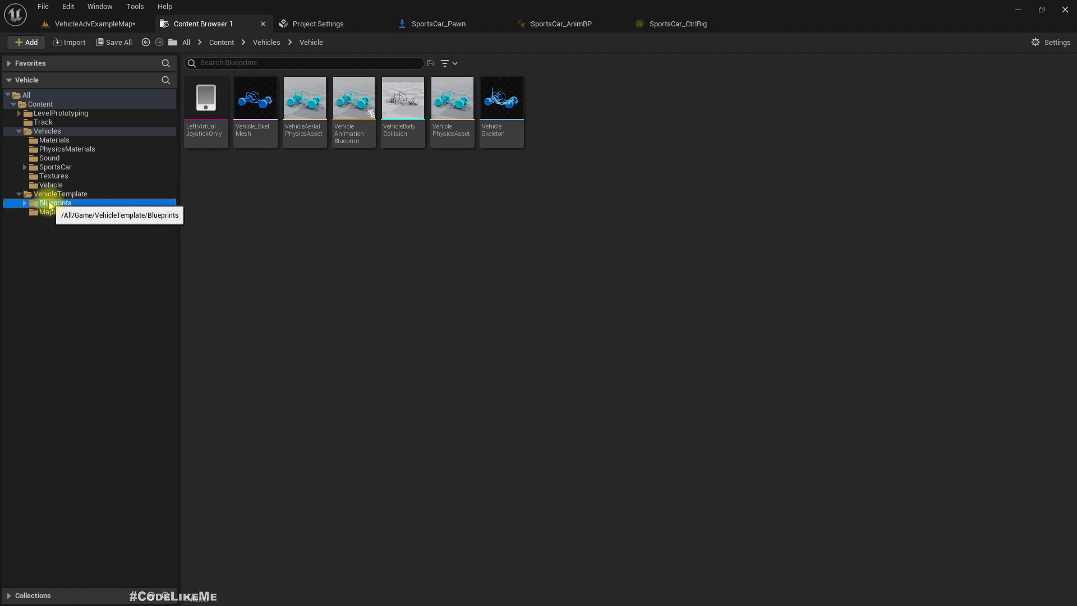
pyautogui.click(306, 130)
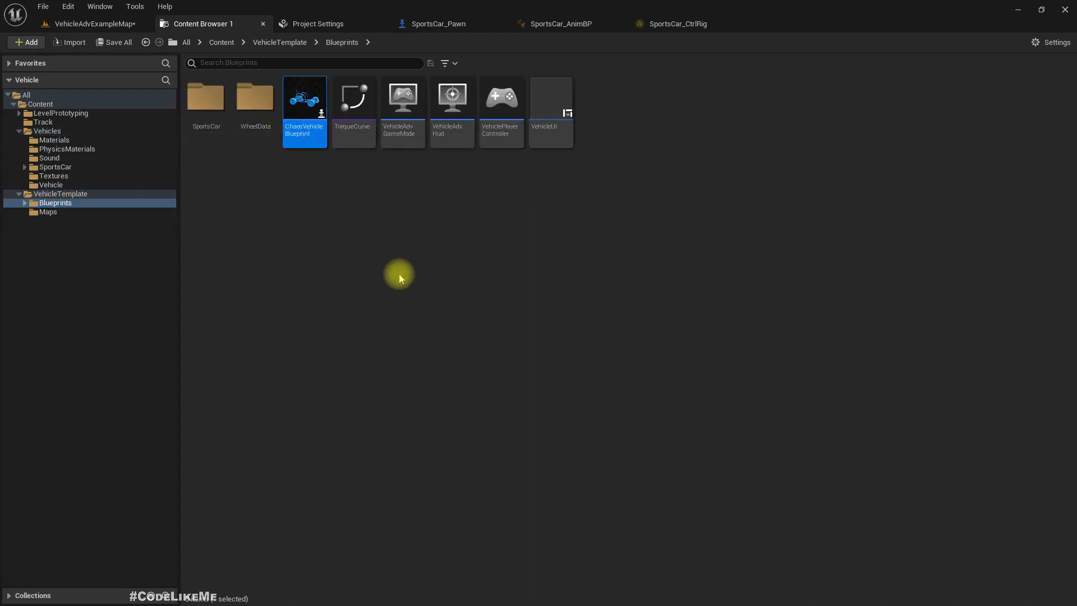
# Step: Set the Default Pawn Class of VehicleAdvExampleMap's selected game mode to ChaosVehicleBlueprint
pyautogui.click(95, 24)
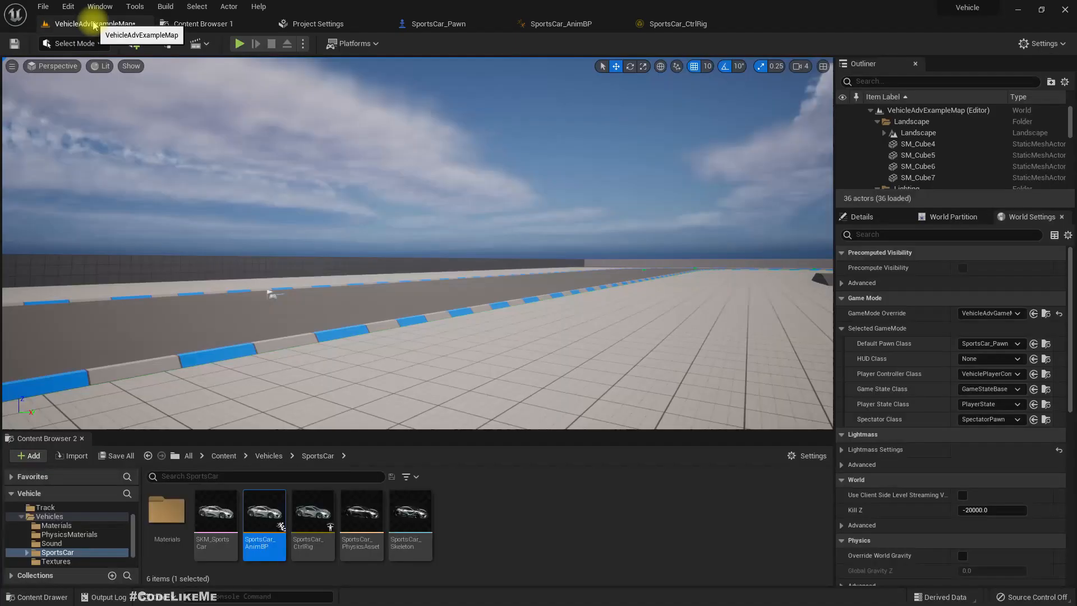
pyautogui.click(1004, 343)
pyautogui.click(769, 409)
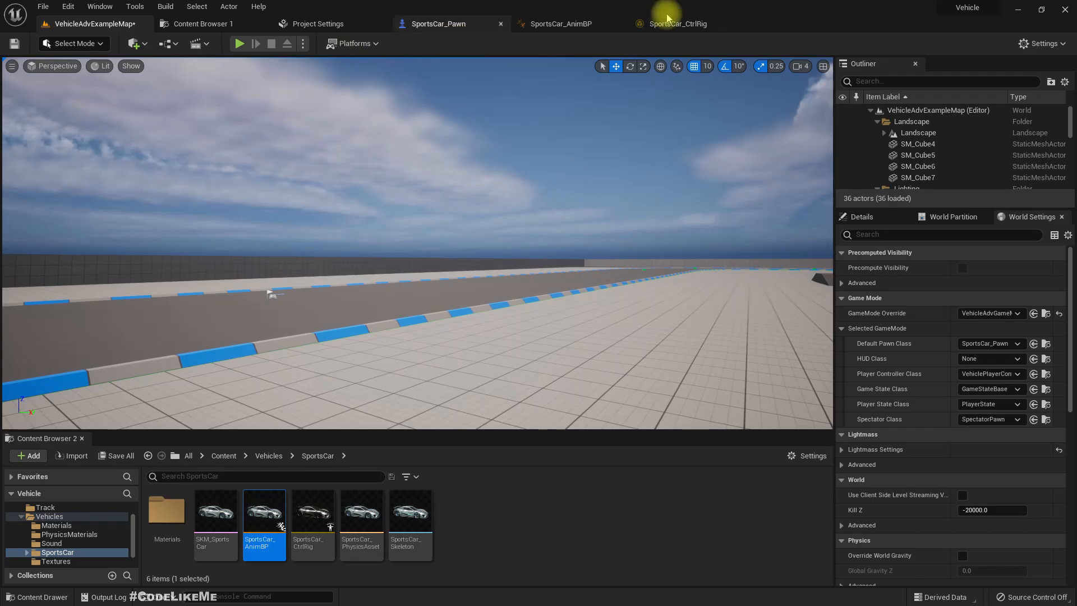
pyautogui.click(216, 24)
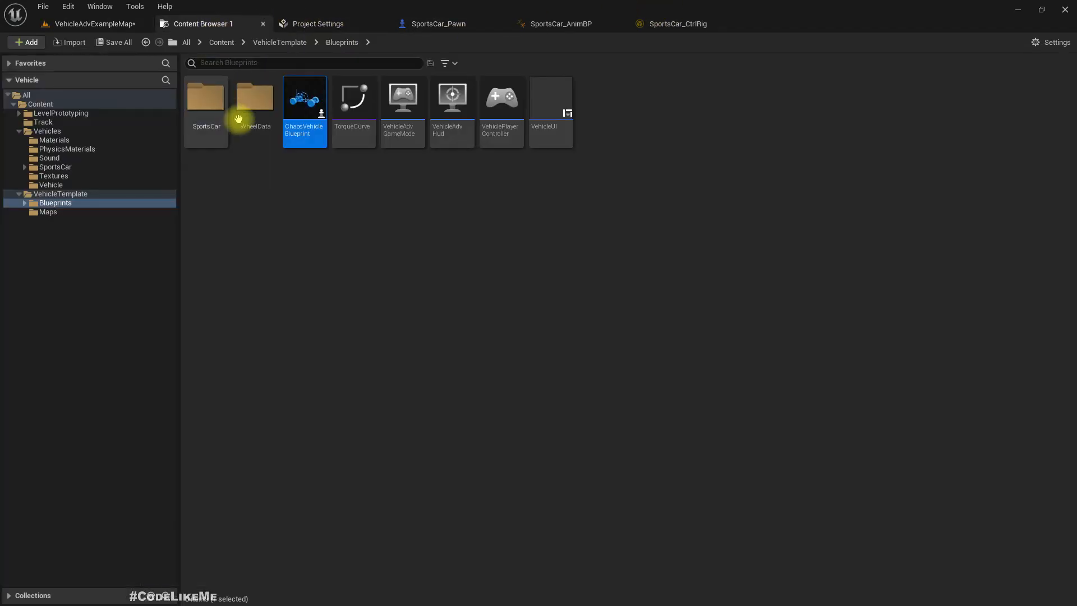
pyautogui.click(84, 24)
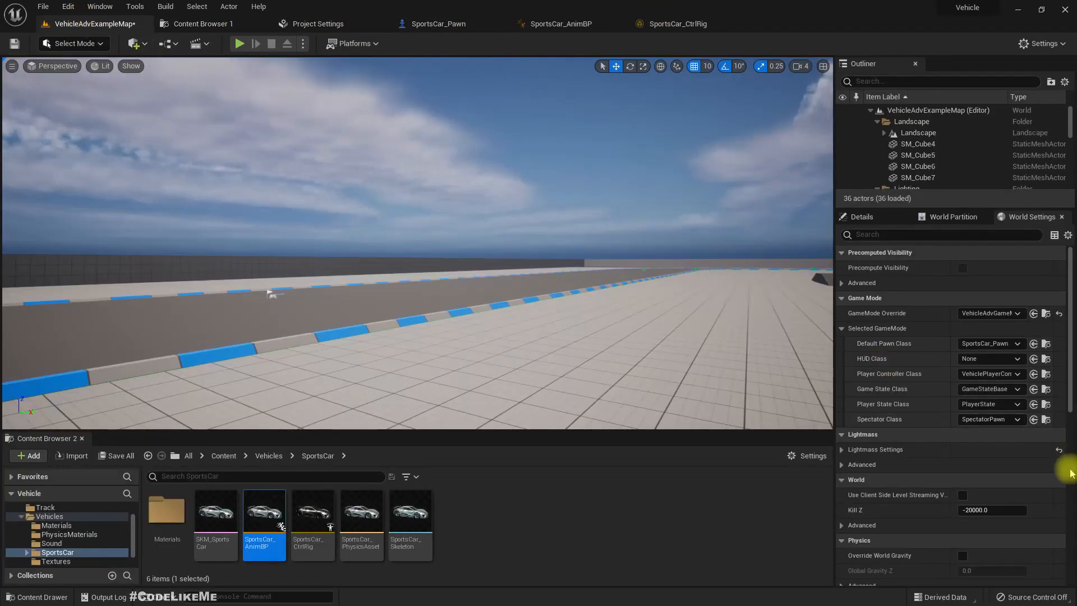
pyautogui.click(1033, 343)
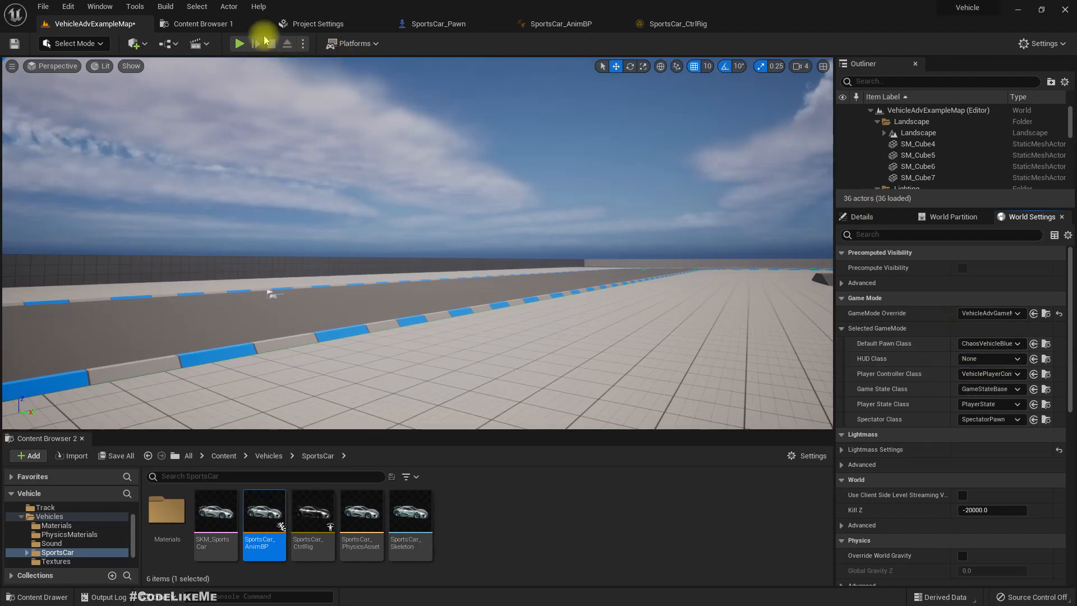
# Step: Play the level in the viewport and drive the blue buggy off the track toward the side of the large ramp
pyautogui.click(239, 43)
pyautogui.press('w')
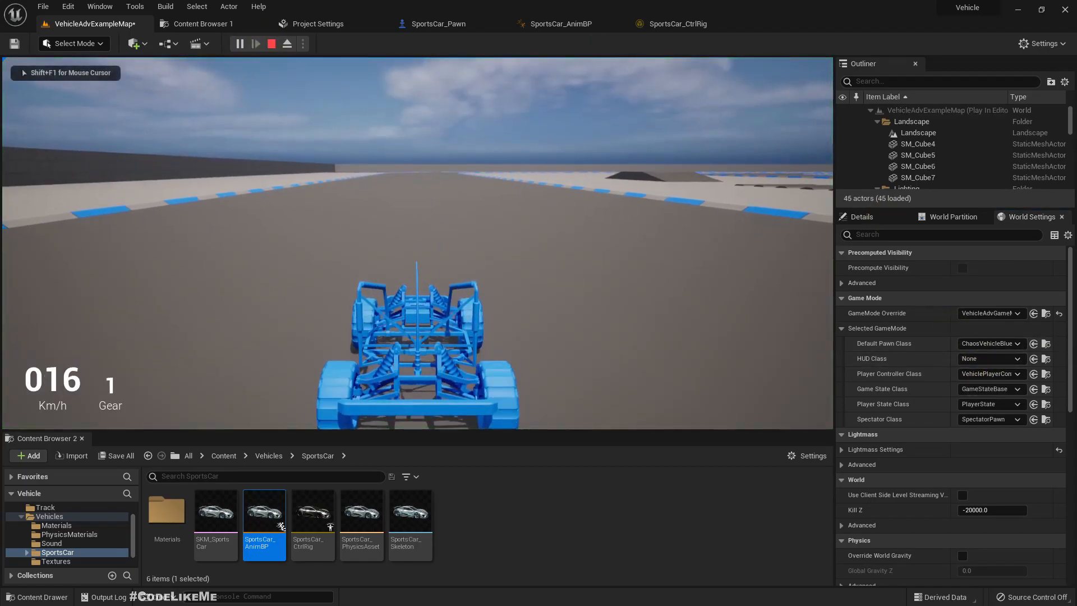
pyautogui.press('d')
pyautogui.press('a')
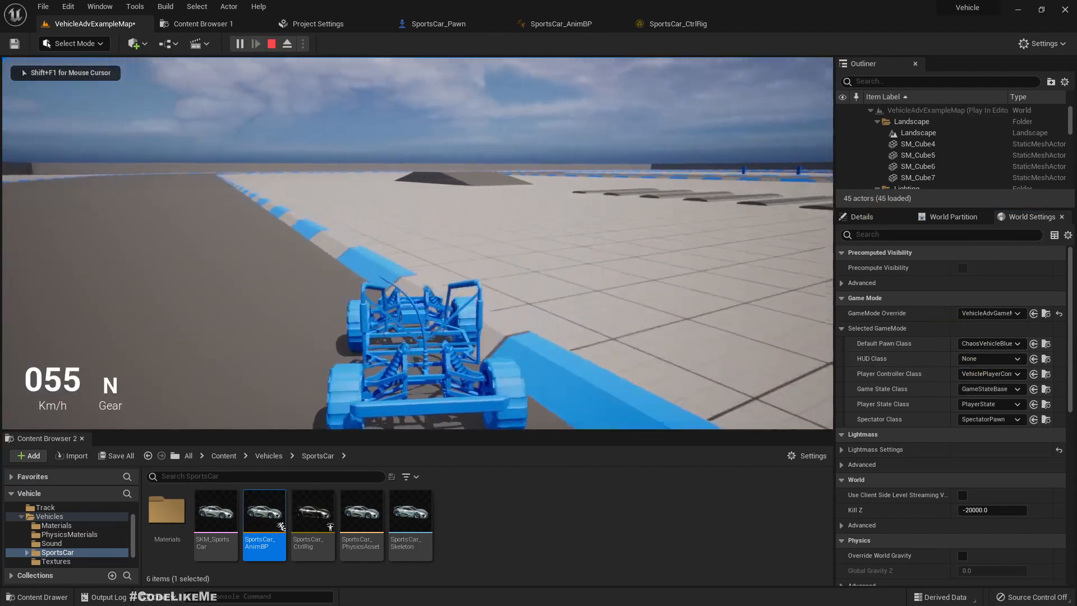
pyautogui.press('d')
pyautogui.press('w')
pyautogui.press('d')
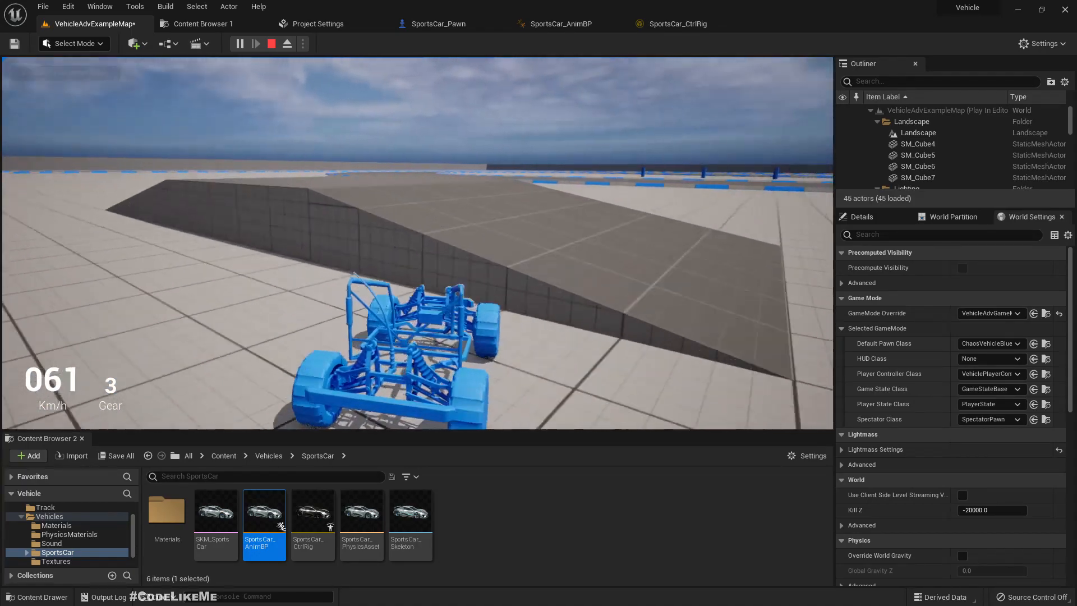
pyautogui.press('w')
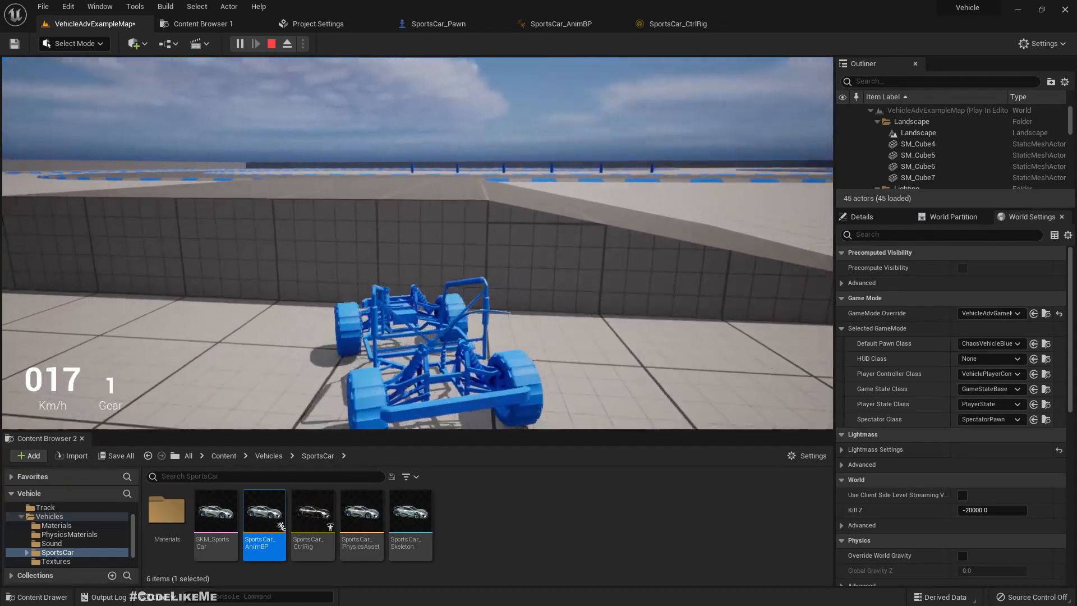
# Step: Back the buggy away from the ramp, turn it around and drive it back onto the track
pyautogui.press('s')
pyautogui.press('d')
pyautogui.press('w')
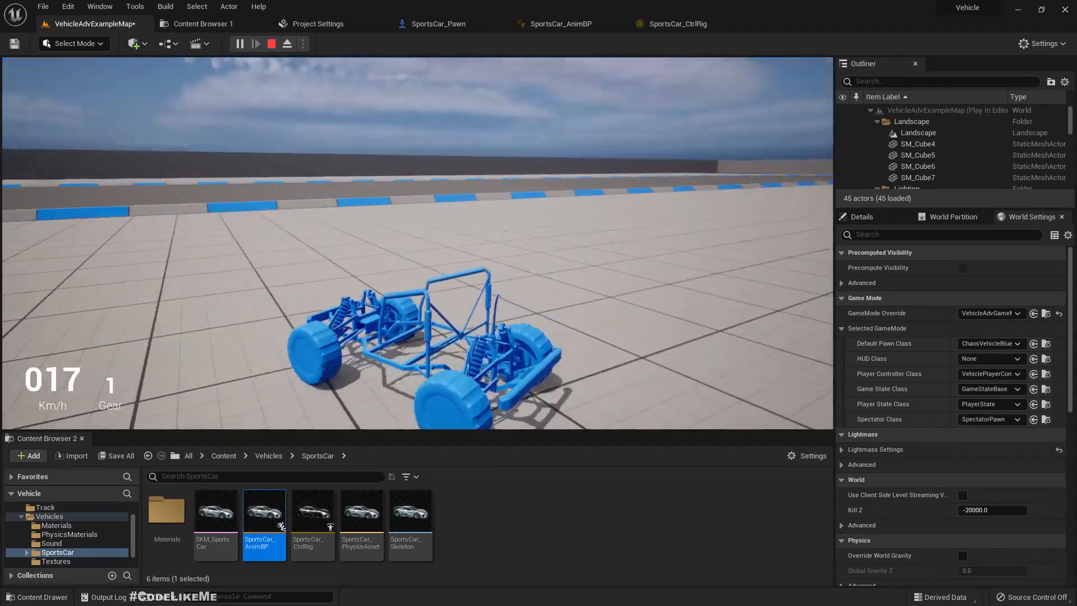
pyautogui.press('w')
pyautogui.press('d')
pyautogui.press('w')
pyautogui.press('d')
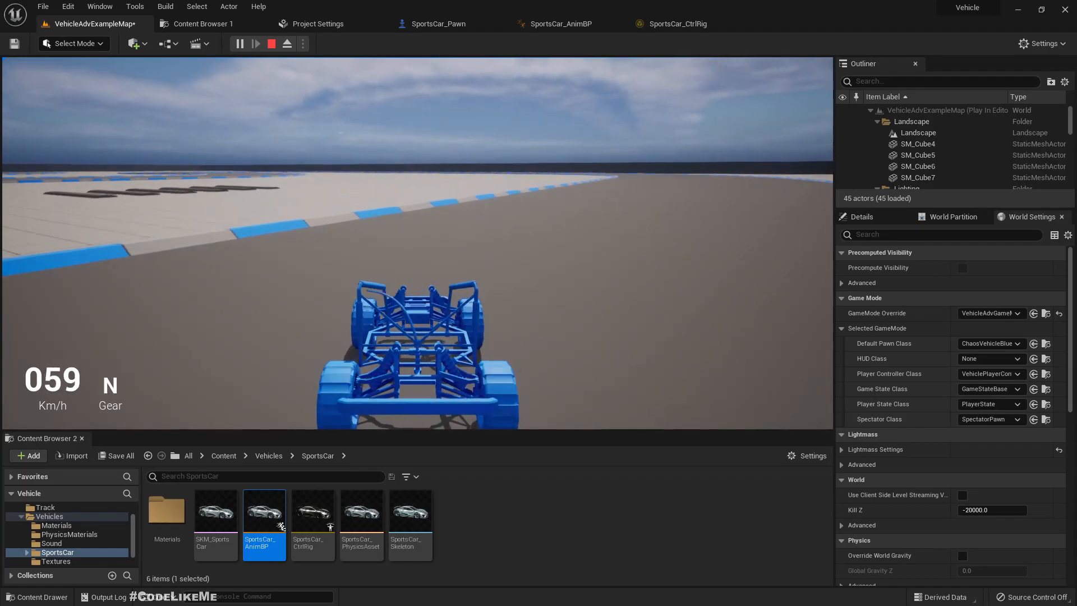
# Step: Switch the play session to full screen and steer the buggy across the open floor toward the curved track section
pyautogui.press('F11')
pyautogui.press('a')
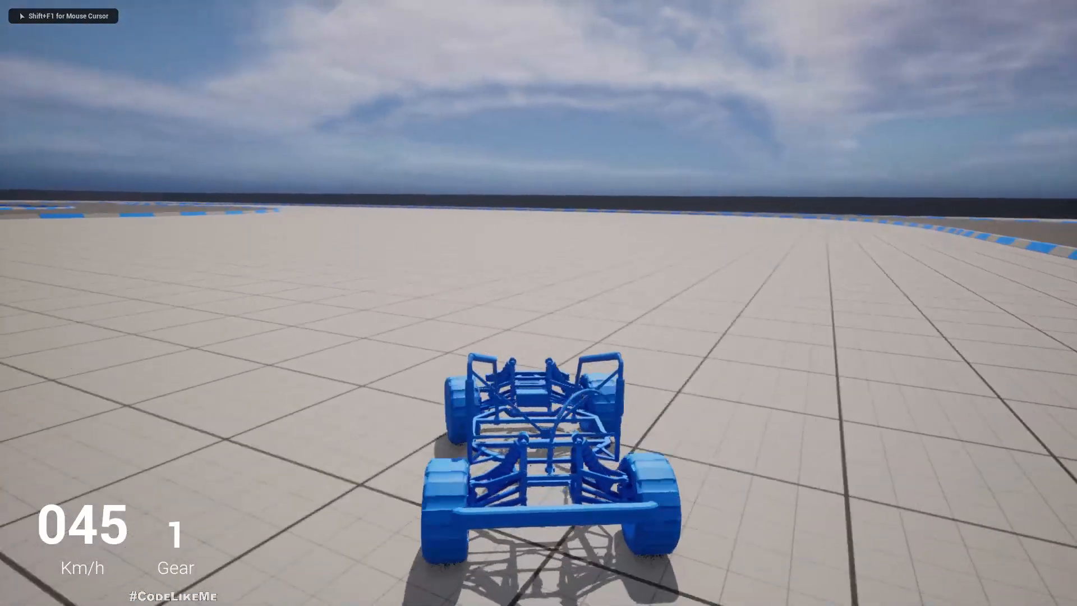
pyautogui.press('a')
pyautogui.press('w')
pyautogui.press('a')
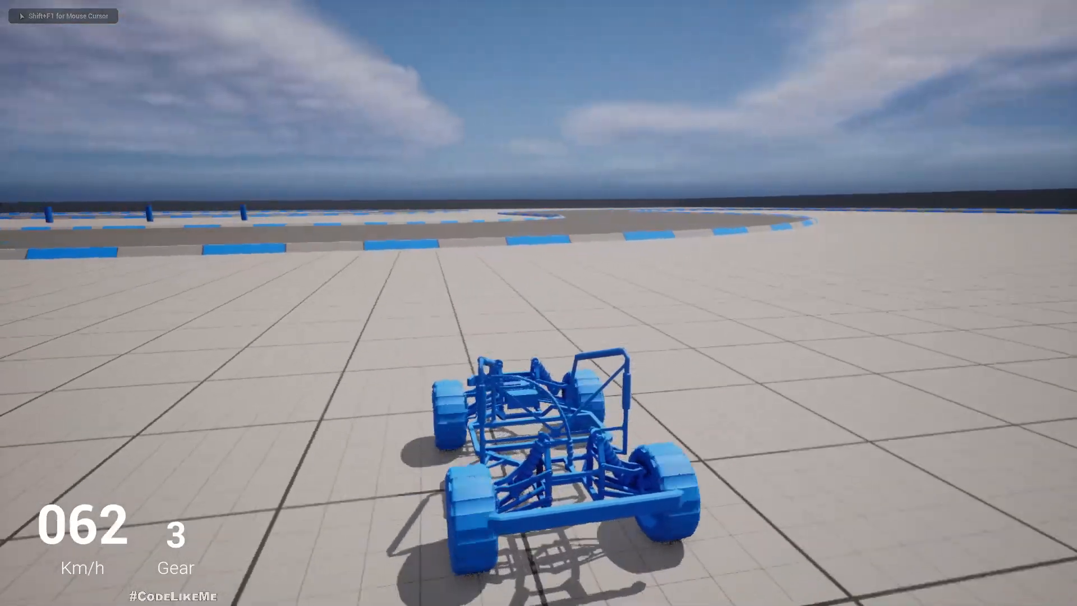
pyautogui.press('w')
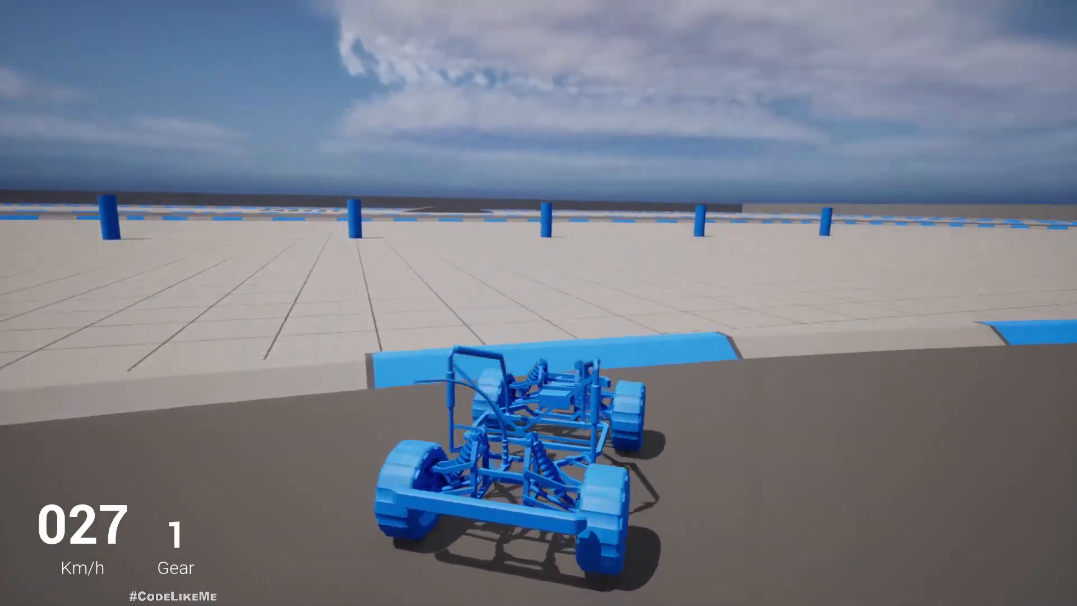
# Step: Drive the buggy past the blue posts and across the track, and end the full-screen play session
pyautogui.press('w')
pyautogui.press('d')
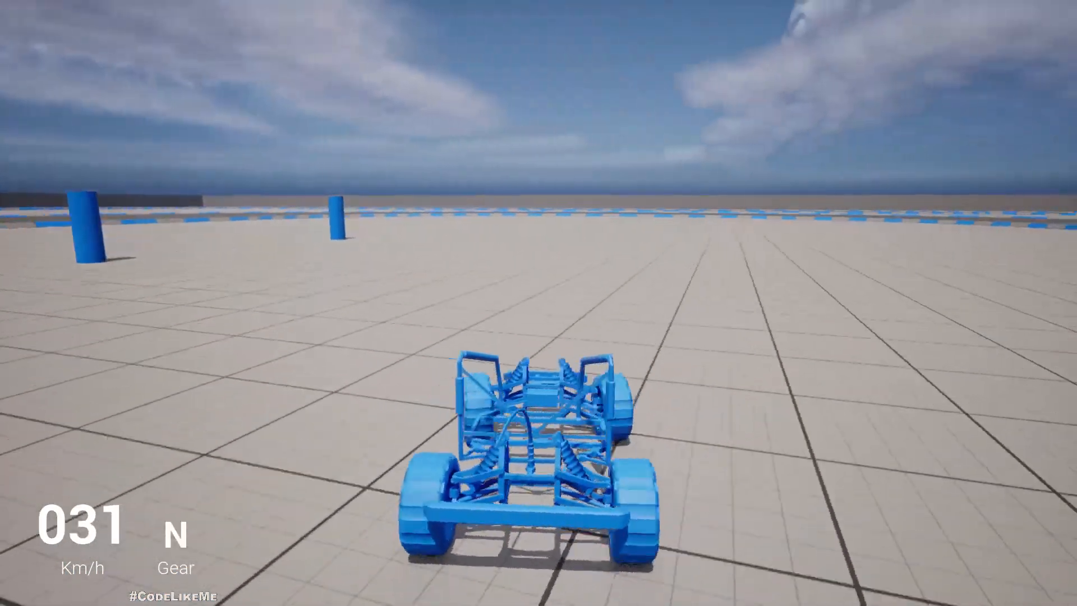
pyautogui.press('a')
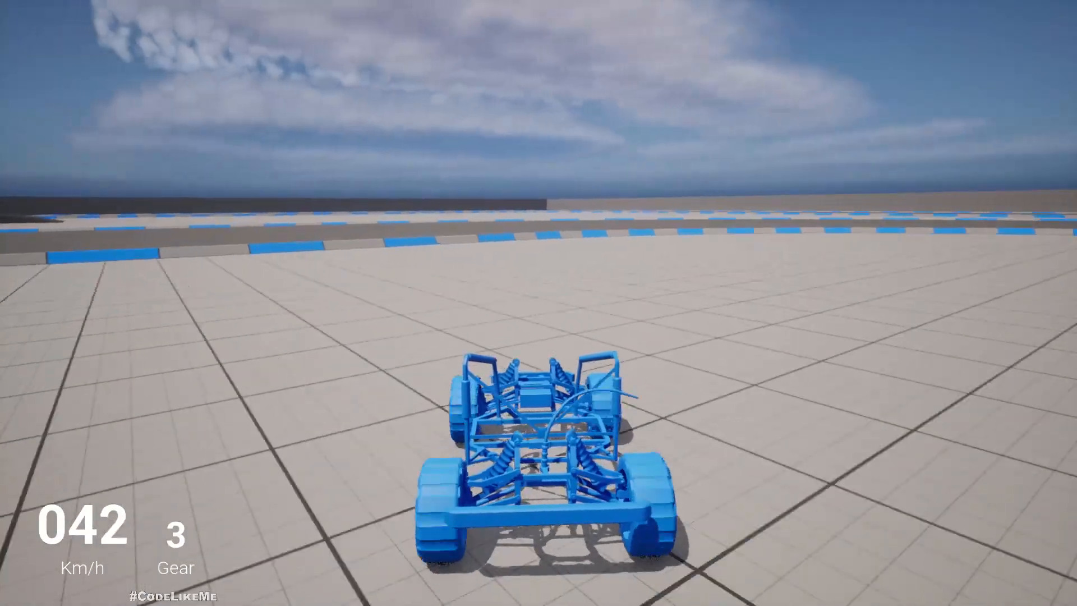
pyautogui.press('a')
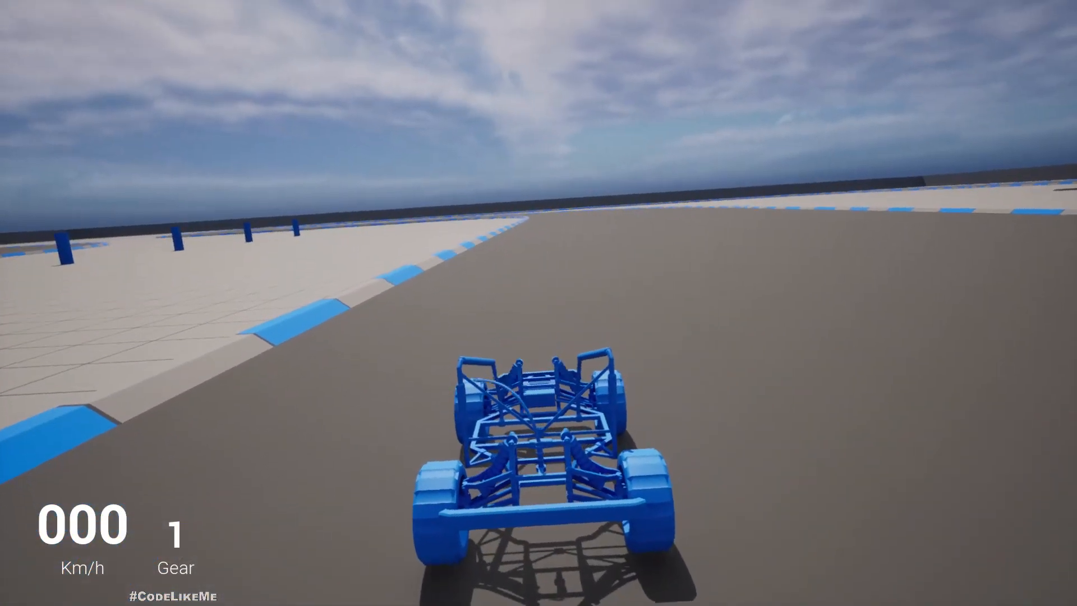
pyautogui.press('a')
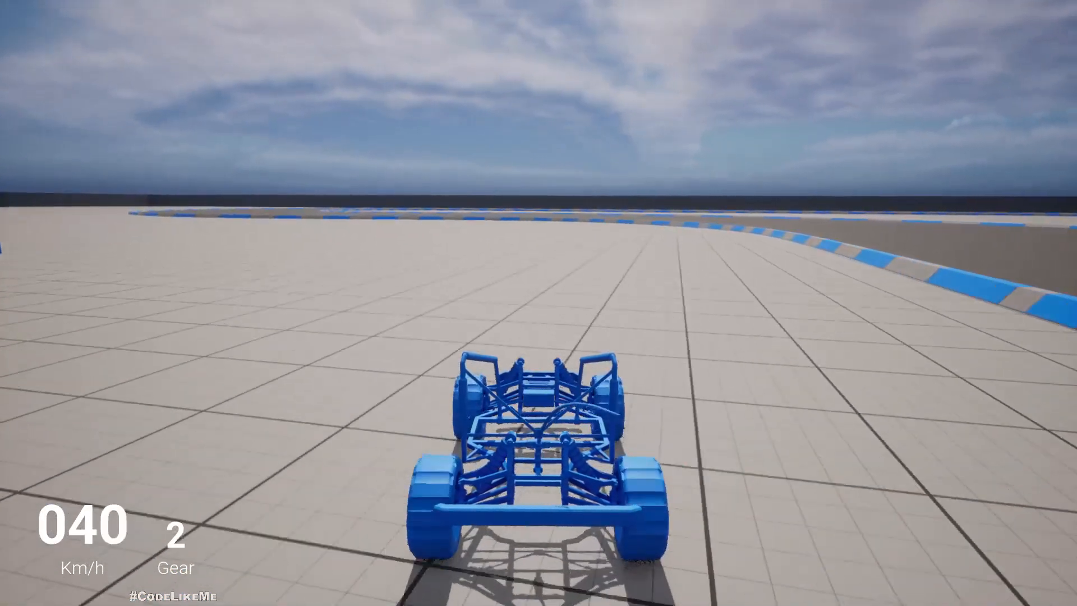
pyautogui.press('Escape')
pyautogui.press('F11')
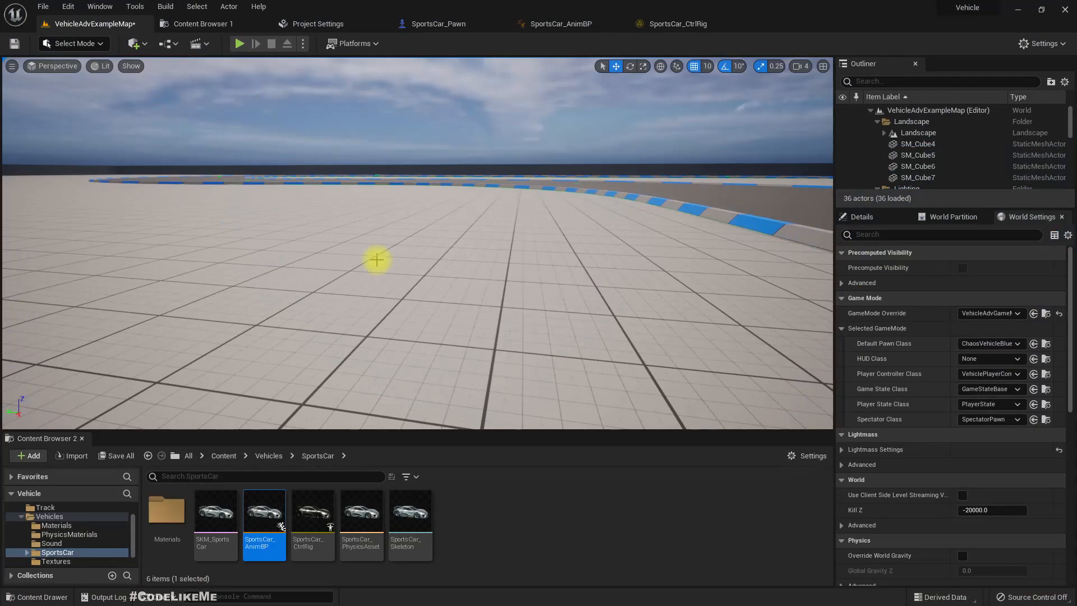
# Step: Review the new-project templates for Games, Film / Video & Live Events, Architecture and Automotive, and close the project dialog without creating anything
pyautogui.click(44, 7)
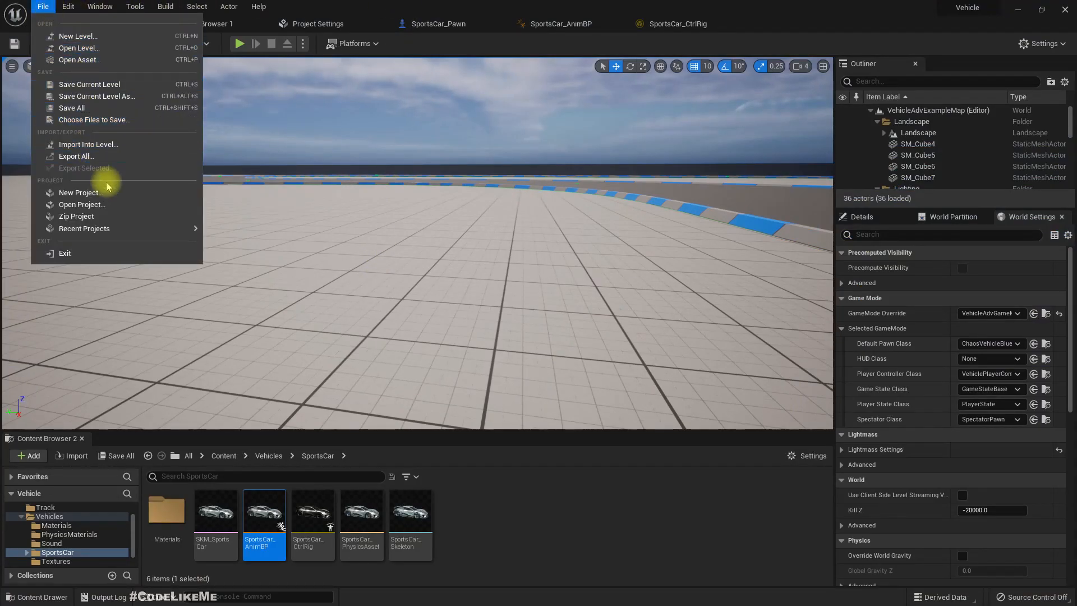
pyautogui.click(84, 192)
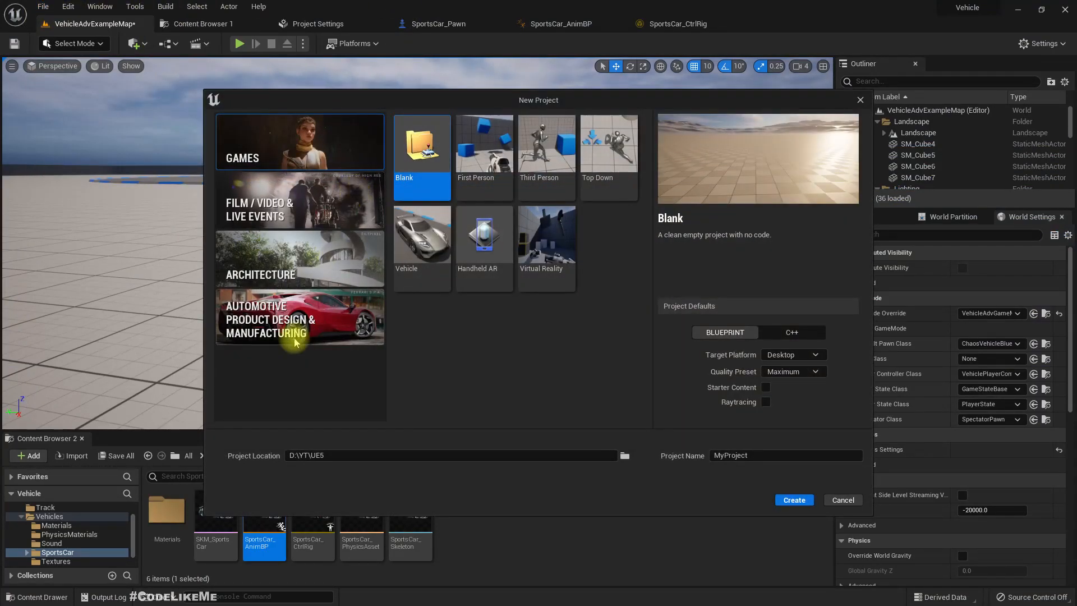
pyautogui.click(291, 227)
pyautogui.click(305, 275)
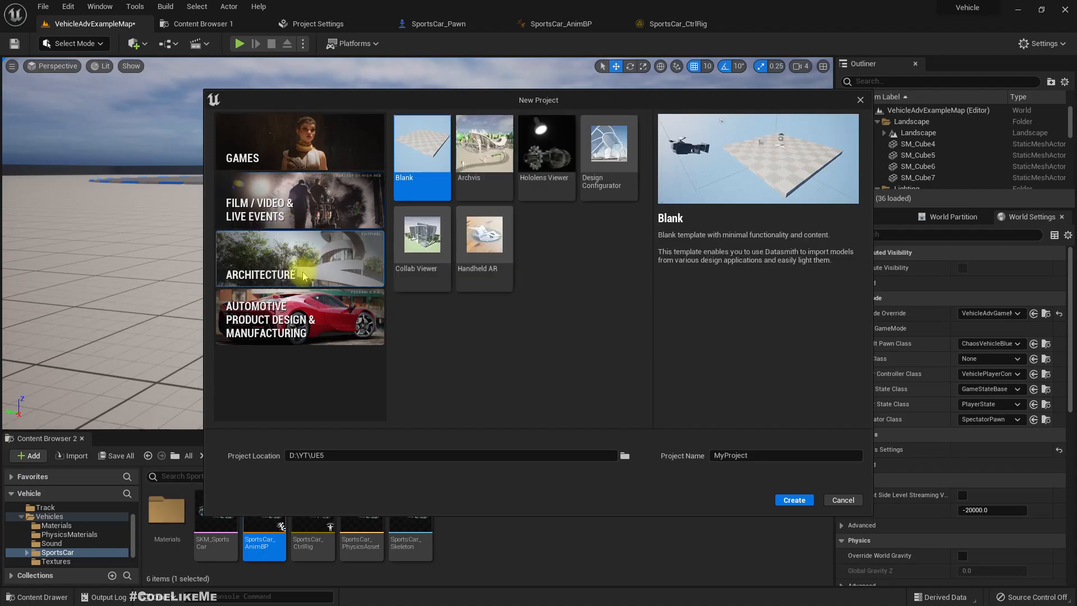
pyautogui.click(314, 335)
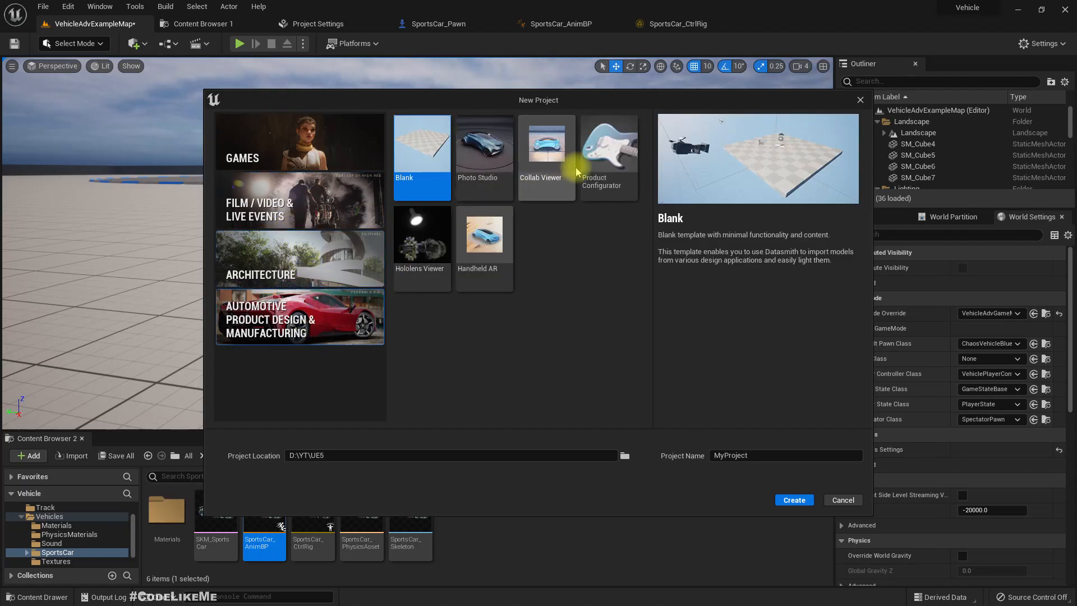
pyautogui.click(296, 147)
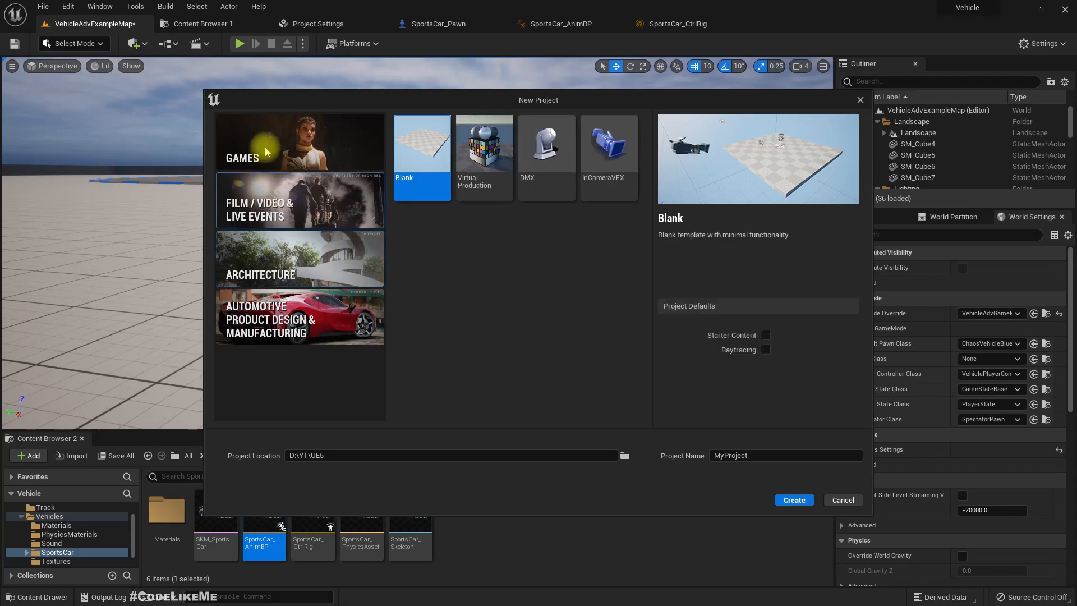
pyautogui.click(860, 100)
pyautogui.moveTo(257, 187); pyautogui.dragTo(437, 195, button='right')
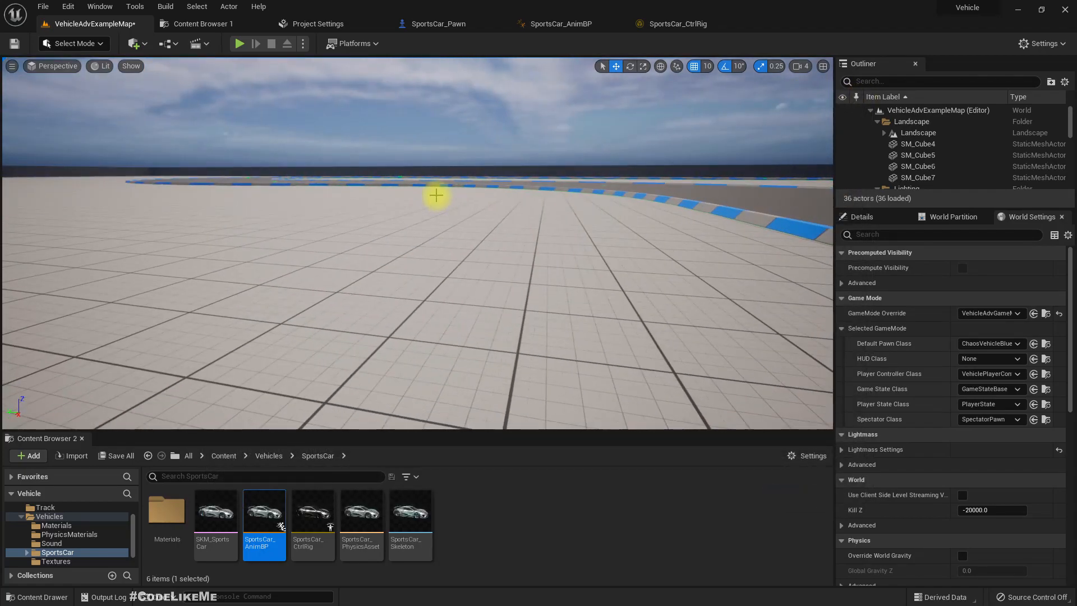